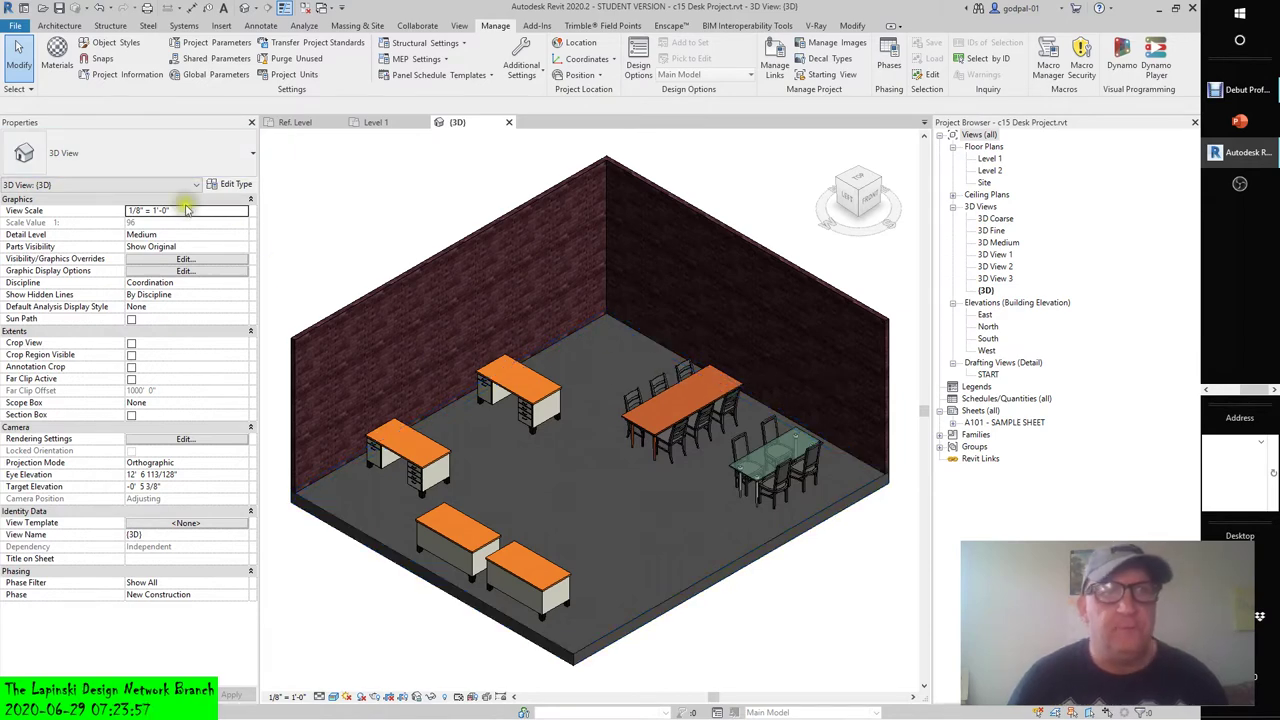
Turn off the Furniture > Tables subcategory in the 3D view's Visibility/Graphics overrides.
click(461, 26)
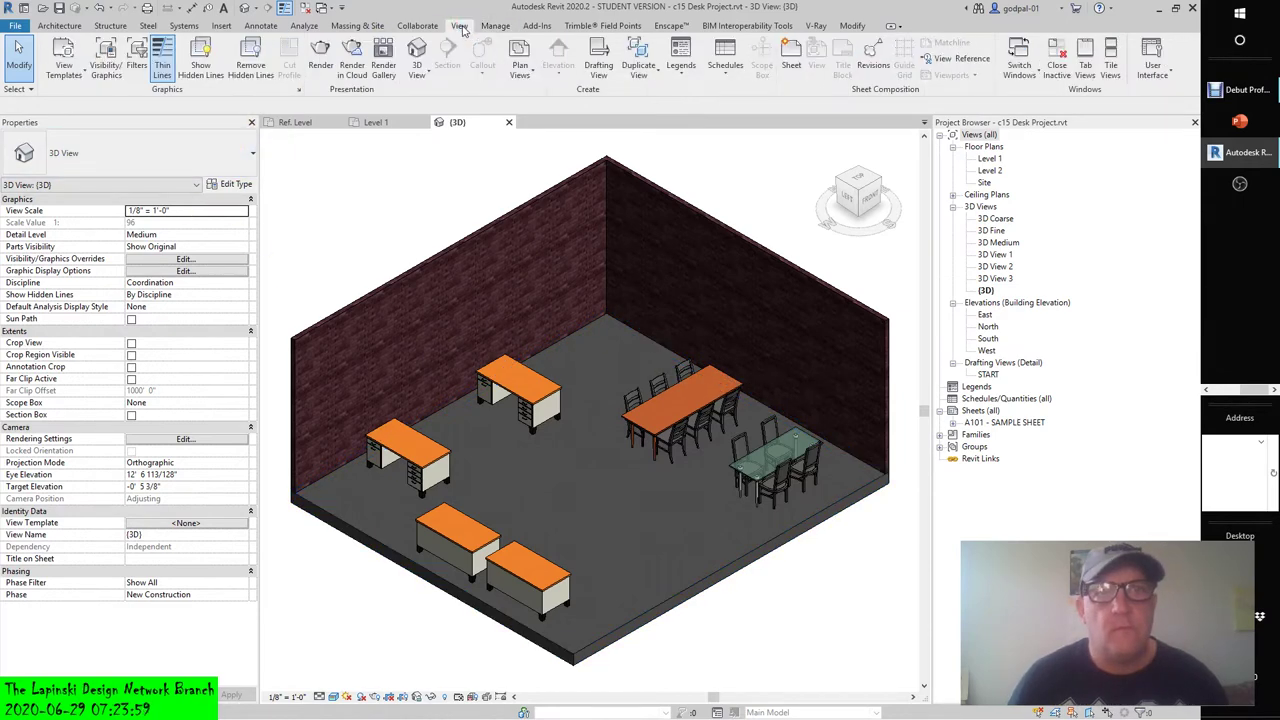
click(106, 62)
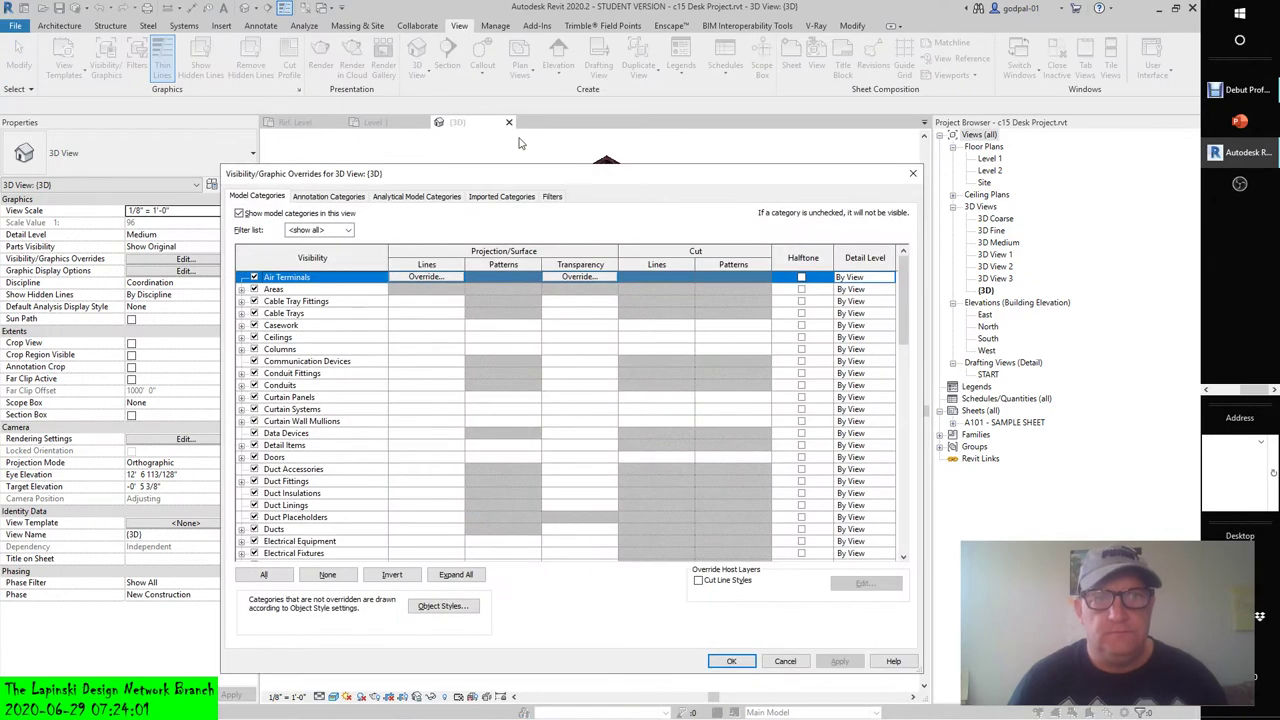
scroll(248, 524, down, 2)
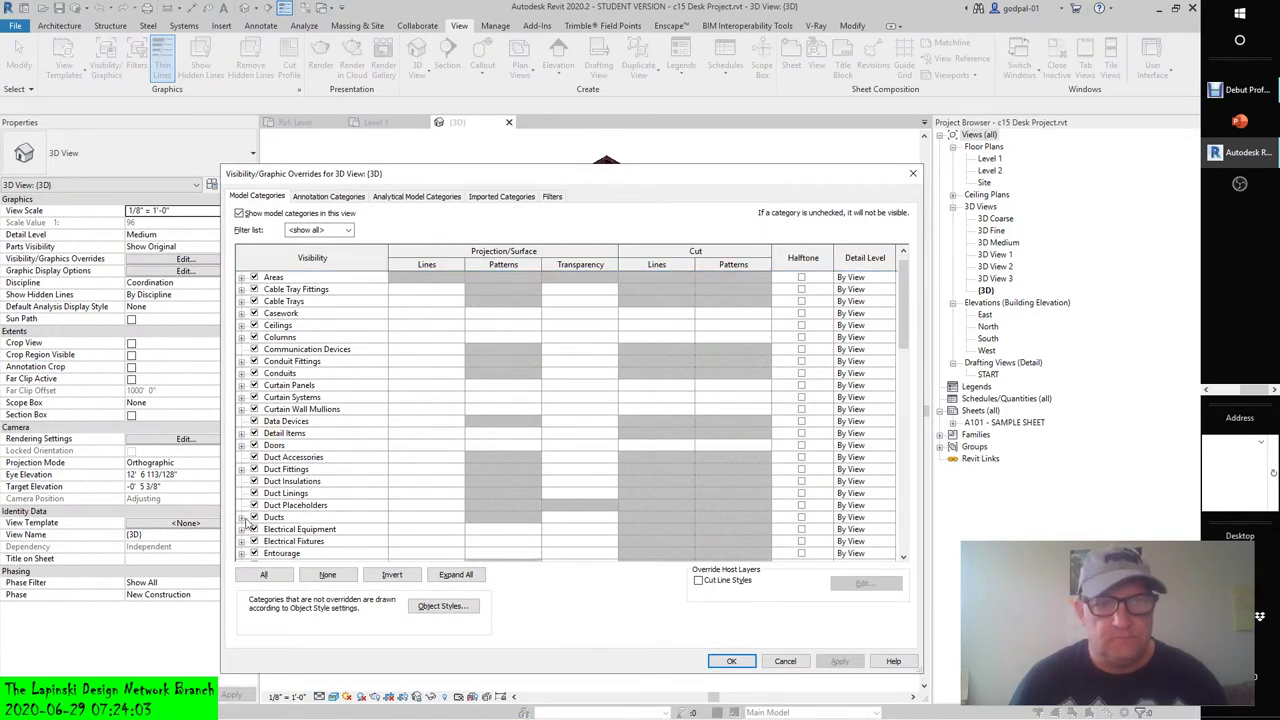
scroll(248, 524, down, 4)
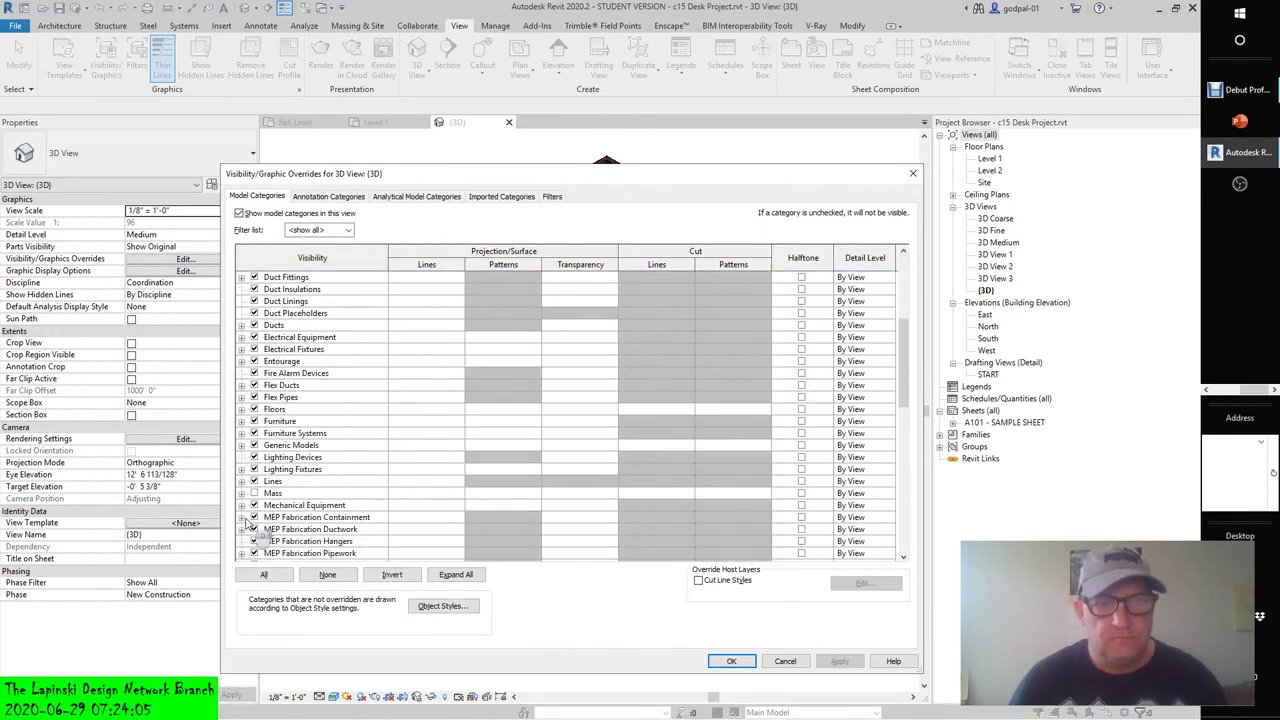
click(241, 410)
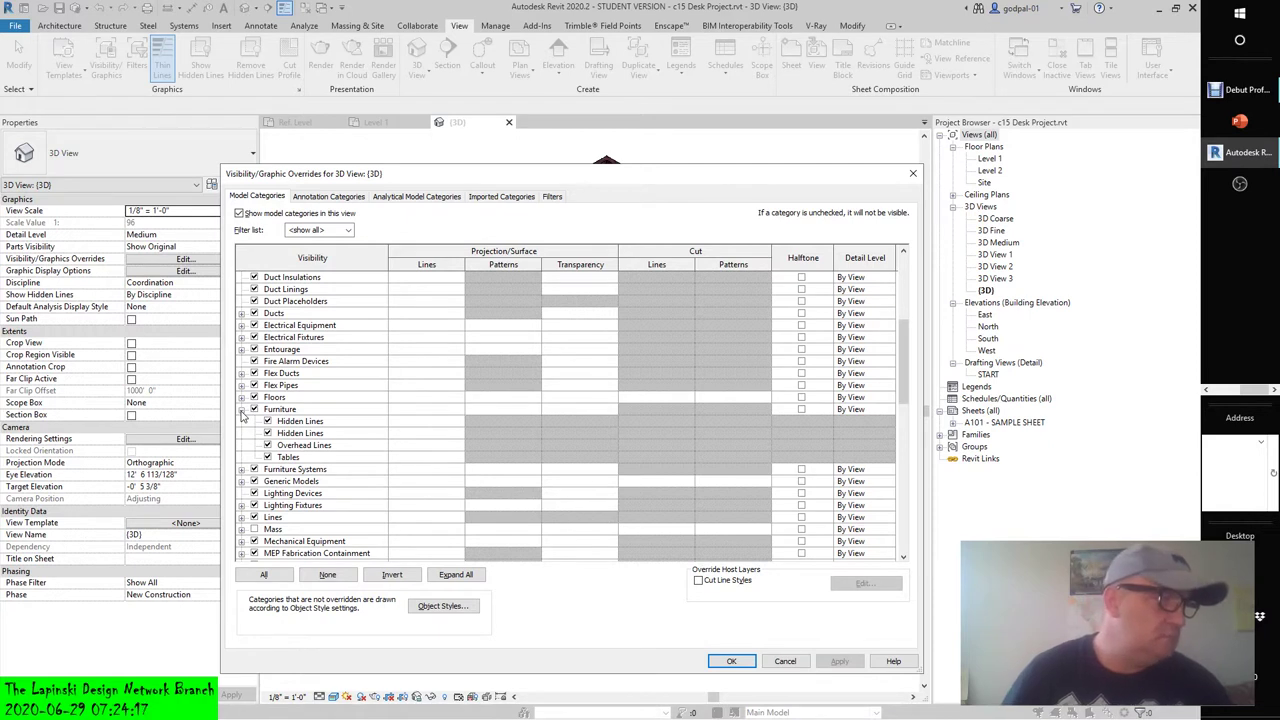
click(267, 457)
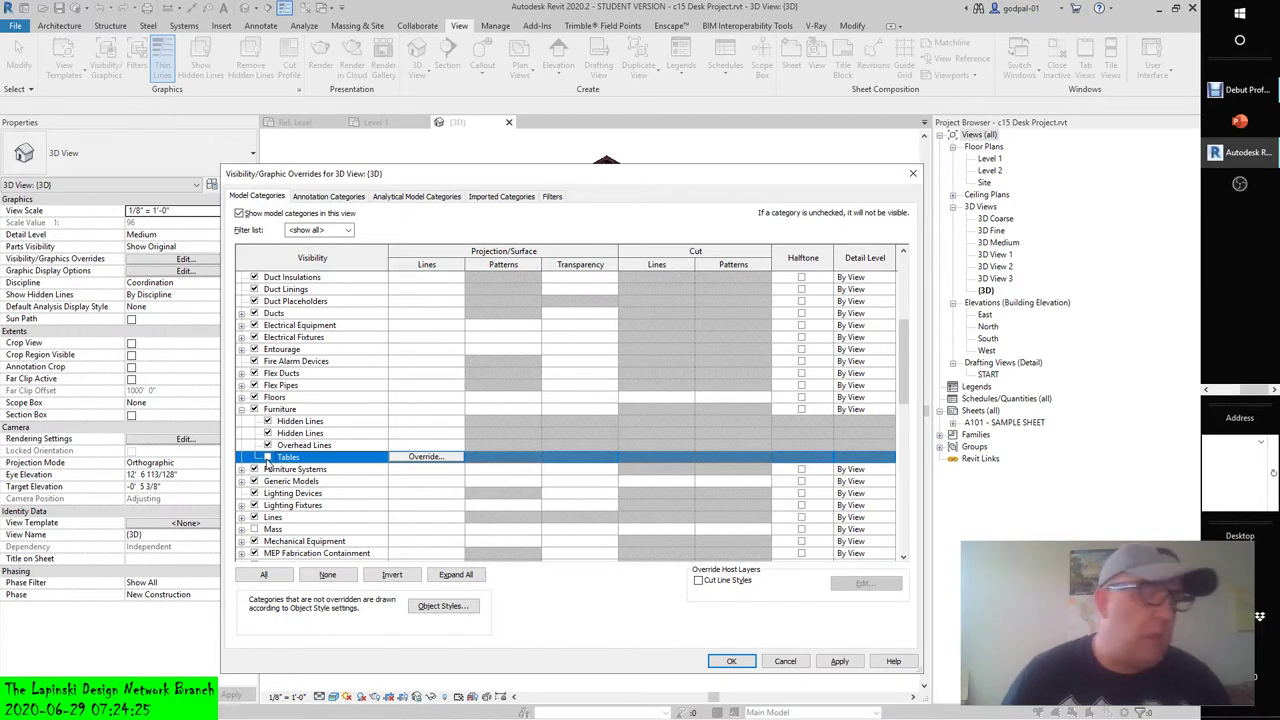
click(840, 661)
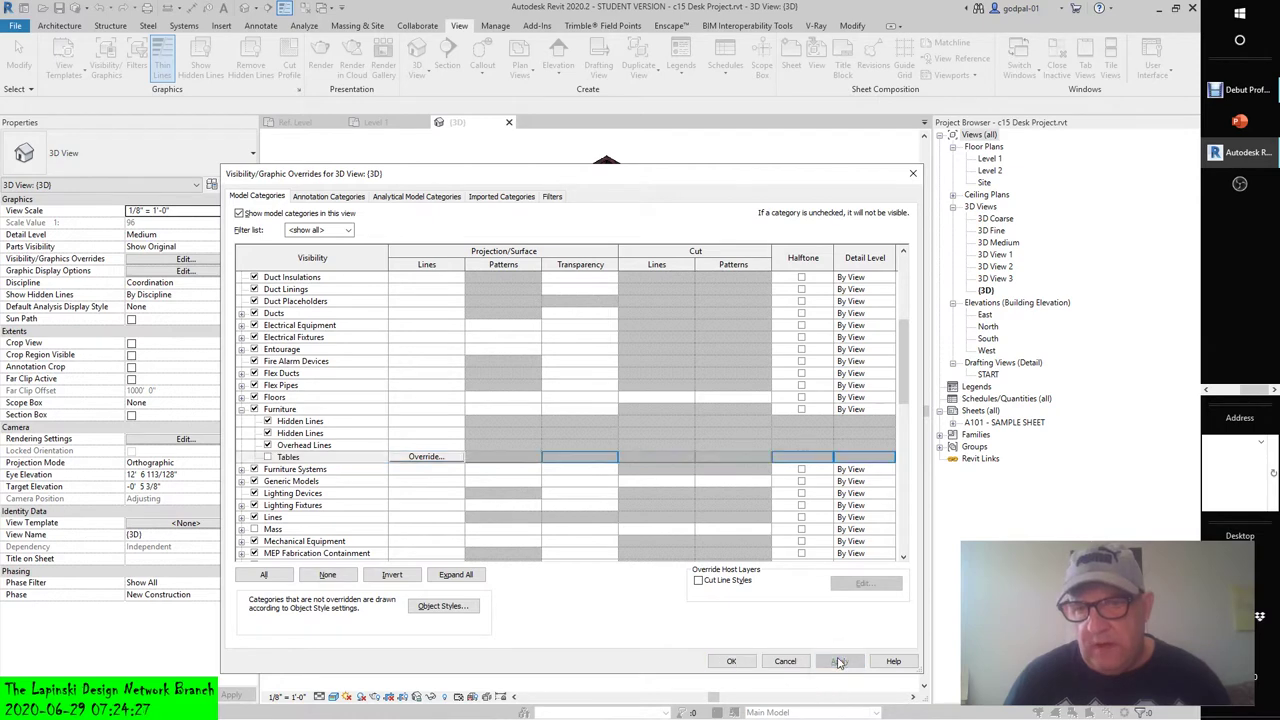
click(731, 661)
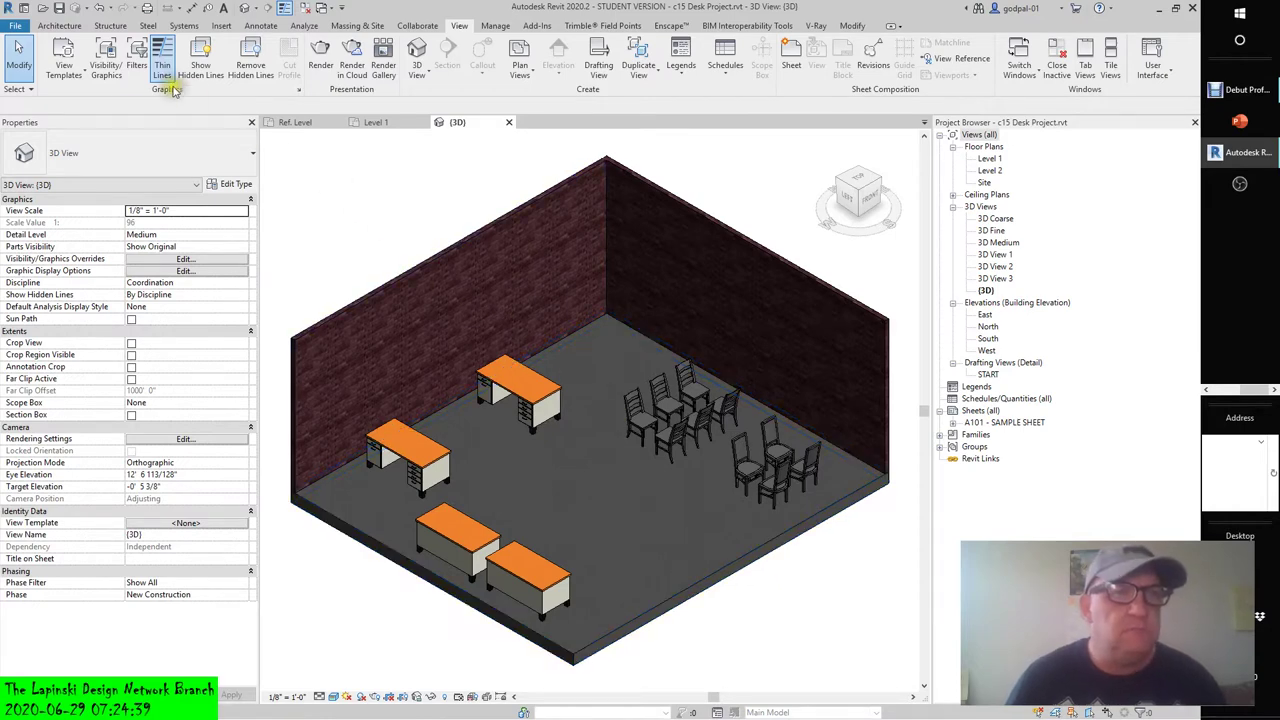
Uncheck the whole Furniture category in the 3D view's Visibility/Graphics and apply it.
click(108, 64)
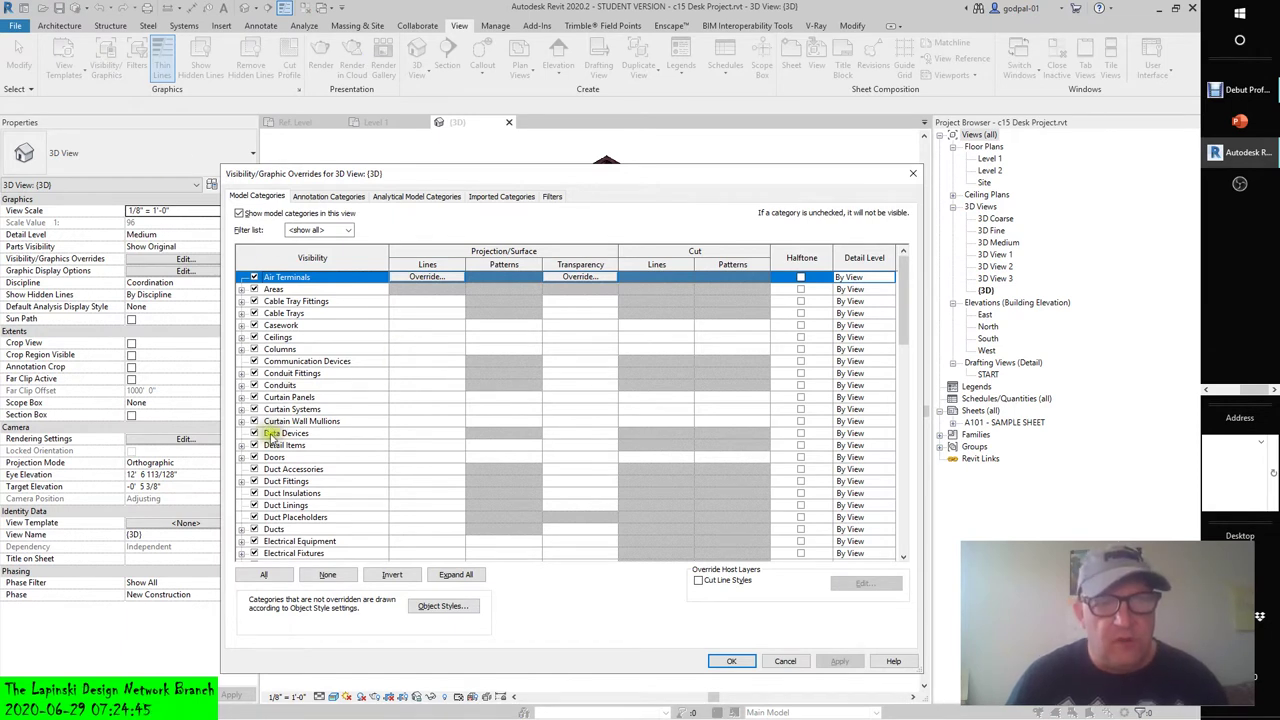
scroll(268, 520, down, 2)
scroll(268, 520, down, 7)
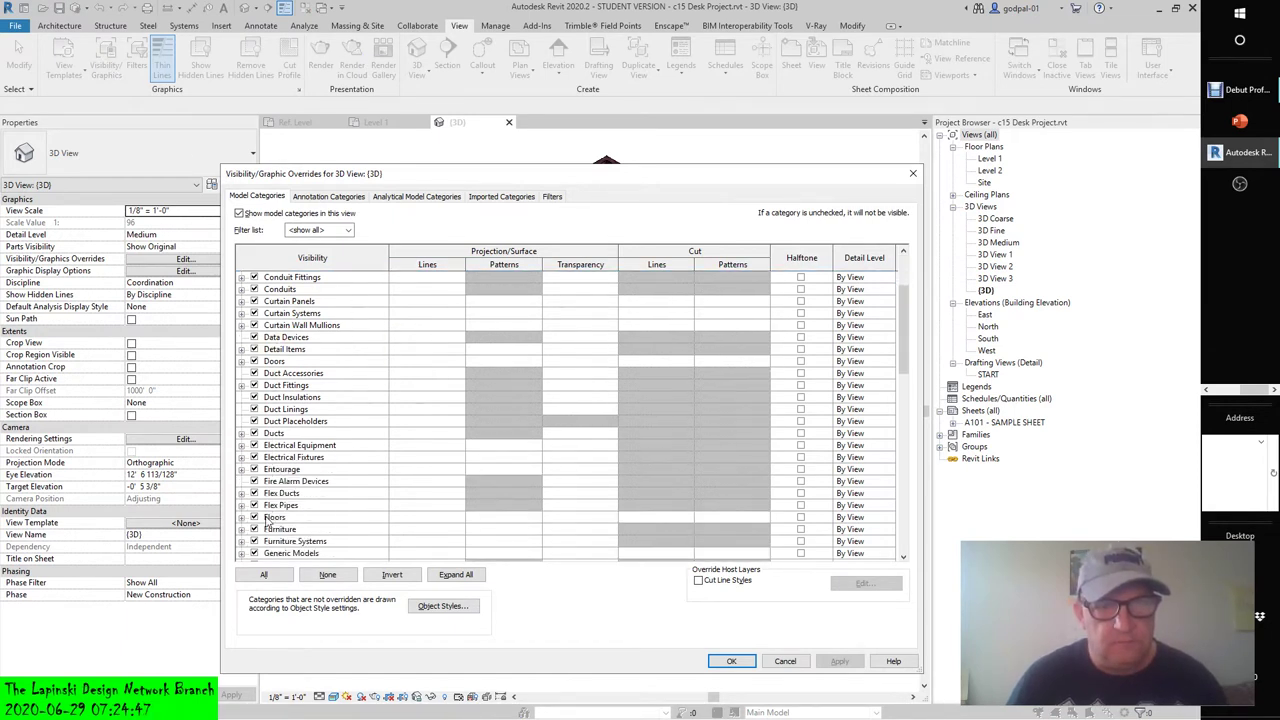
scroll(268, 520, down, 2)
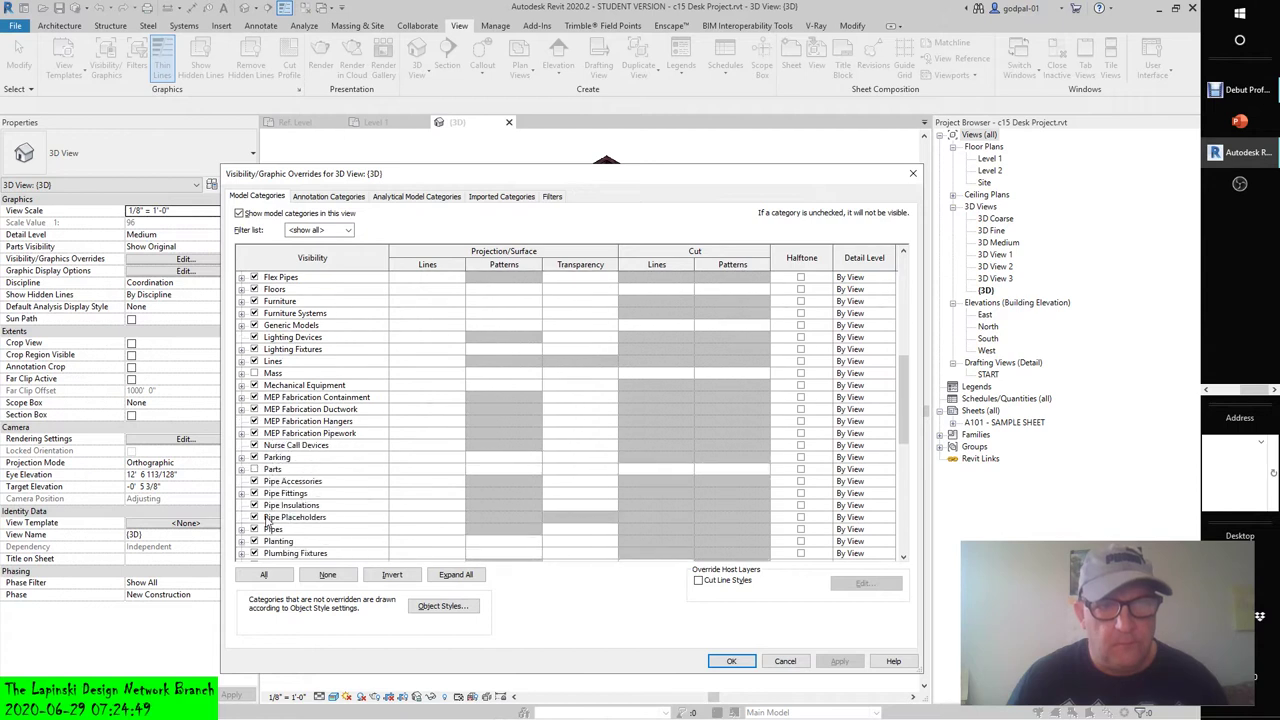
scroll(283, 450, up, 1)
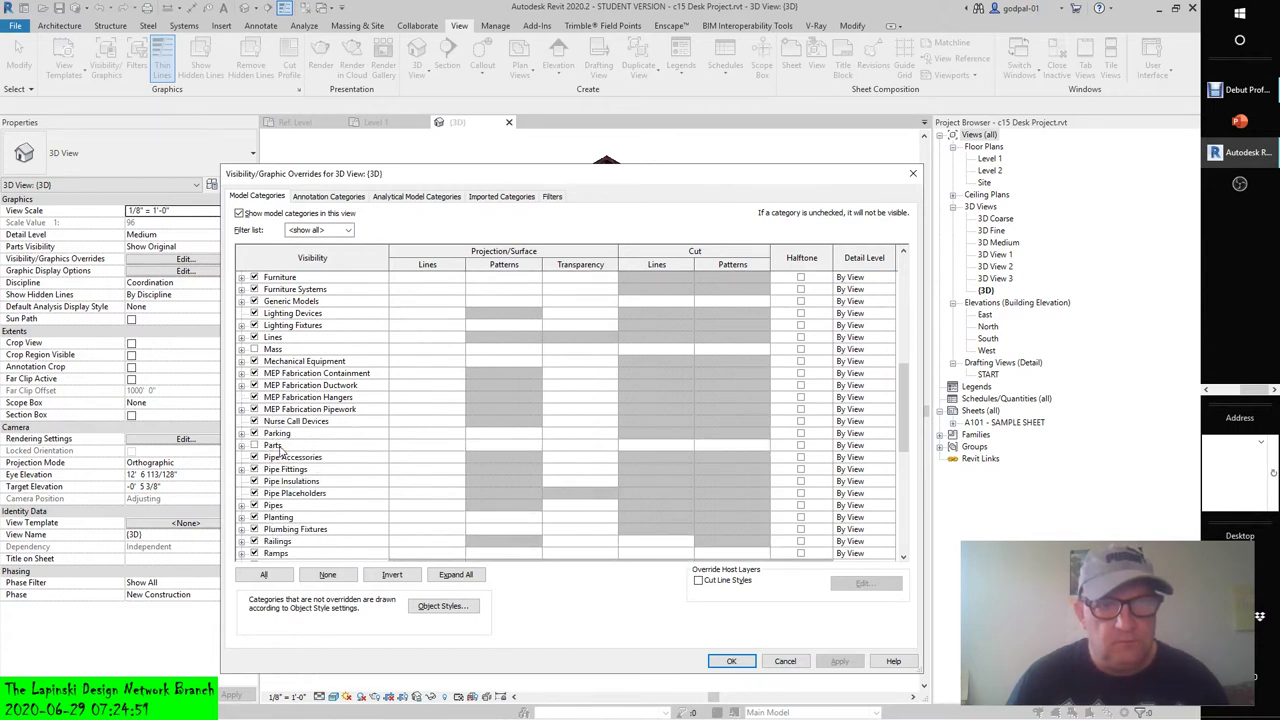
click(241, 277)
scroll(241, 283, up, 1)
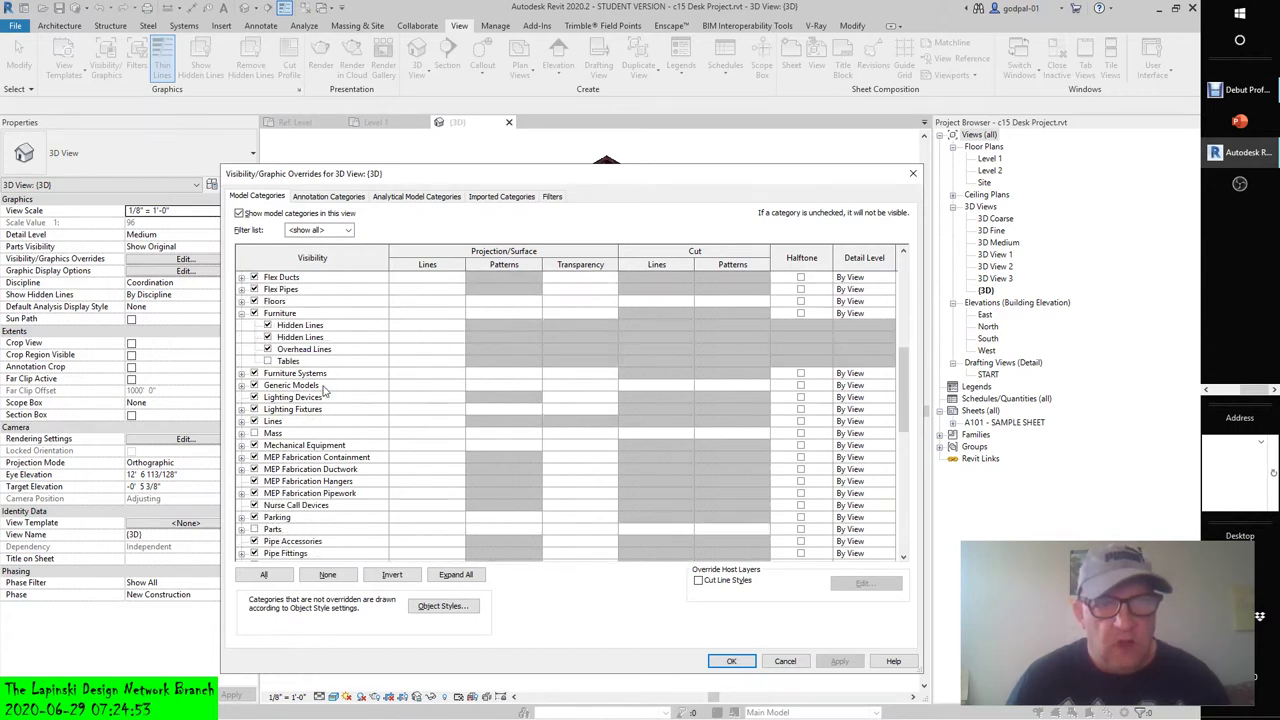
click(254, 313)
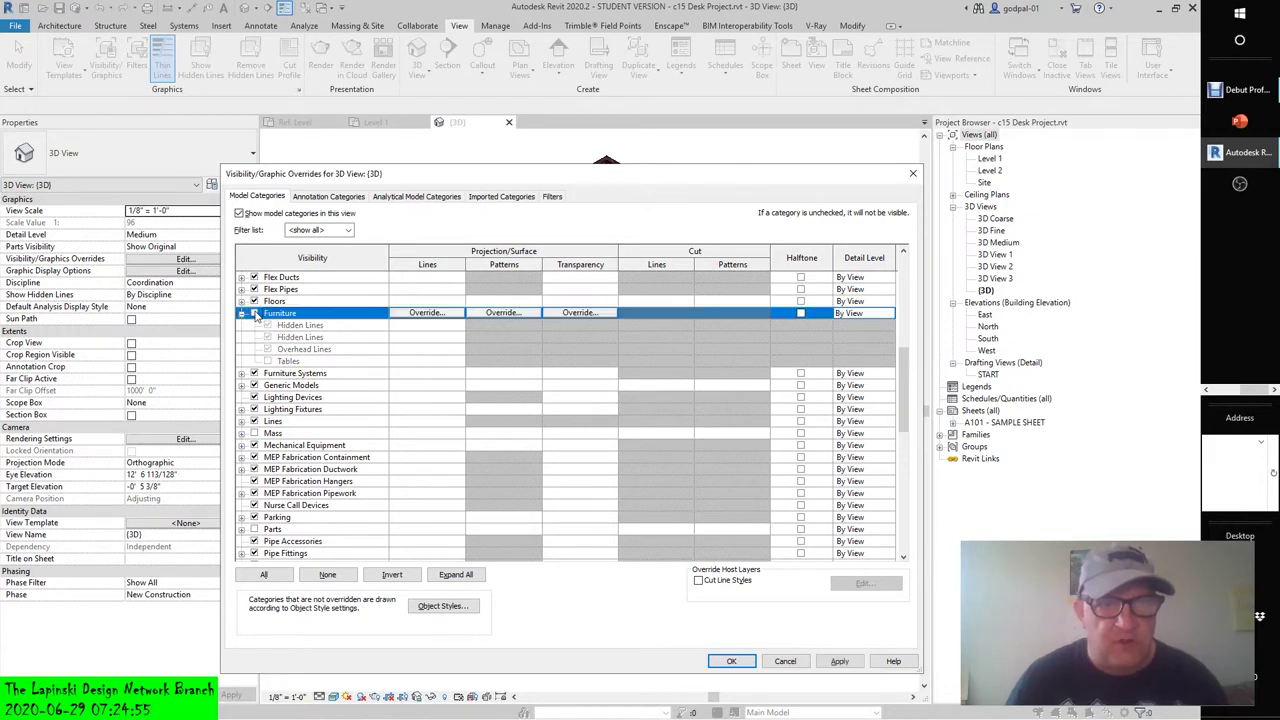
click(840, 661)
click(738, 666)
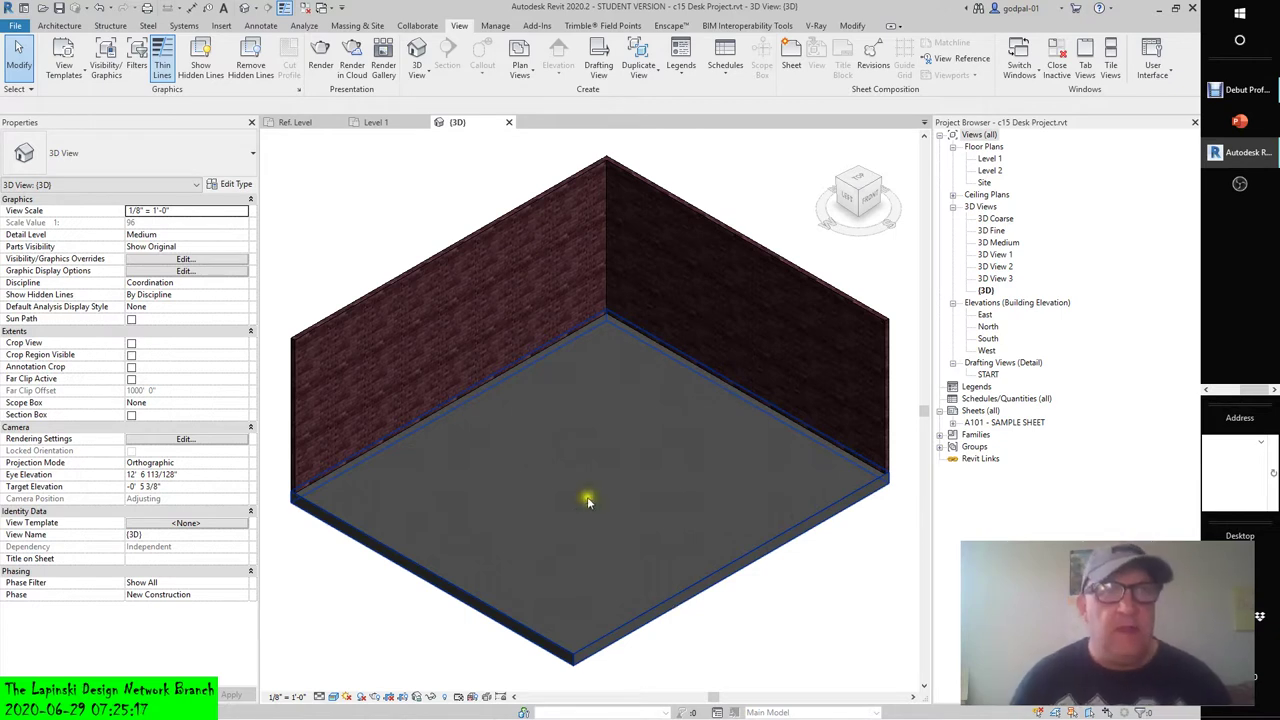
Undo the last two visibility changes from the Undo list and zoom in on the long table.
click(852, 26)
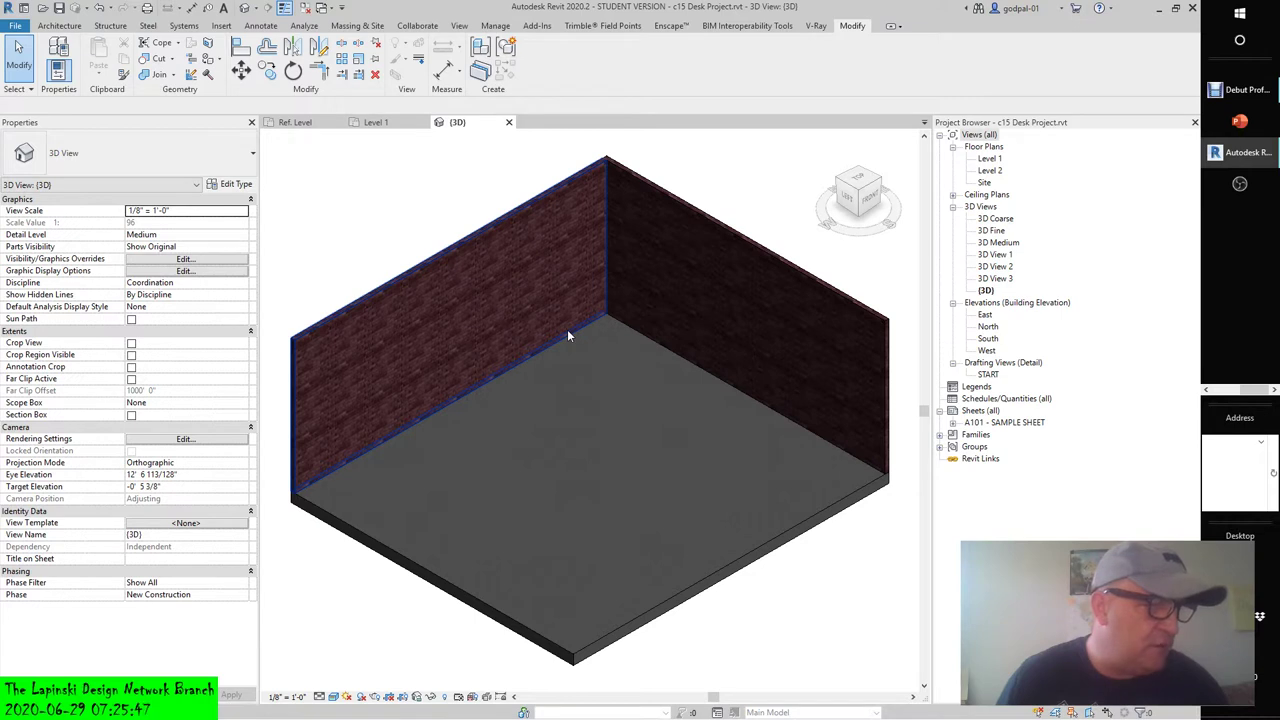
click(111, 8)
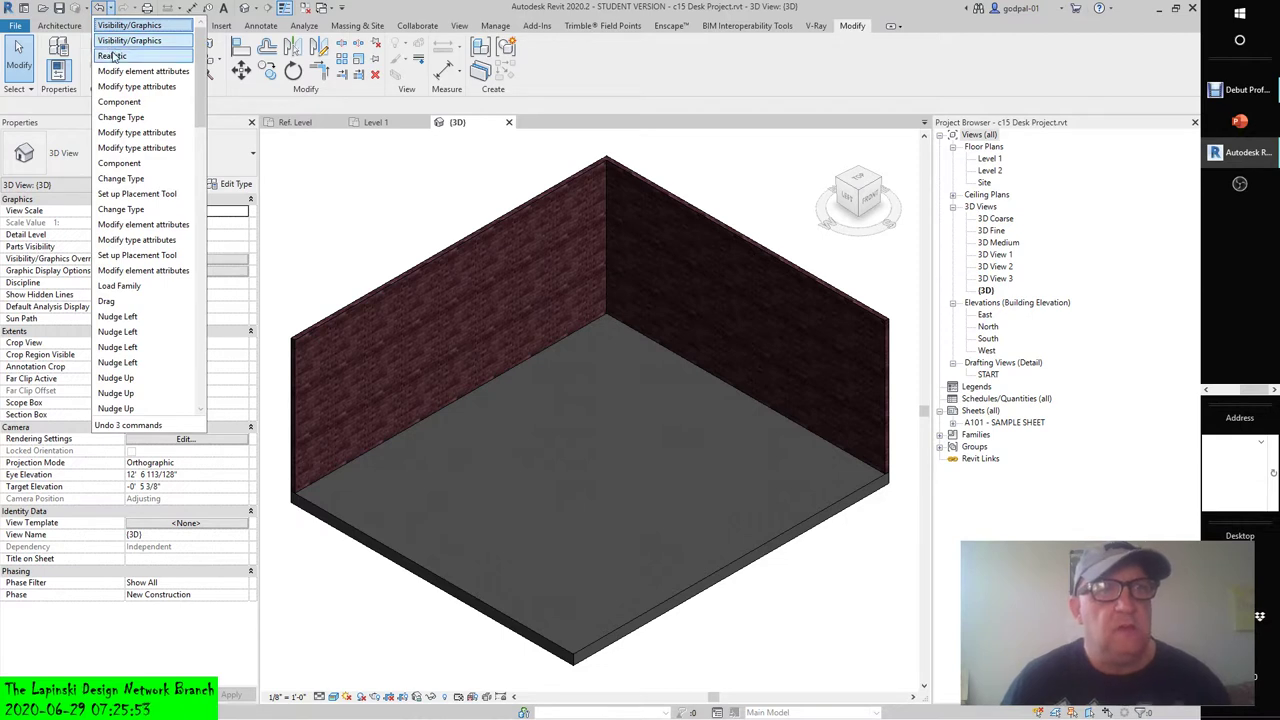
click(113, 41)
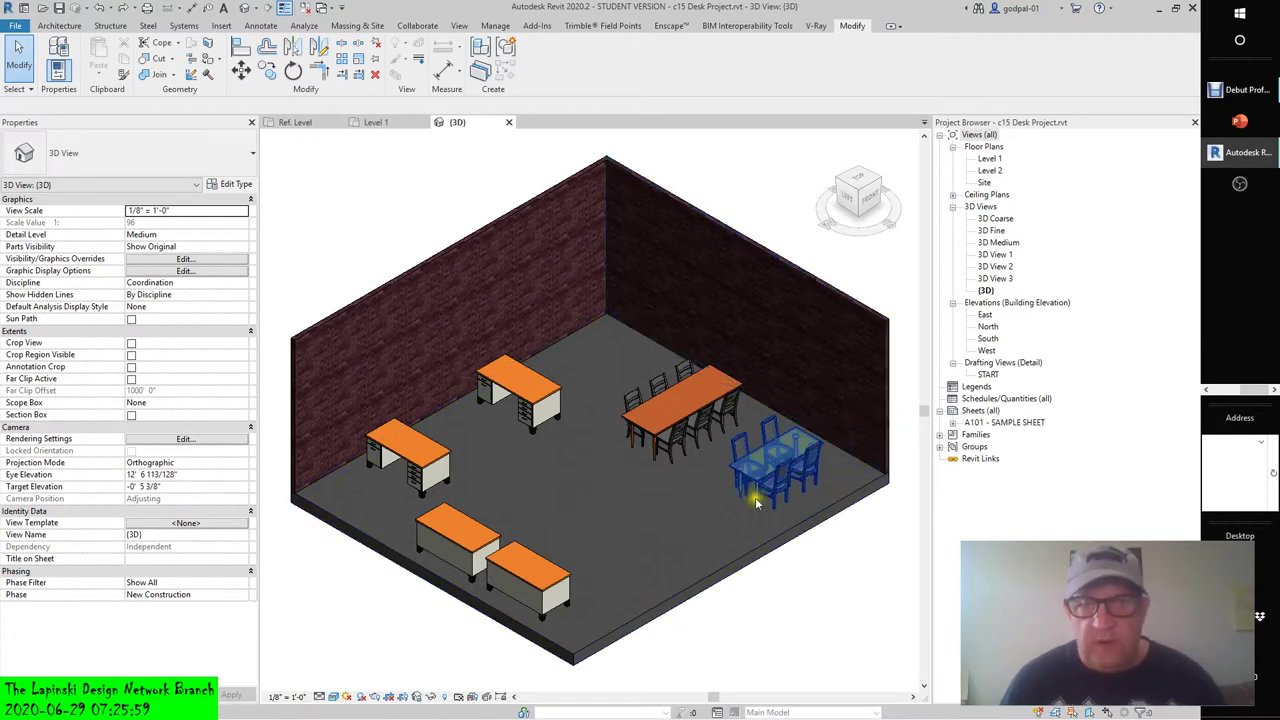
scroll(658, 462, up, 2)
scroll(658, 462, up, 2)
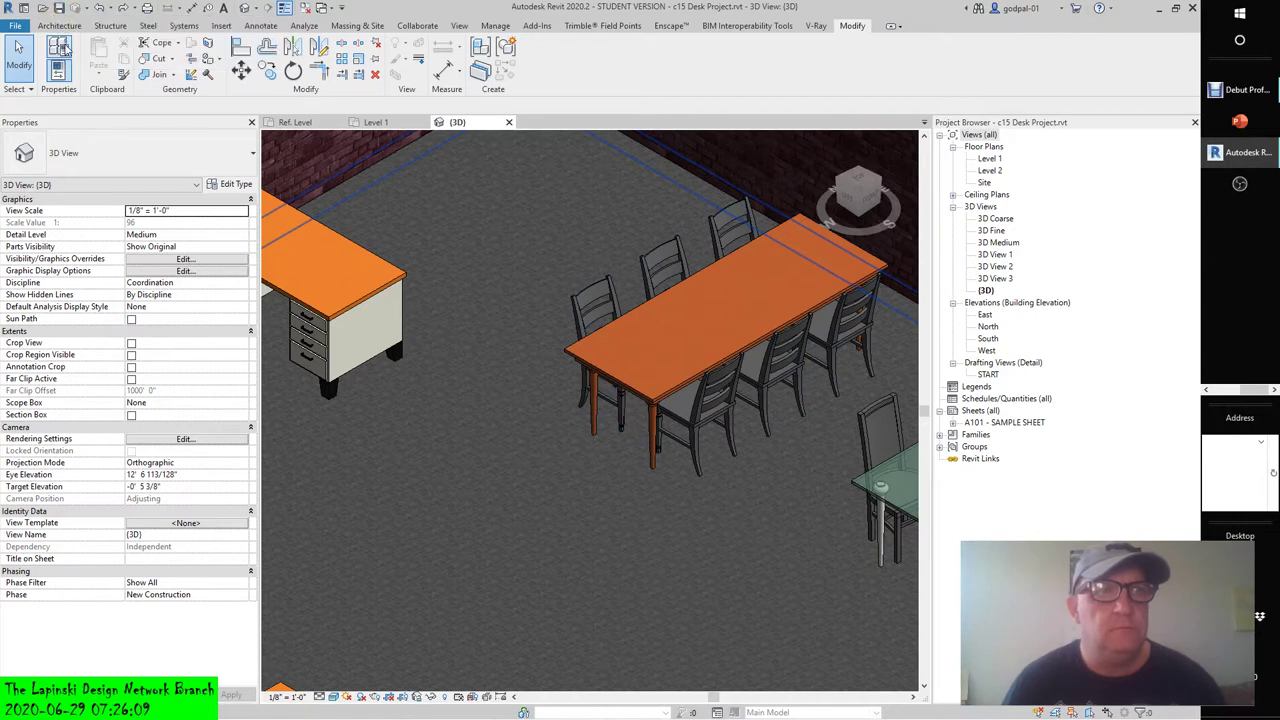
Edit the c15 Table-FINISHED family, then edit its nested table leg family.
click(25, 9)
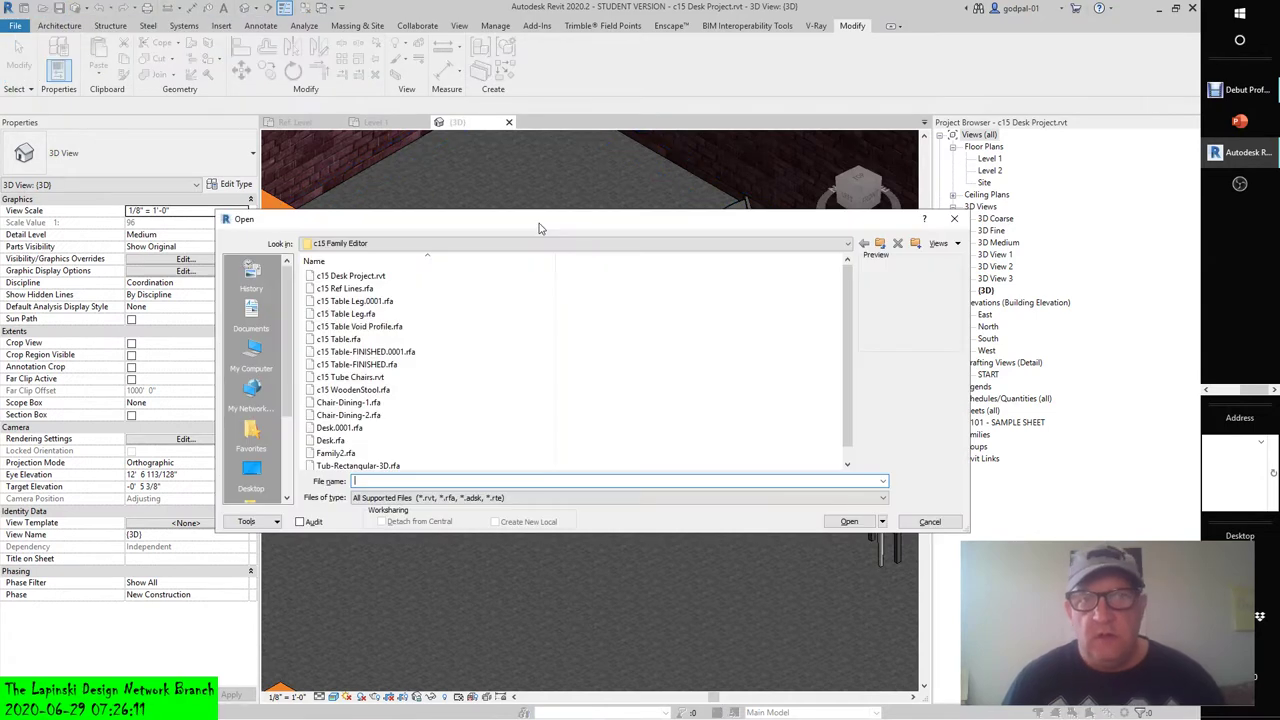
click(929, 521)
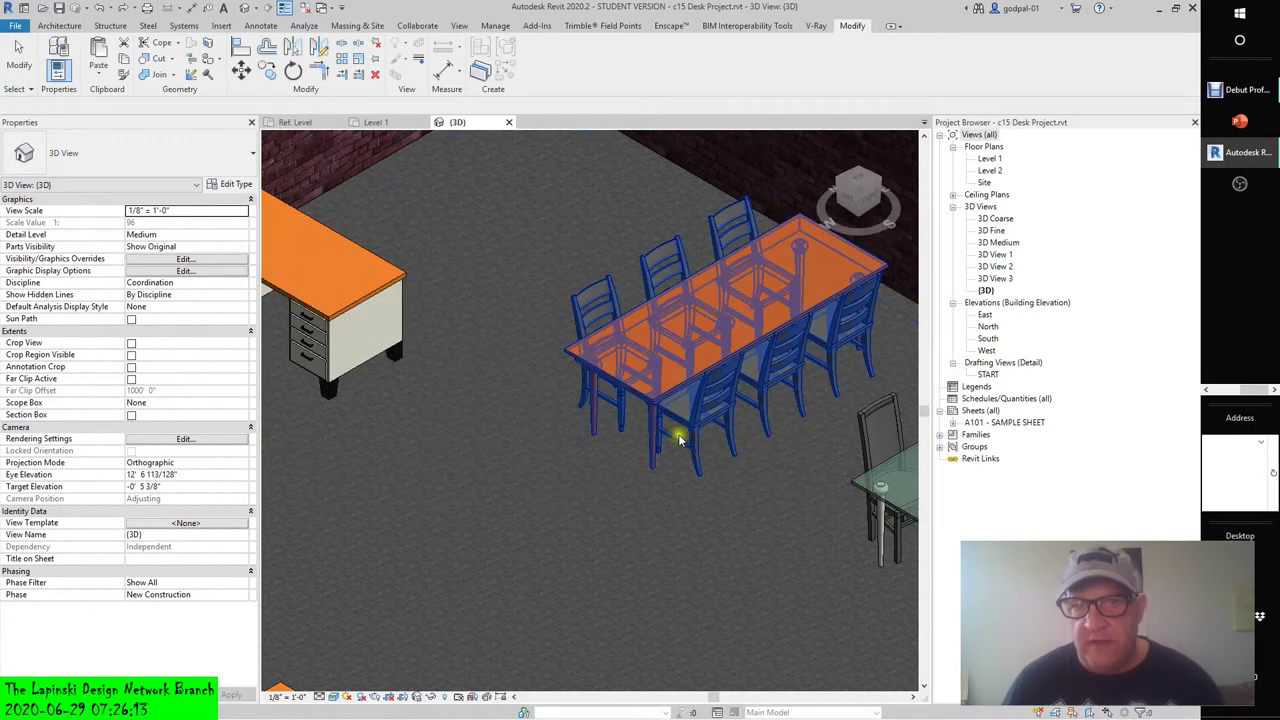
click(643, 400)
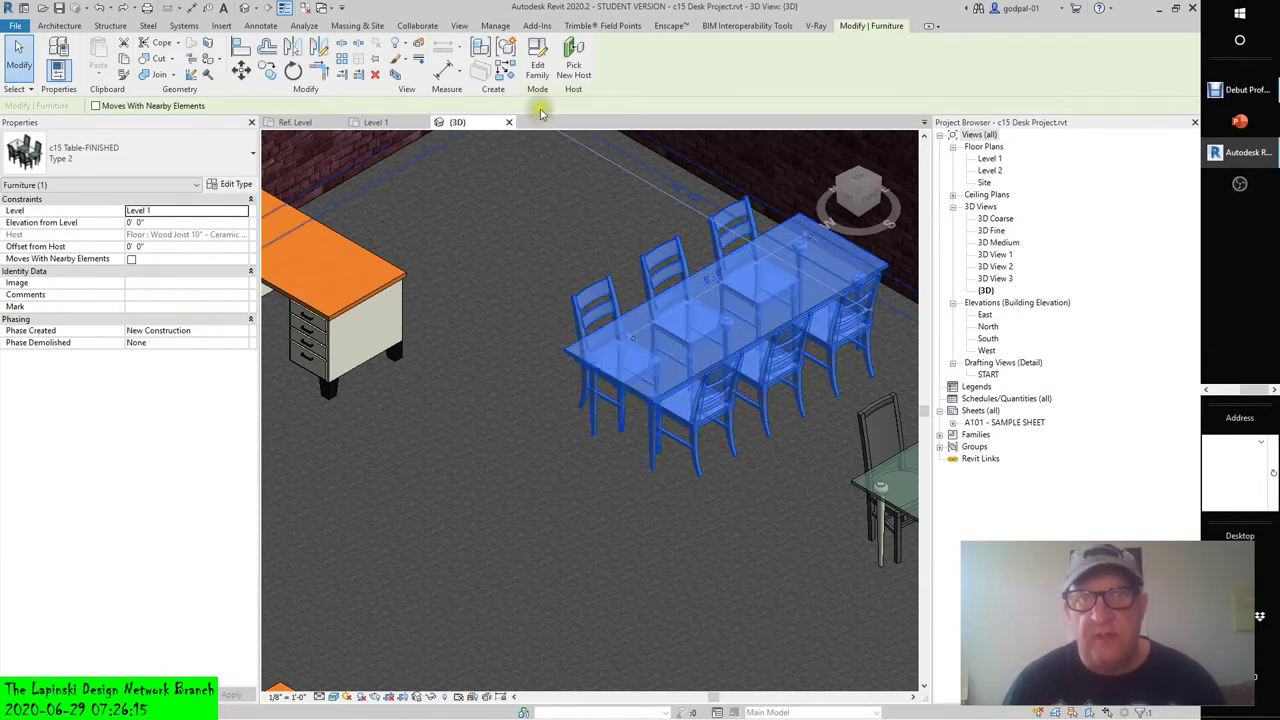
click(537, 60)
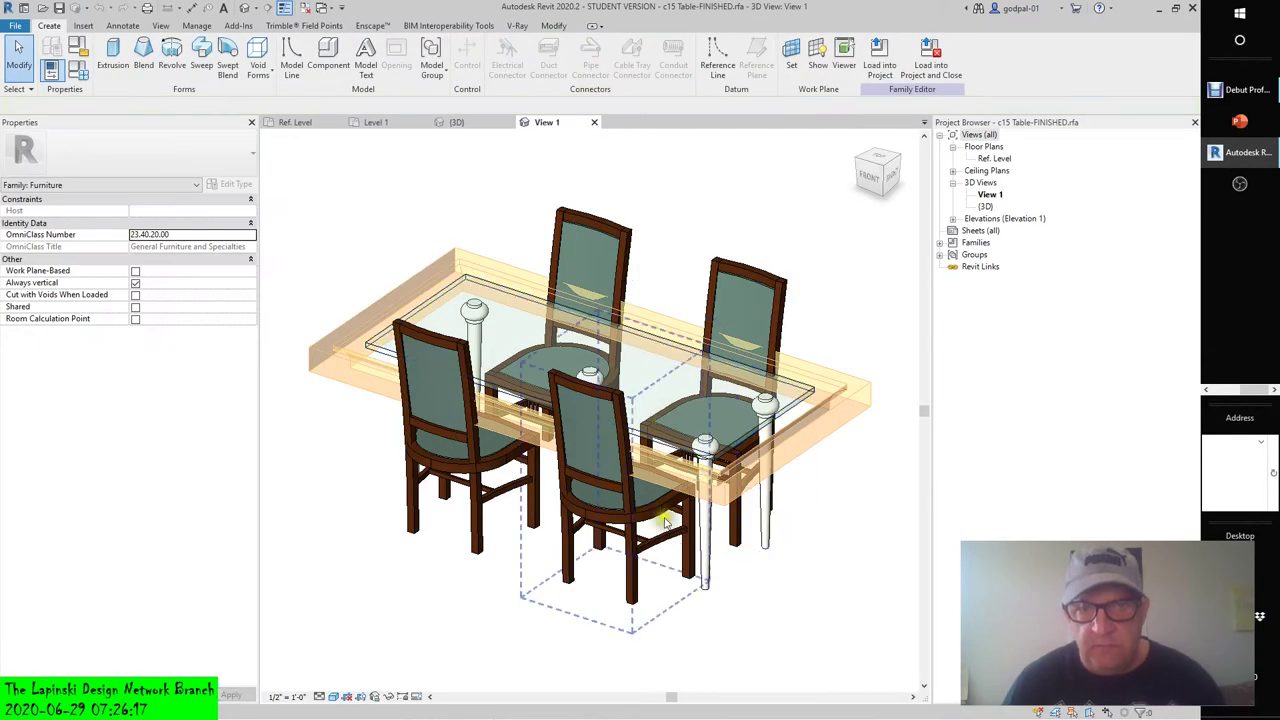
click(708, 535)
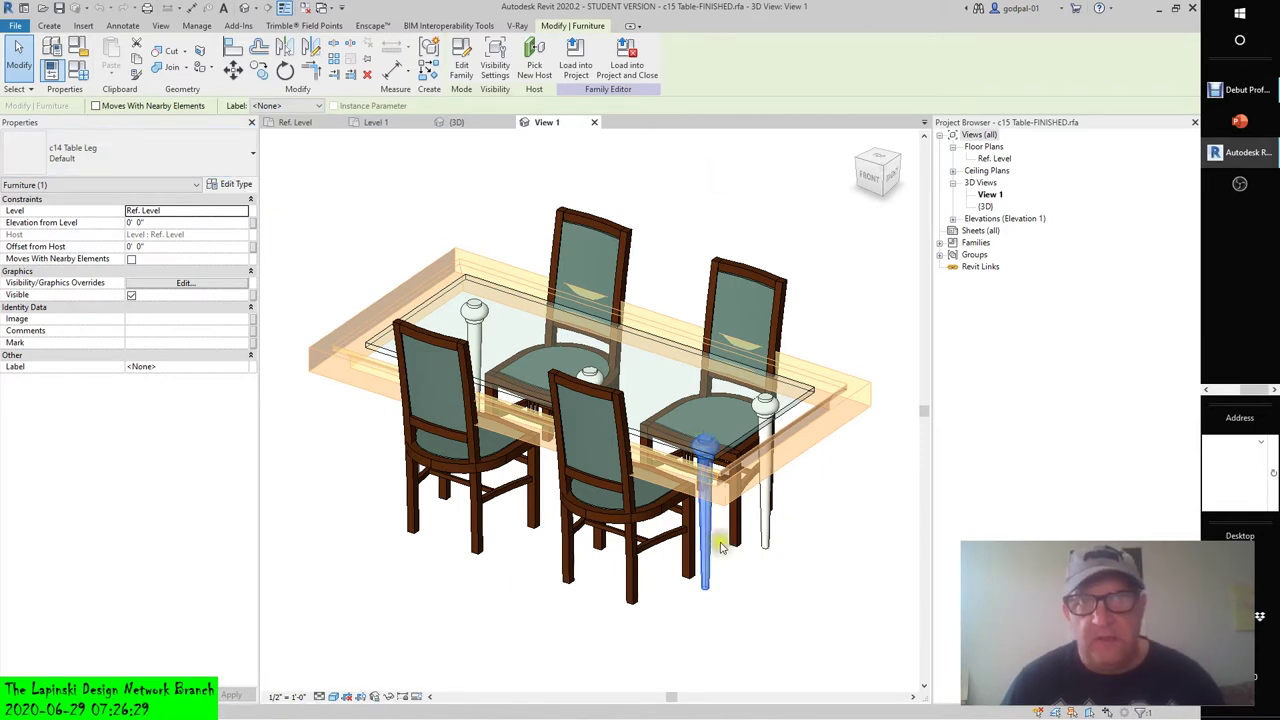
click(461, 64)
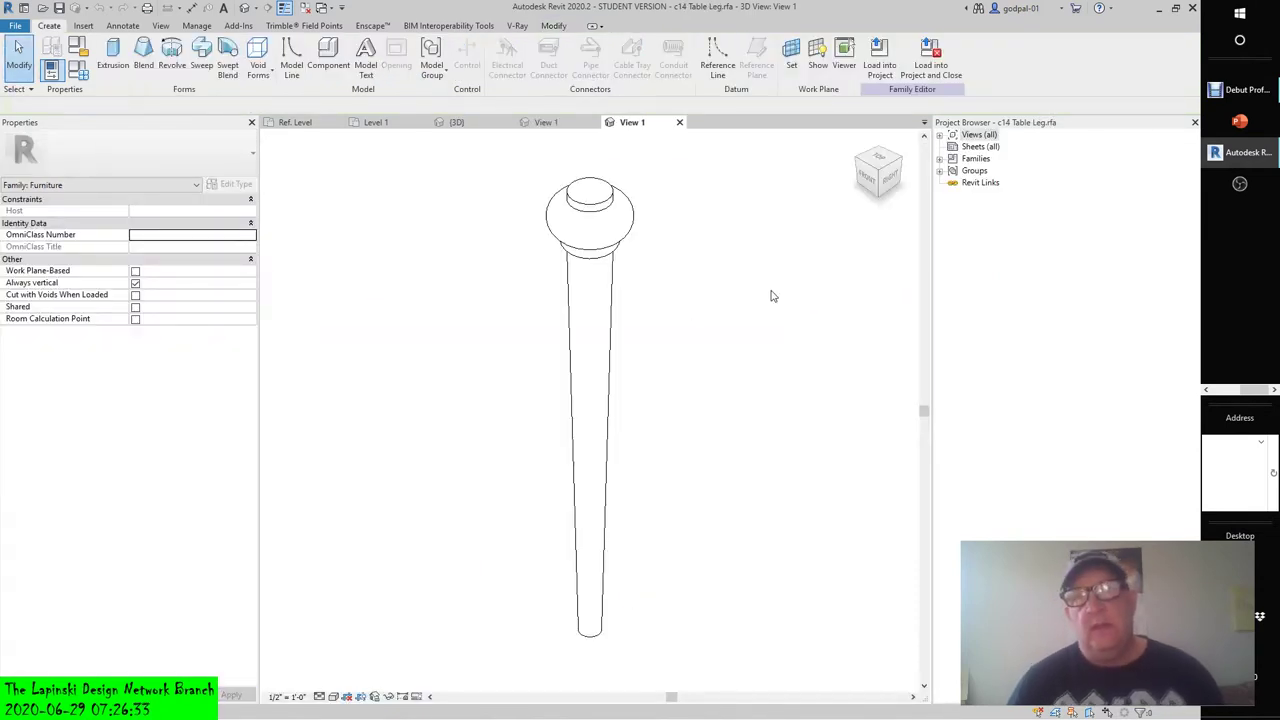
Set the leg family's category to Furniture and load it into c15 Desk Project.rvt.
click(575, 234)
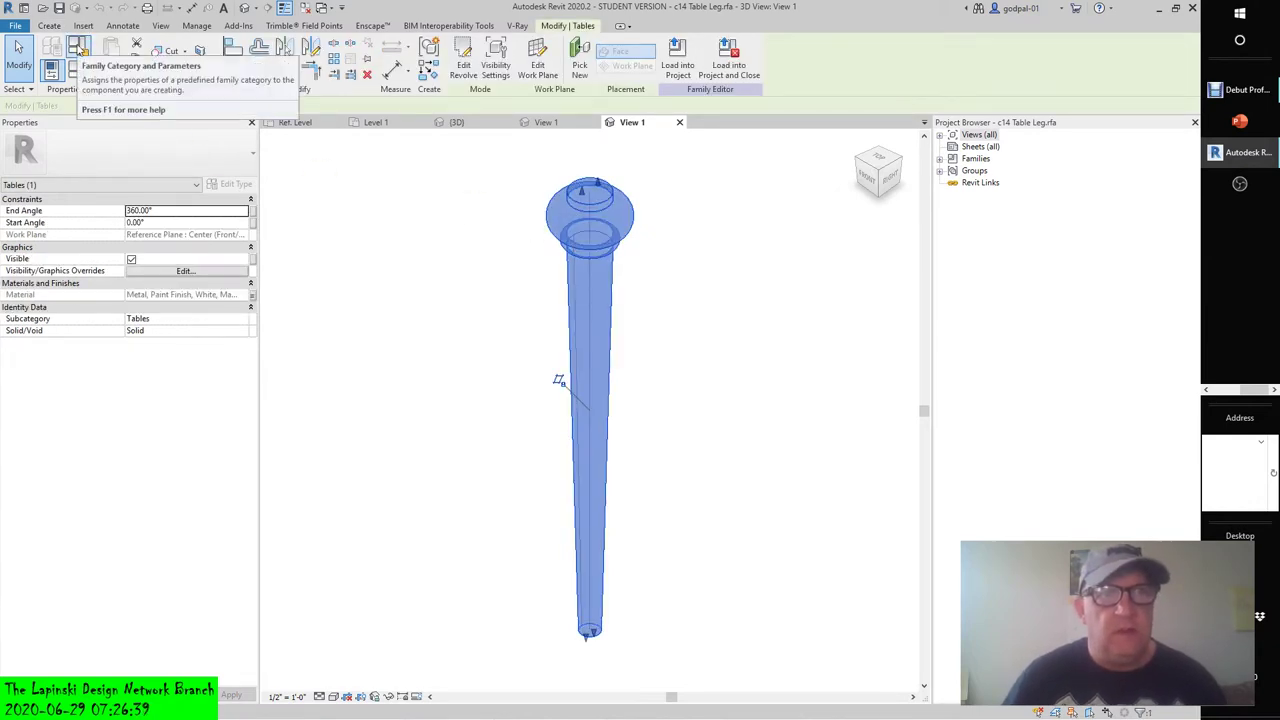
click(78, 50)
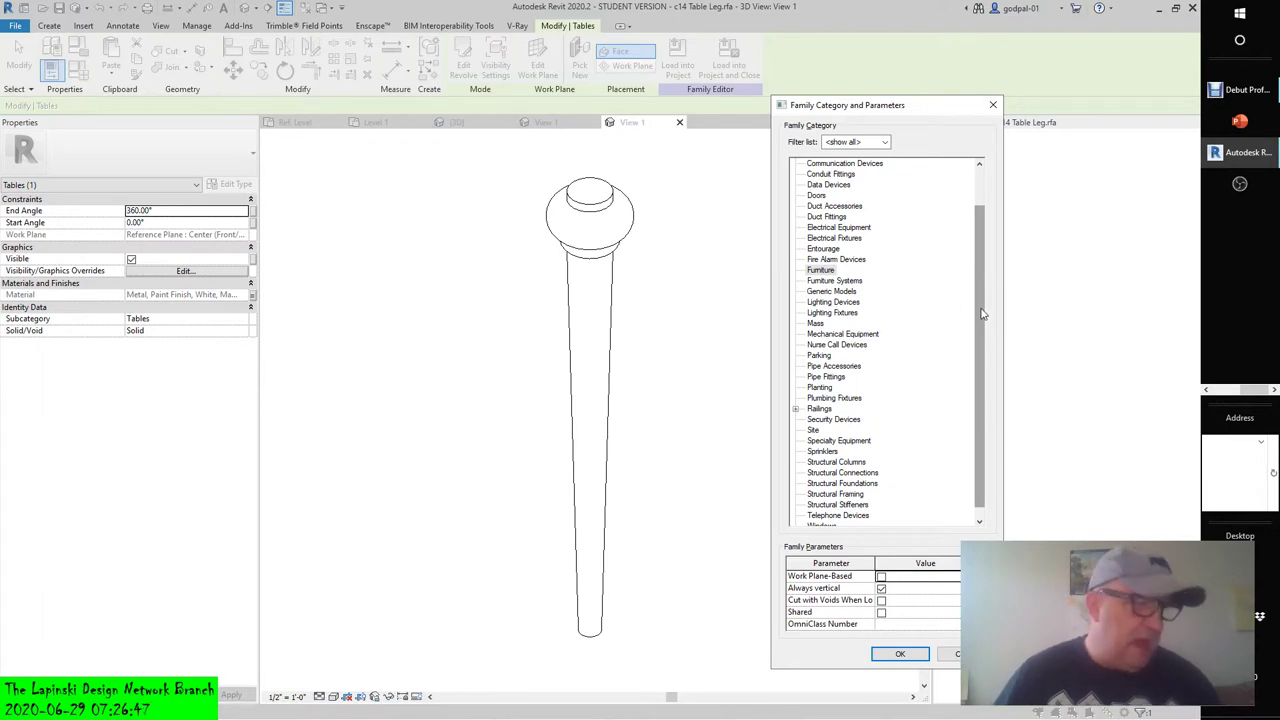
click(821, 270)
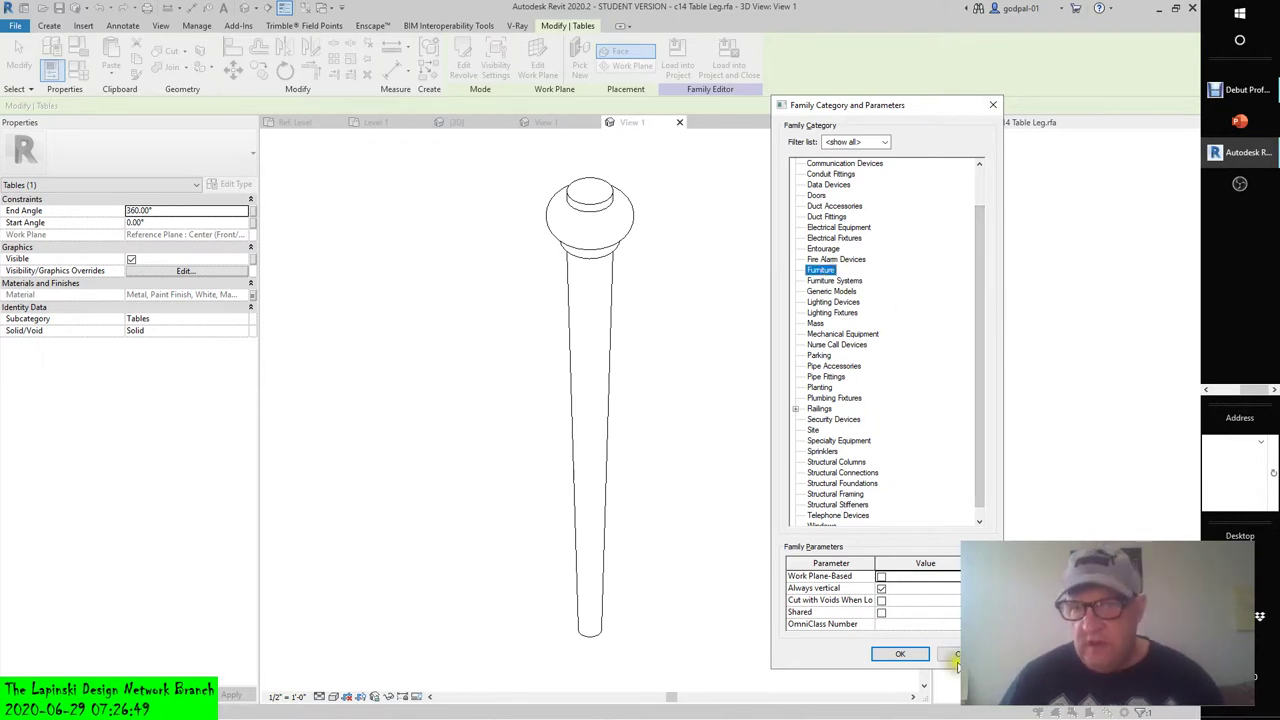
click(899, 655)
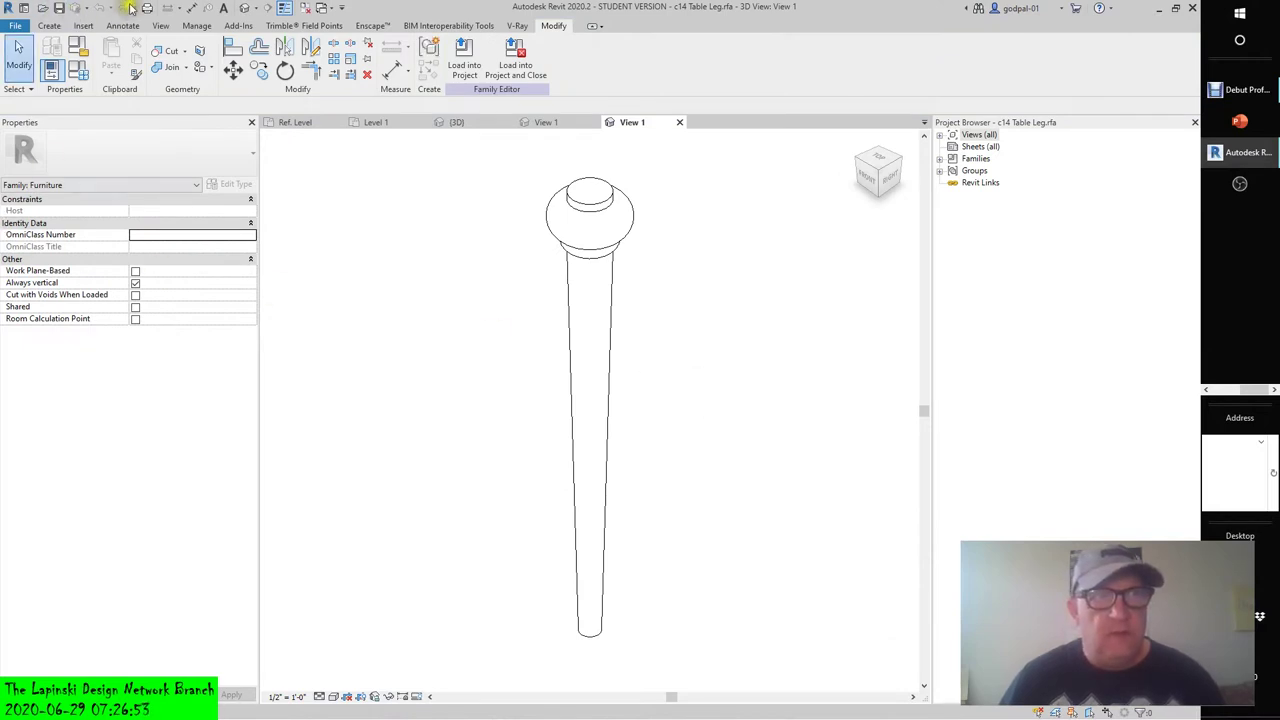
click(320, 266)
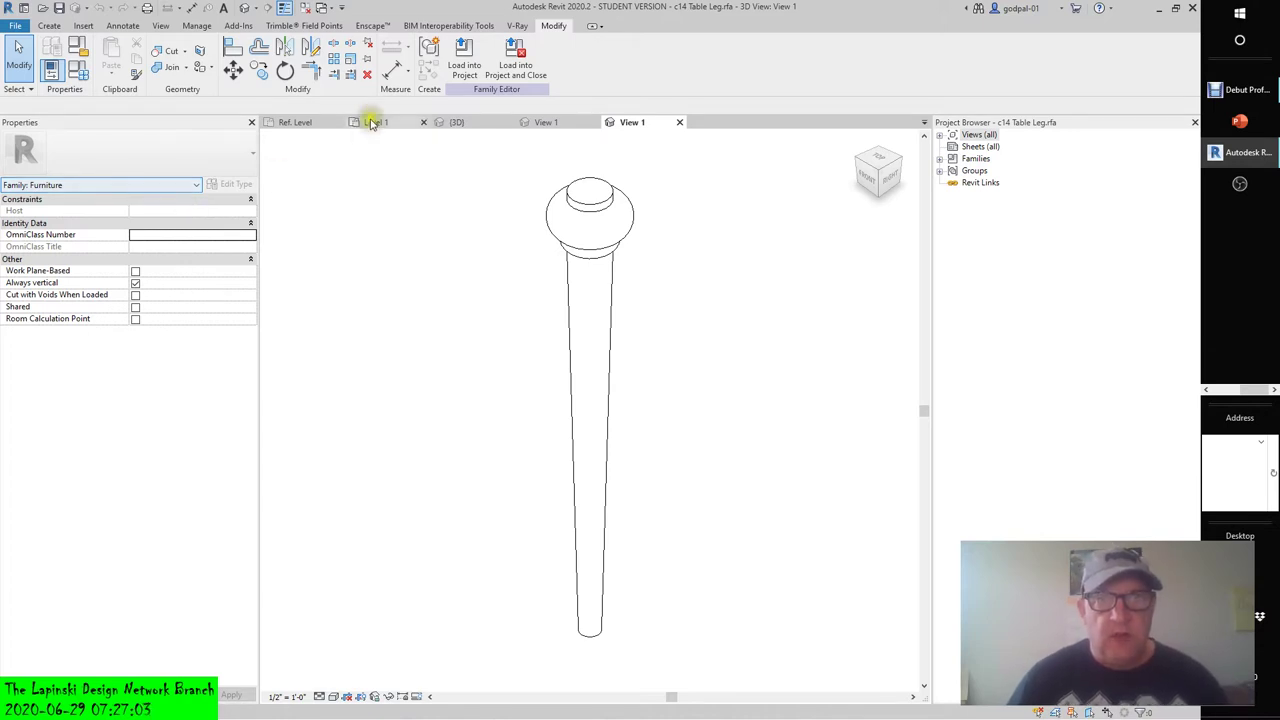
click(464, 55)
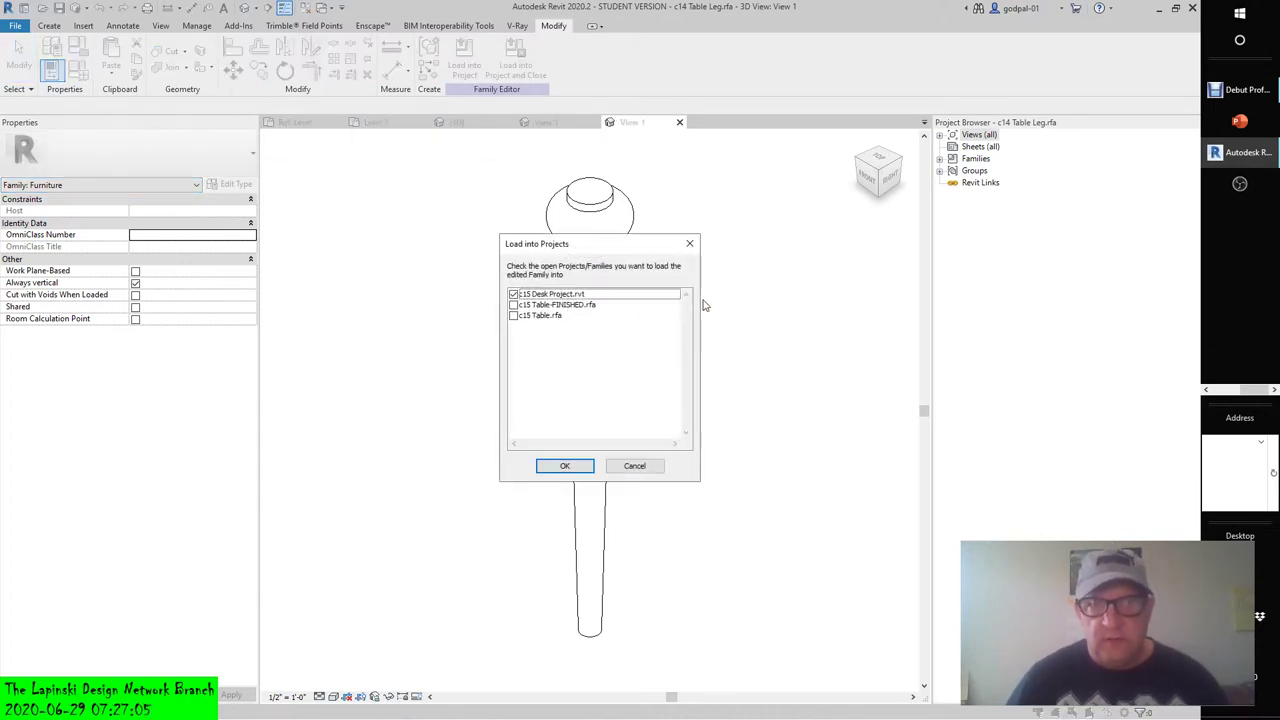
click(565, 466)
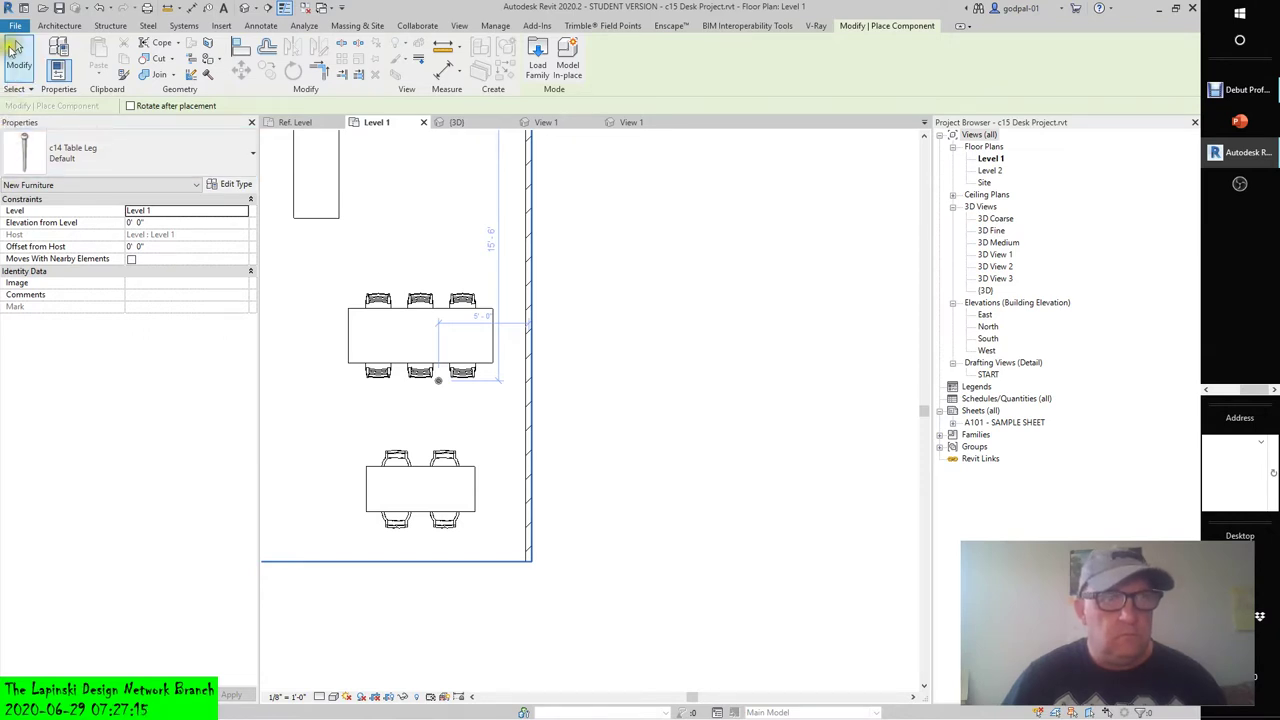
End table-leg placement and return to the desk project's 3D view with nothing selected.
click(15, 47)
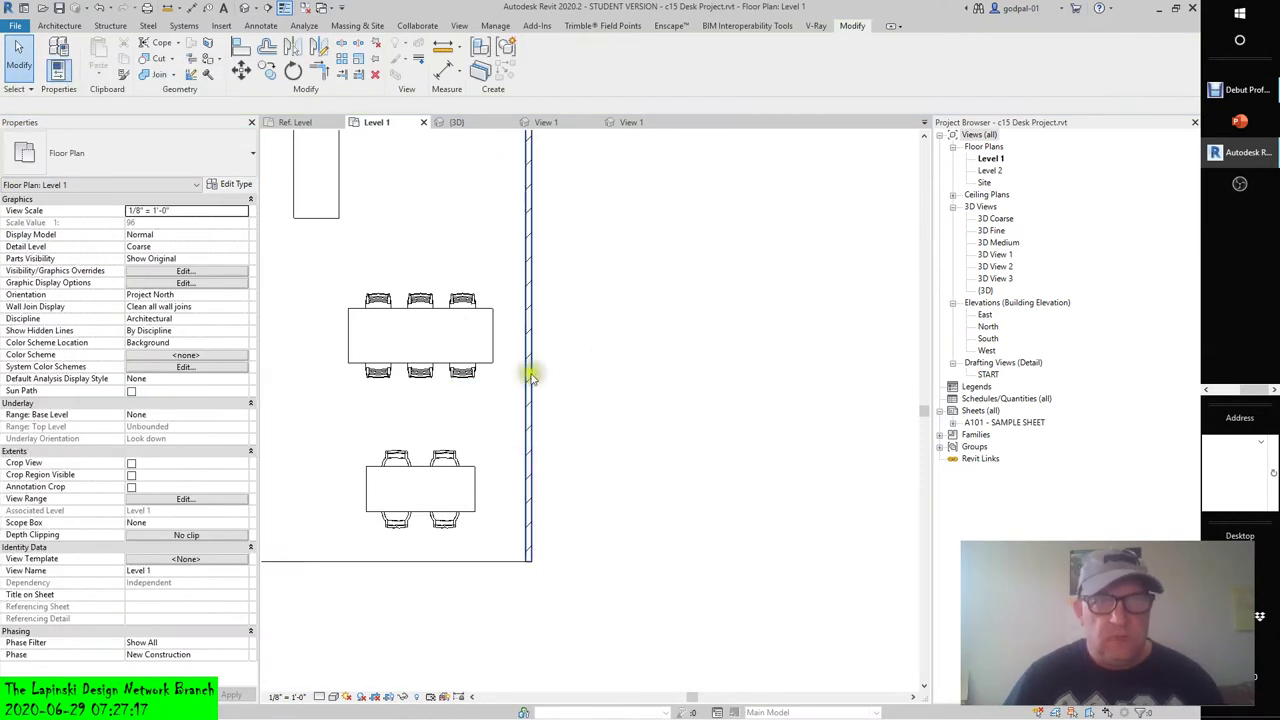
click(456, 122)
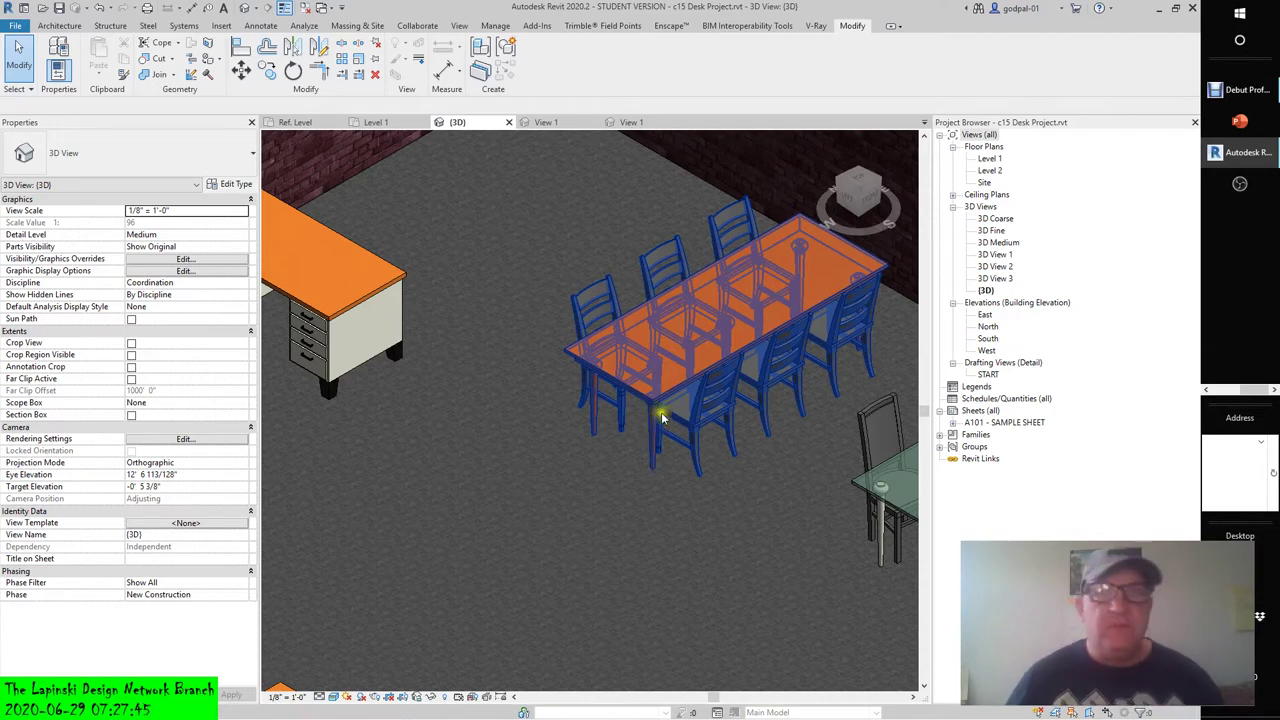
key(Escape)
In Object Styles, try a new 'Tables' subcategory under Furniture; dismiss the duplicate-name error and cancel.
click(497, 26)
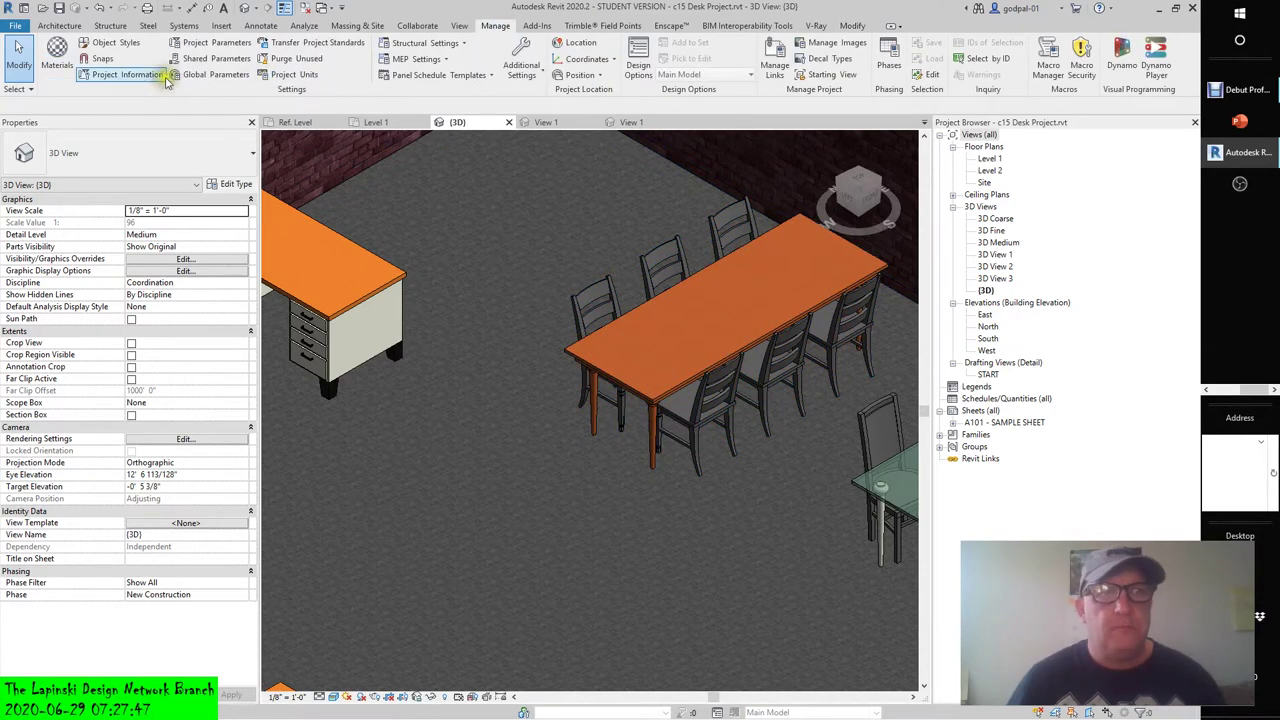
click(112, 43)
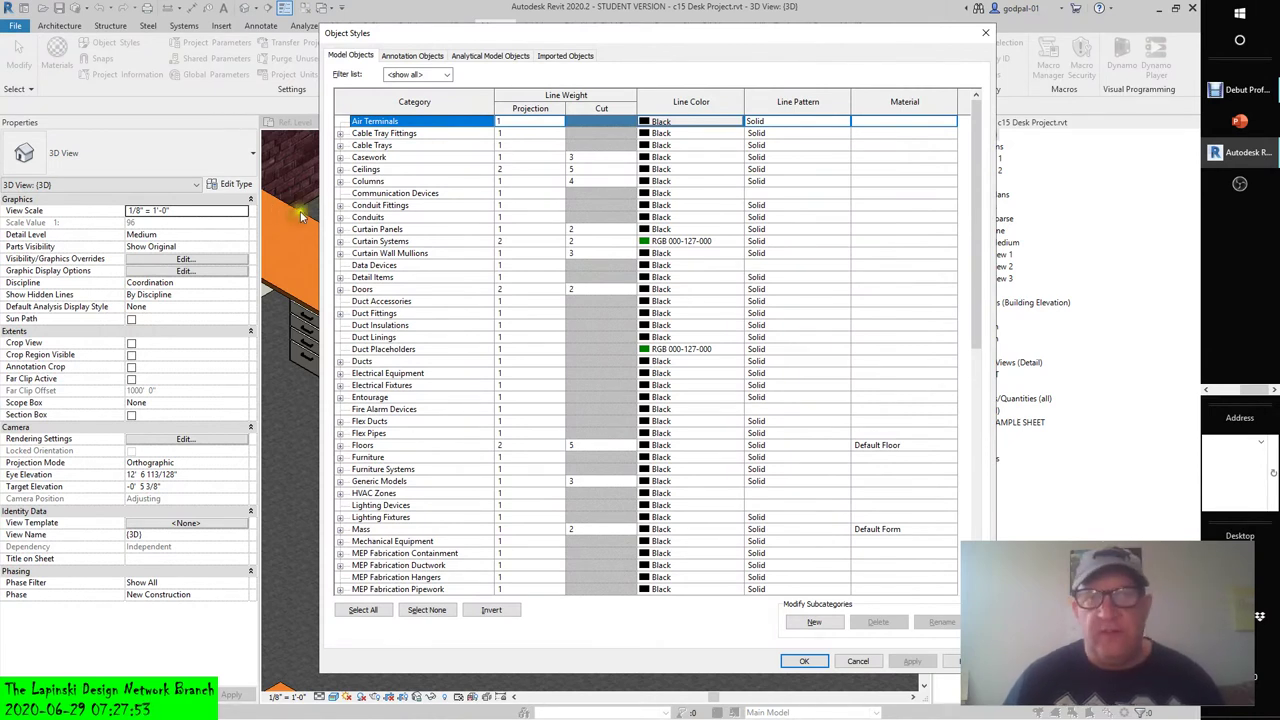
click(814, 624)
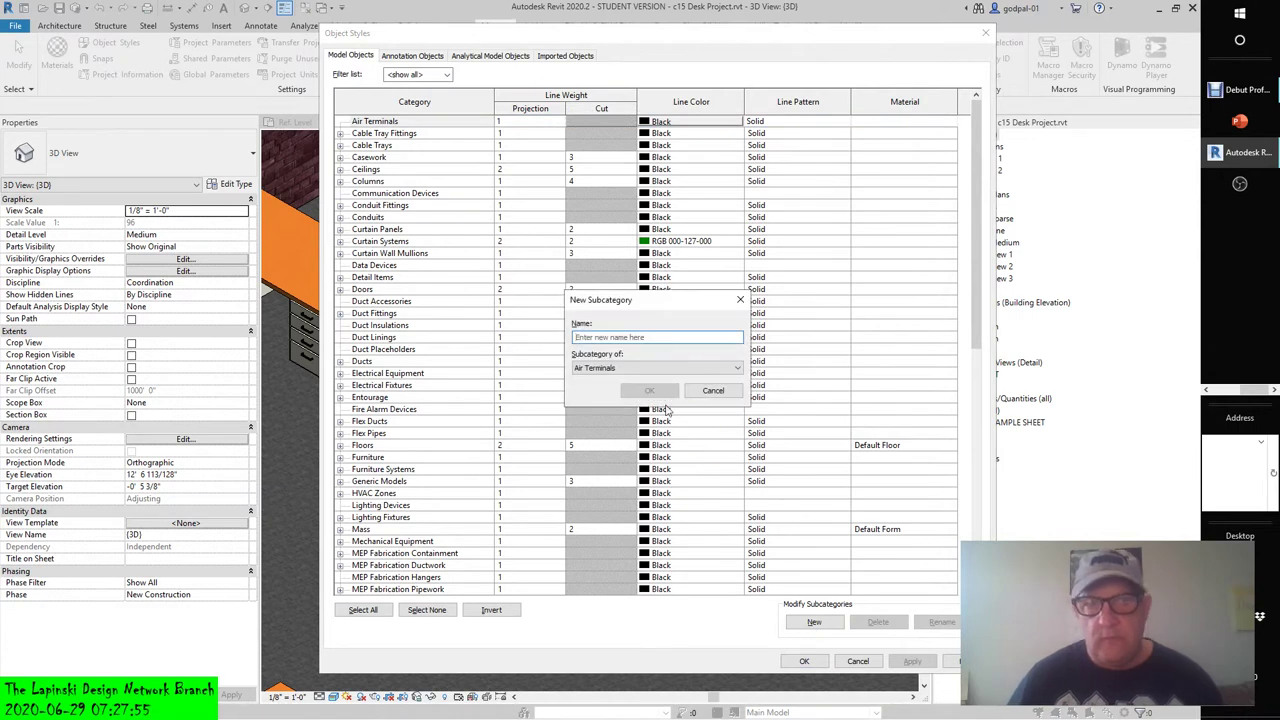
text(Tab)
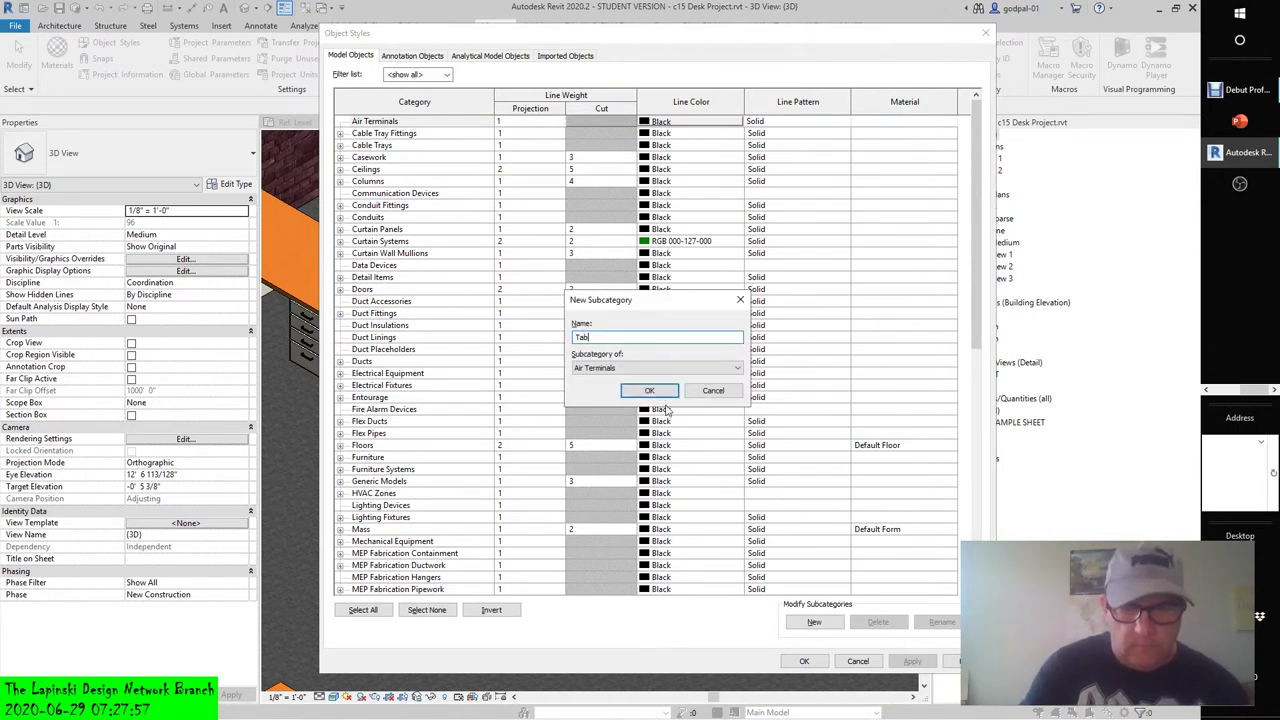
text(les)
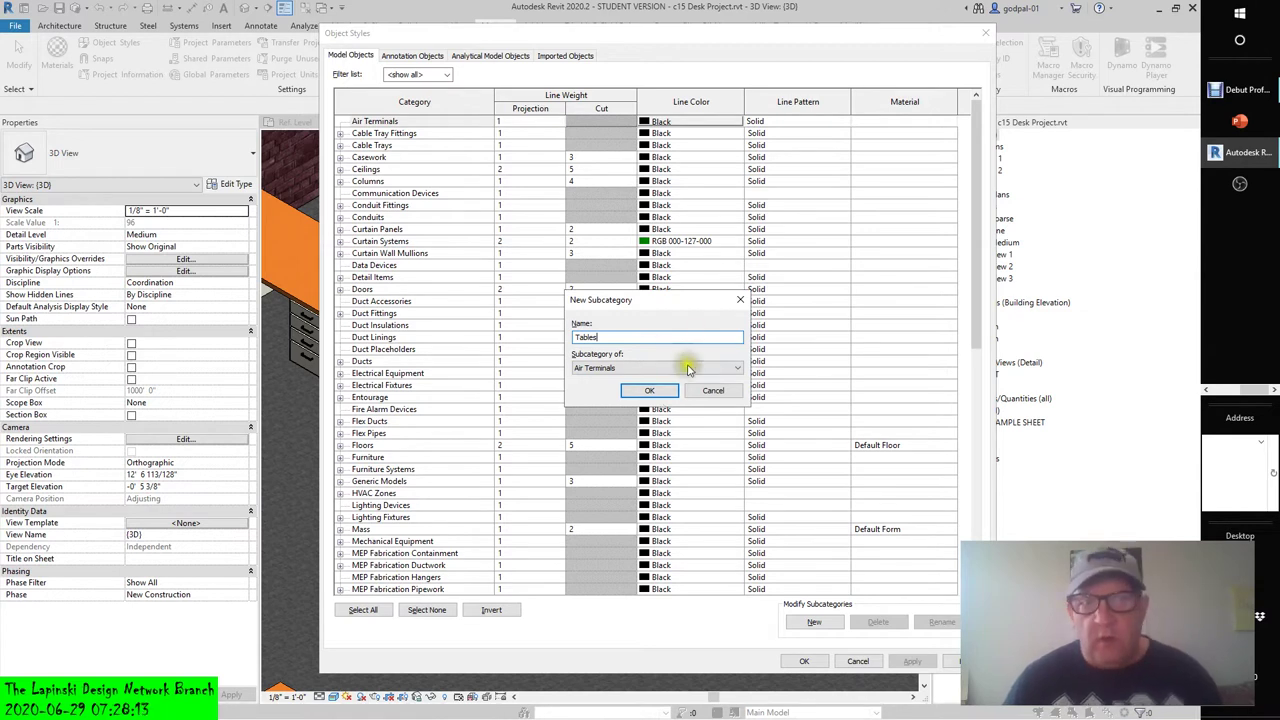
click(688, 374)
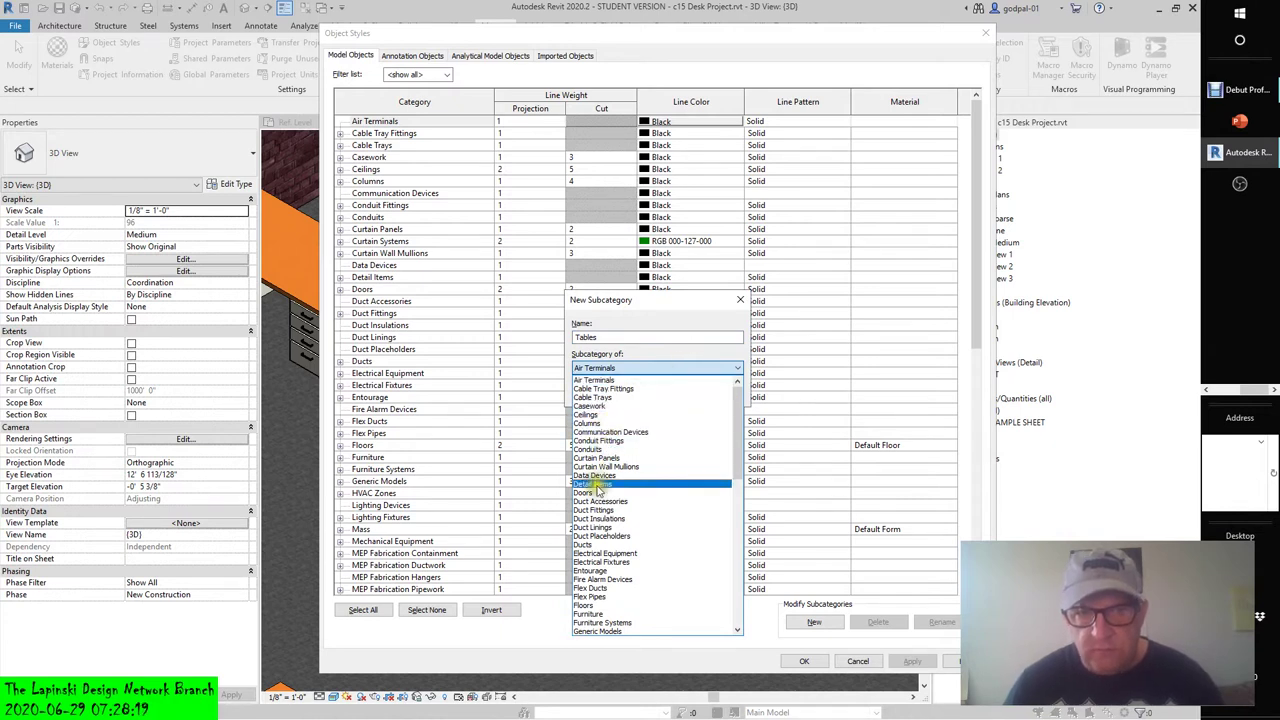
click(591, 614)
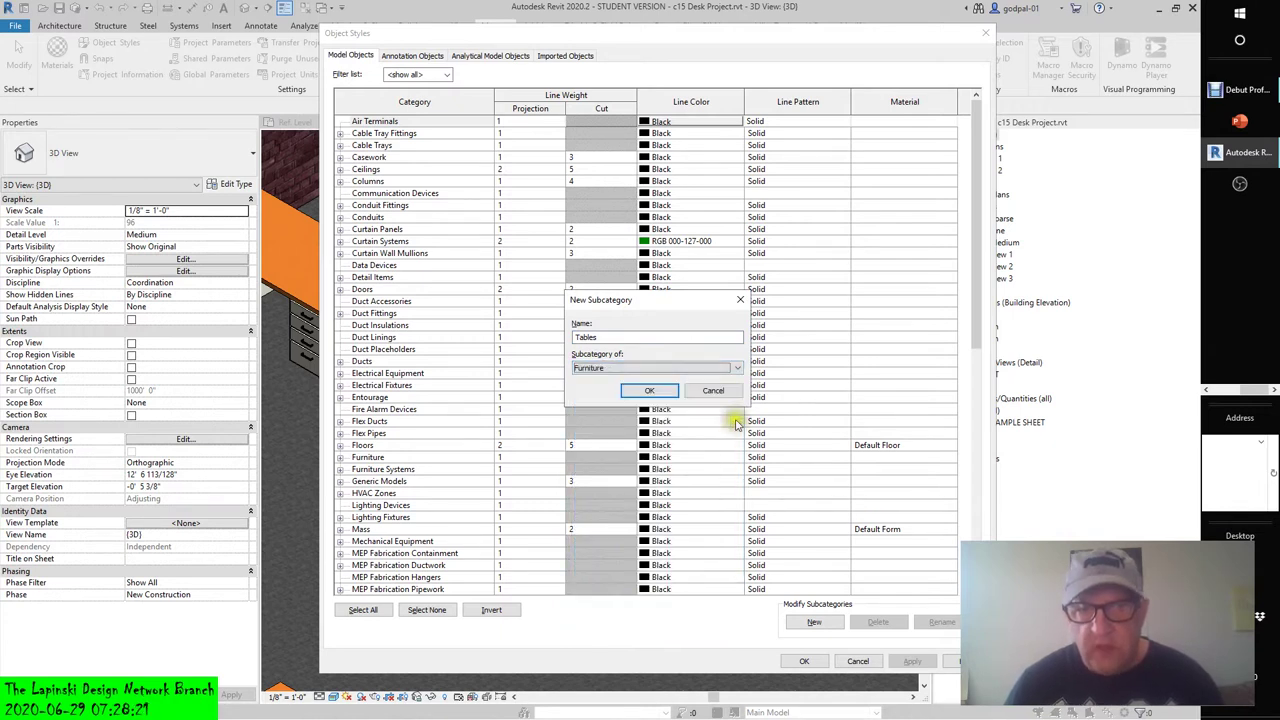
click(660, 395)
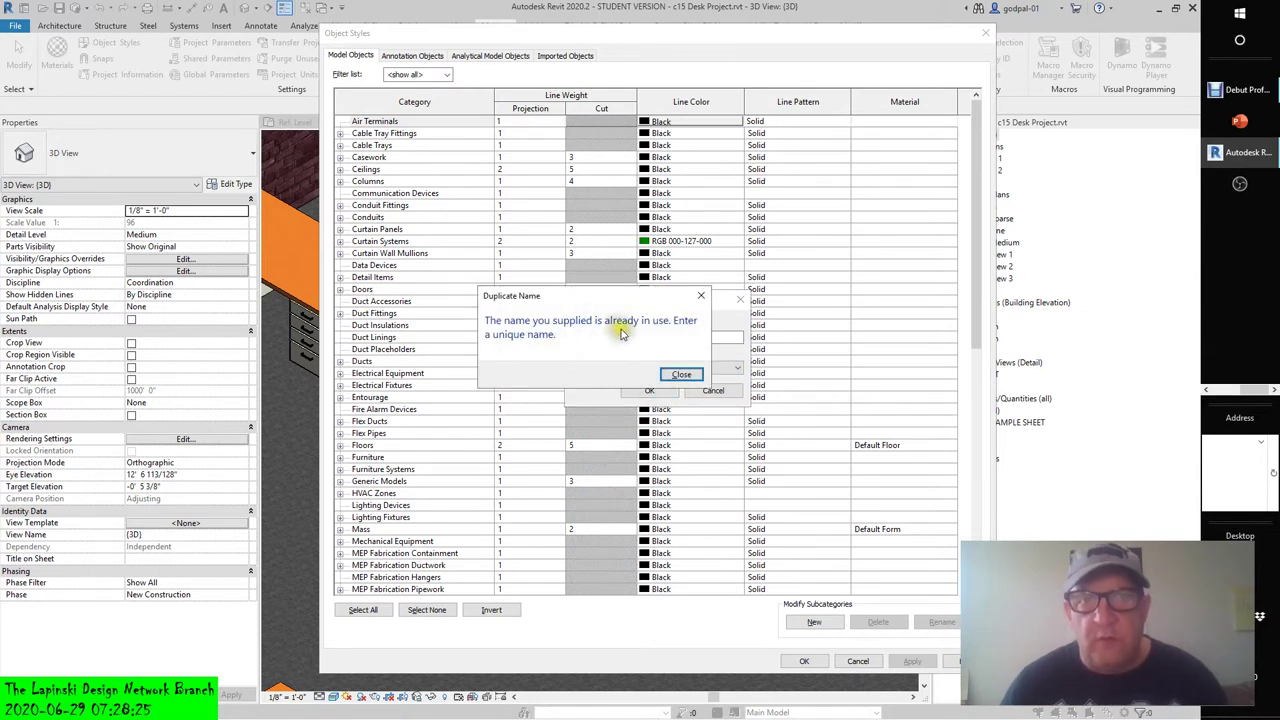
click(681, 376)
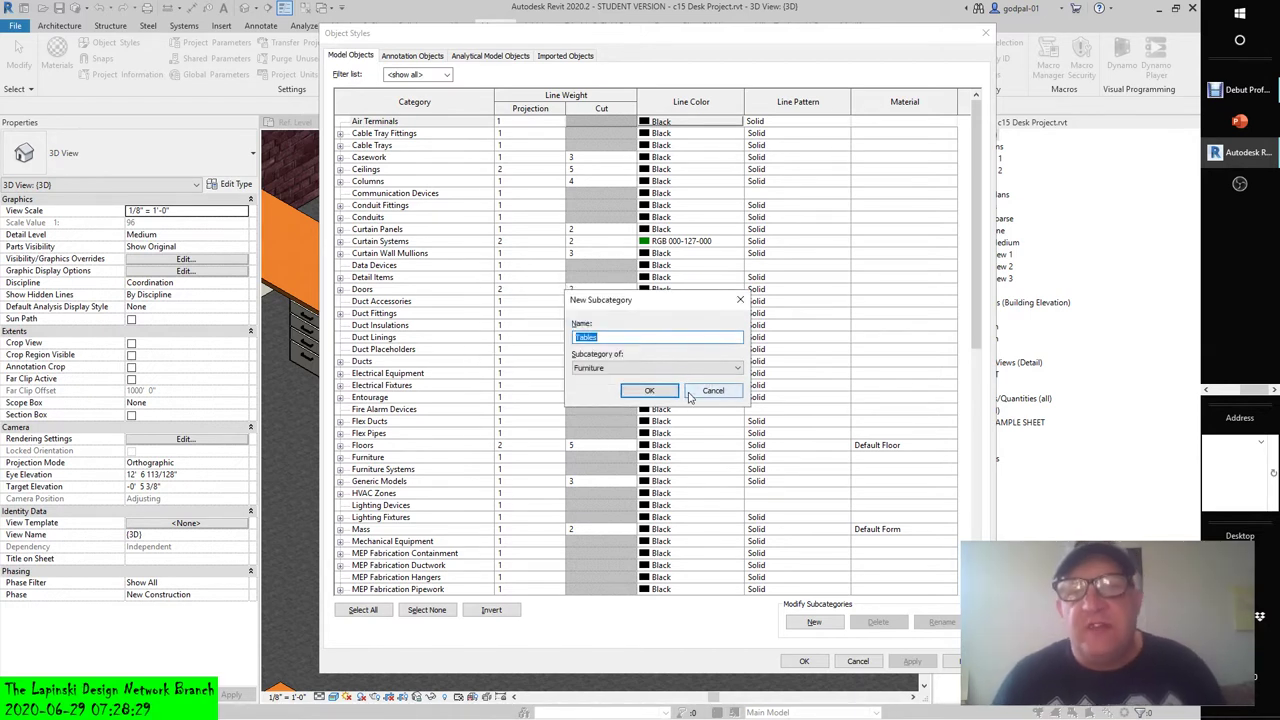
click(711, 391)
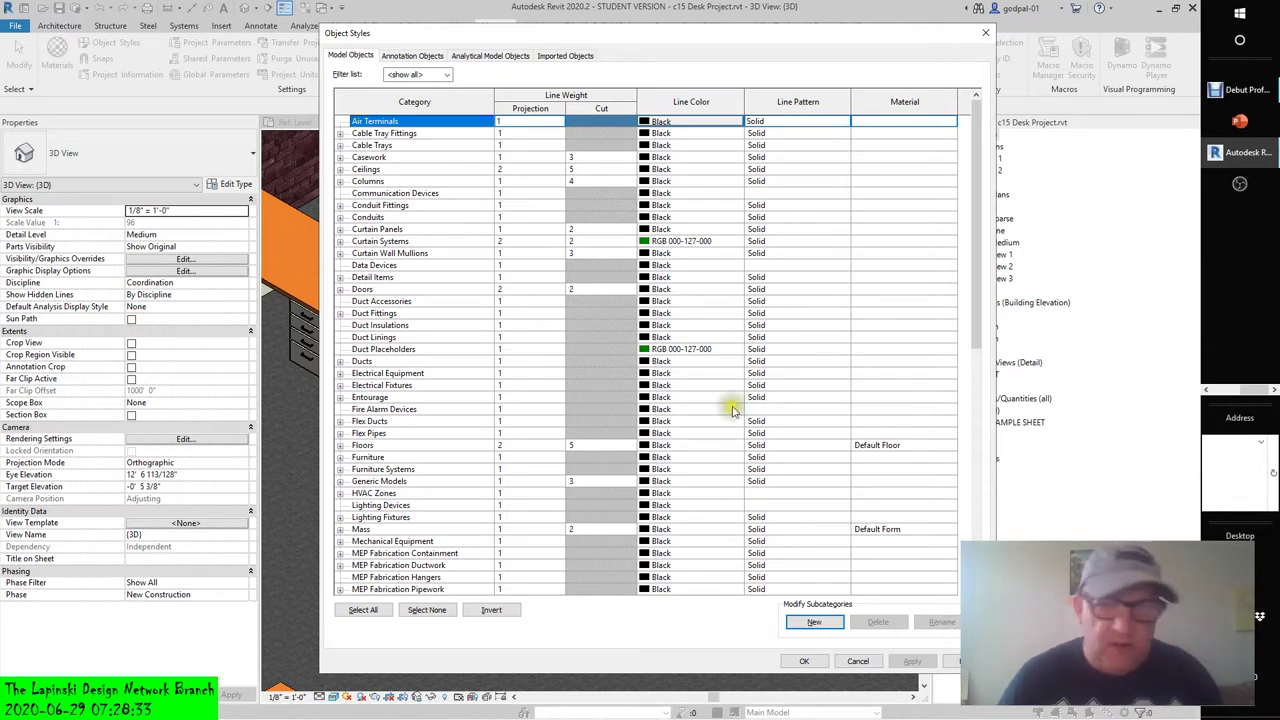
Close Object Styles, select the Type 2 table in 3D, and edit its family.
click(845, 662)
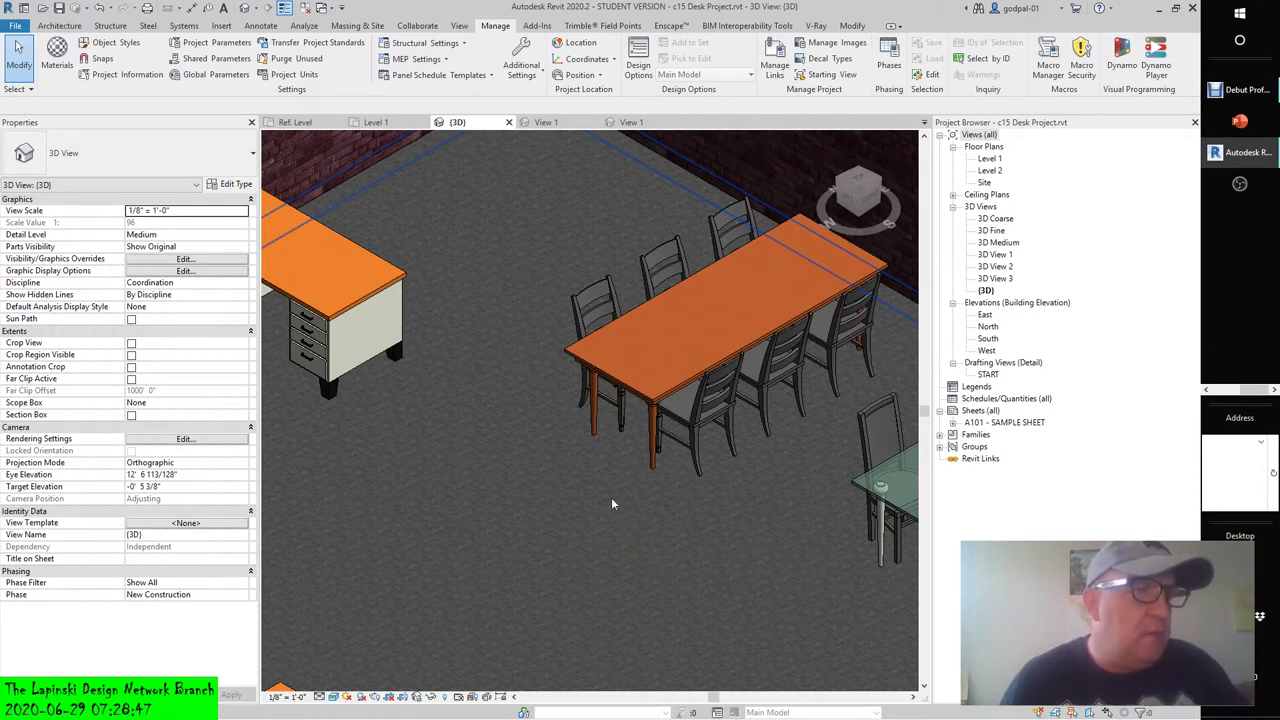
shift+middle_drag(657, 478, 573, 489)
click(558, 420)
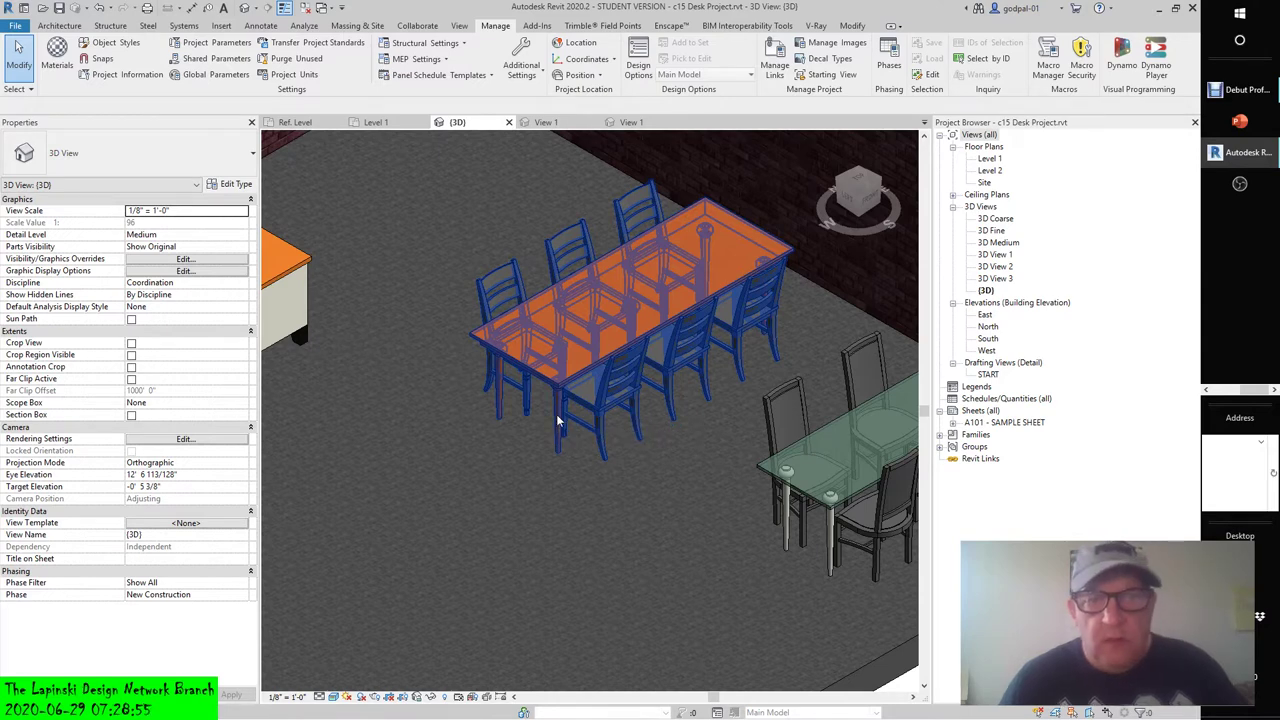
click(558, 420)
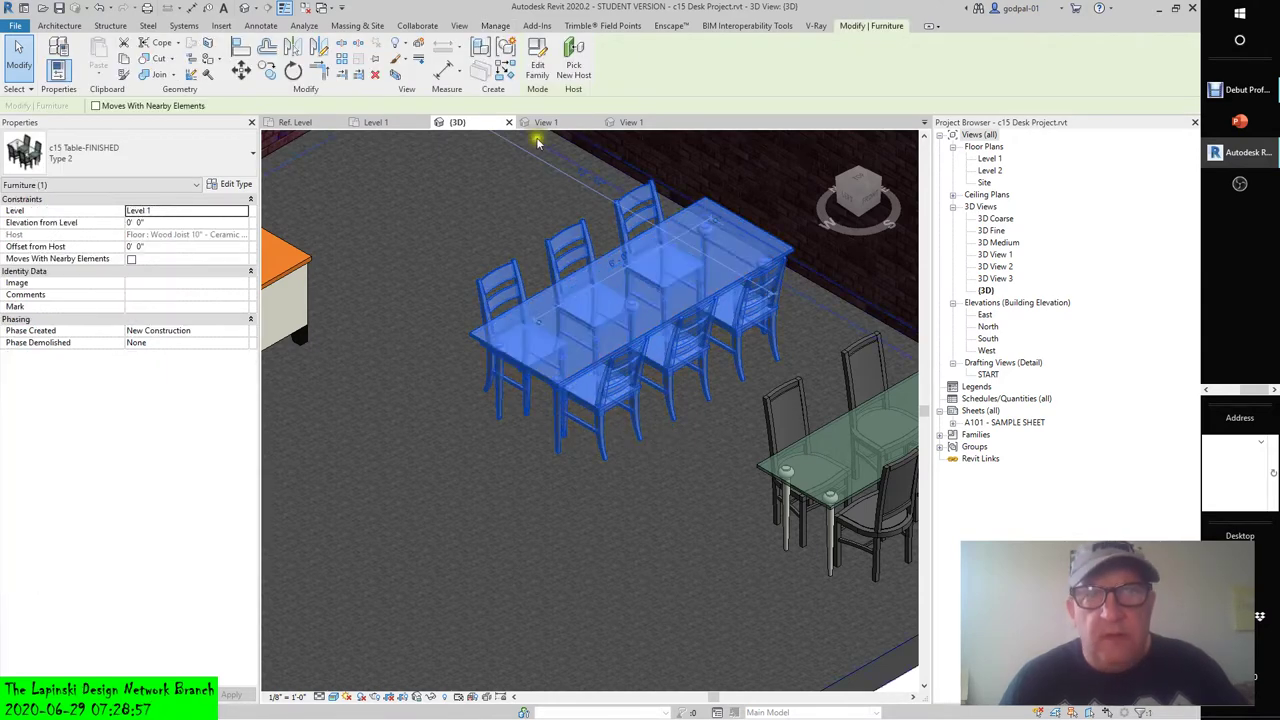
click(537, 62)
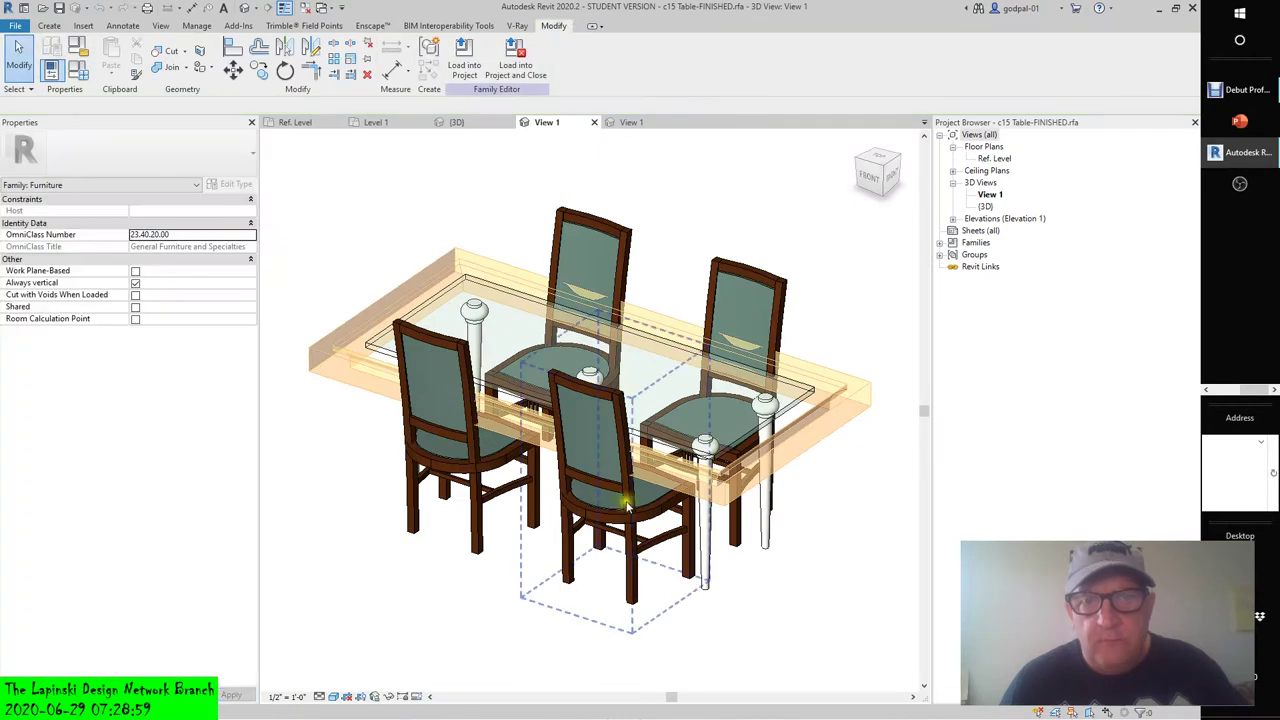
Edit the nested c14 Table Leg family, keep its category as Furniture, and reselect the leg.
click(705, 495)
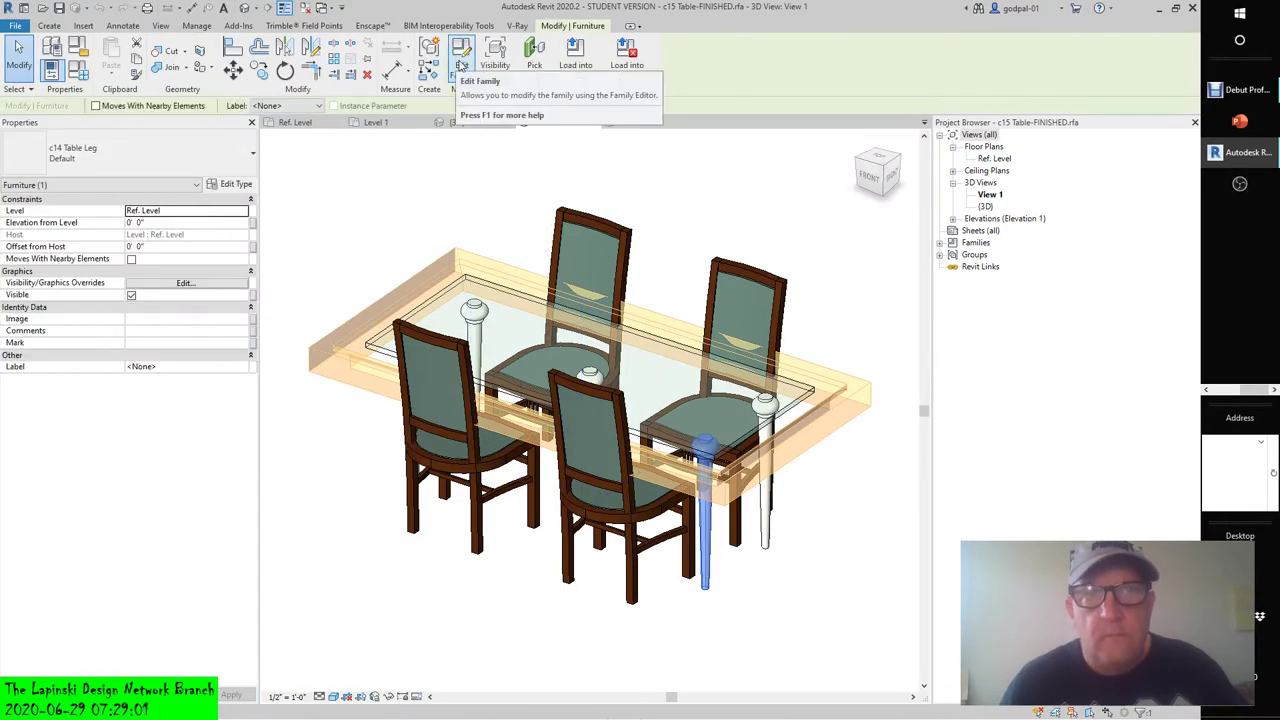
click(459, 65)
click(587, 327)
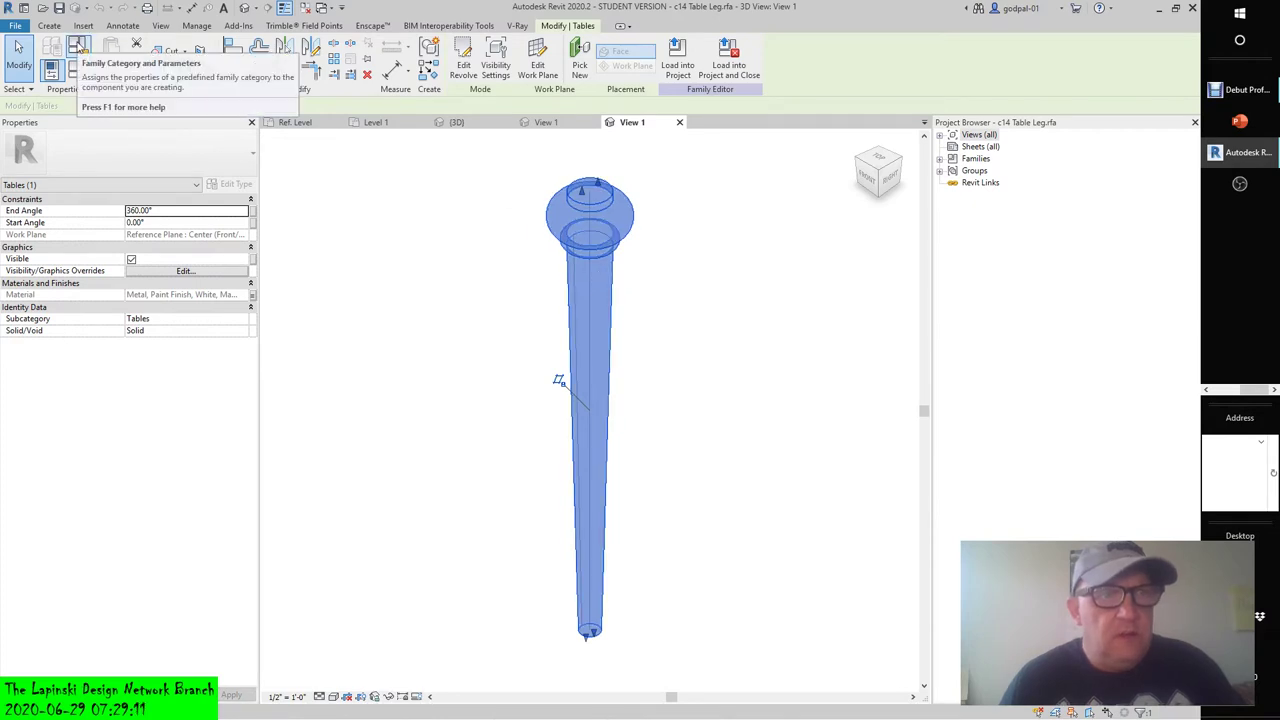
click(77, 50)
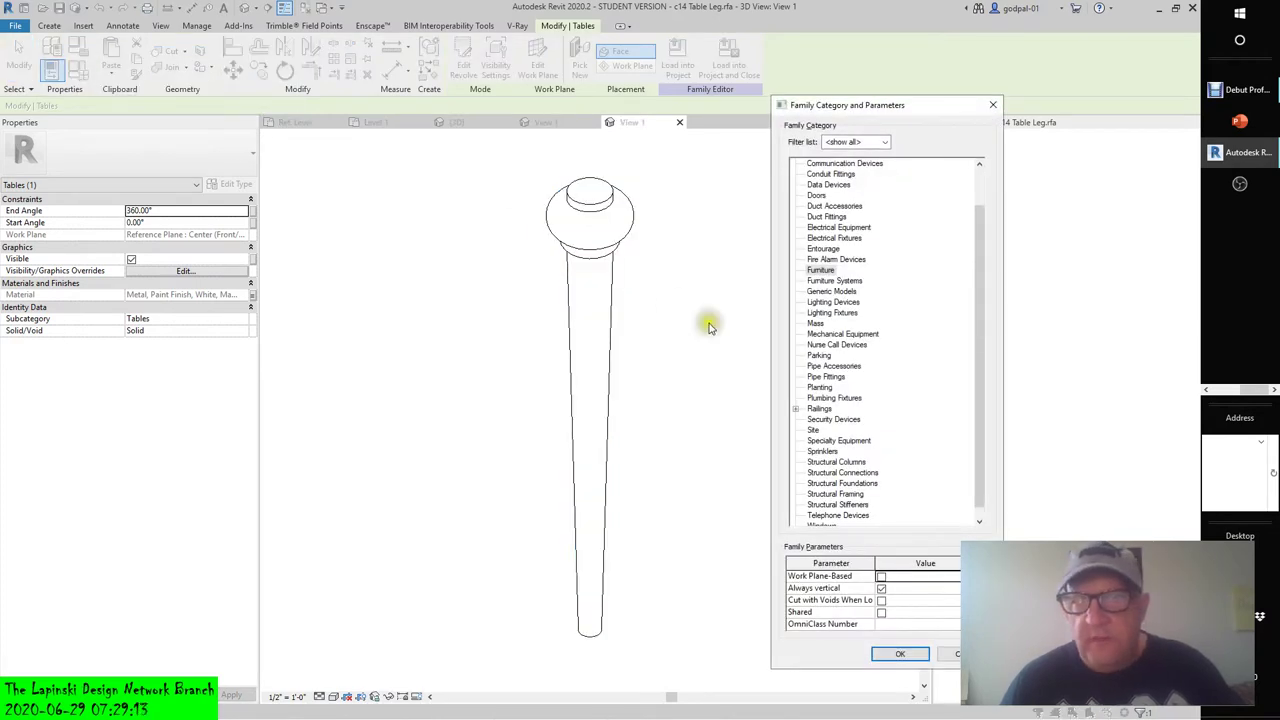
click(900, 654)
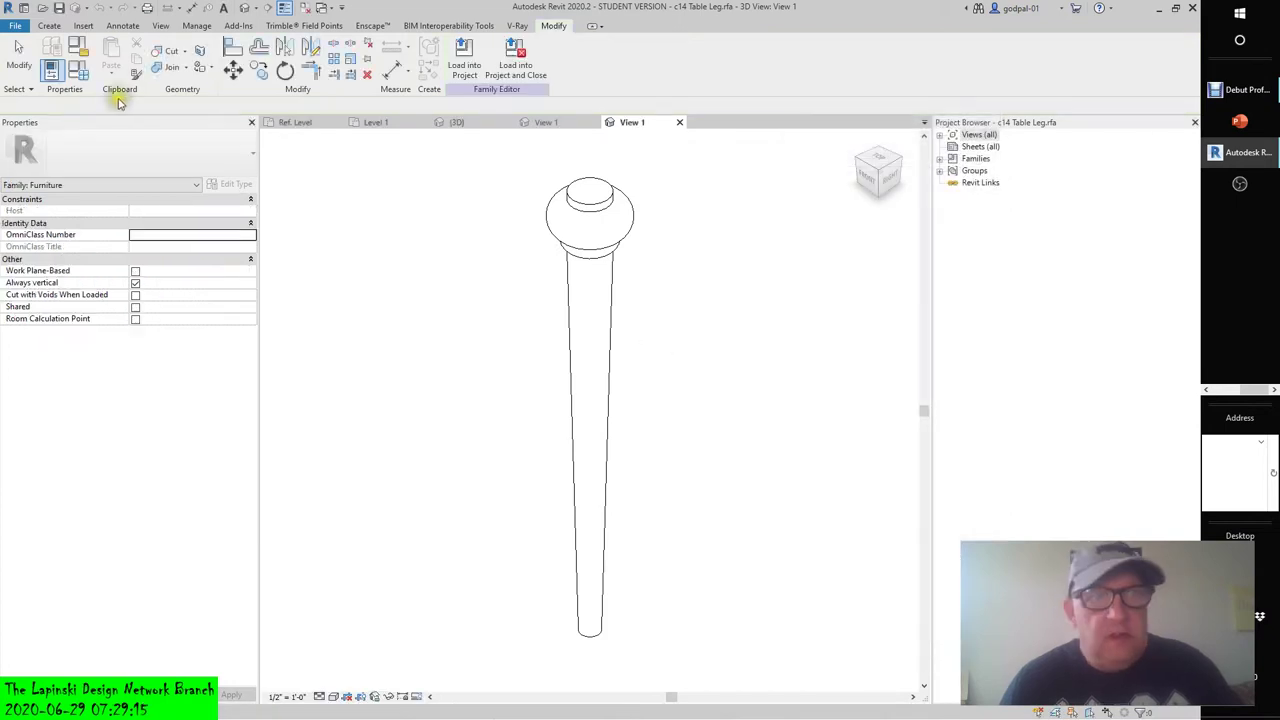
click(588, 287)
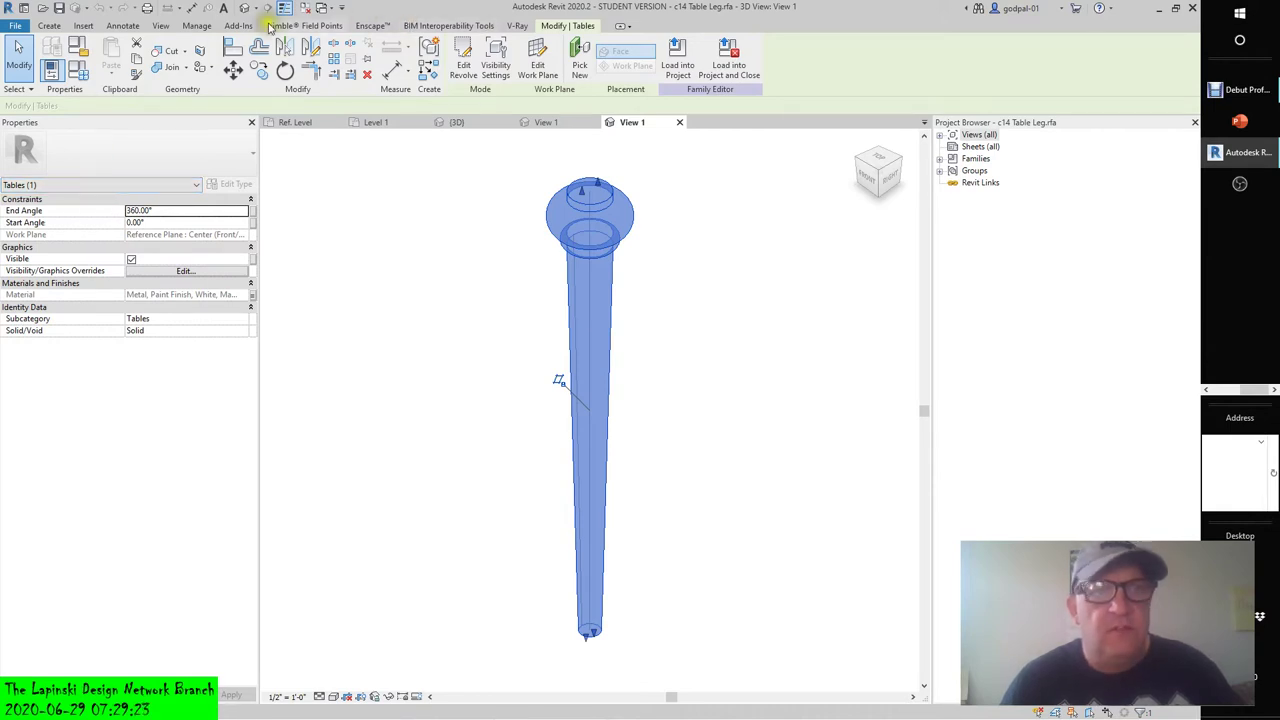
click(197, 25)
click(89, 55)
click(812, 620)
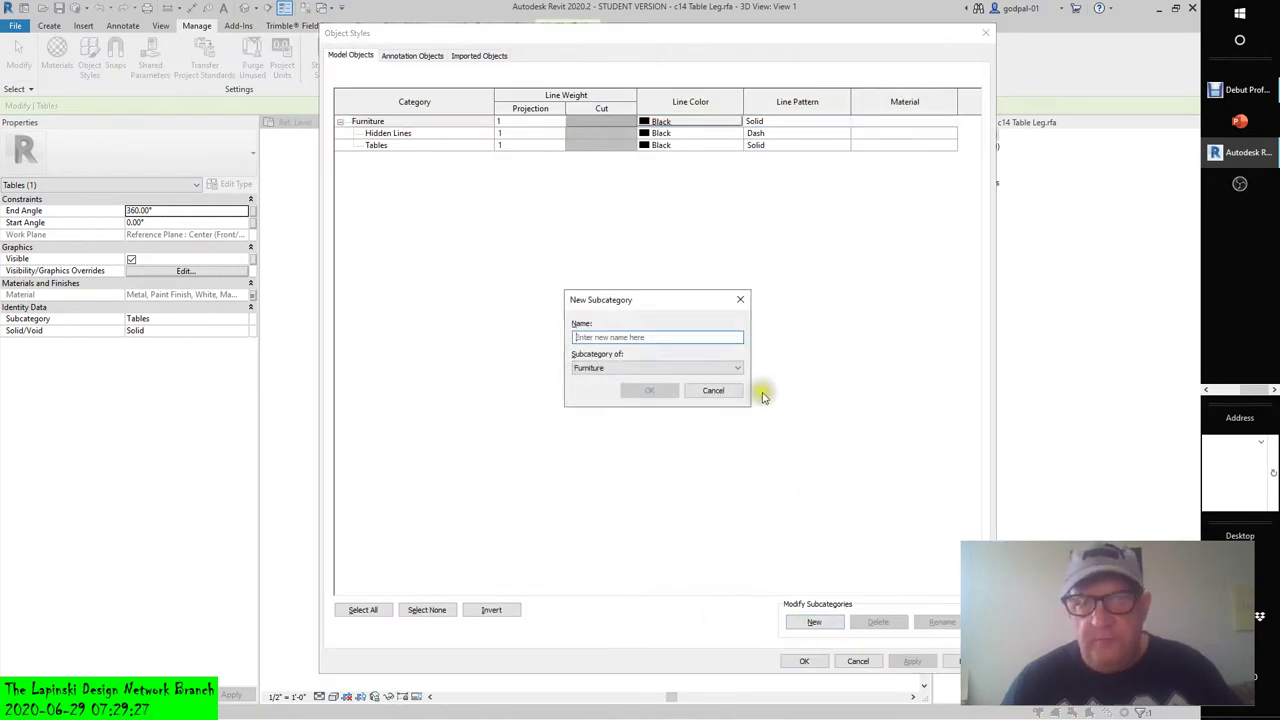
click(610, 338)
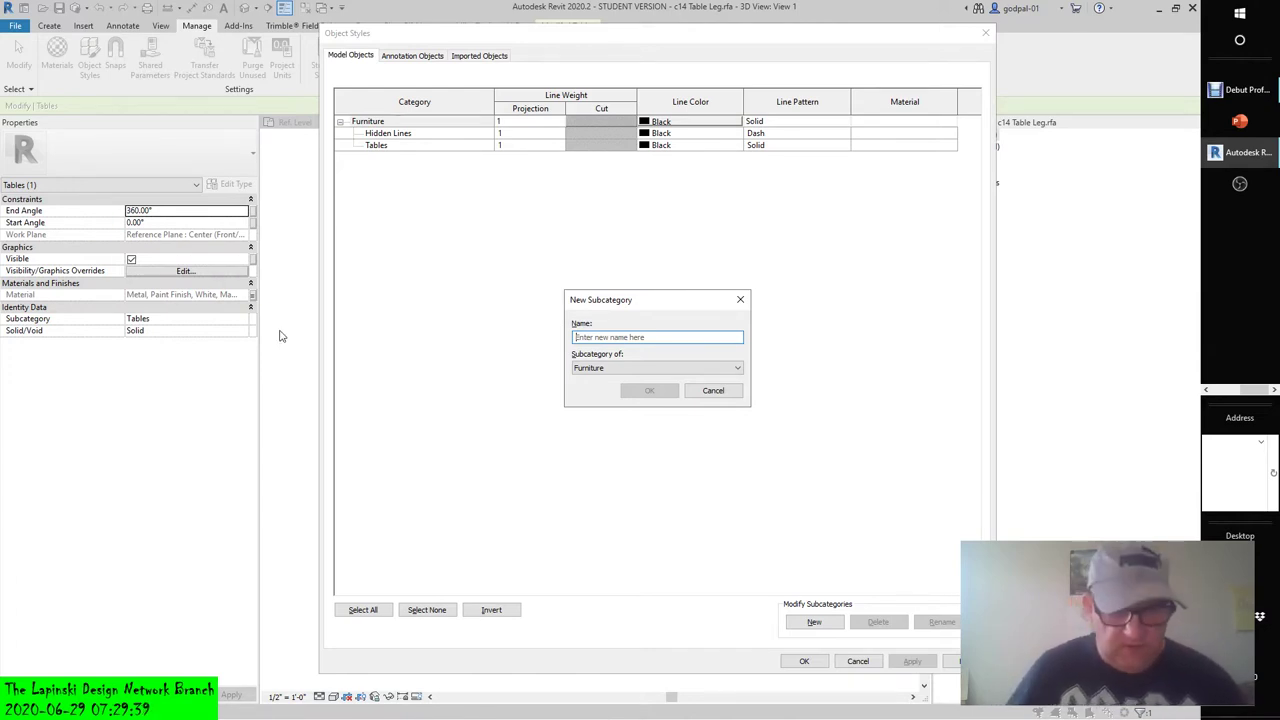
text(Tables)
click(645, 391)
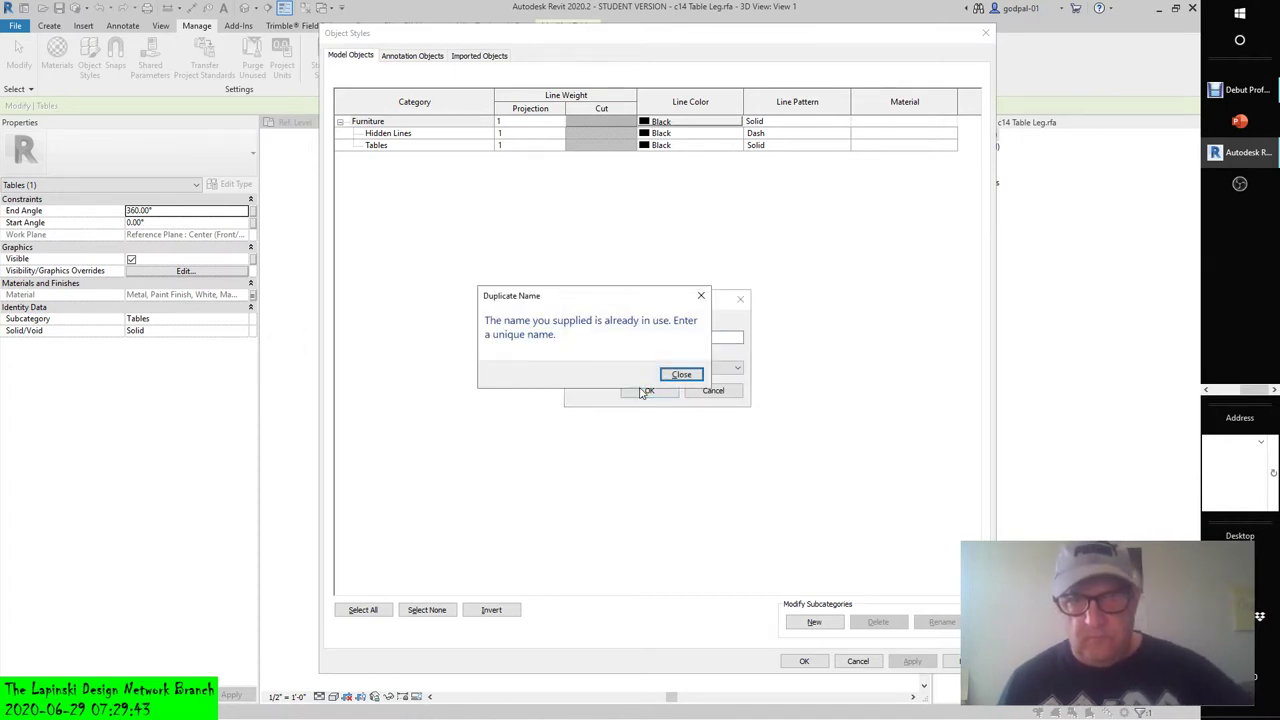
click(679, 375)
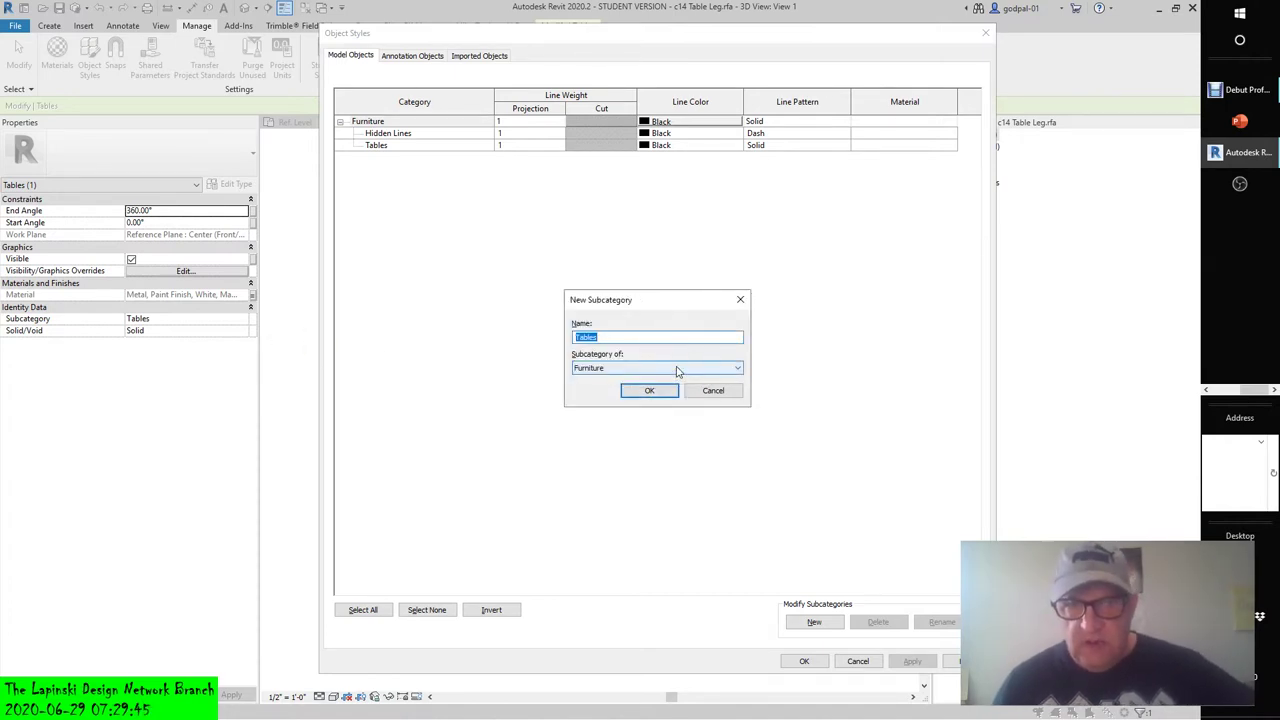
click(712, 390)
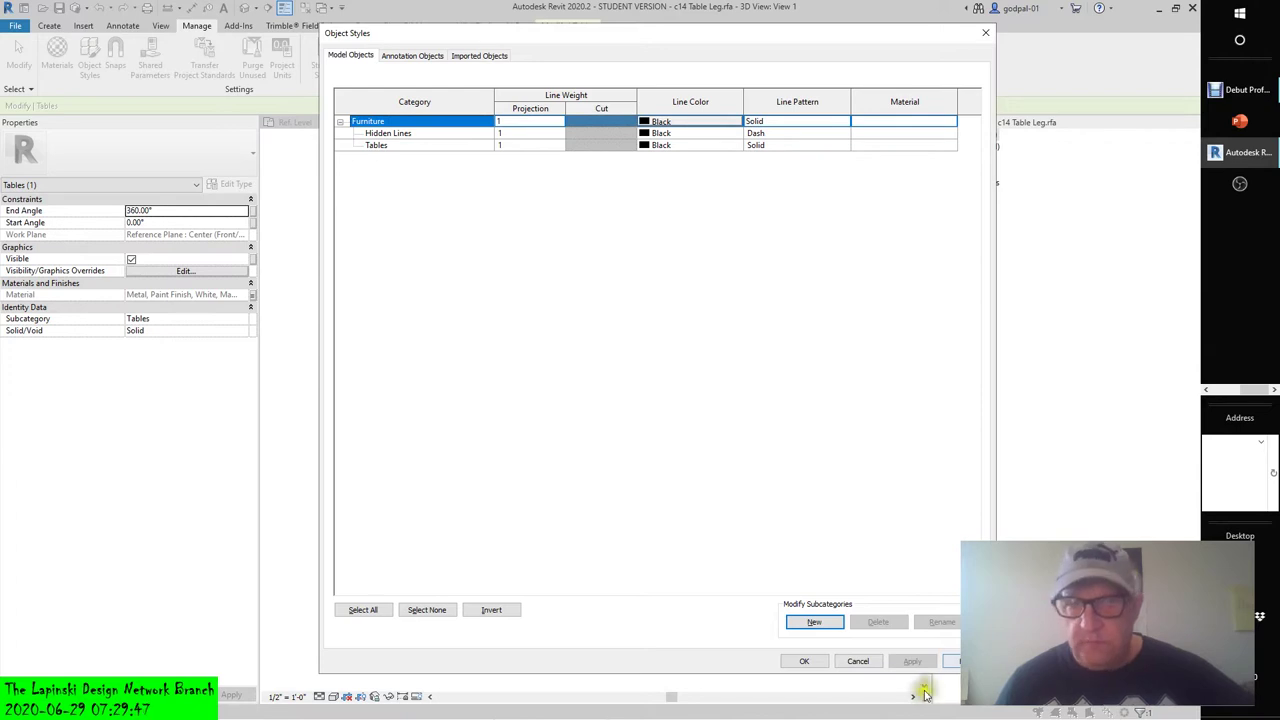
click(858, 661)
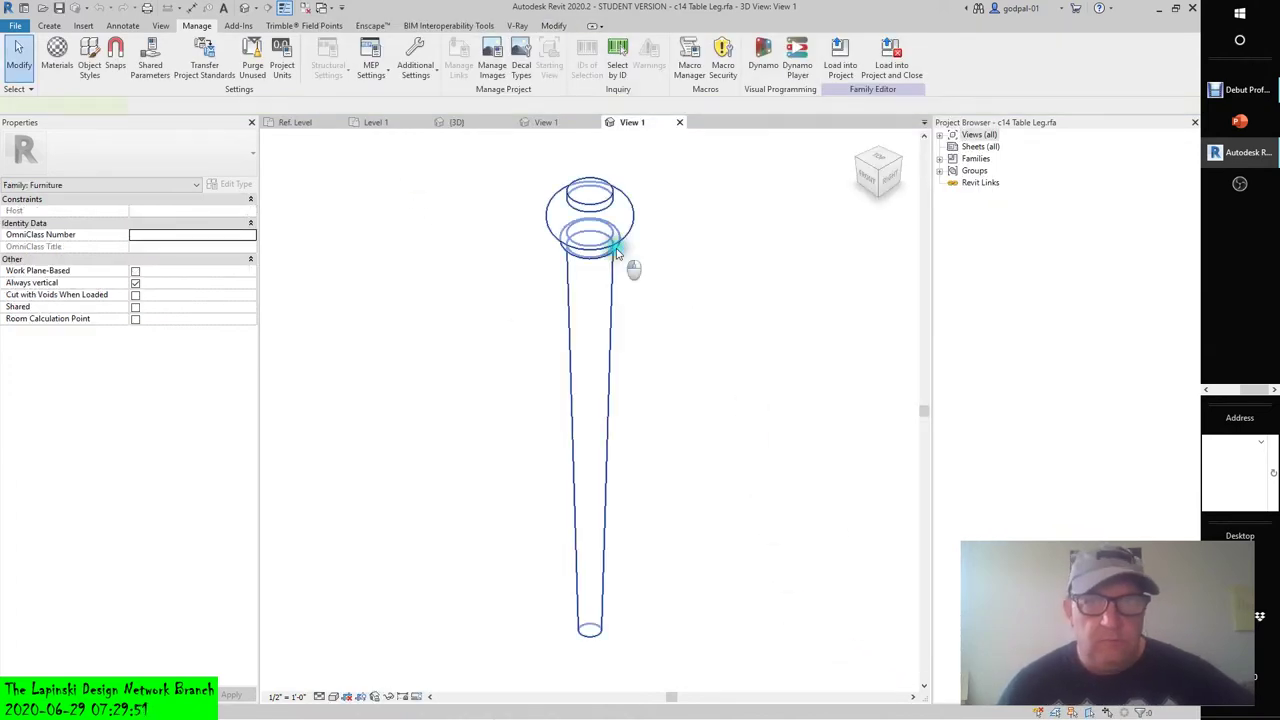
Set the leg solid's Subcategory to Tables in Properties.
click(617, 255)
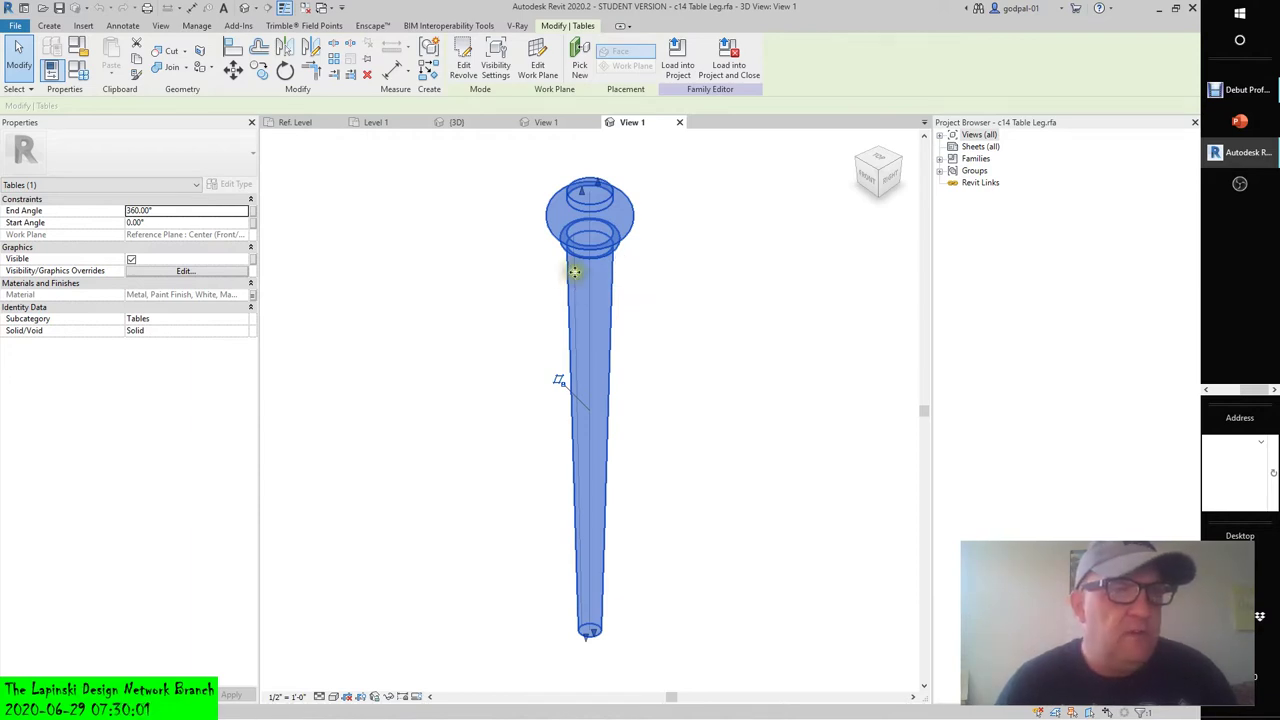
click(243, 320)
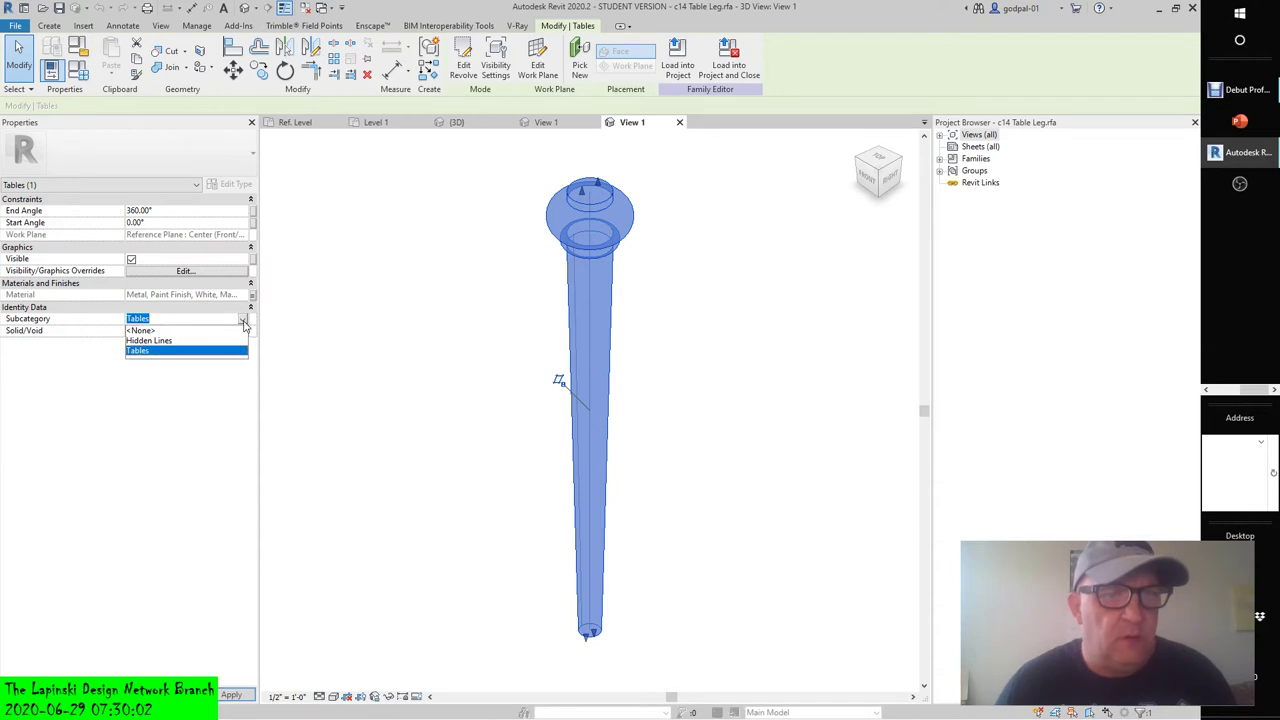
click(143, 354)
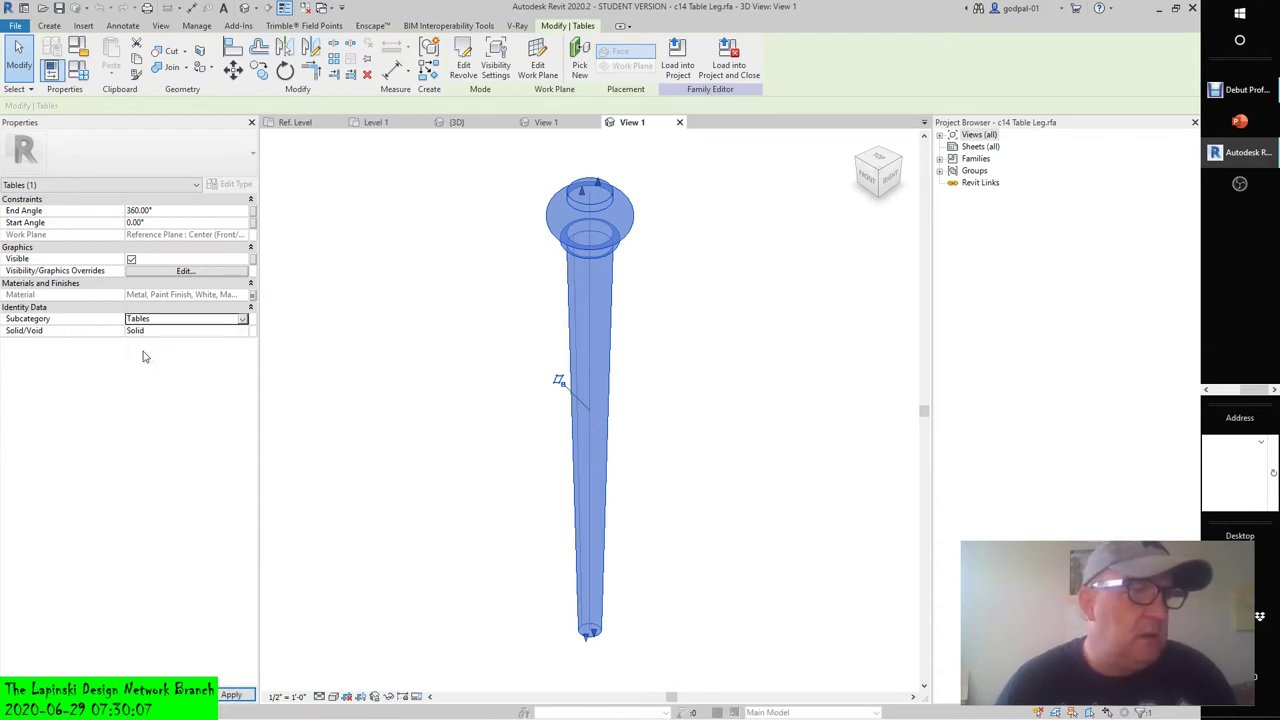
Save the family as c15 Table Leg.rfa, replacing the existing file.
click(60, 7)
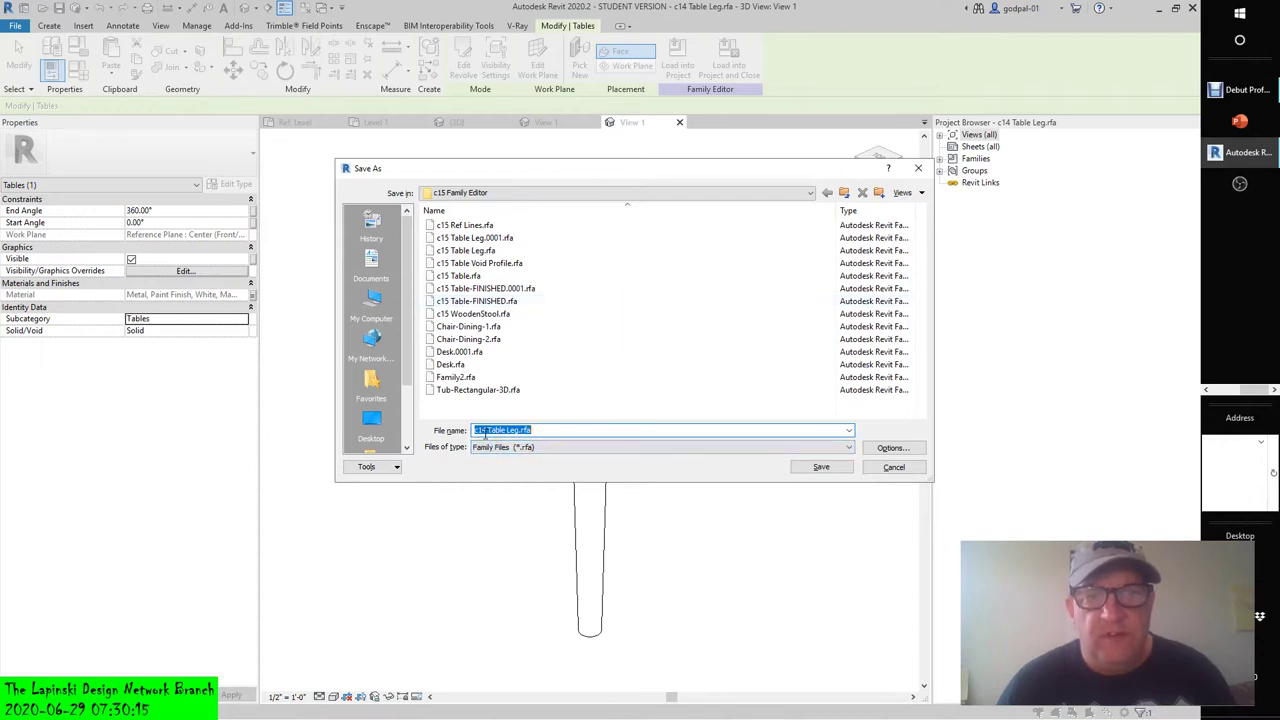
click(470, 250)
click(818, 466)
click(576, 374)
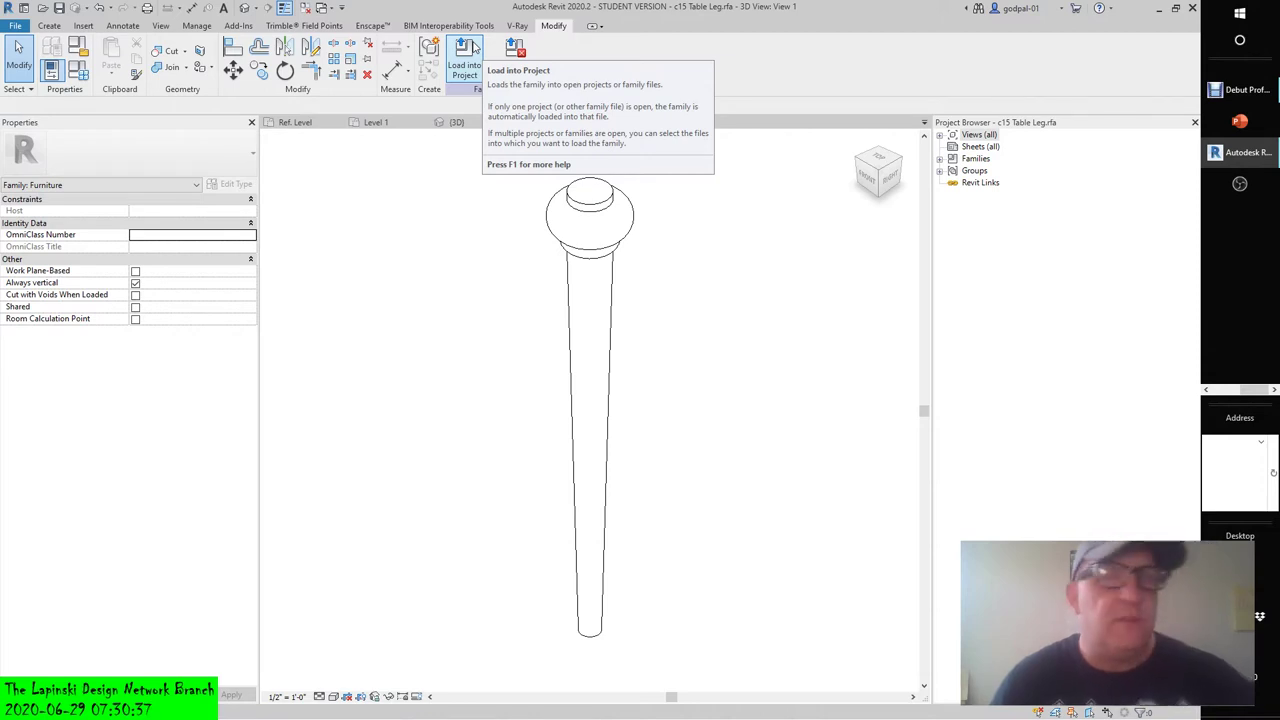
Load the updated leg into c15 Table-FINISHED.rfa only.
click(462, 60)
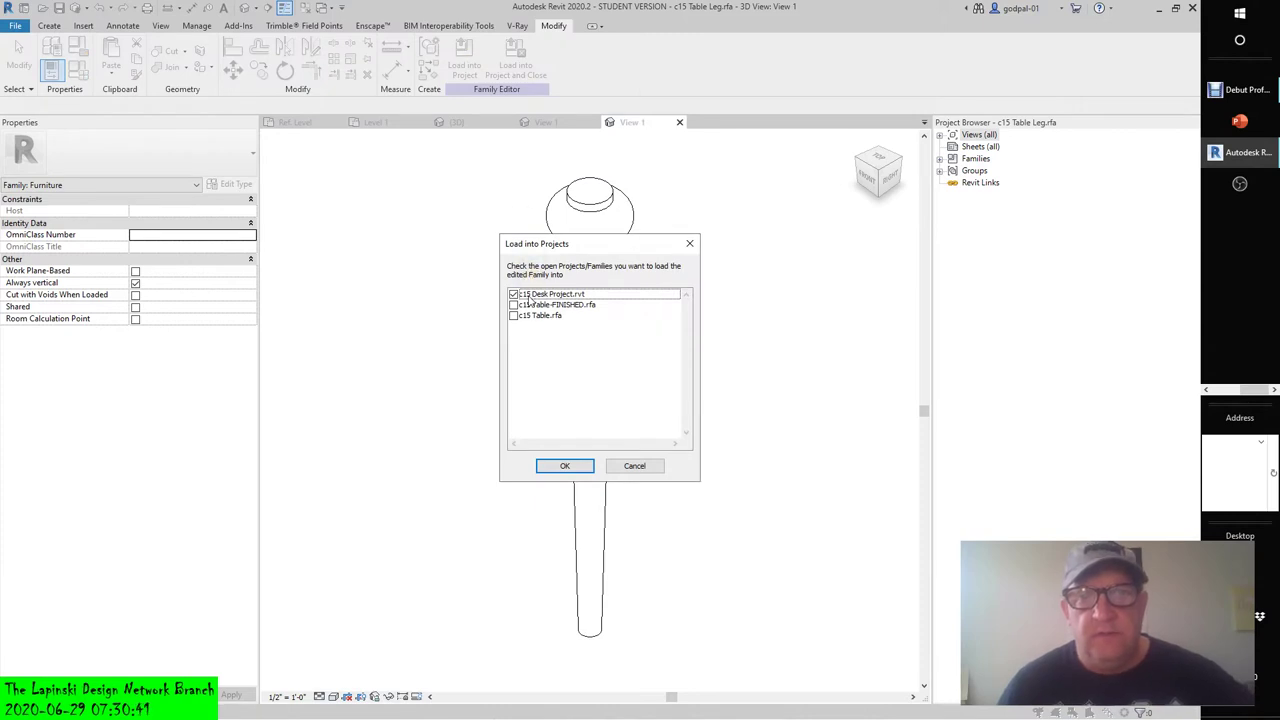
click(513, 316)
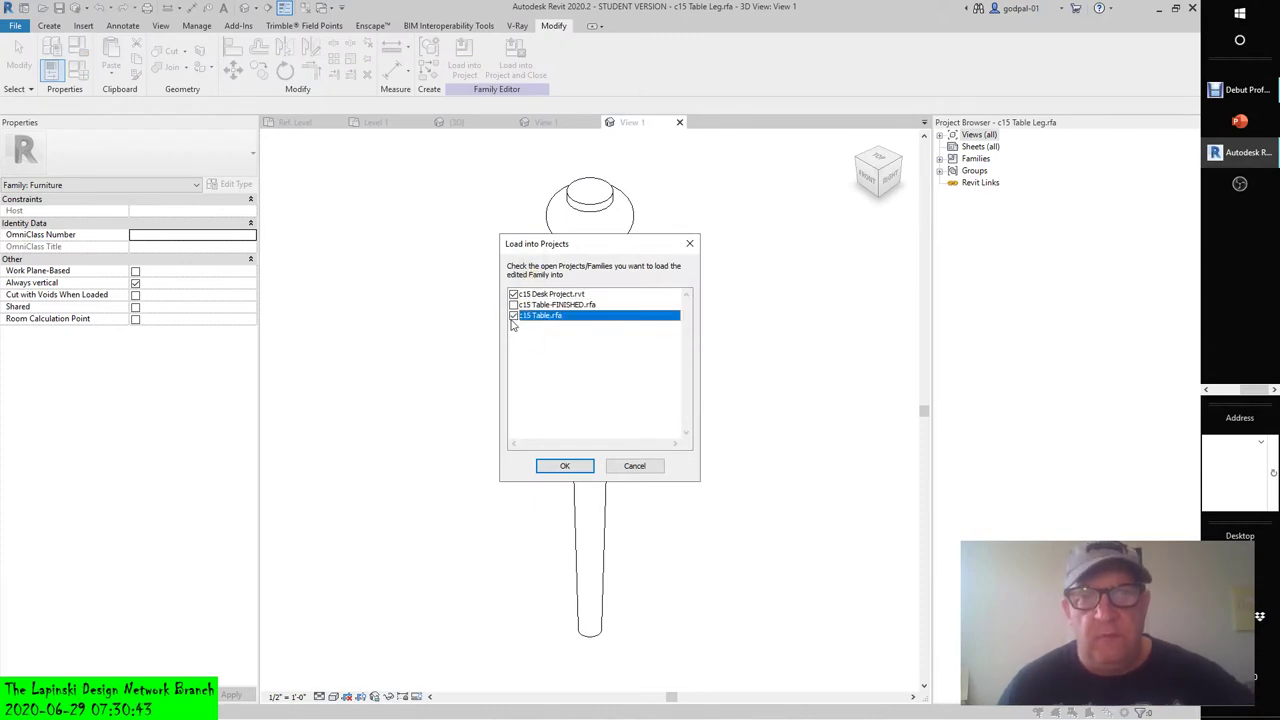
click(513, 305)
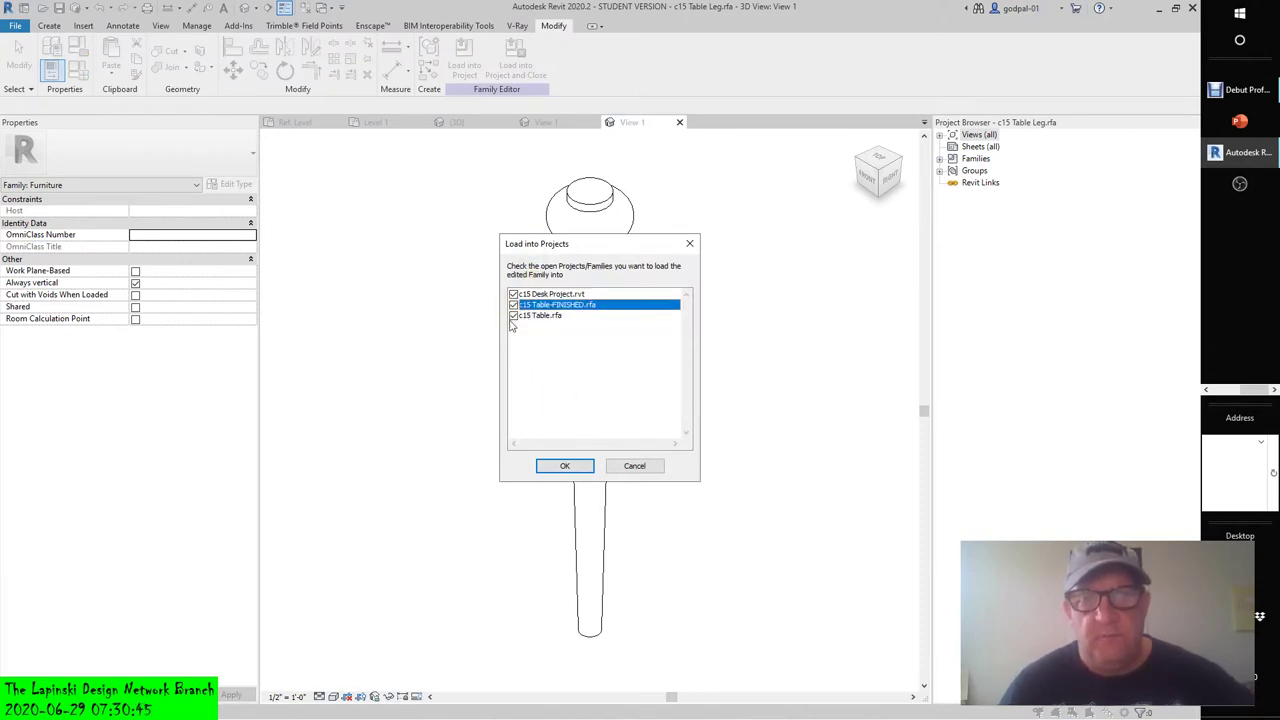
click(513, 316)
click(513, 294)
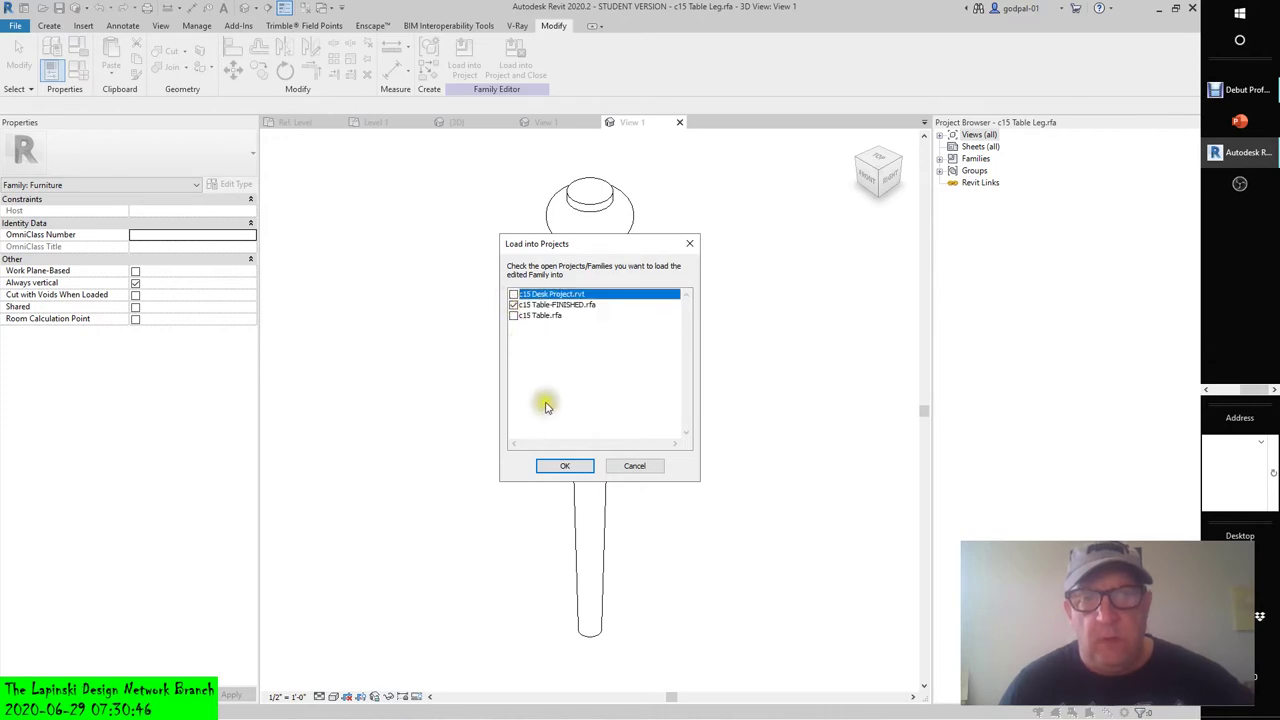
click(565, 467)
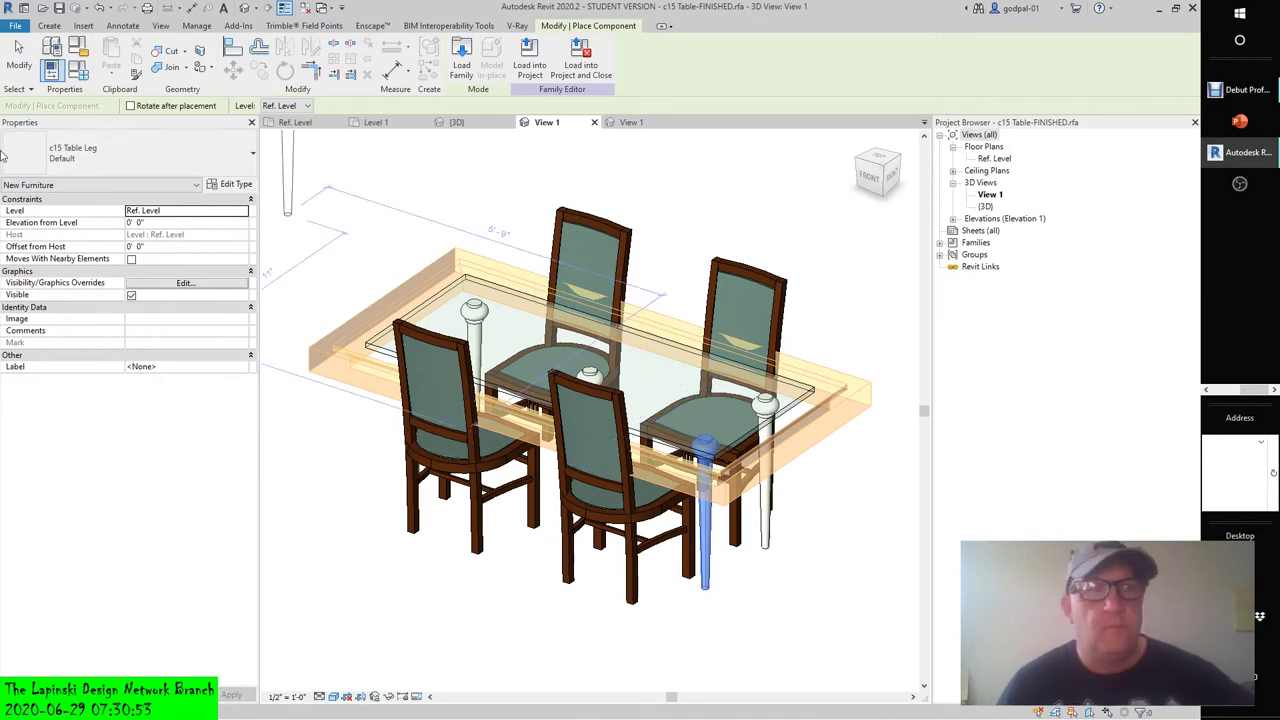
Reload the table family into c15 Desk Project.rvt, overwriting the existing version and parameter values.
click(18, 58)
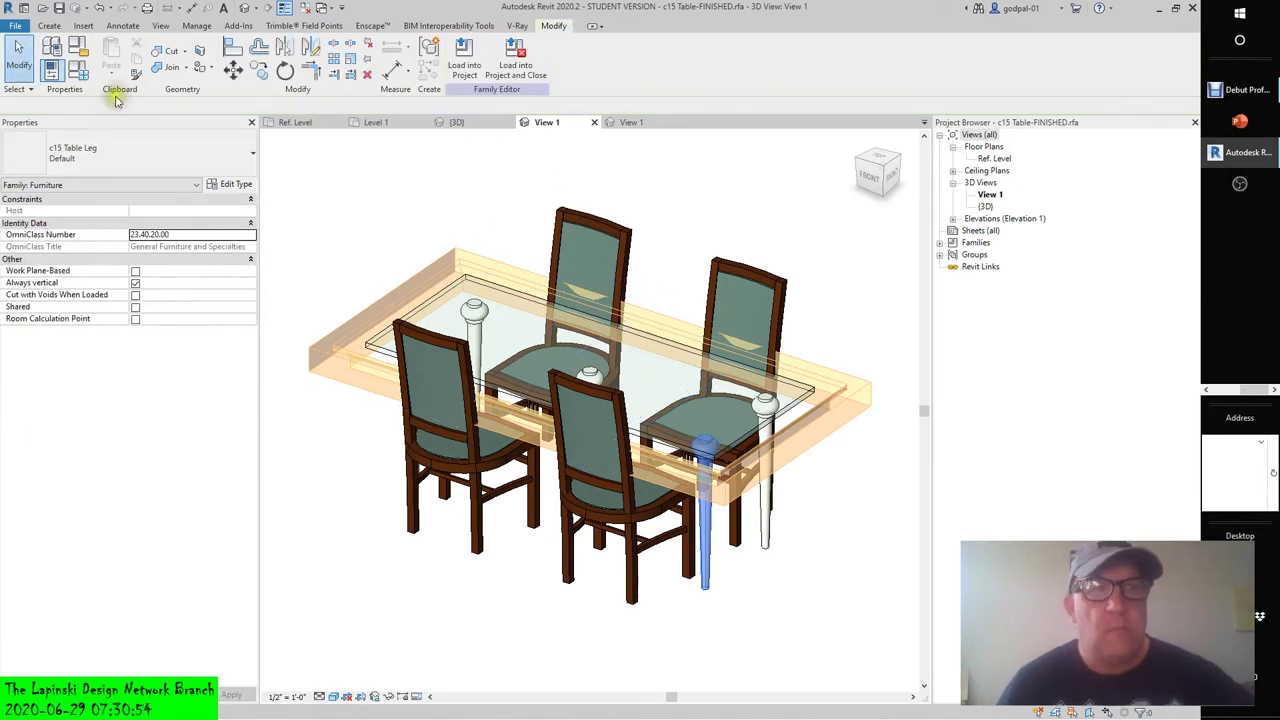
click(466, 70)
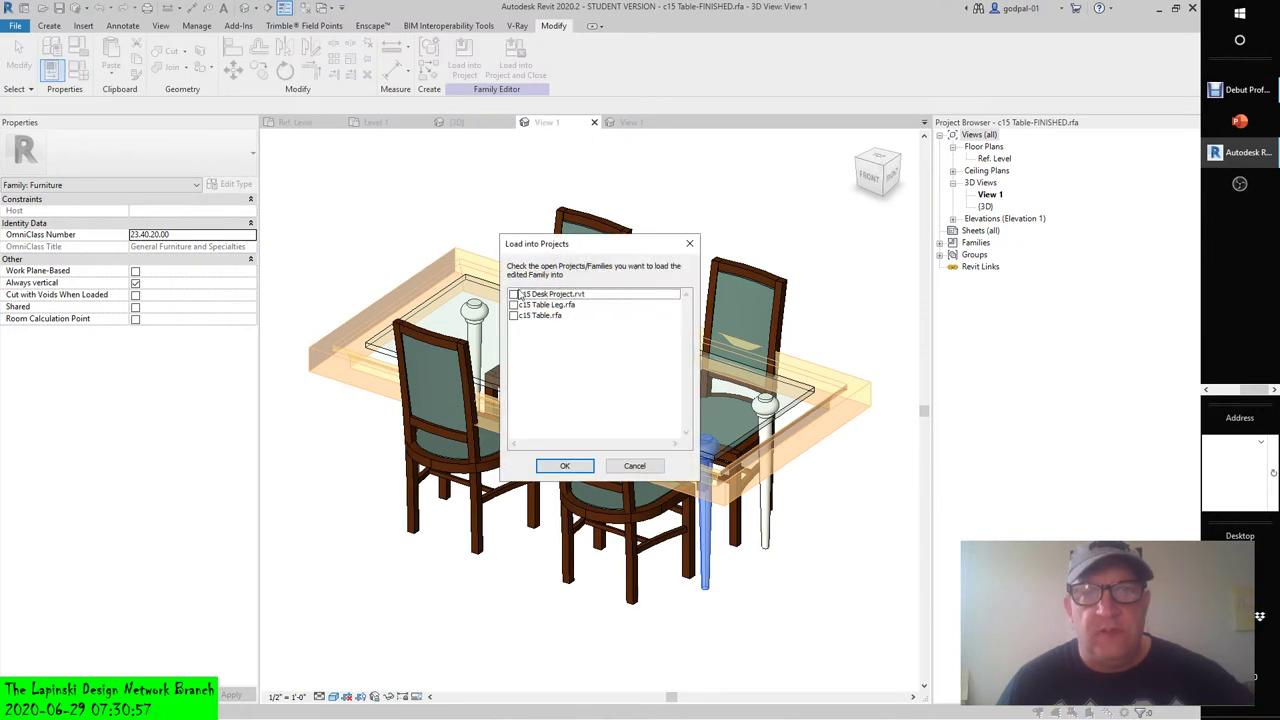
click(514, 294)
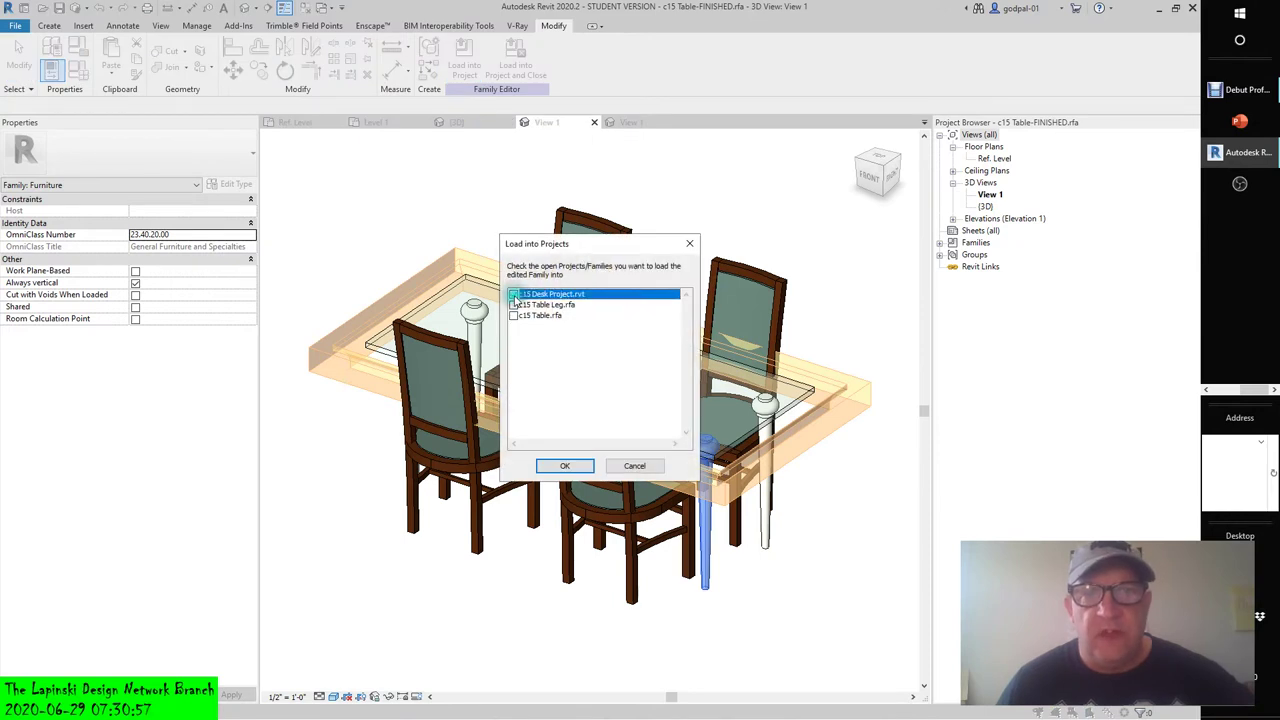
click(565, 466)
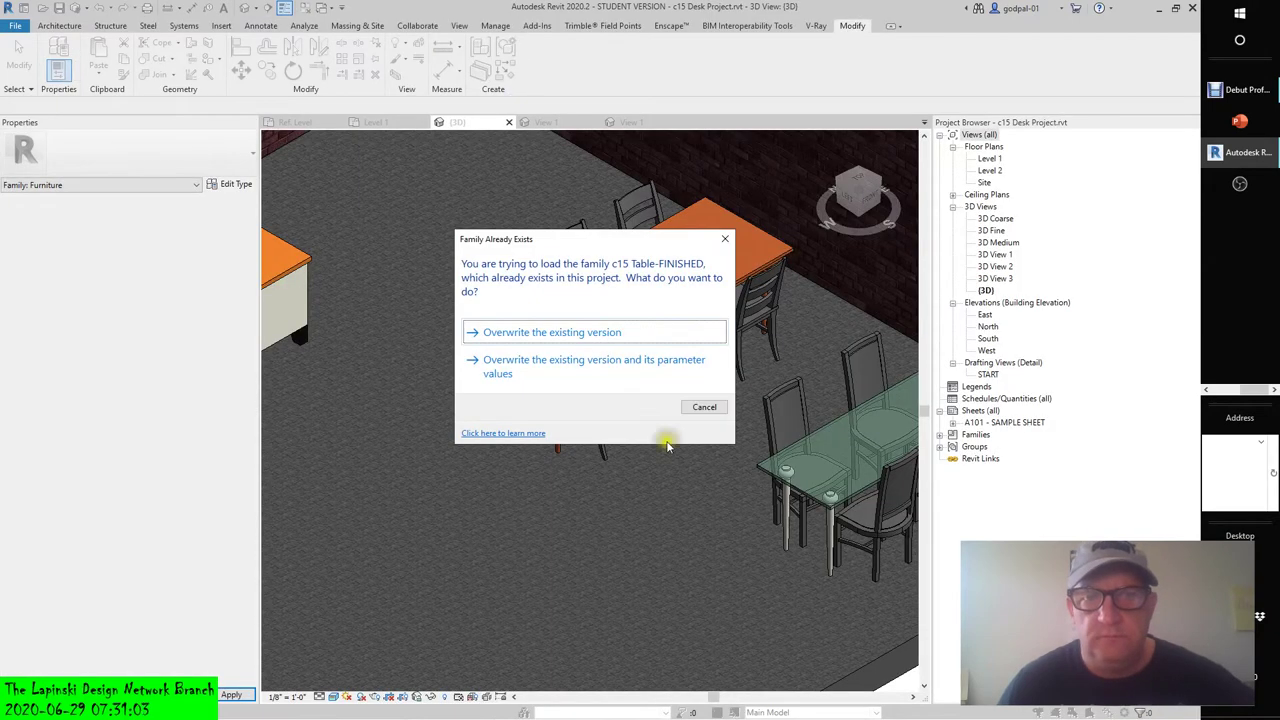
click(573, 370)
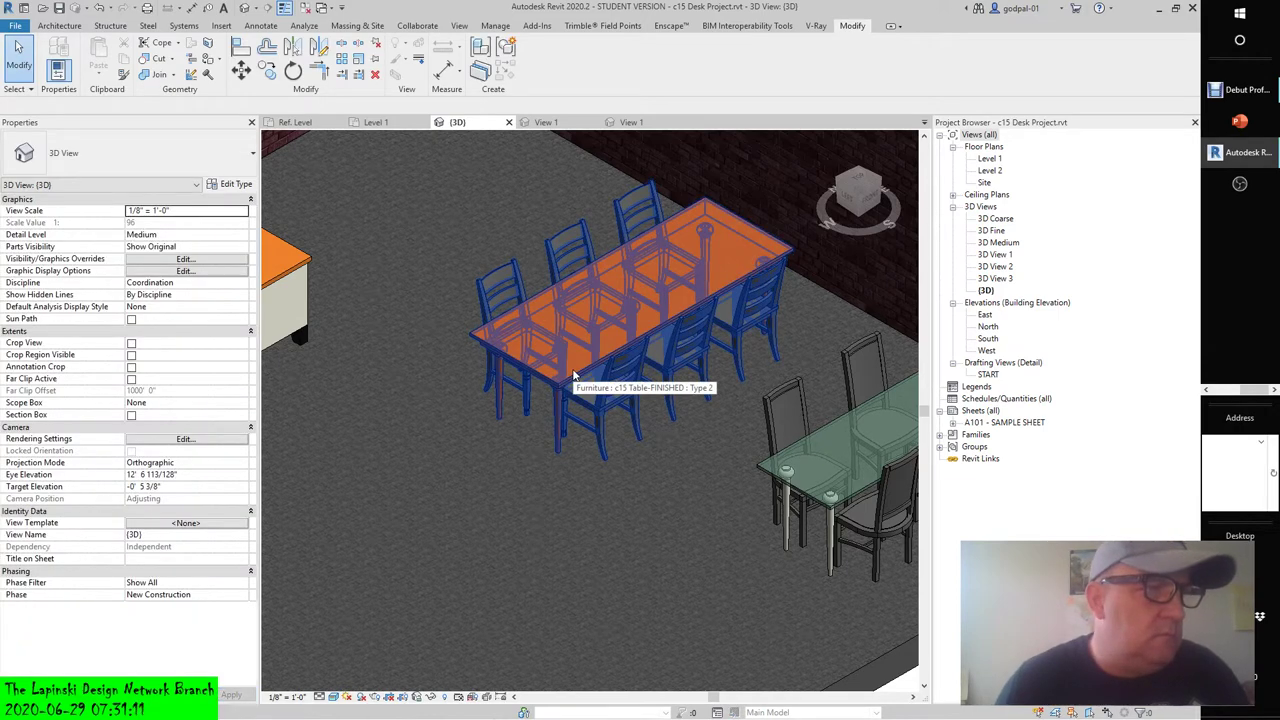
Zoom out to the whole room showing the reloaded Type 2 table and chairs, and clear the selection.
scroll(605, 520, down, 5)
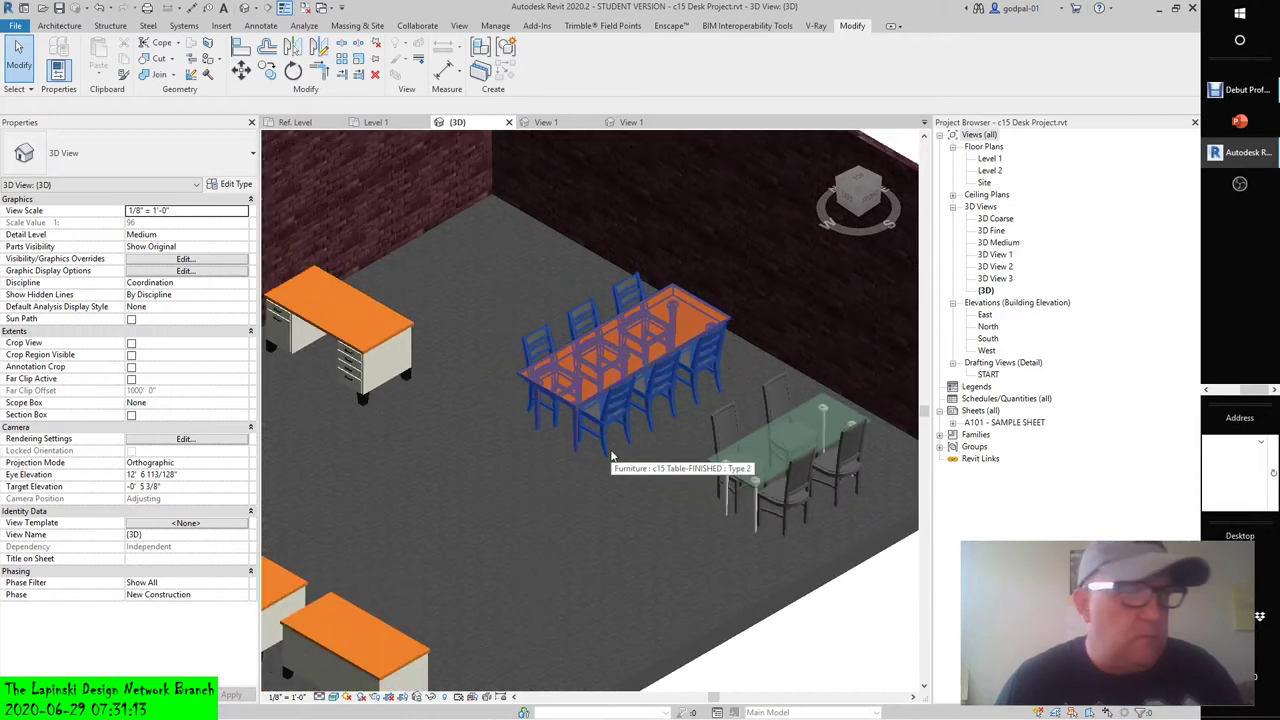
scroll(595, 493, down, 5)
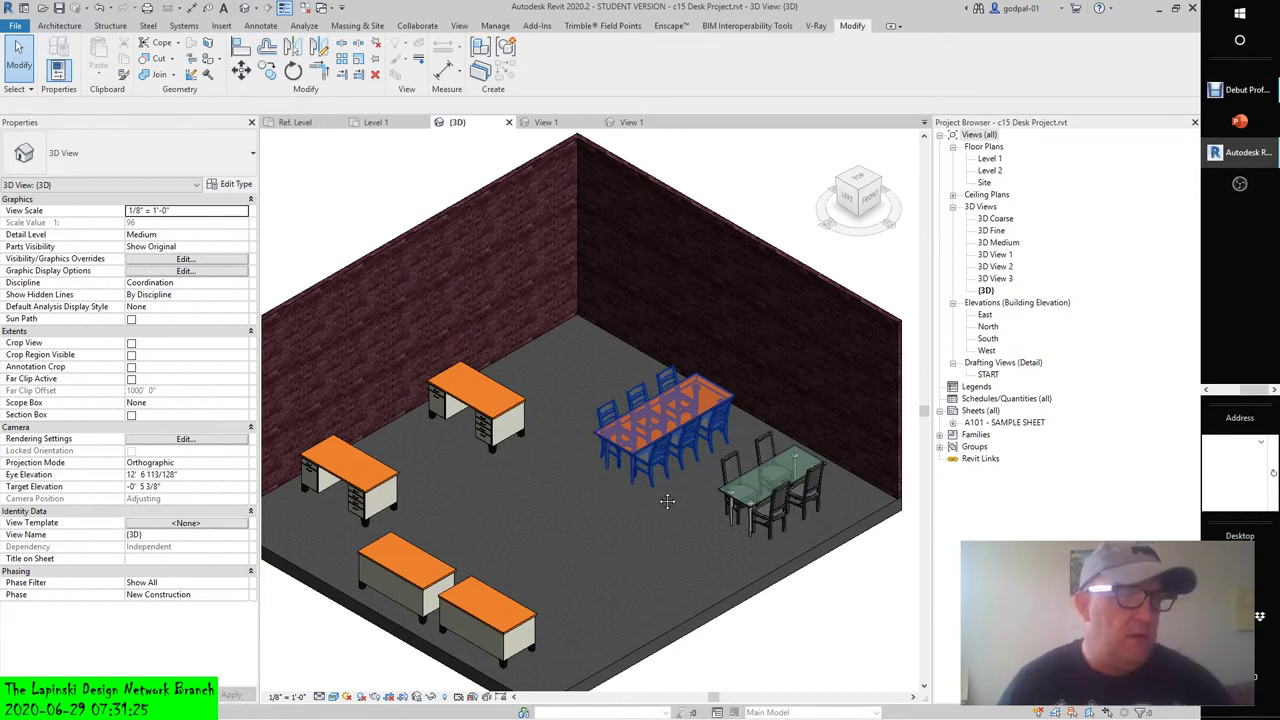
key(Escape)
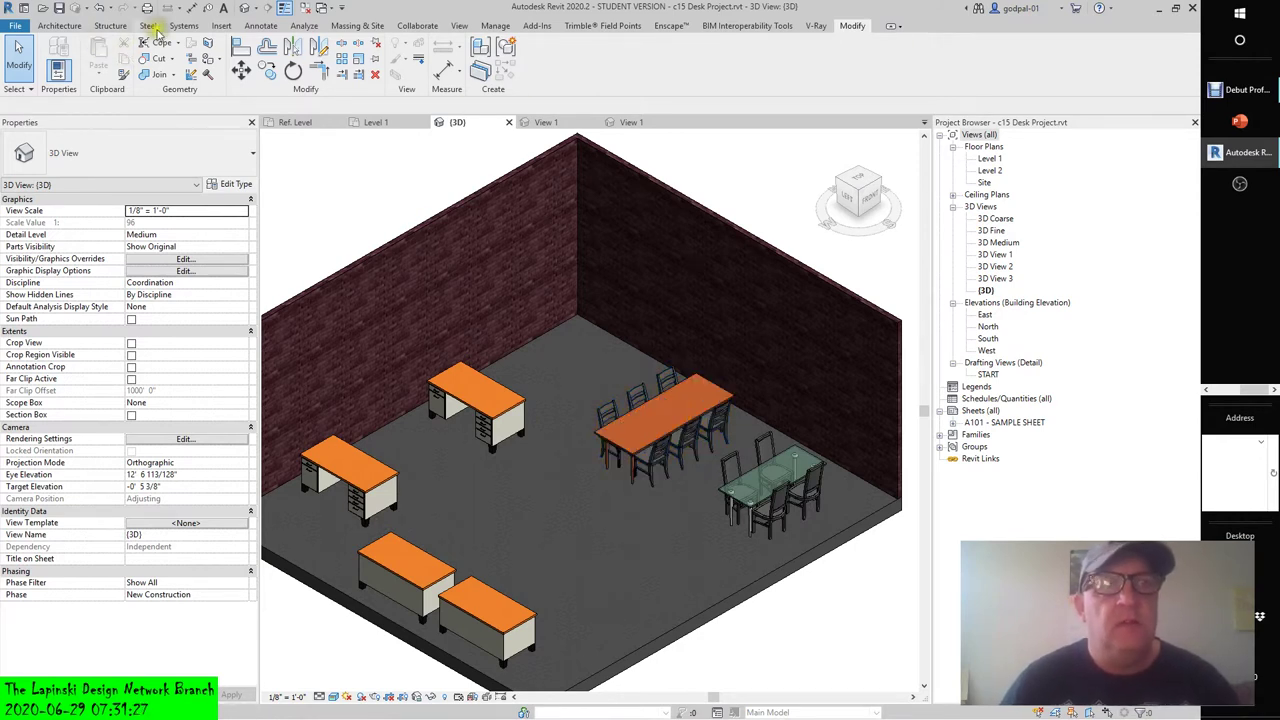
Turn off the Furniture > Tables subcategory in the 3D view's Visibility/Graphics settings.
click(460, 26)
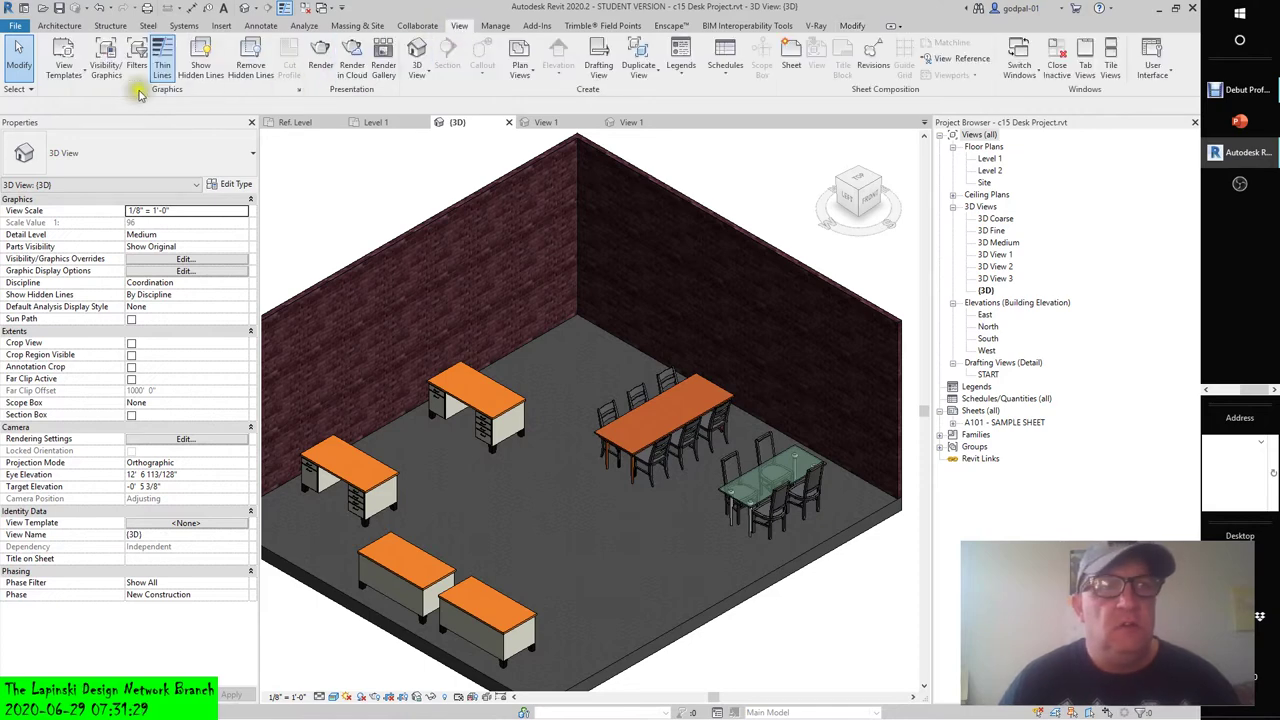
click(106, 60)
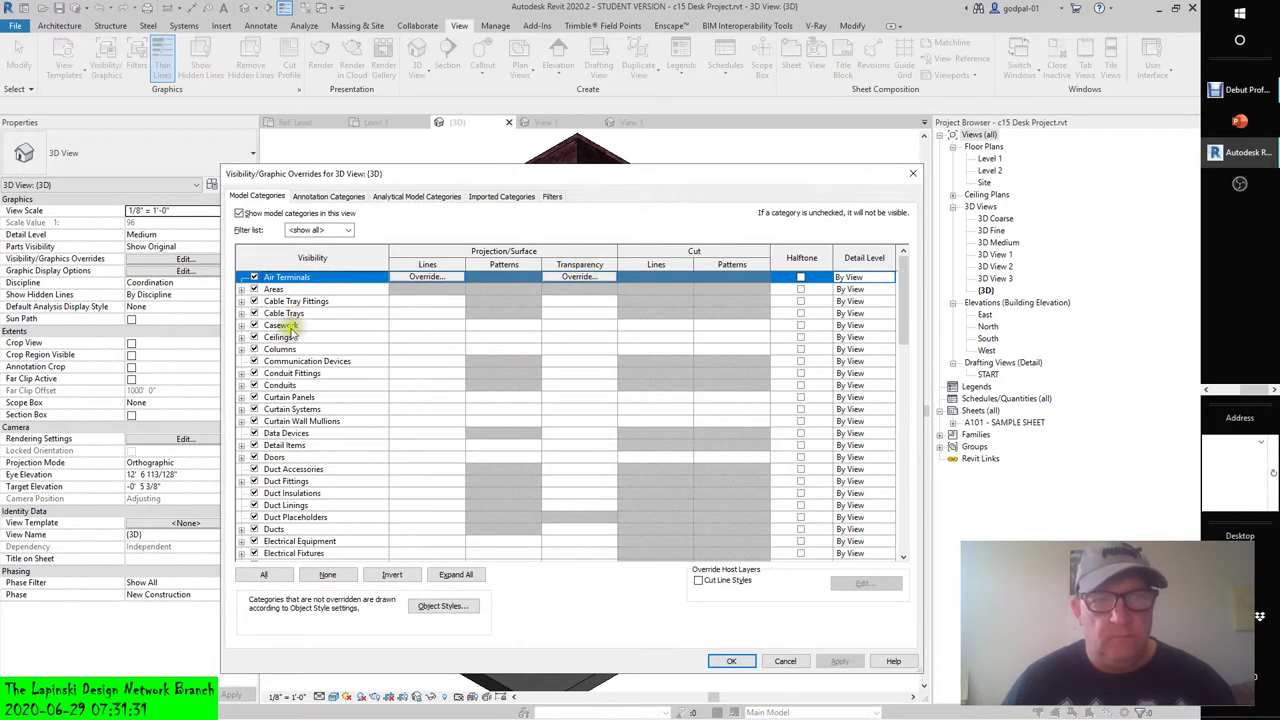
scroll(243, 515, down, 2)
scroll(243, 520, down, 2)
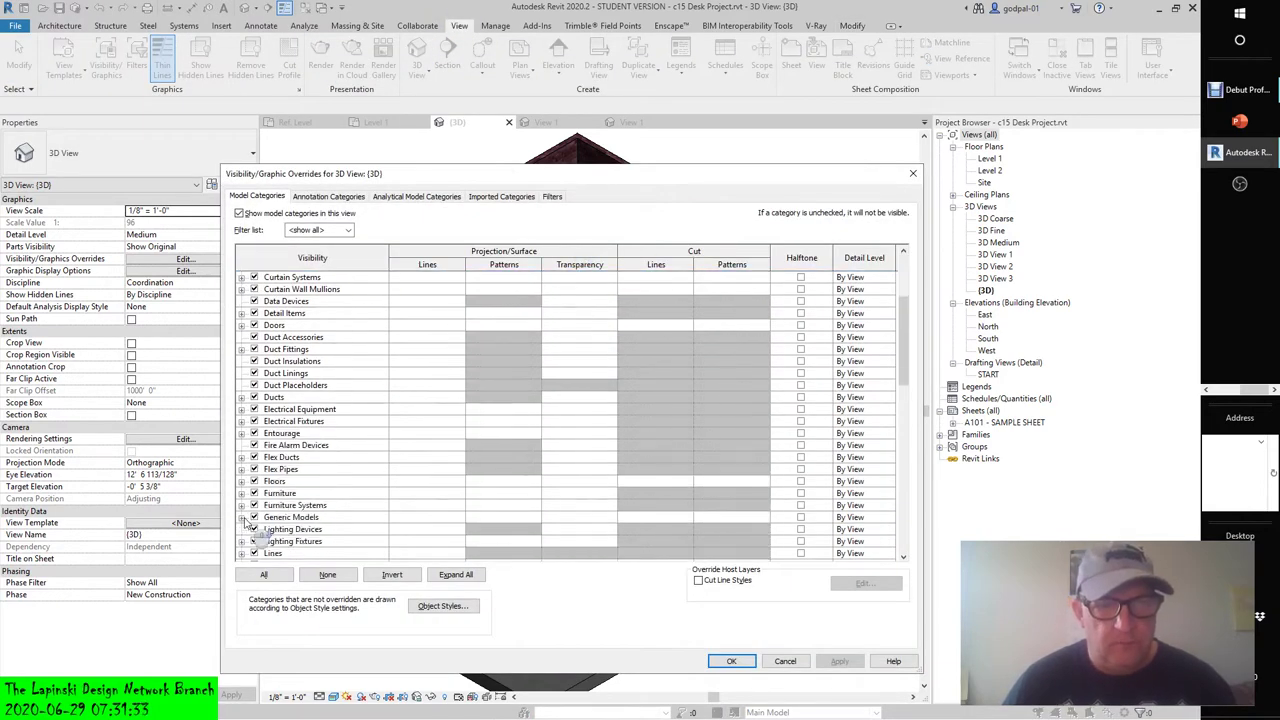
click(242, 470)
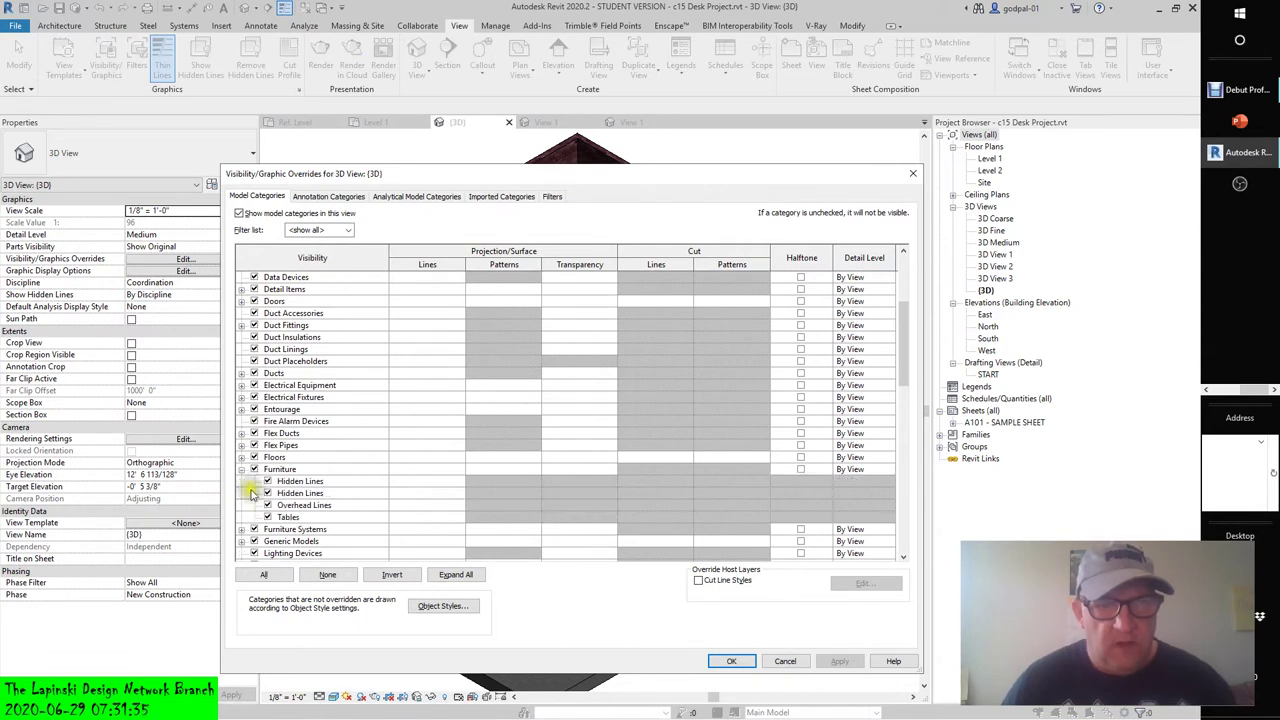
click(267, 517)
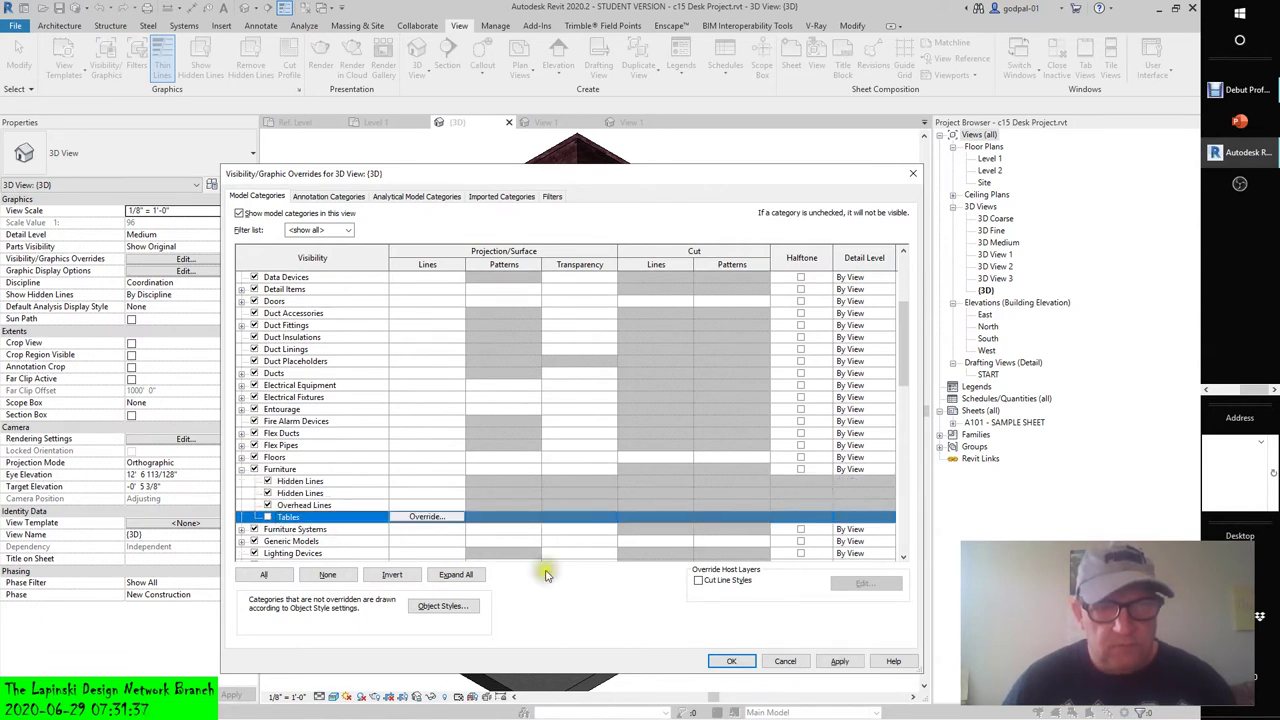
click(839, 661)
click(734, 661)
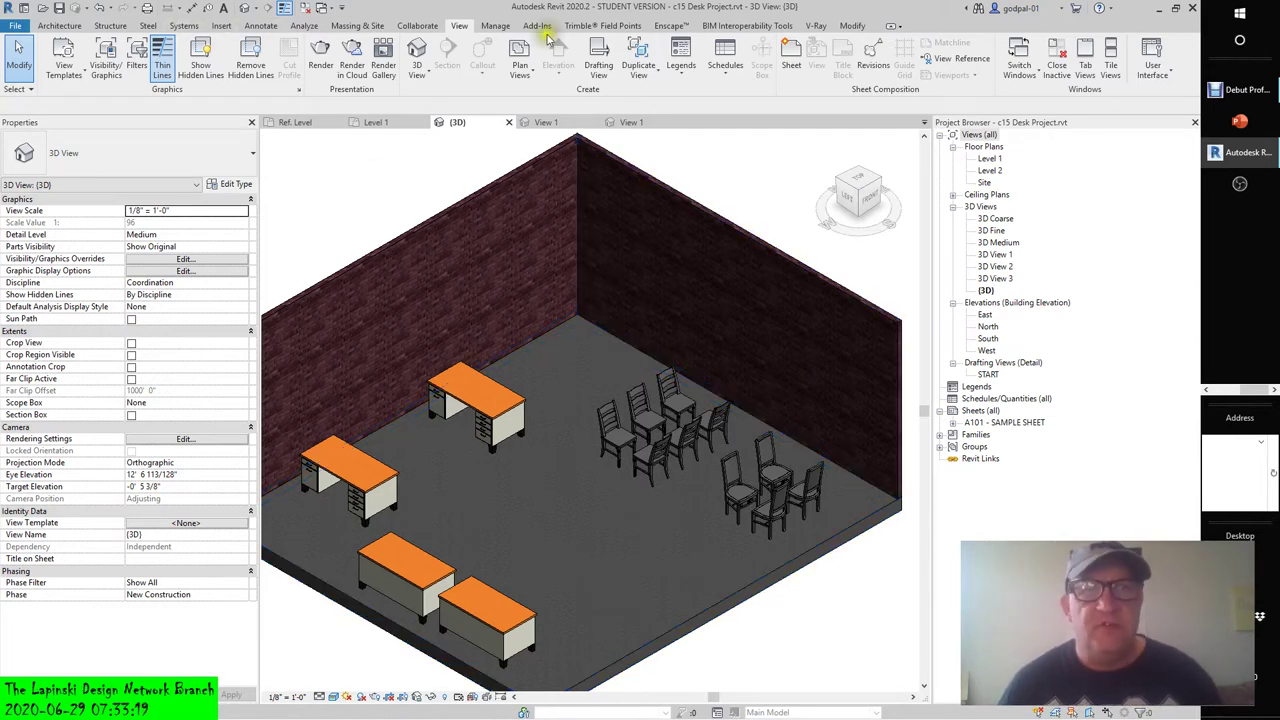
click(1110, 60)
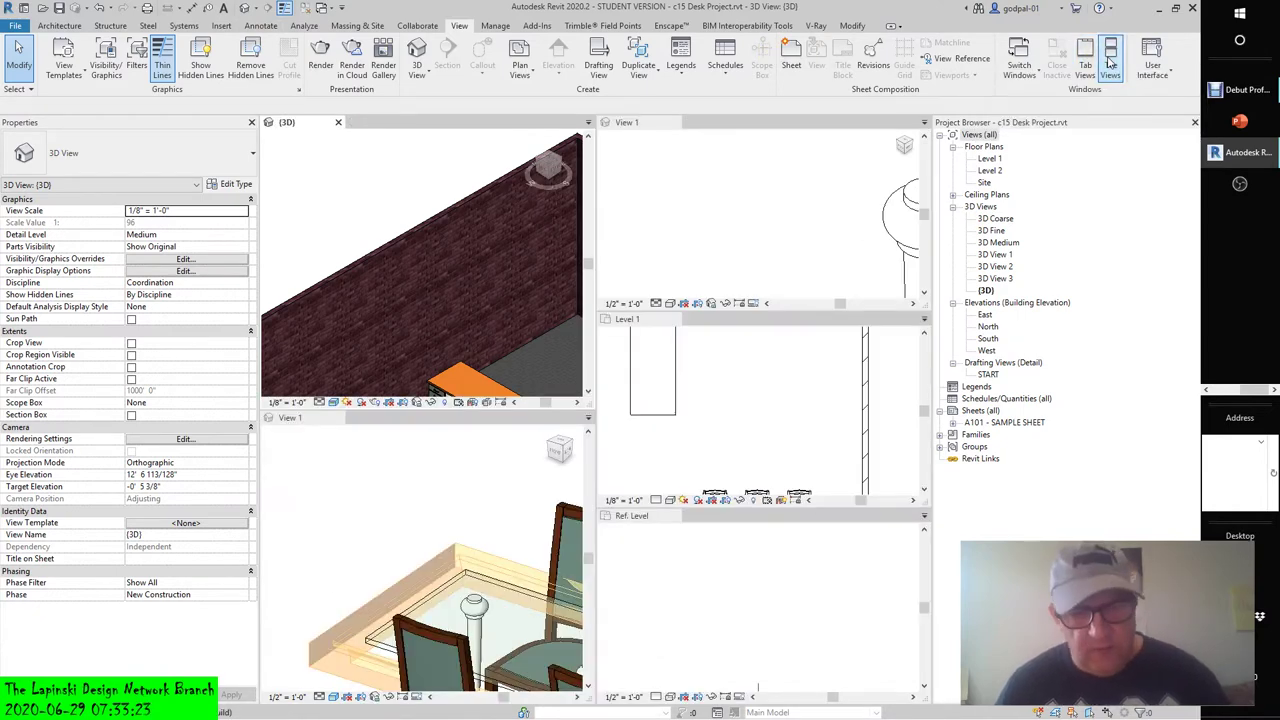
key(z)
key(a)
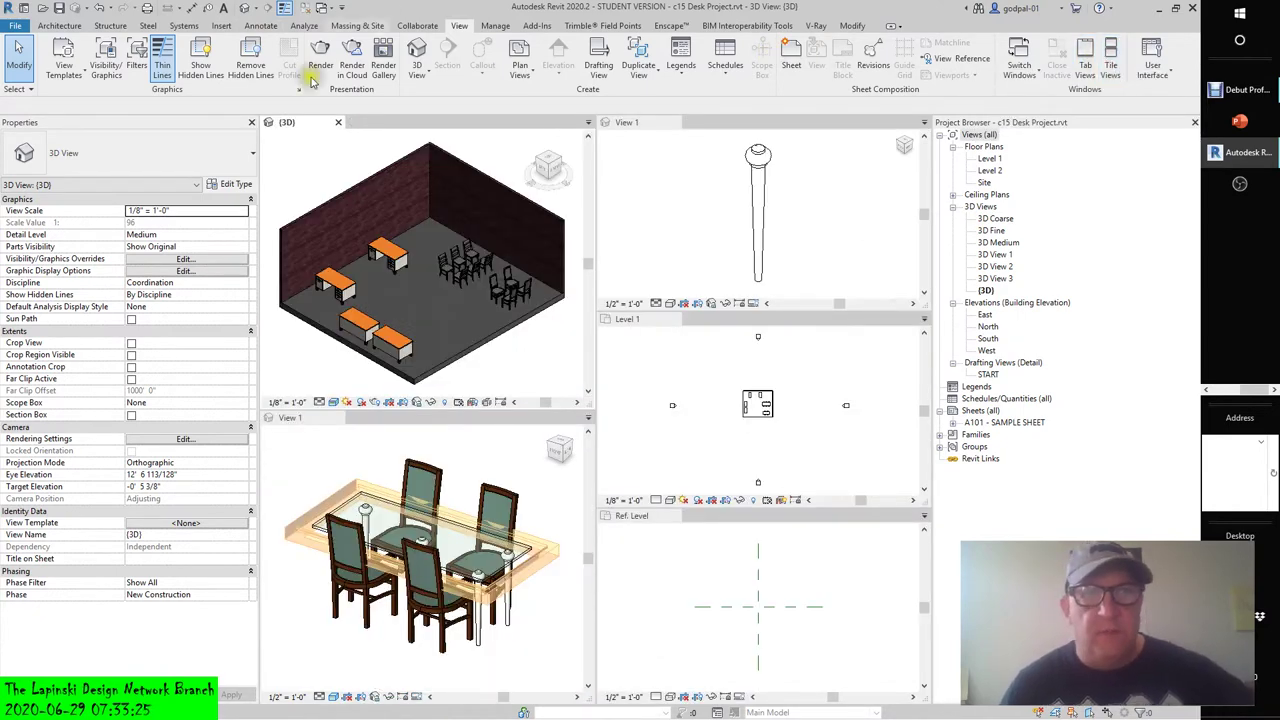
click(731, 232)
click(676, 123)
click(690, 165)
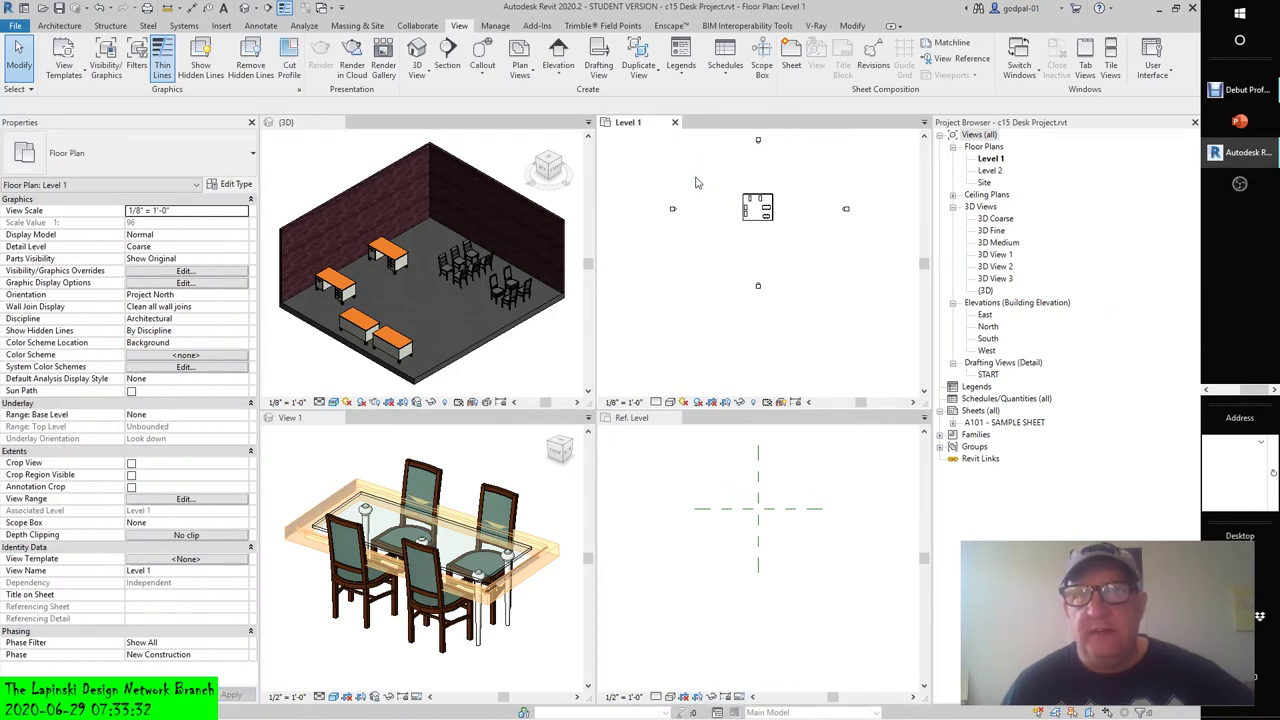
click(675, 122)
click(676, 271)
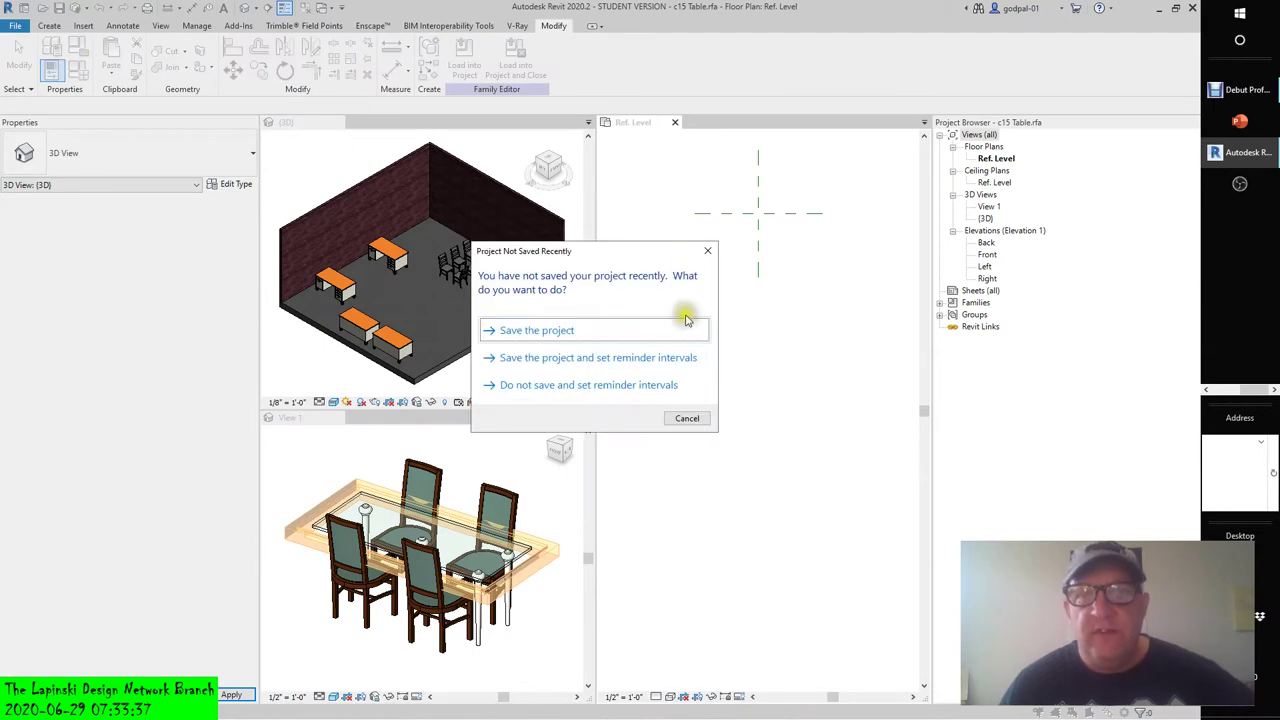
click(686, 419)
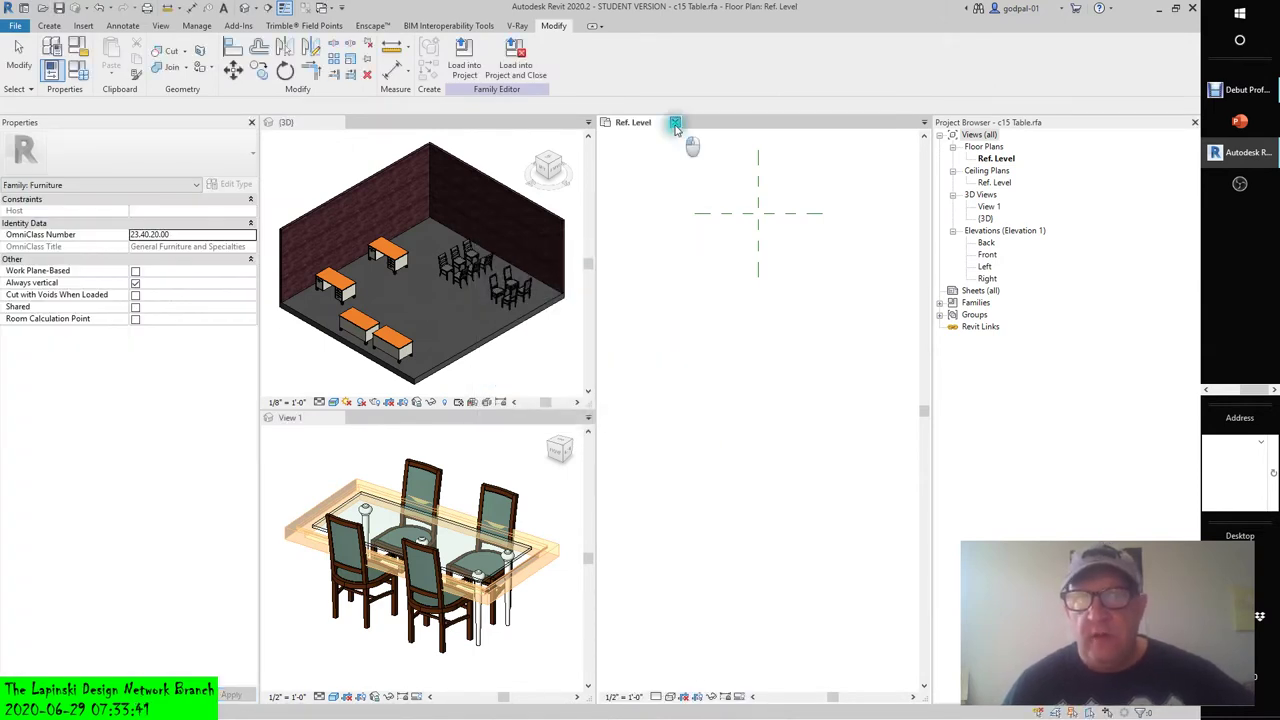
click(675, 122)
click(630, 367)
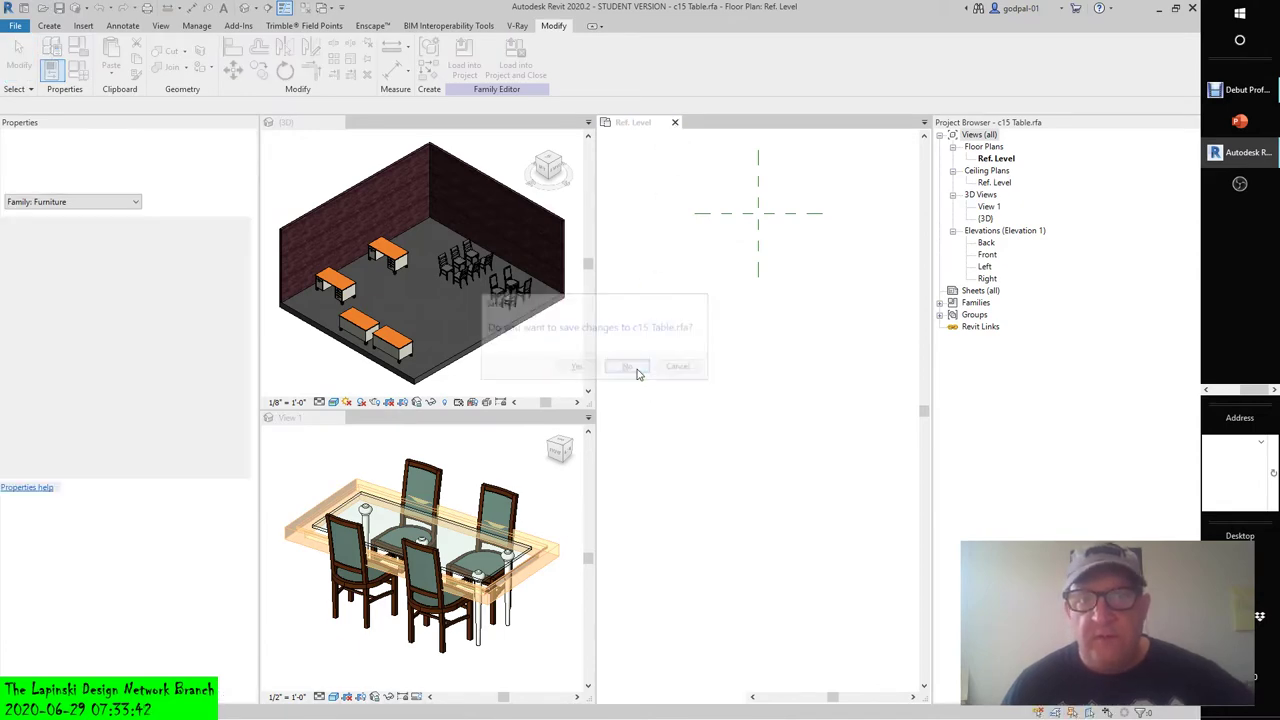
click(519, 490)
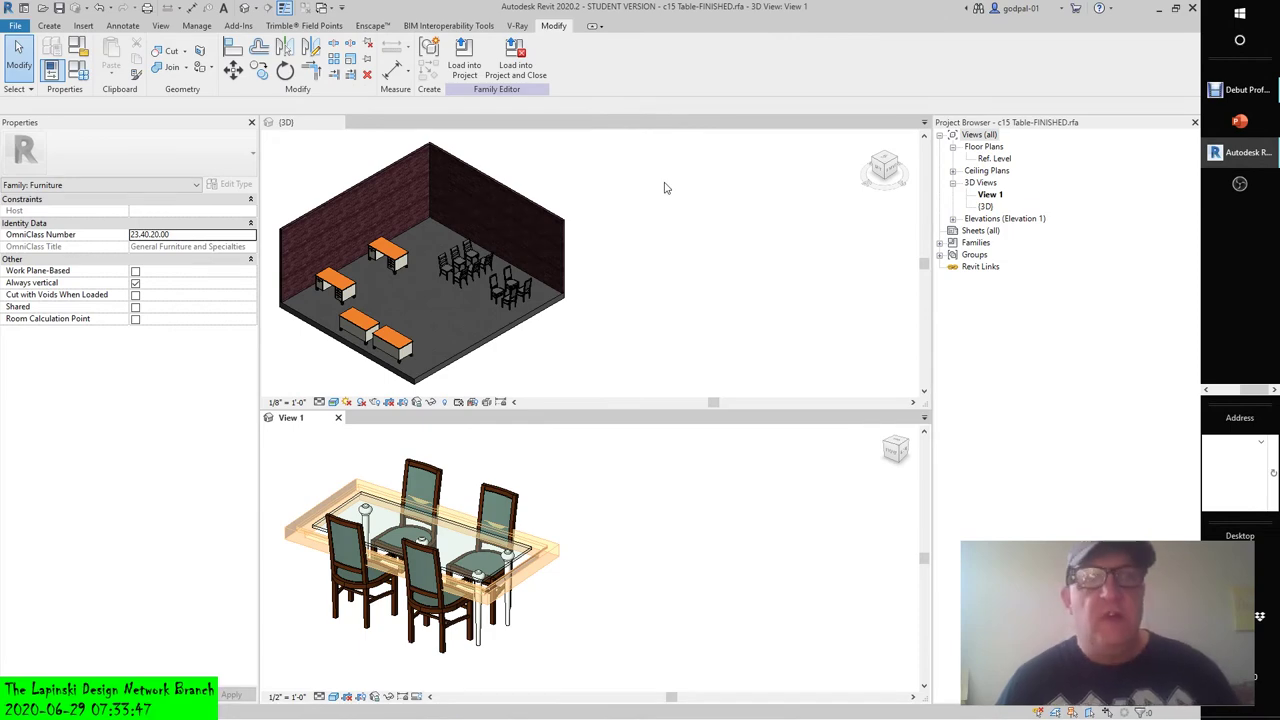
Open the table family's Ref. Level floor plan with the 6'-0" by 2'-6" table and four chairs.
click(784, 253)
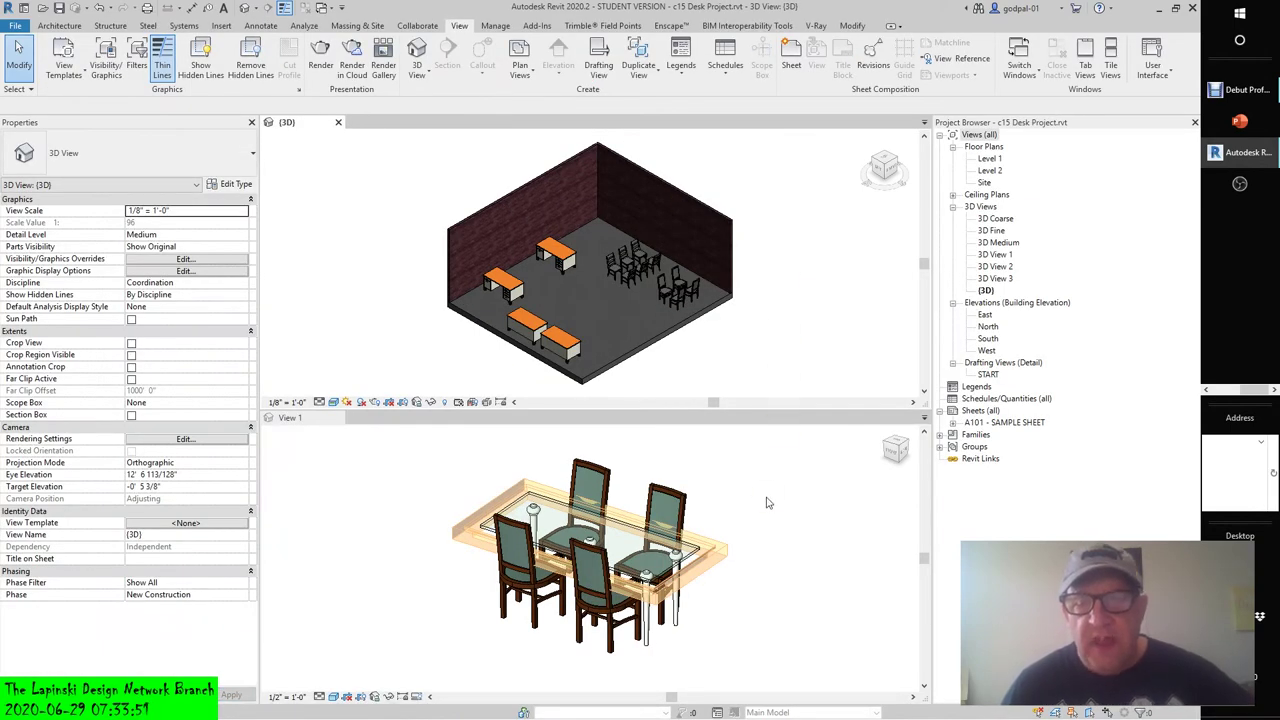
click(768, 503)
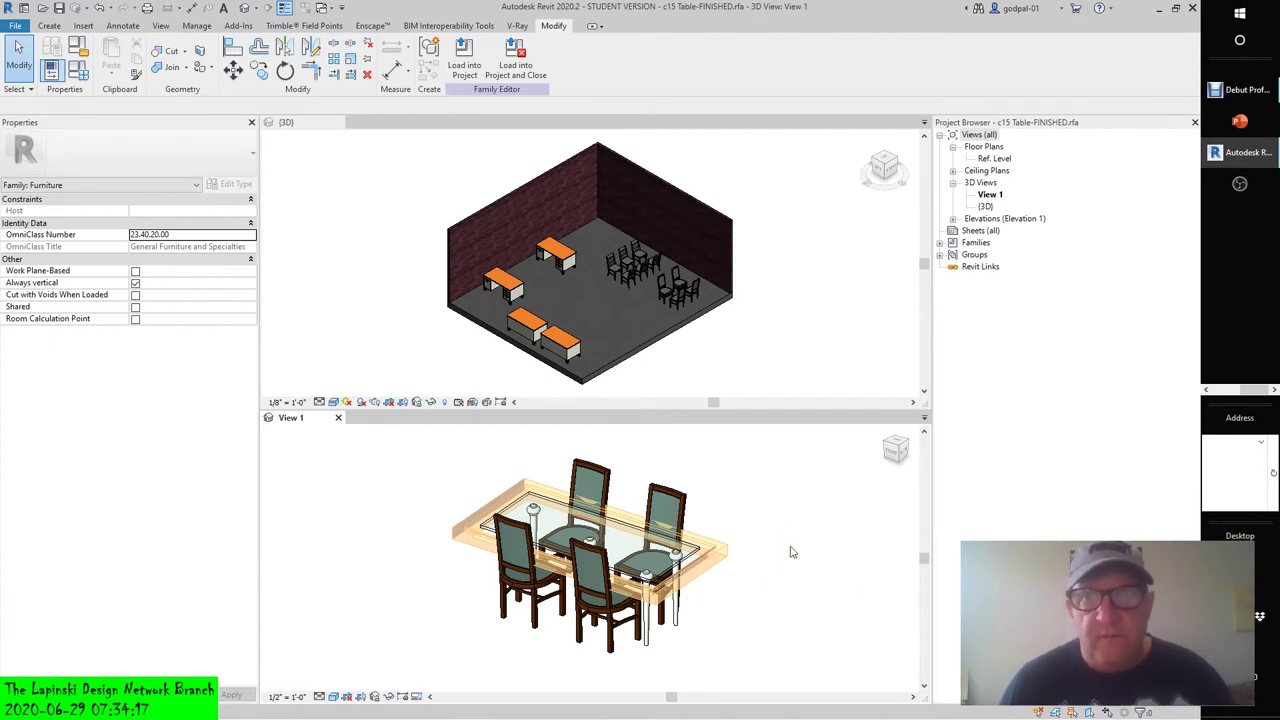
double_click(990, 159)
scroll(598, 583, up, 2)
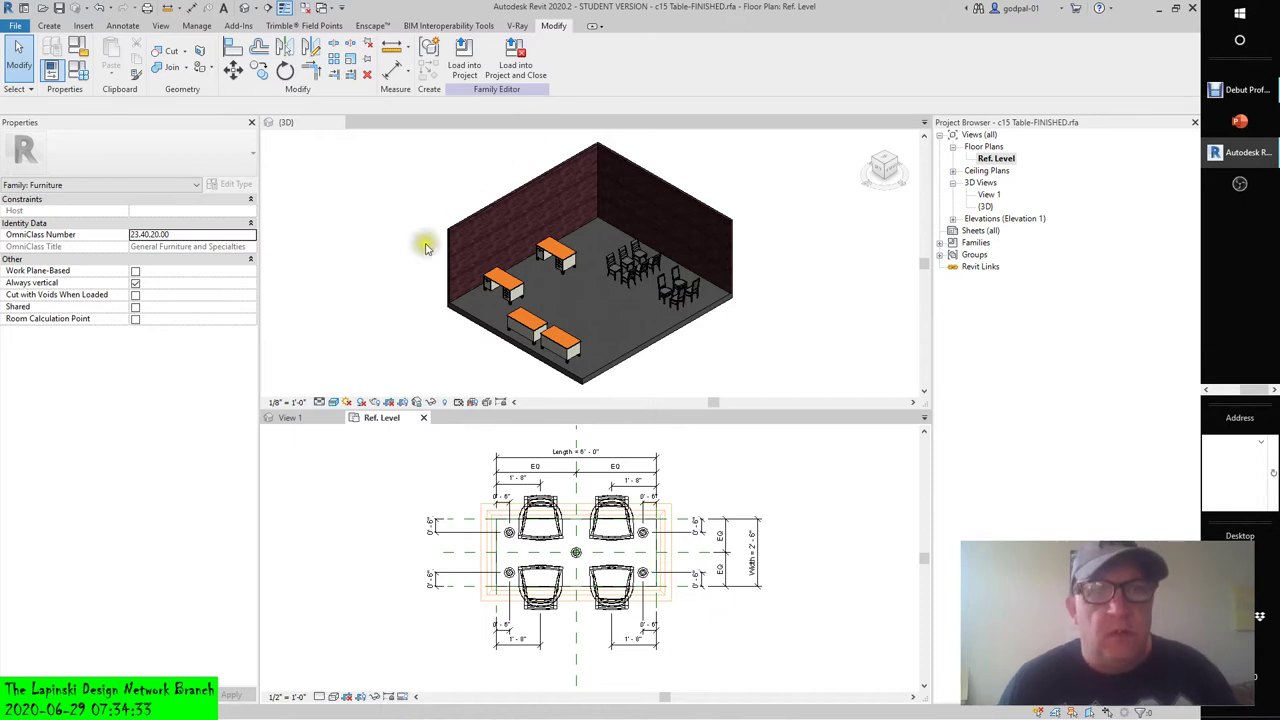
Load the Chair-Dining-1.rfa and Chair-Dining-2.rfa families into the desk project.
click(388, 295)
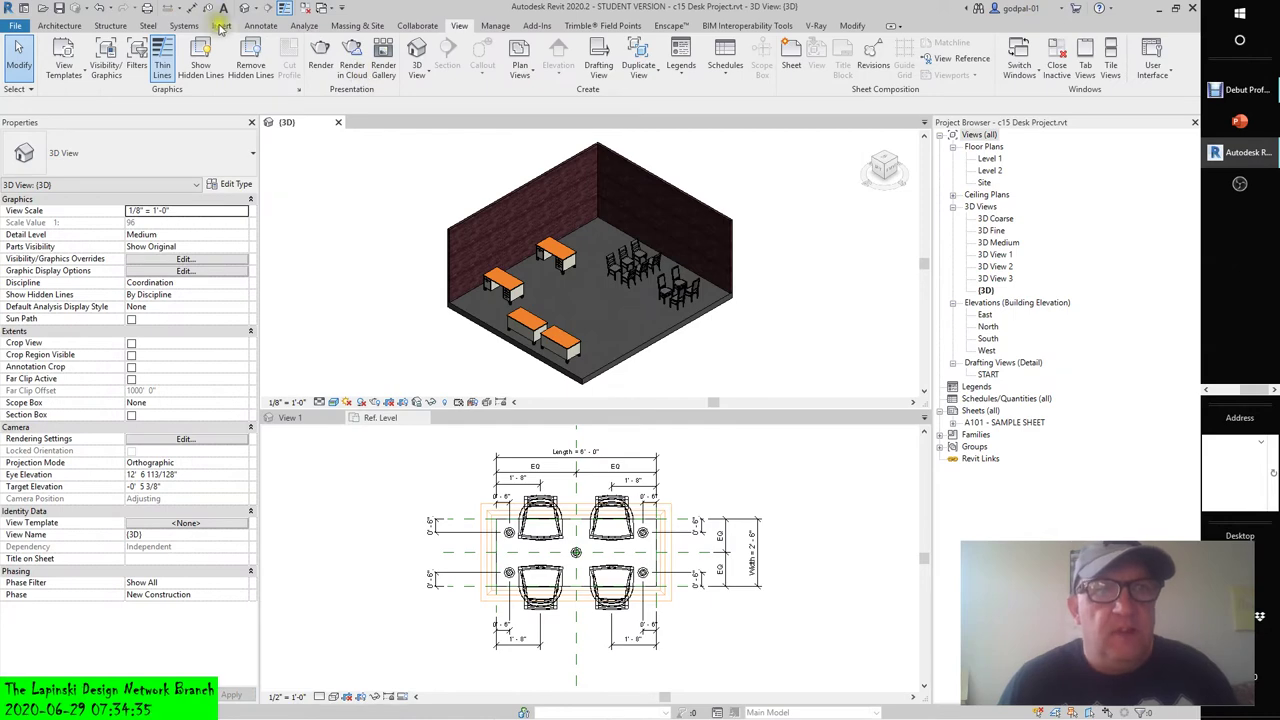
click(221, 26)
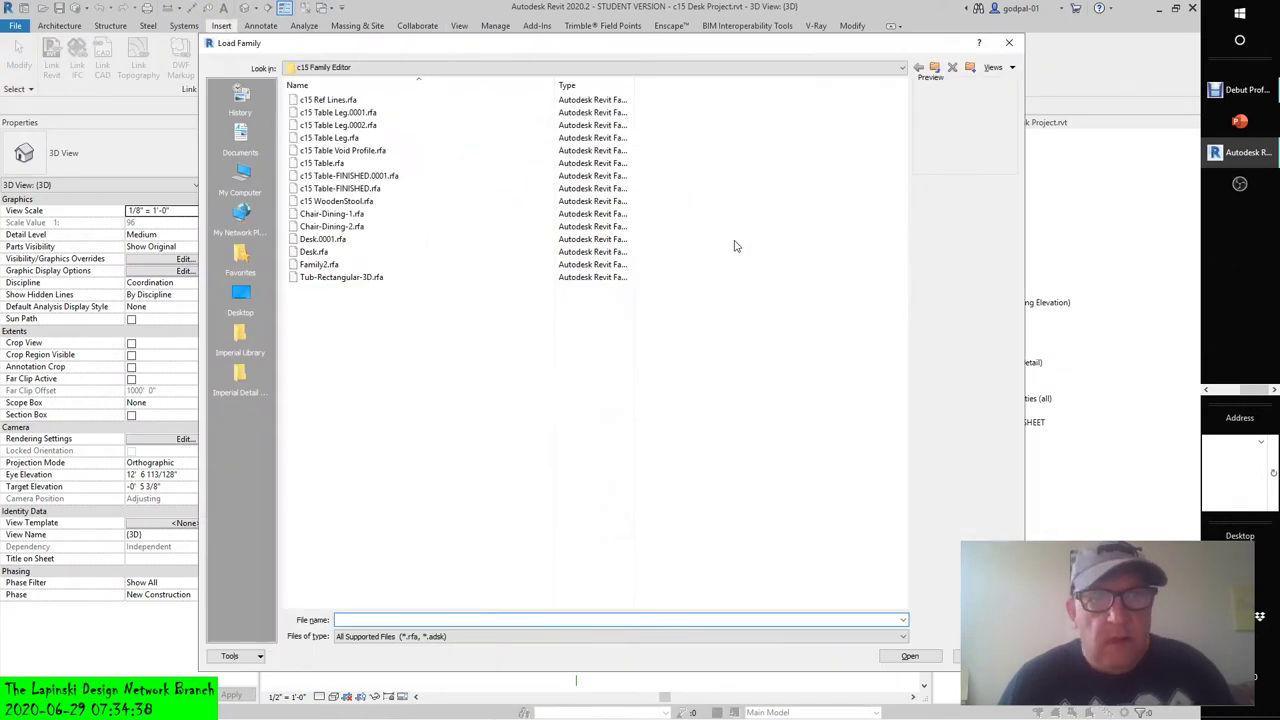
click(336, 214)
ctrl+click(325, 226)
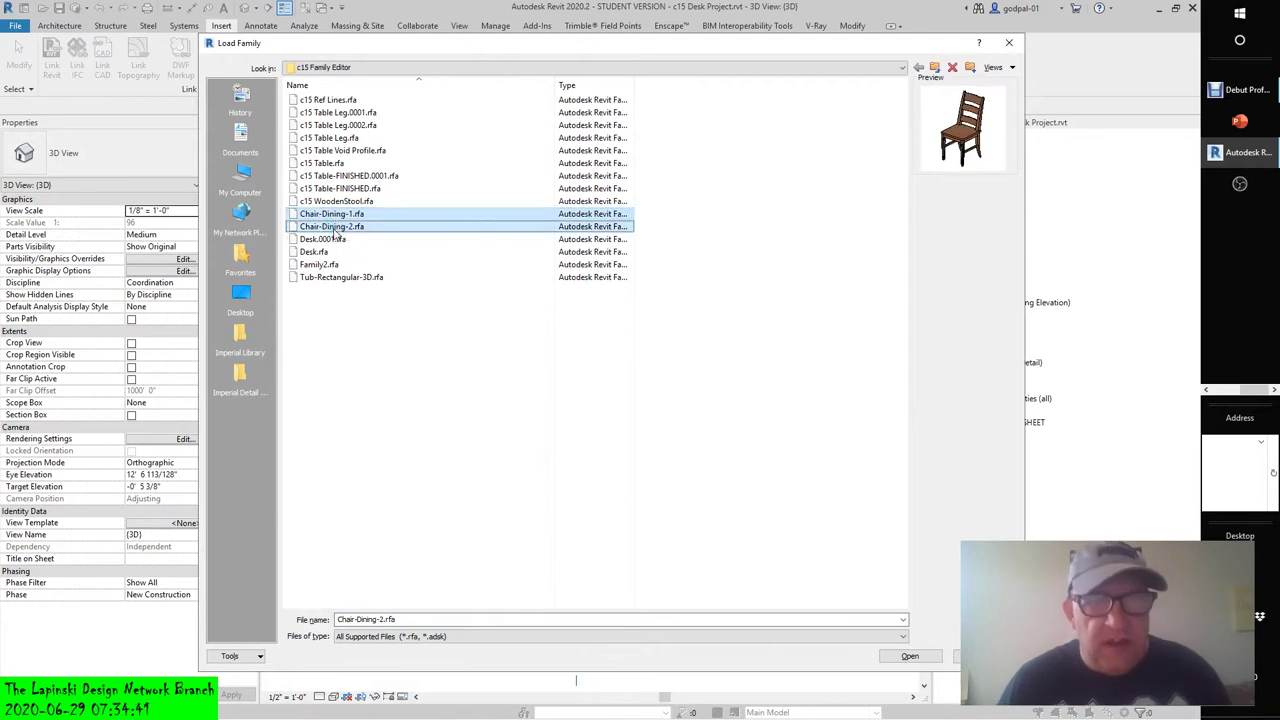
click(887, 660)
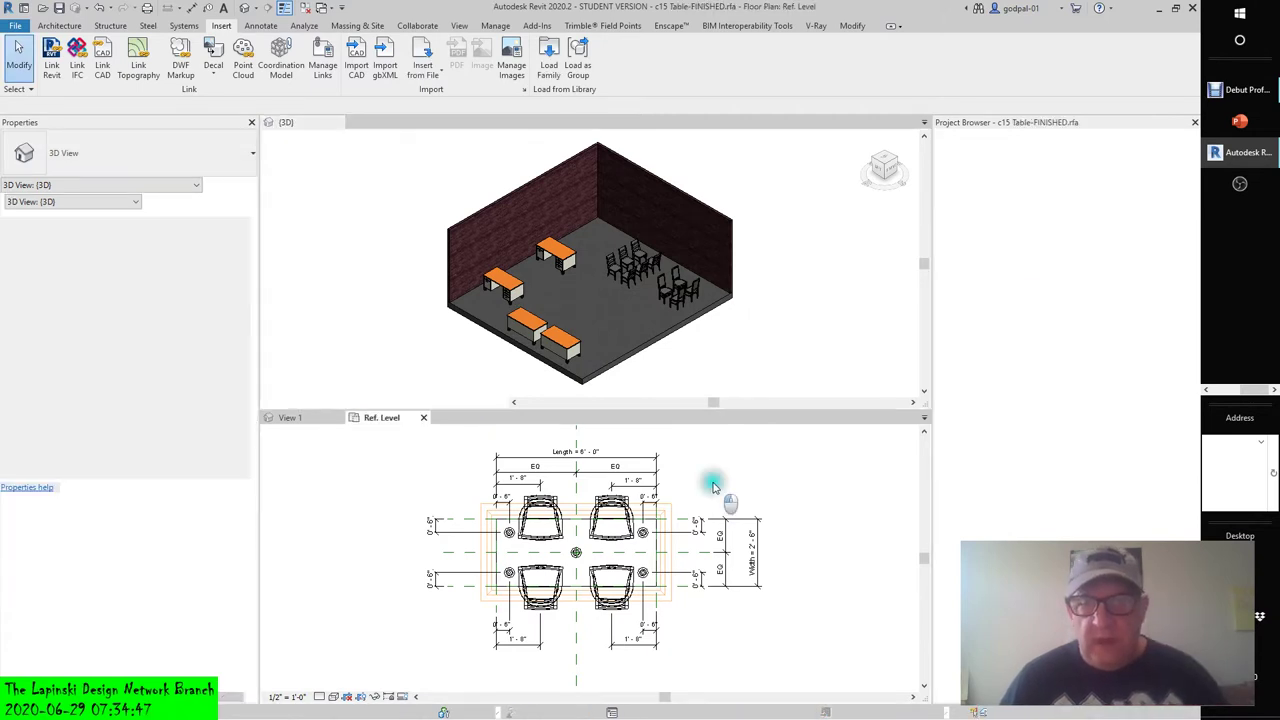
click(714, 488)
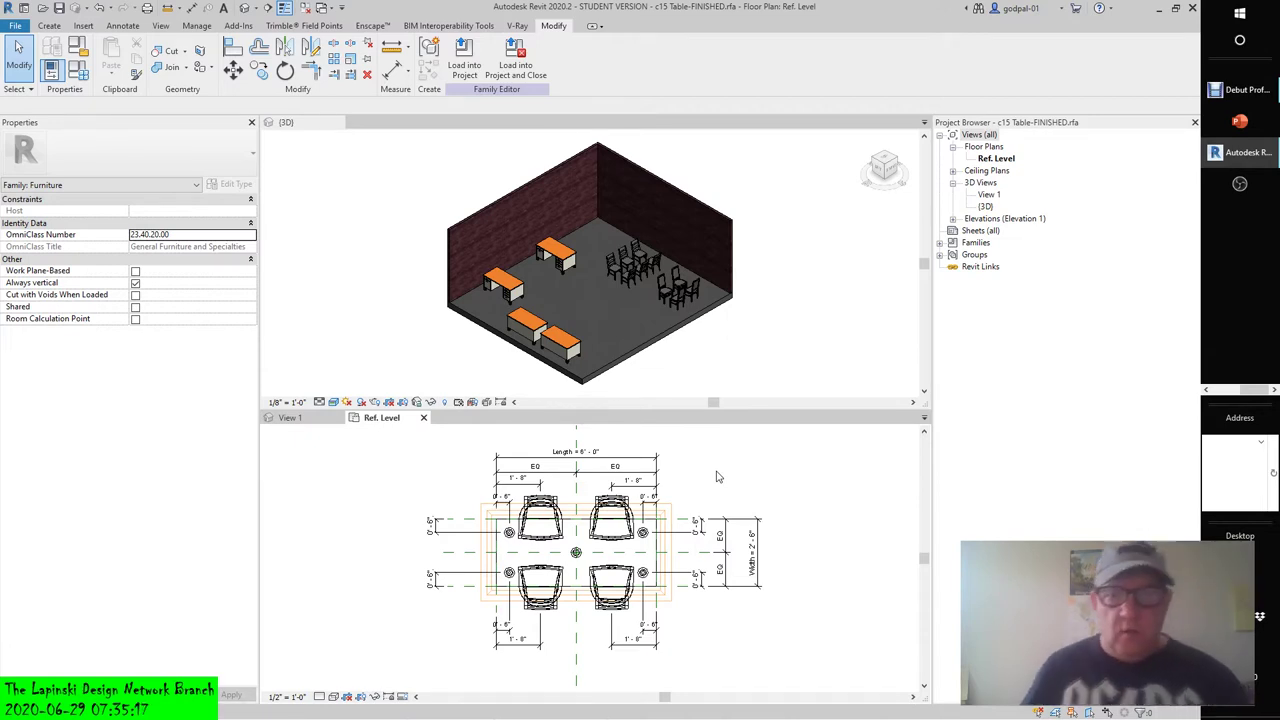
Delete the lower-left chair array group from the table family plan.
click(550, 500)
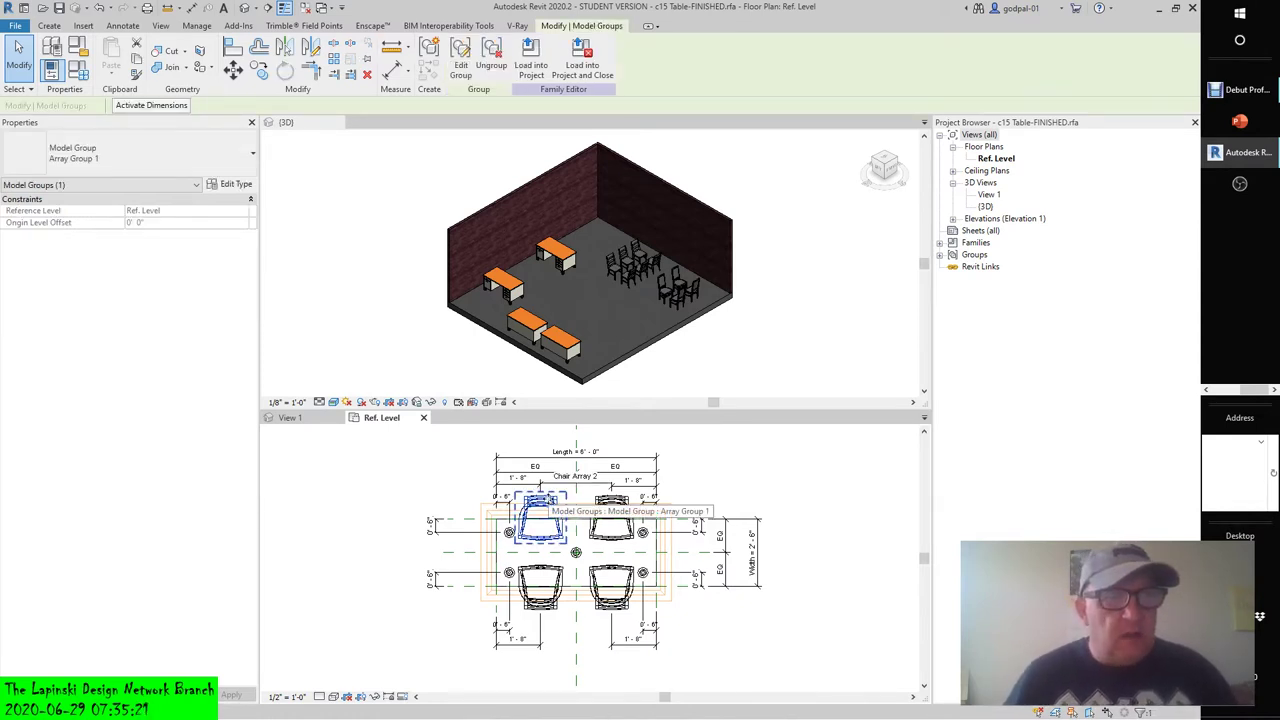
scroll(620, 515, down, 4)
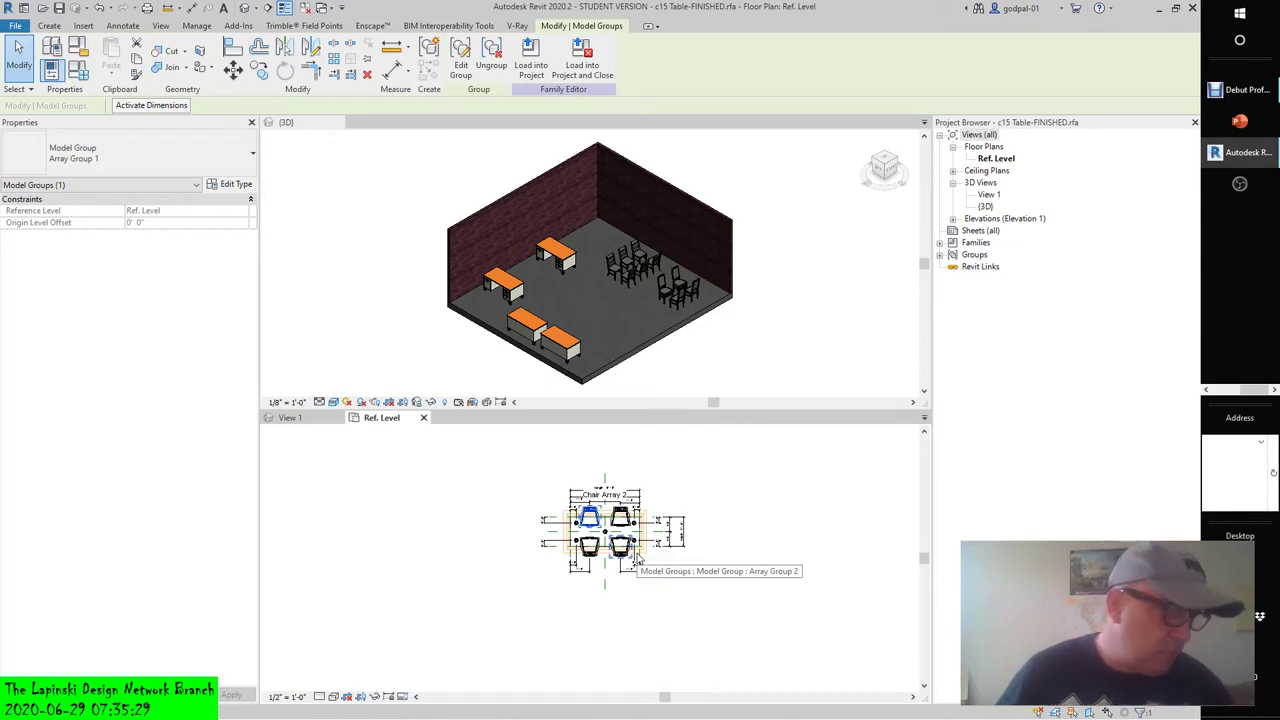
scroll(594, 564, up, 3)
click(593, 546)
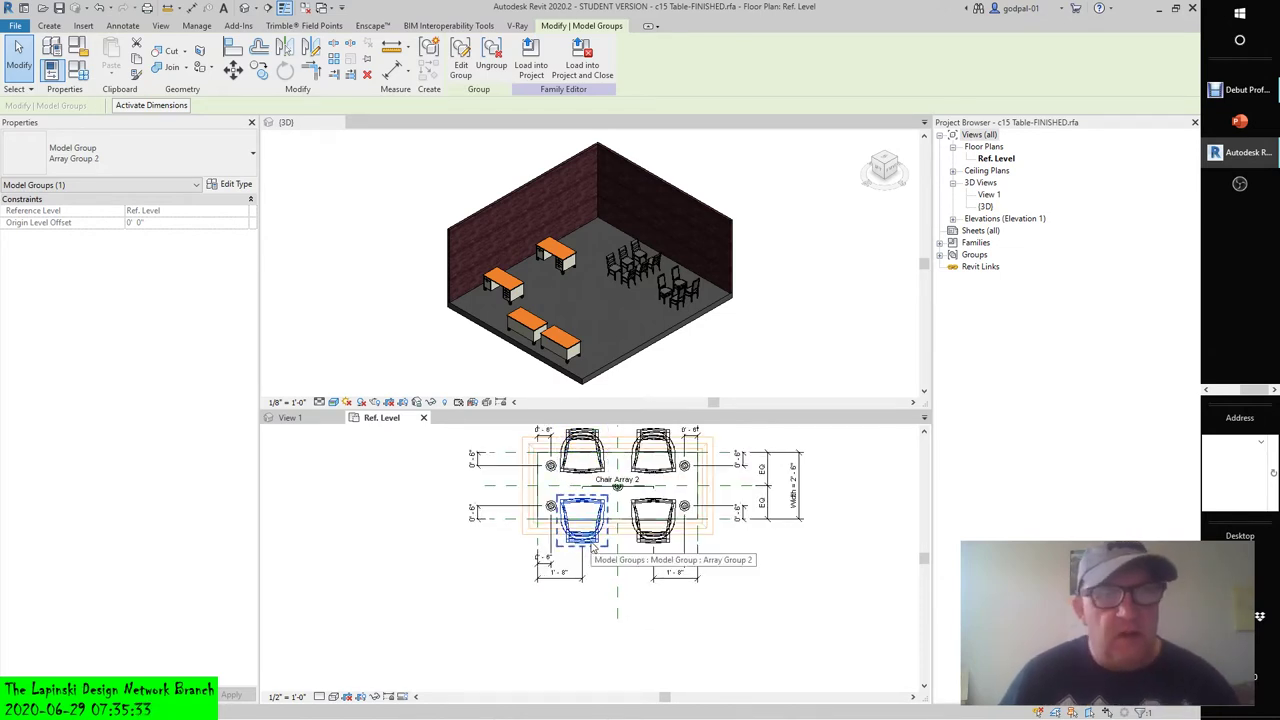
click(574, 438)
scroll(572, 435, up, 1)
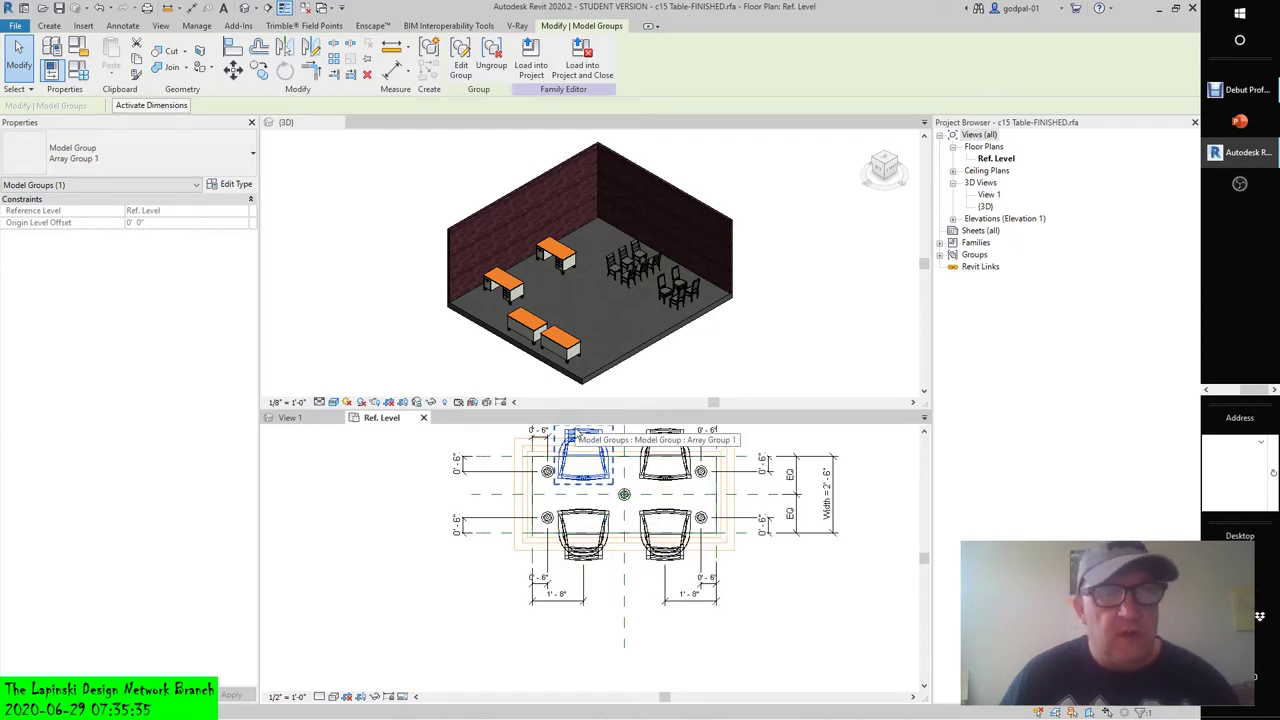
click(594, 540)
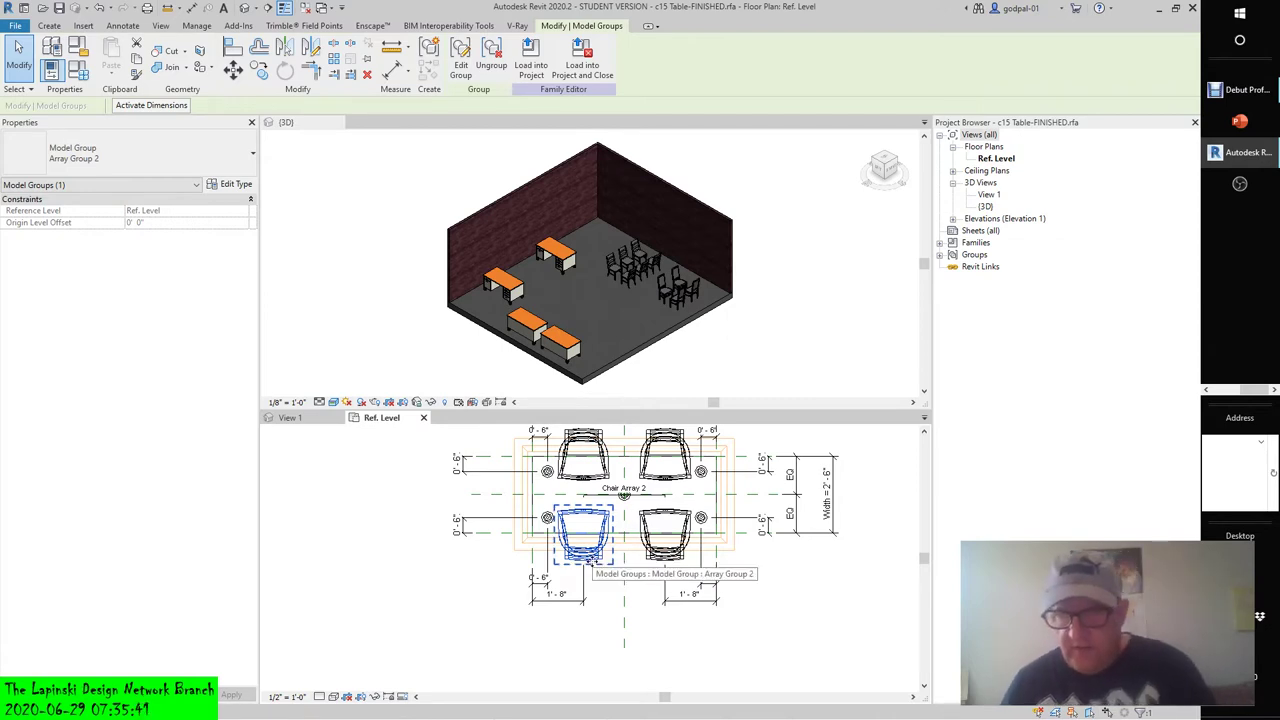
click(590, 562)
key(Delete)
Delete the lower-right, upper-right and upper-left chair array groups, leaving only tabletop and legs.
click(655, 558)
key(Delete)
click(655, 478)
key(Delete)
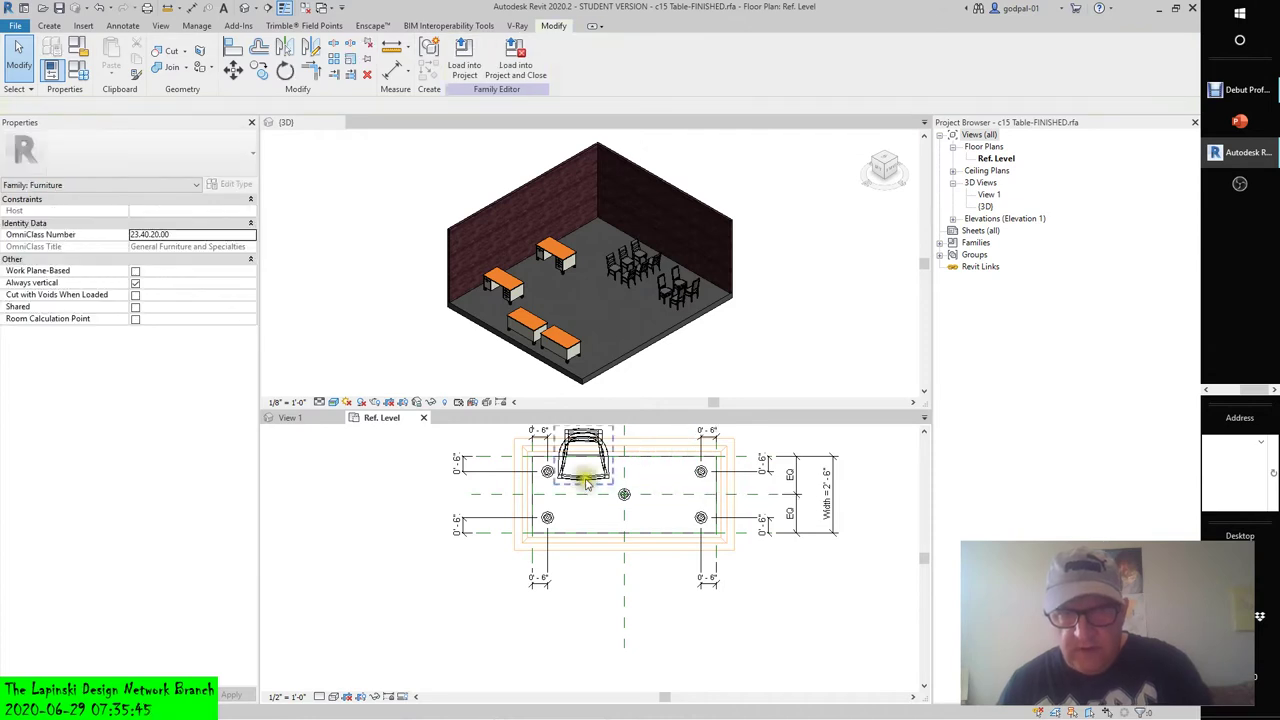
click(583, 482)
key(Delete)
middle_drag(585, 503, 587, 555)
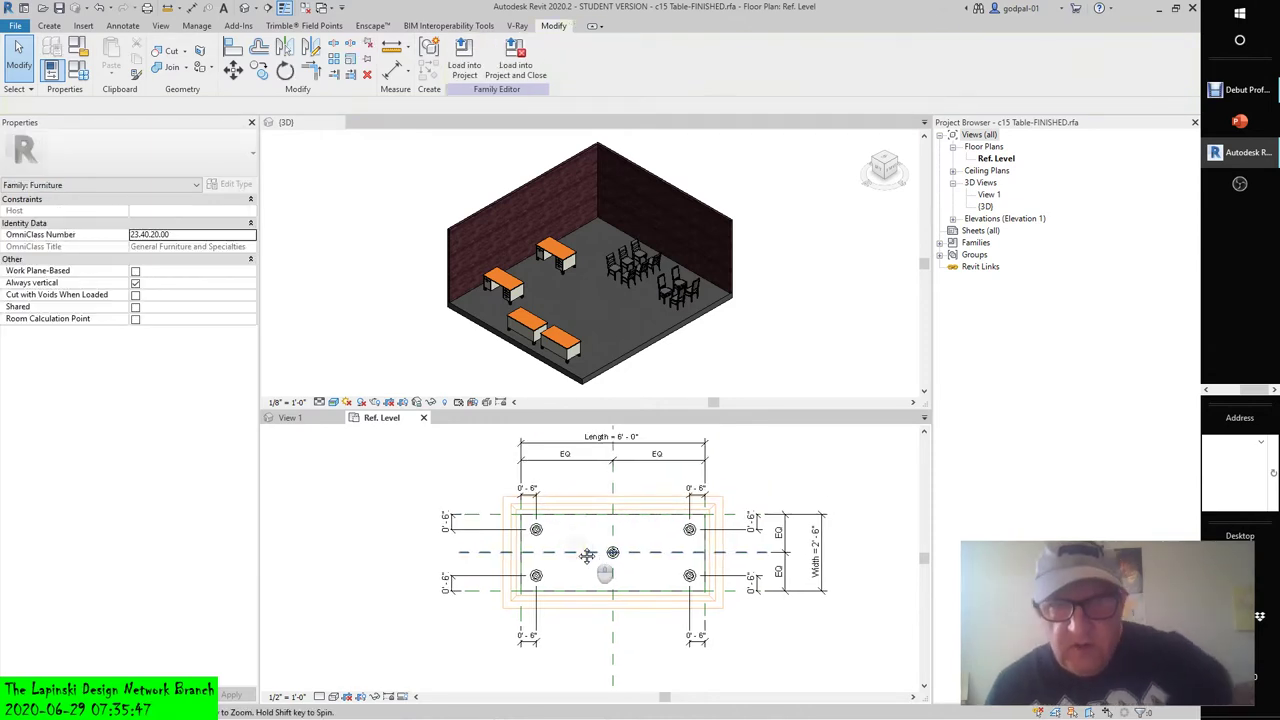
Start a Chair-Dining-1 placement in the desk project's 3D view, then return to the family plan.
click(84, 26)
click(312, 258)
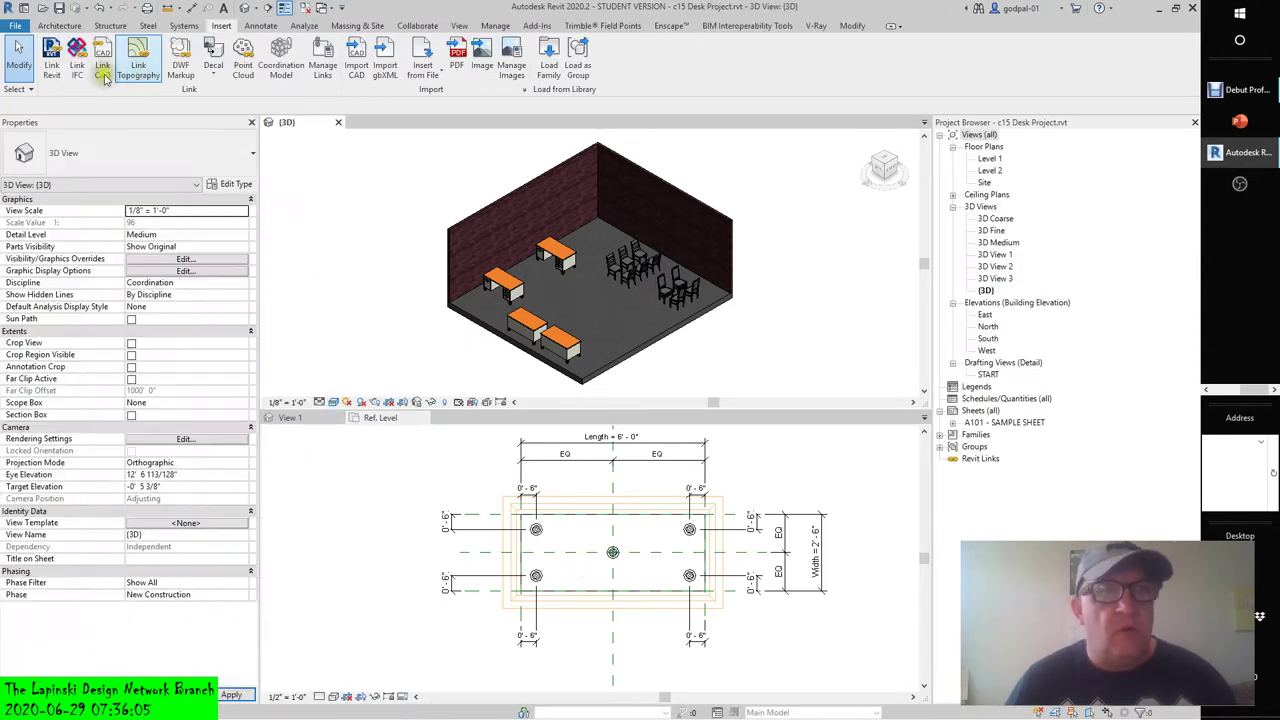
click(157, 52)
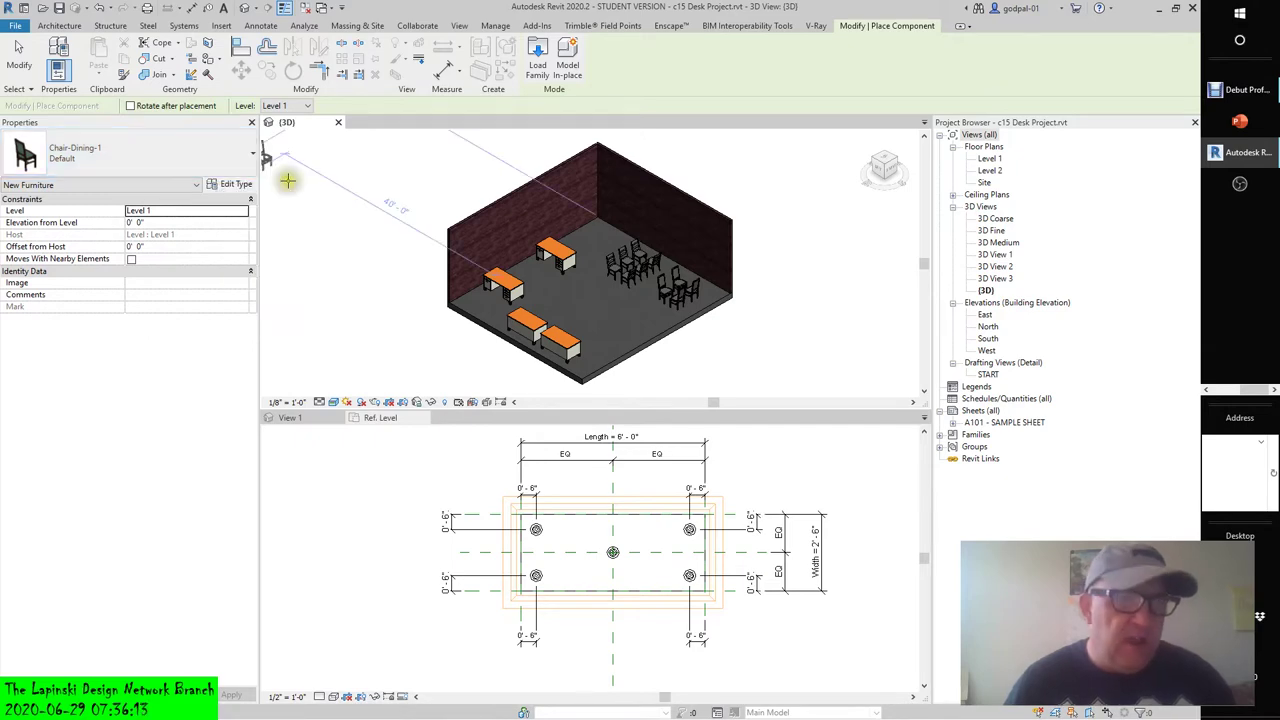
click(600, 481)
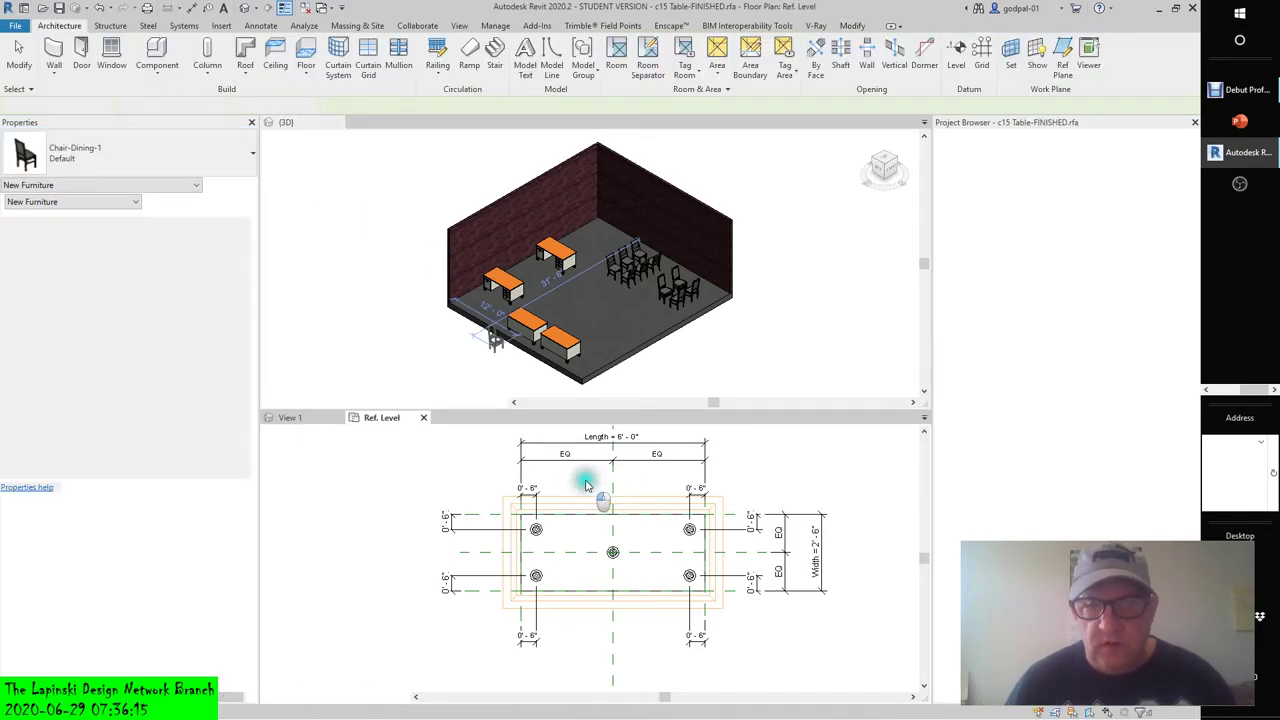
scroll(581, 481, up, 1)
click(488, 345)
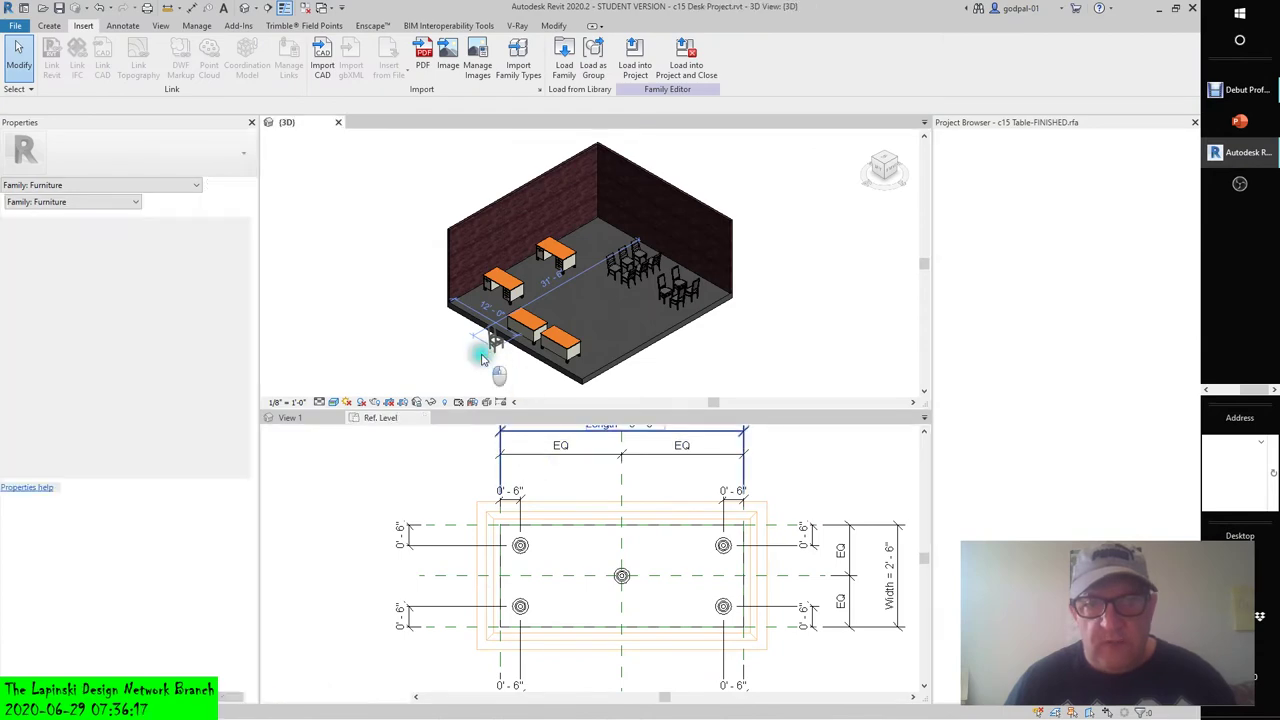
click(551, 478)
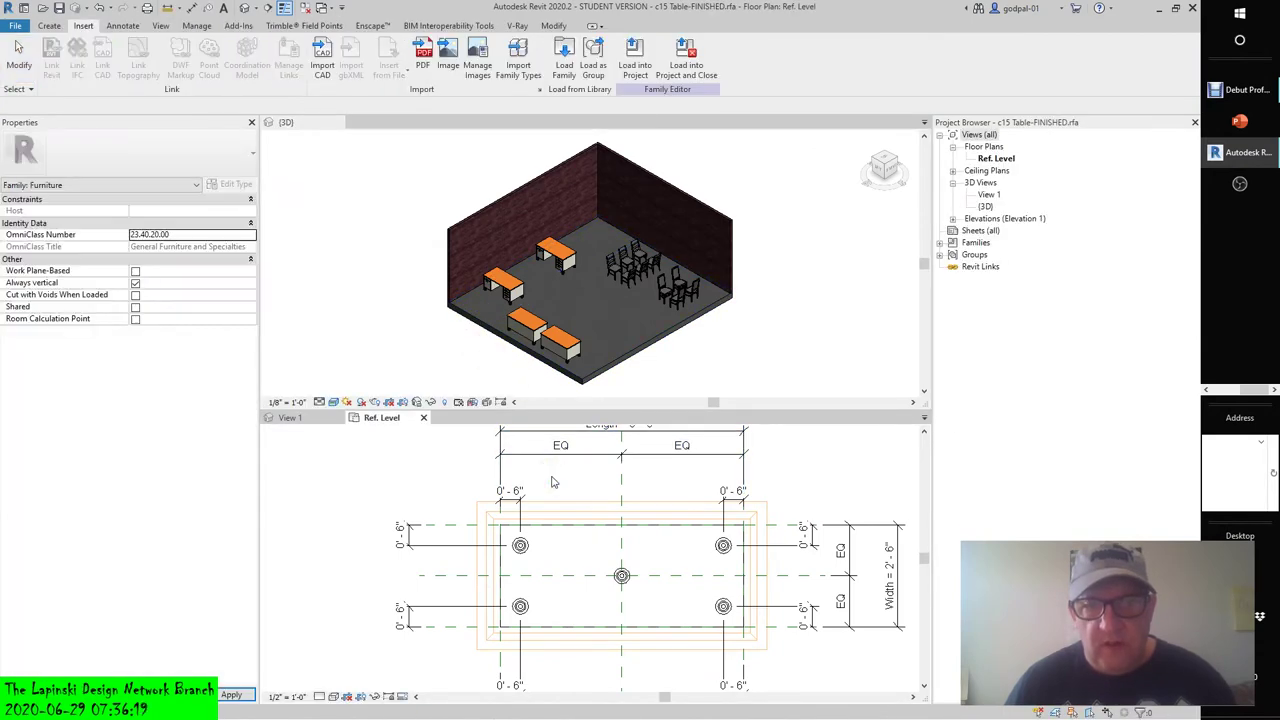
Place a Chair-Dining-1 component at the table's top-left edge, rotating the next preview 90°.
click(50, 27)
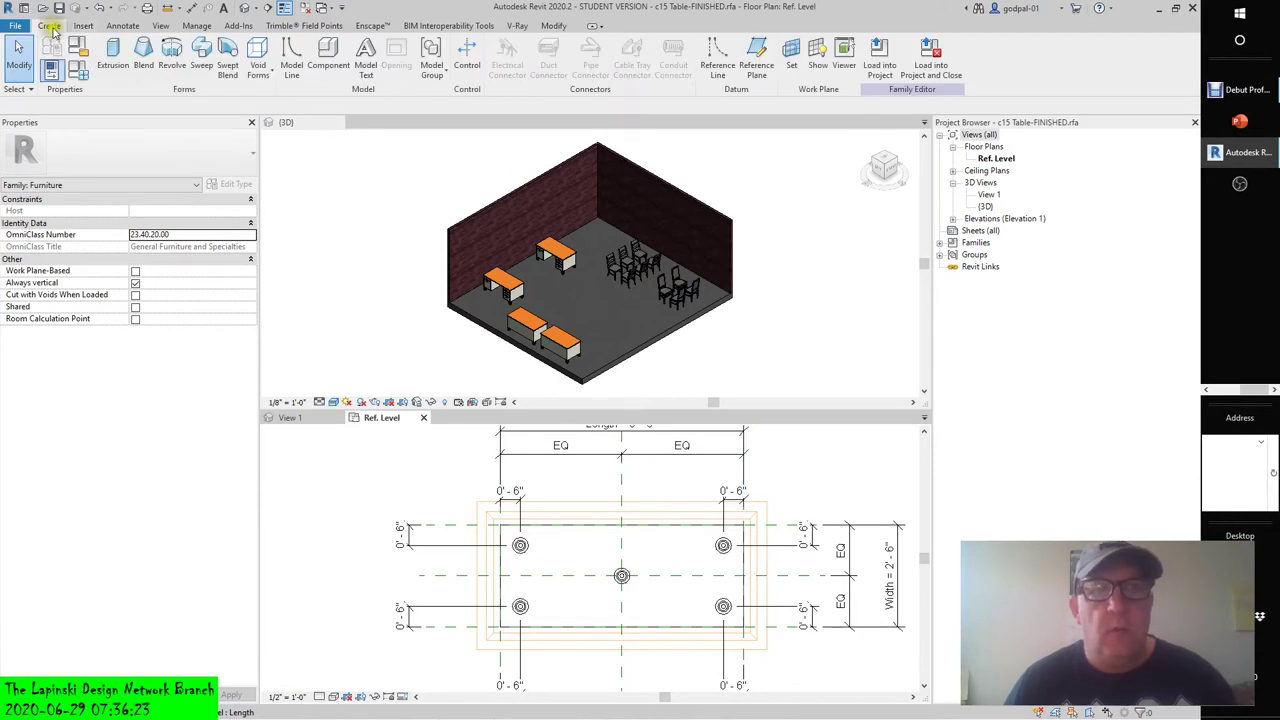
click(328, 55)
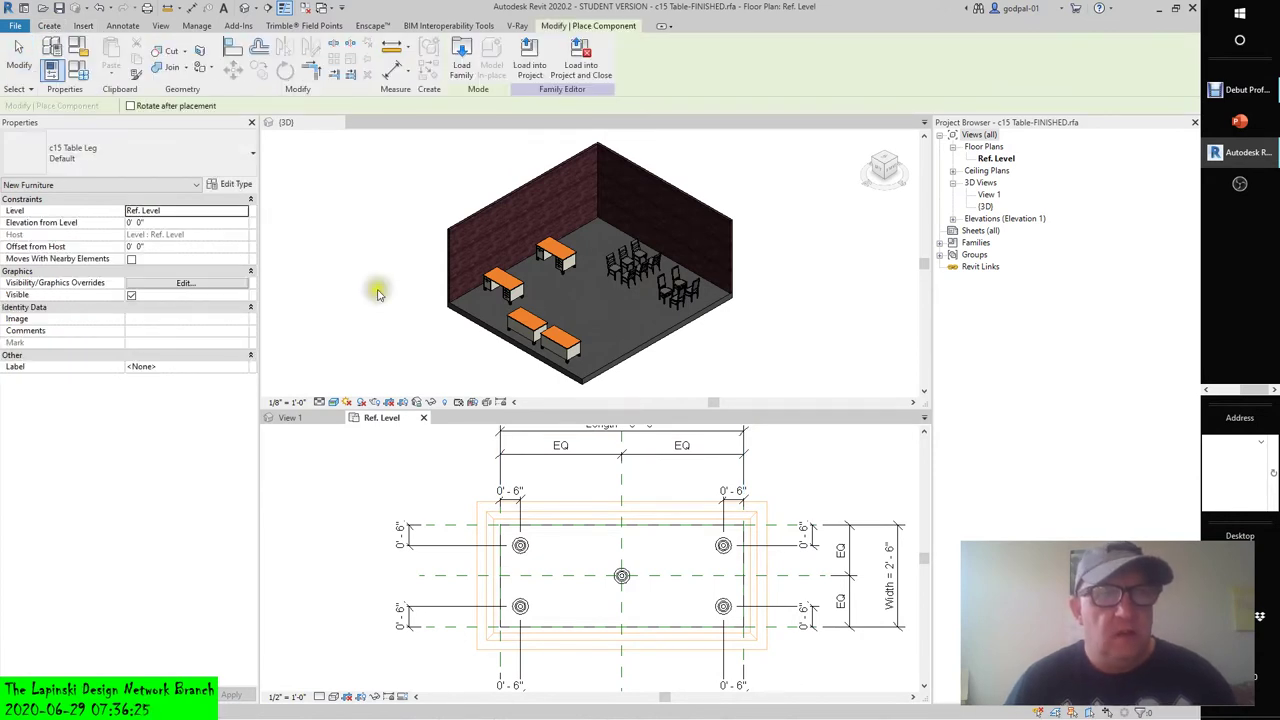
click(137, 161)
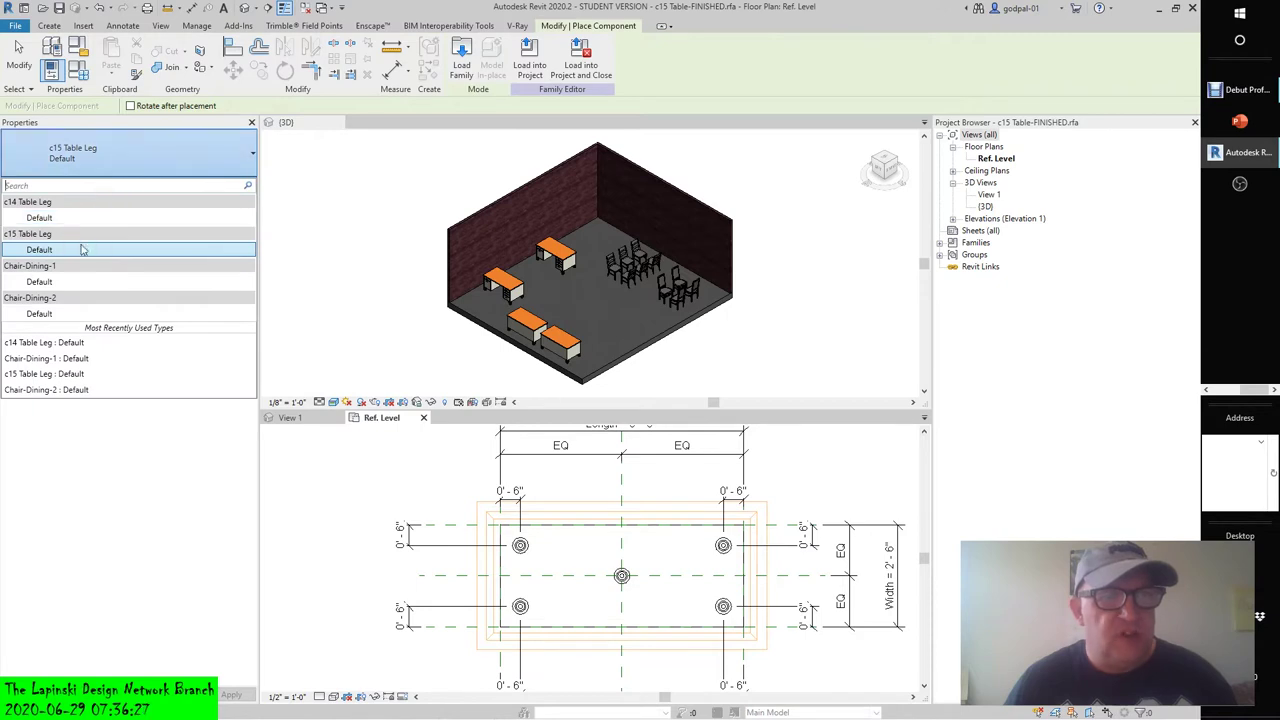
click(40, 282)
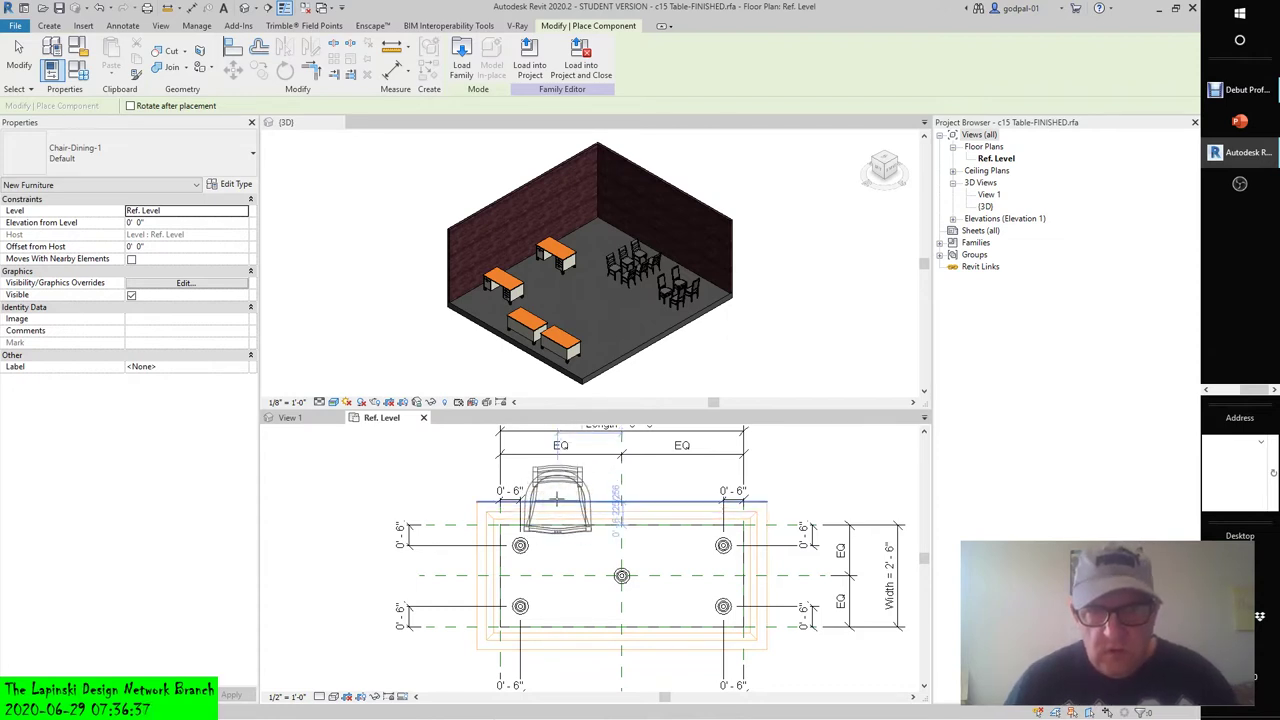
click(557, 497)
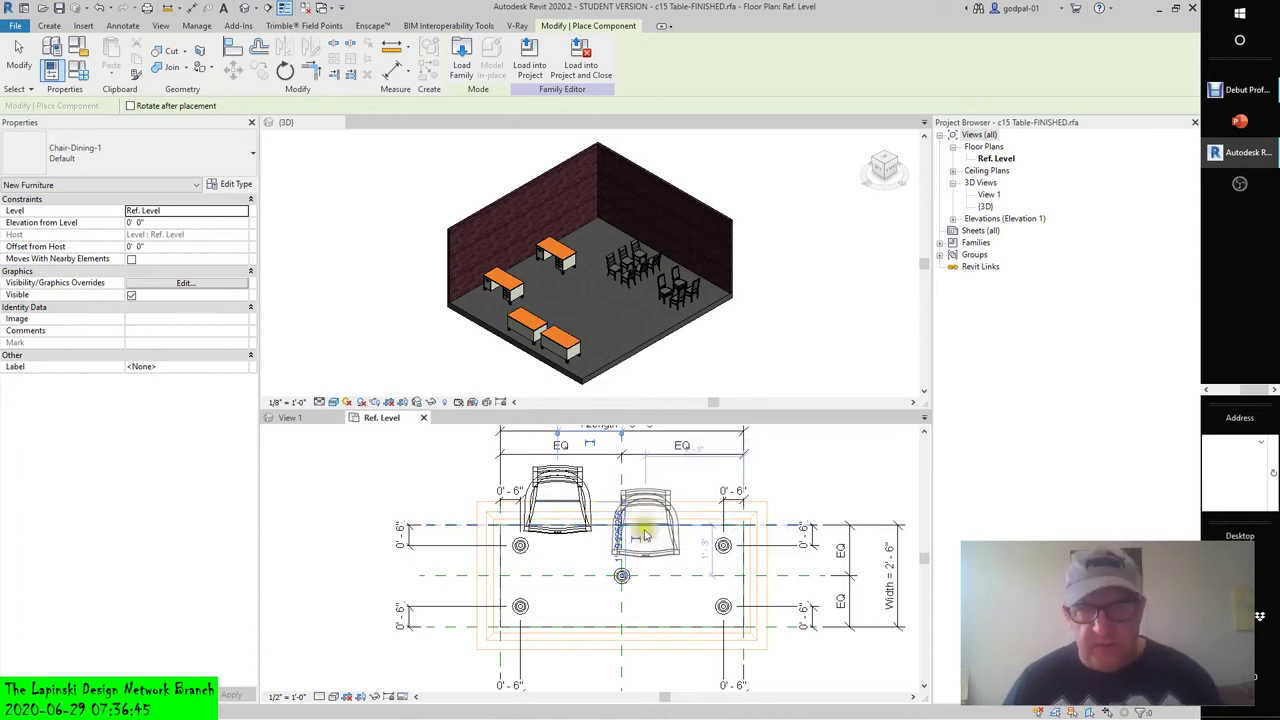
key(space)
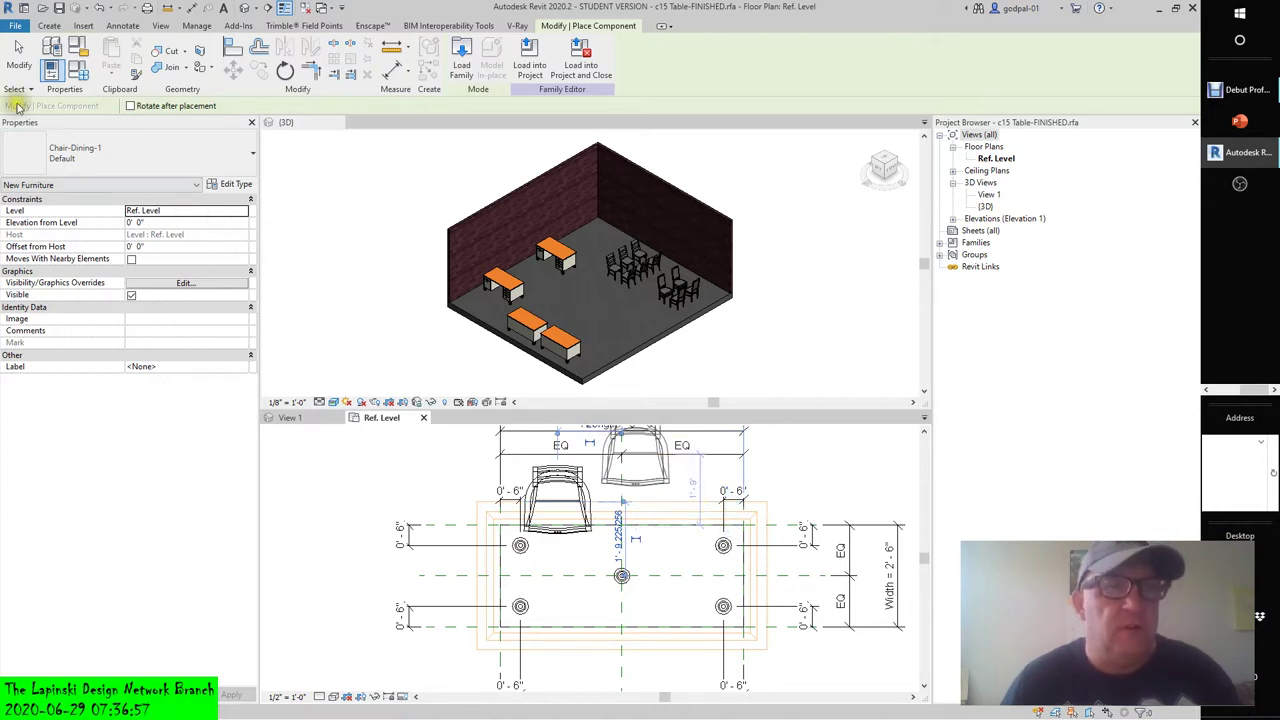
End chair placement, select the placed dining chair and bring up its Label choices.
click(19, 62)
click(560, 487)
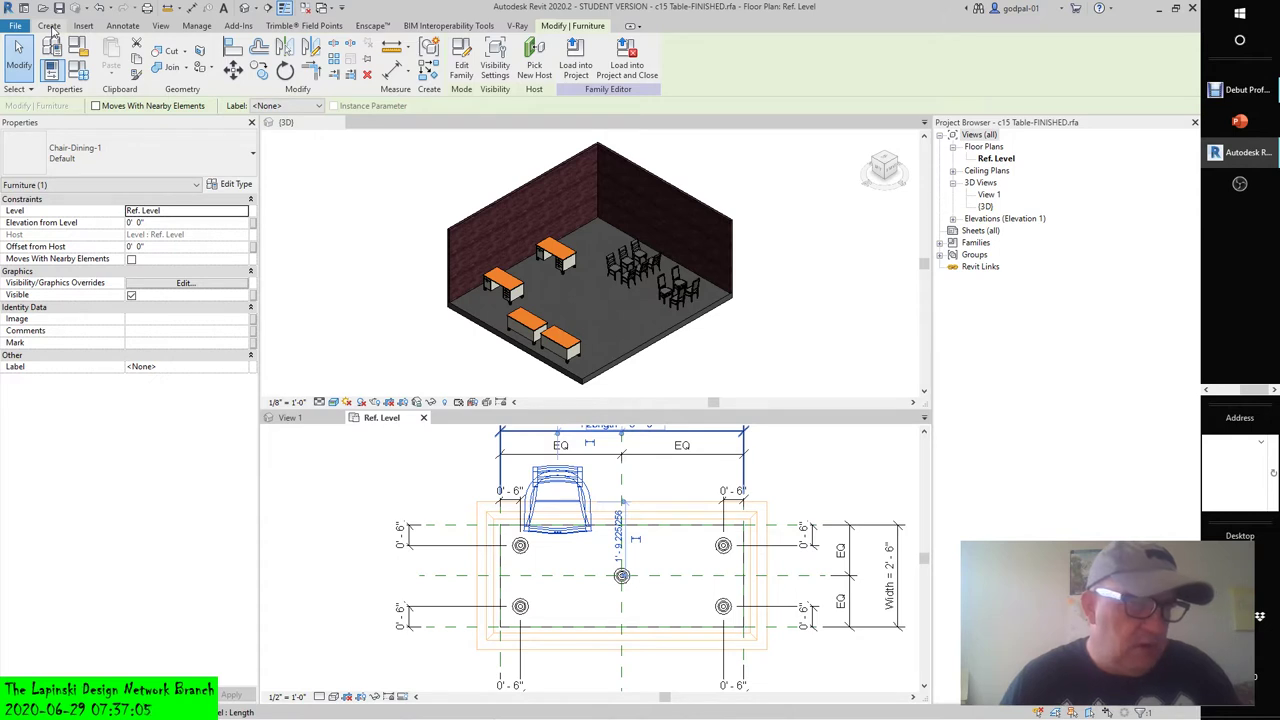
click(120, 26)
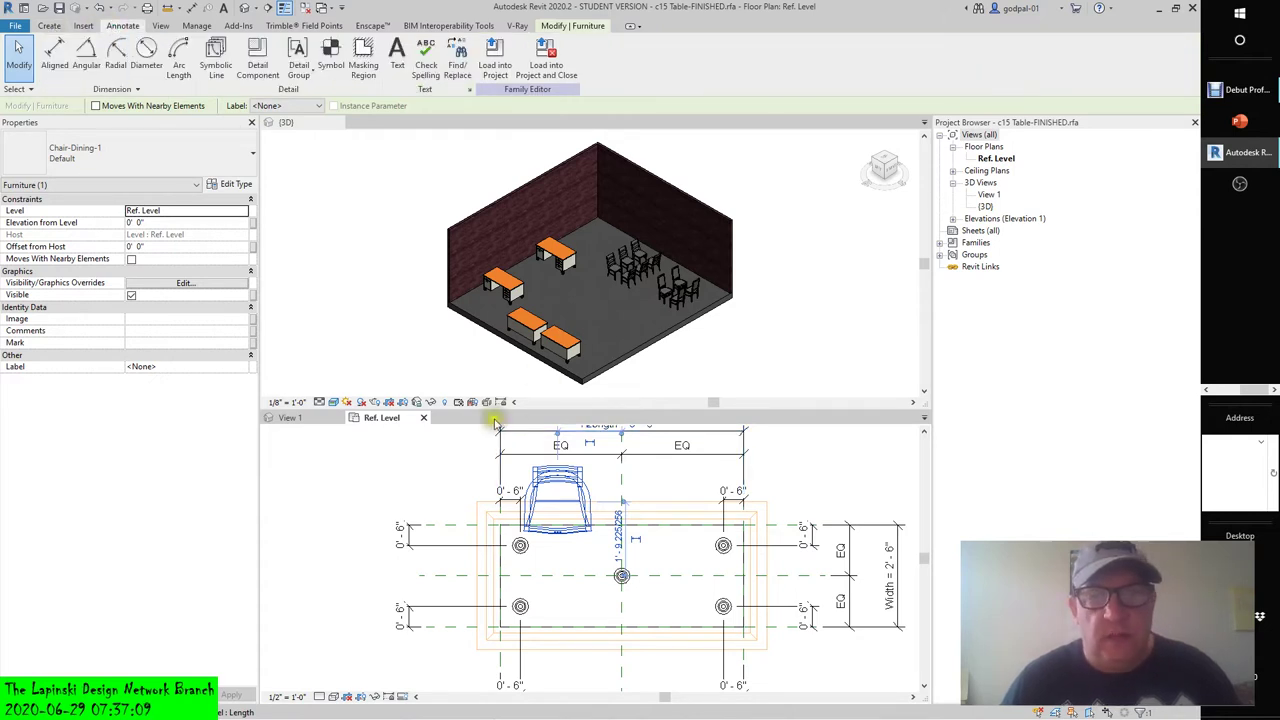
scroll(574, 490, up, 1)
middle_drag(574, 490, 580, 556)
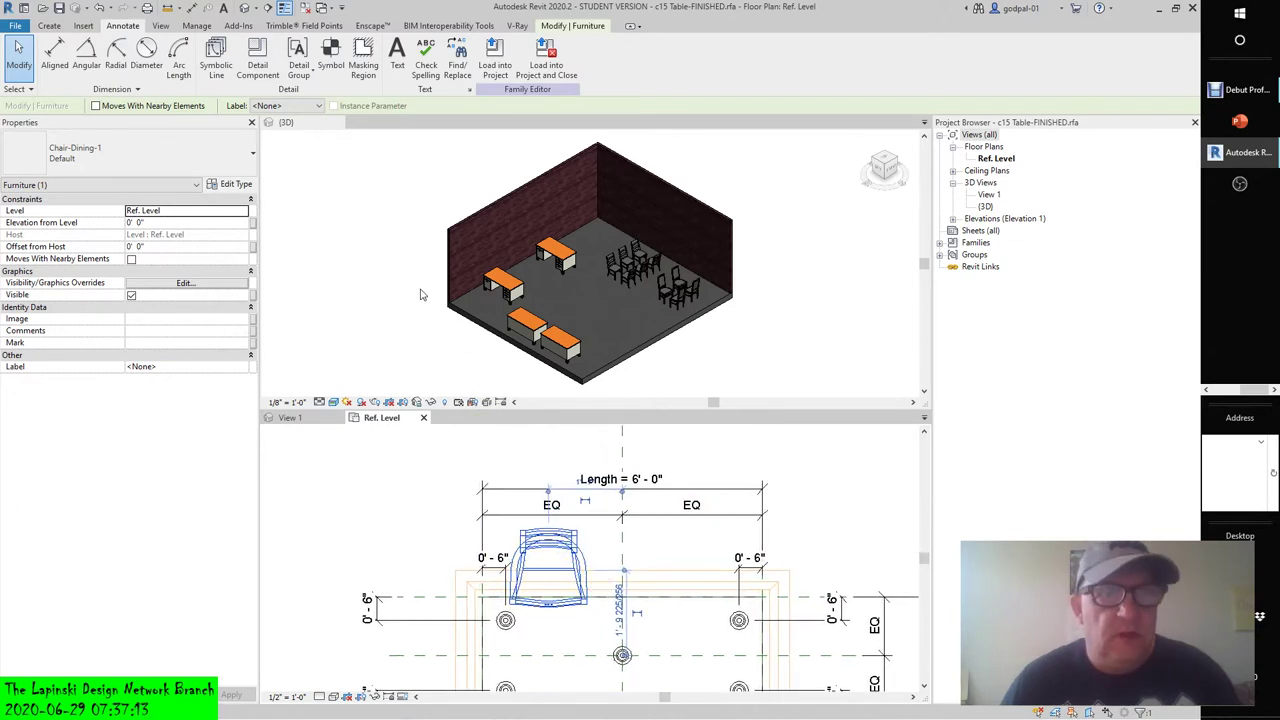
click(321, 106)
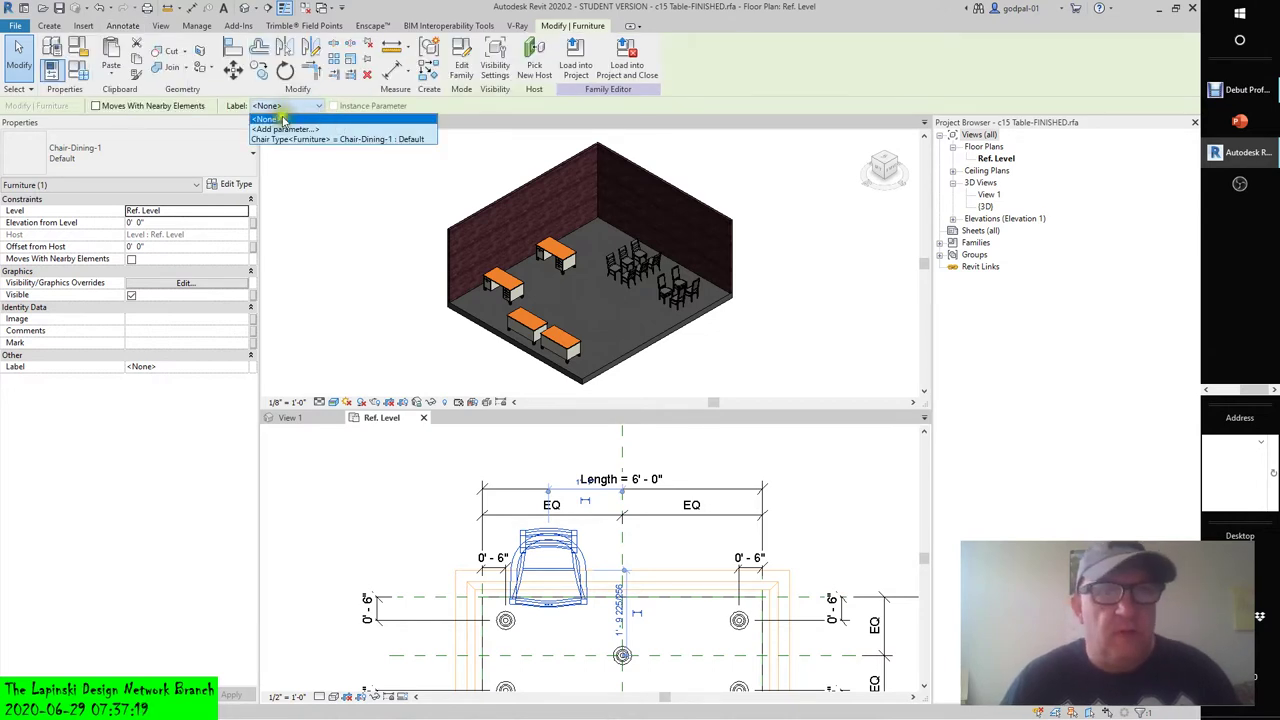
Abandon the duplicate 'Chair Type' parameter and label the chair with existing Chair Type<Furniture>.
click(285, 129)
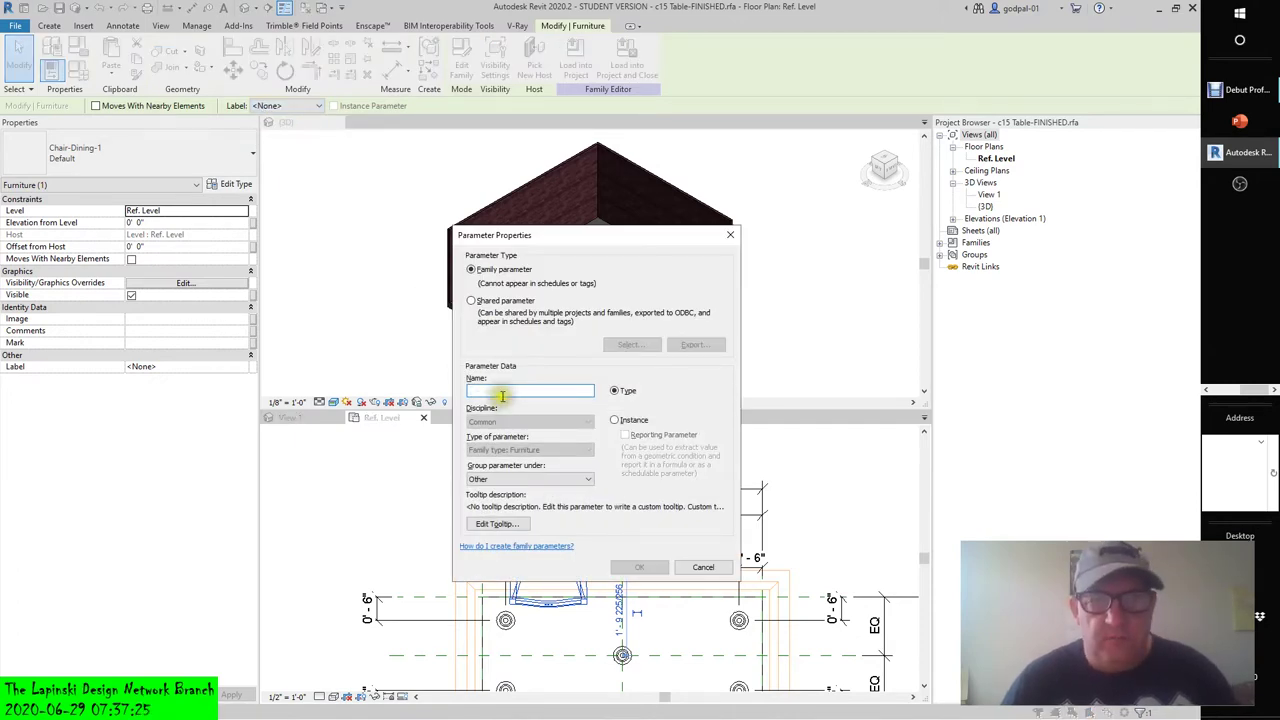
text(Chair)
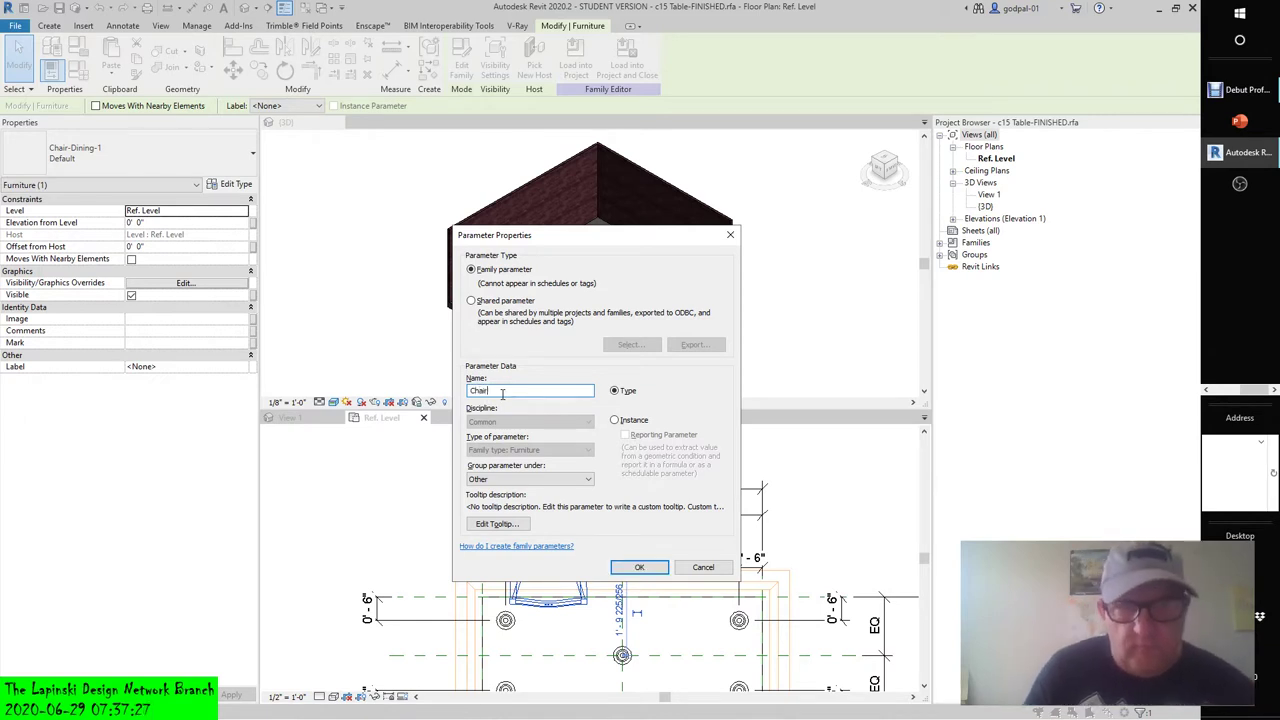
text( Type)
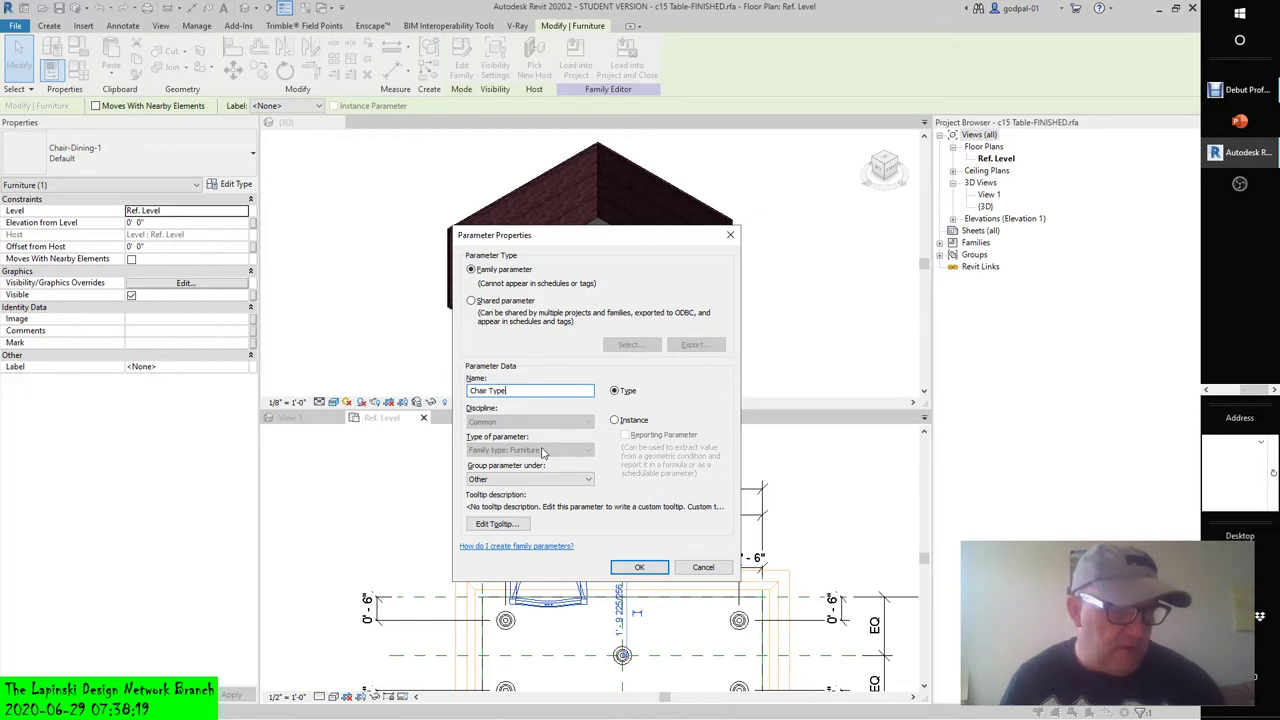
click(549, 454)
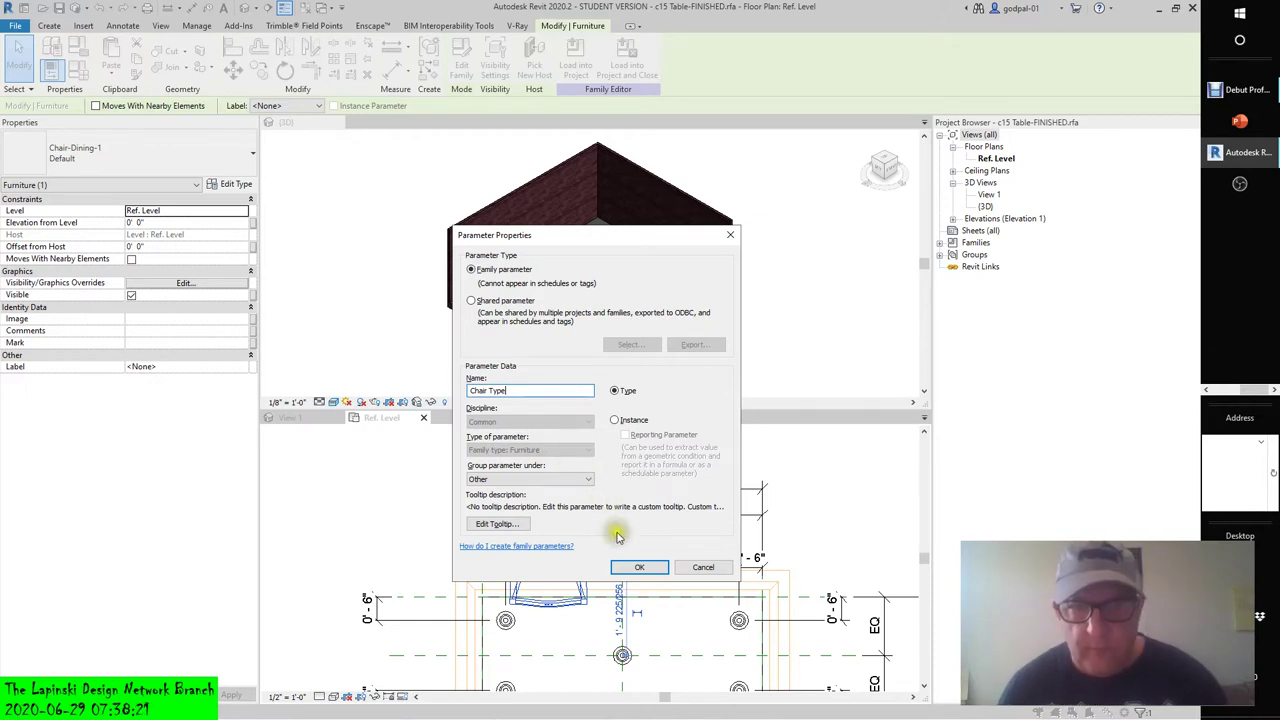
click(639, 567)
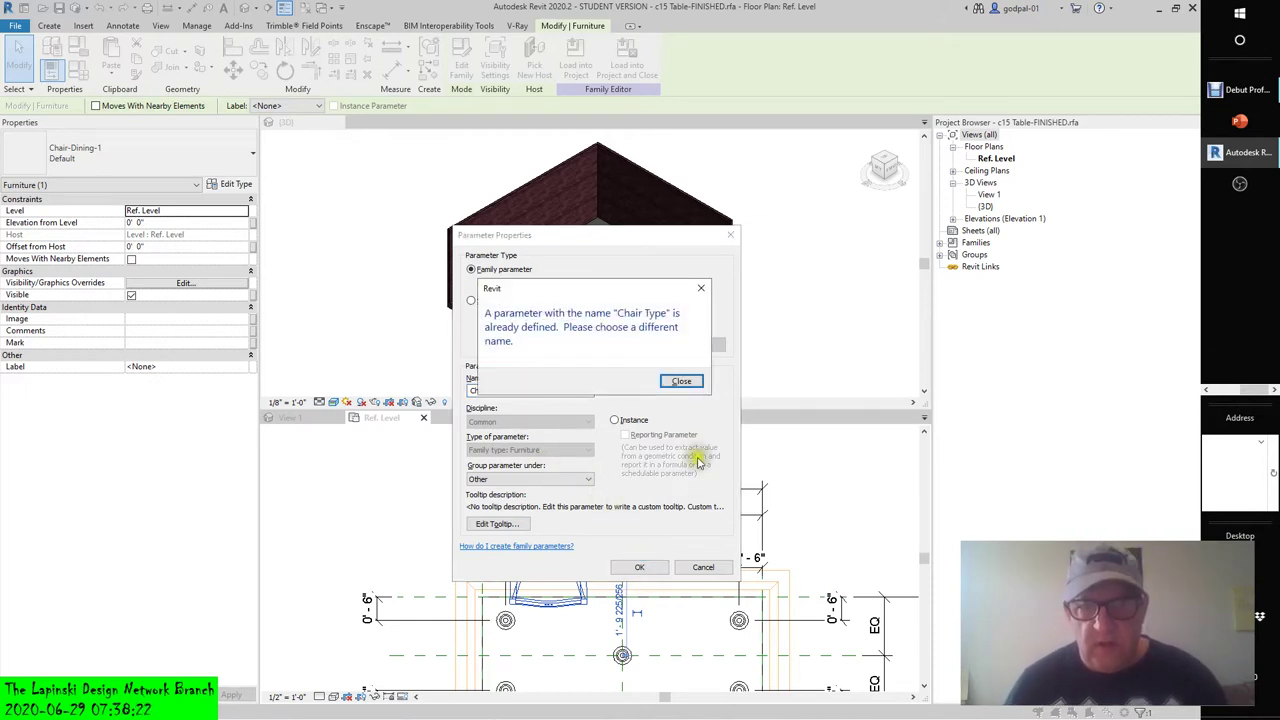
click(680, 381)
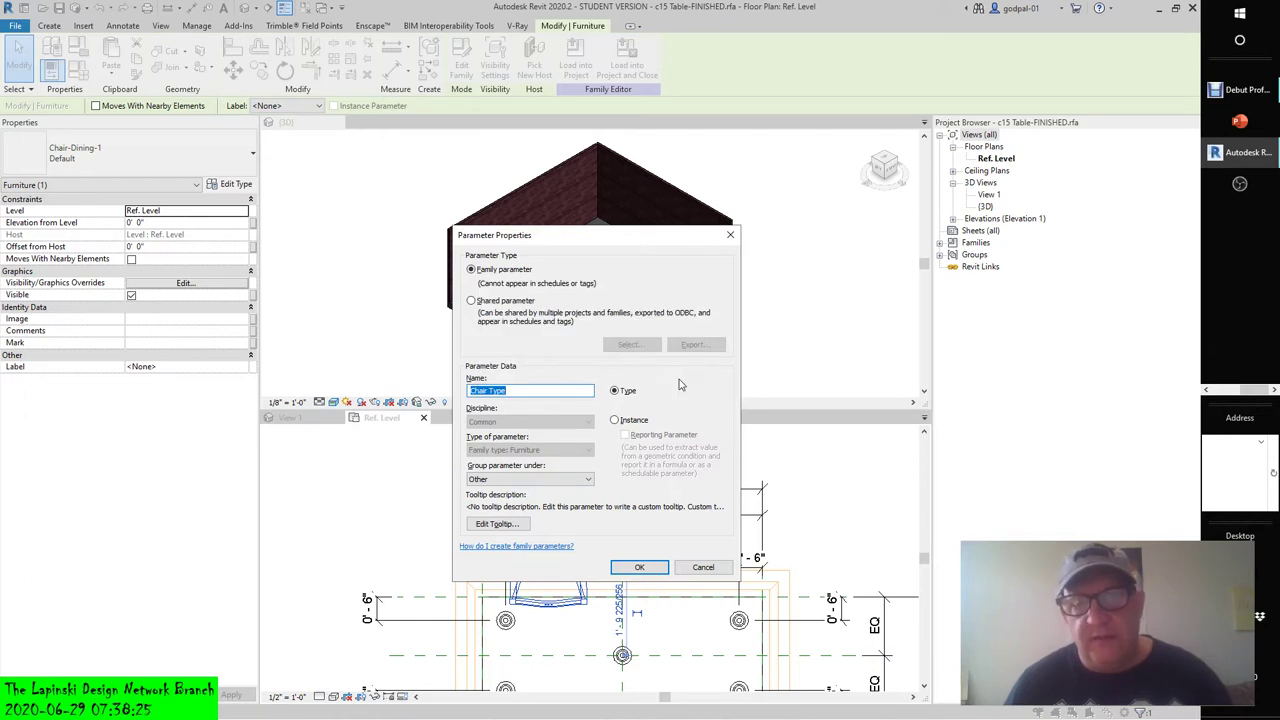
click(703, 567)
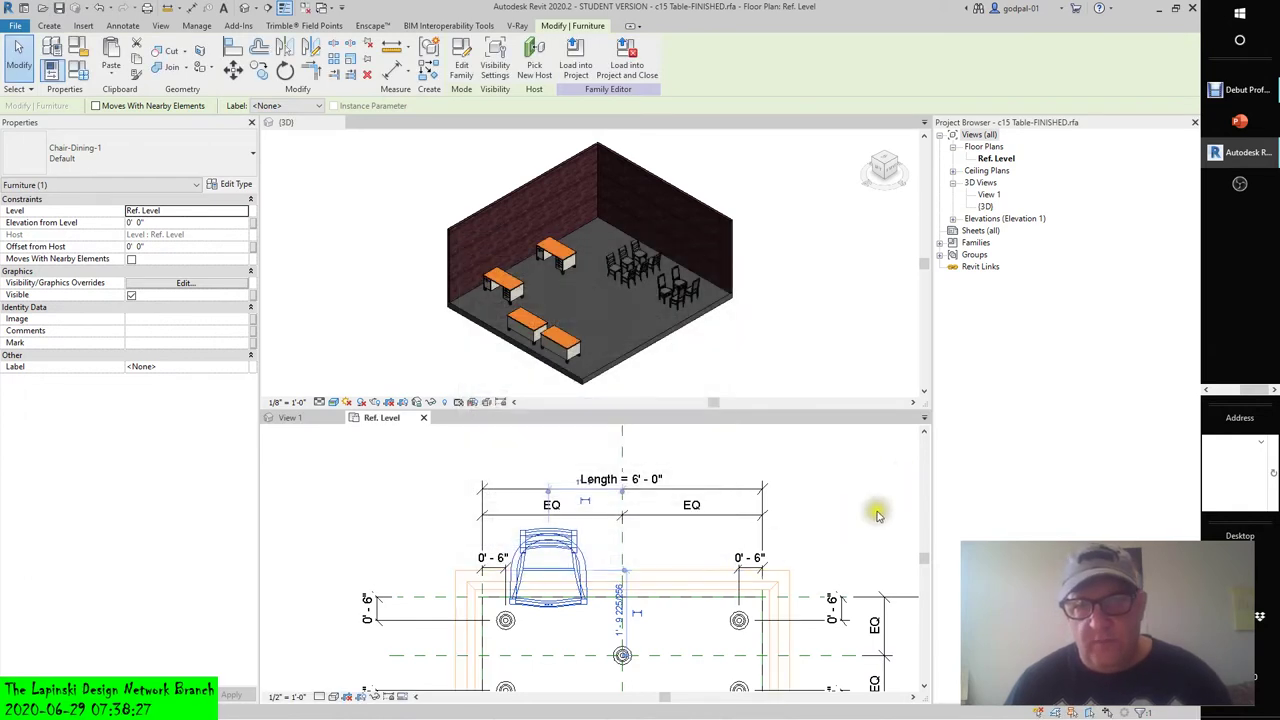
click(317, 106)
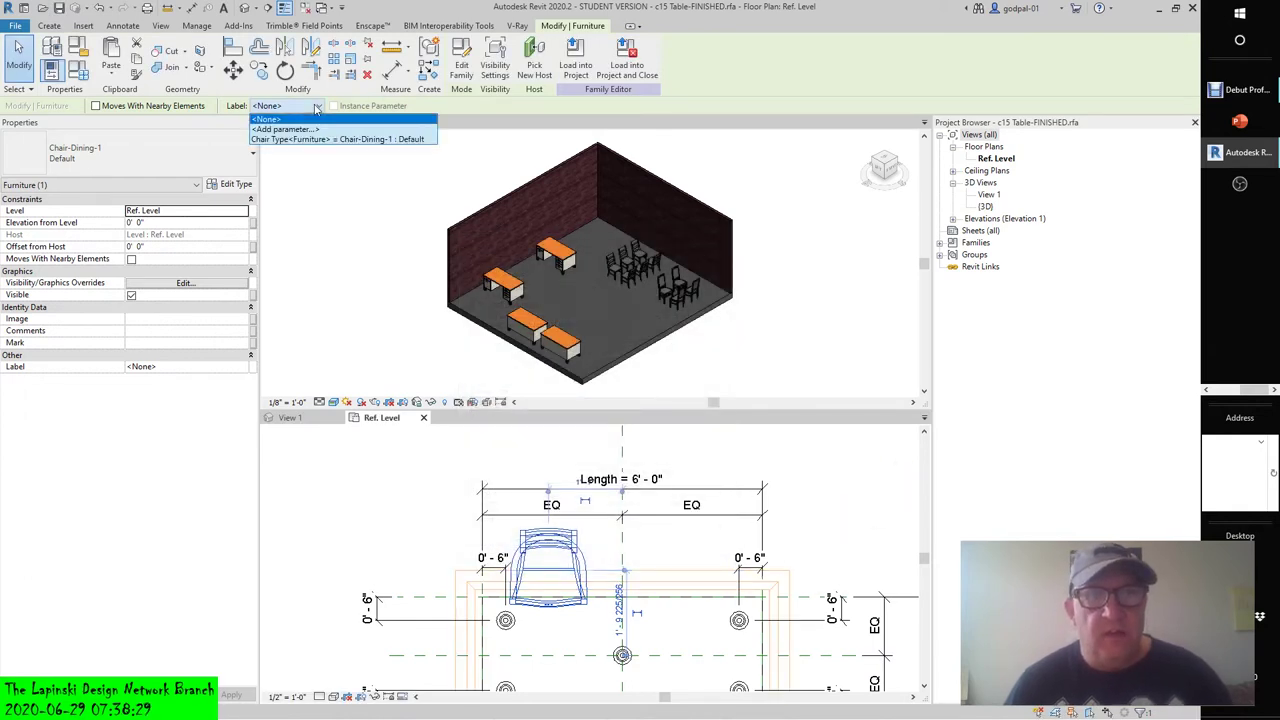
click(305, 139)
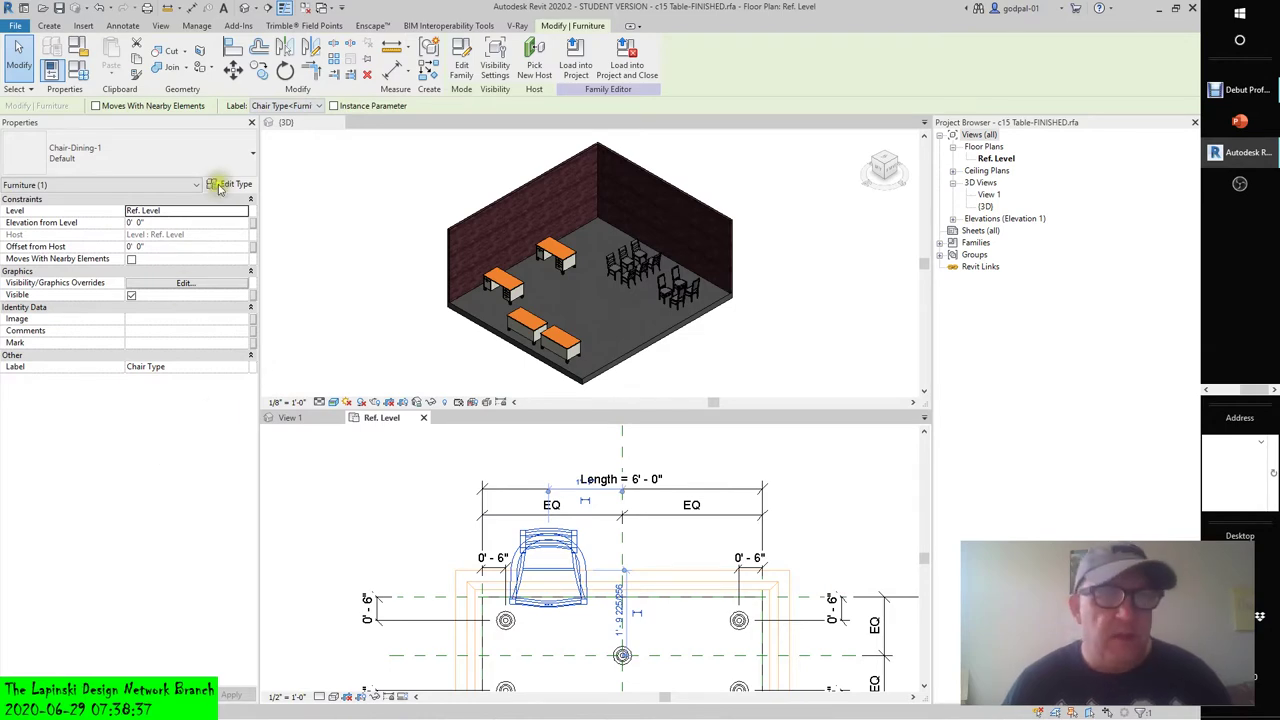
Associate the dining chair's chair material with the Nested Chair Material parameter in Type Properties.
click(224, 183)
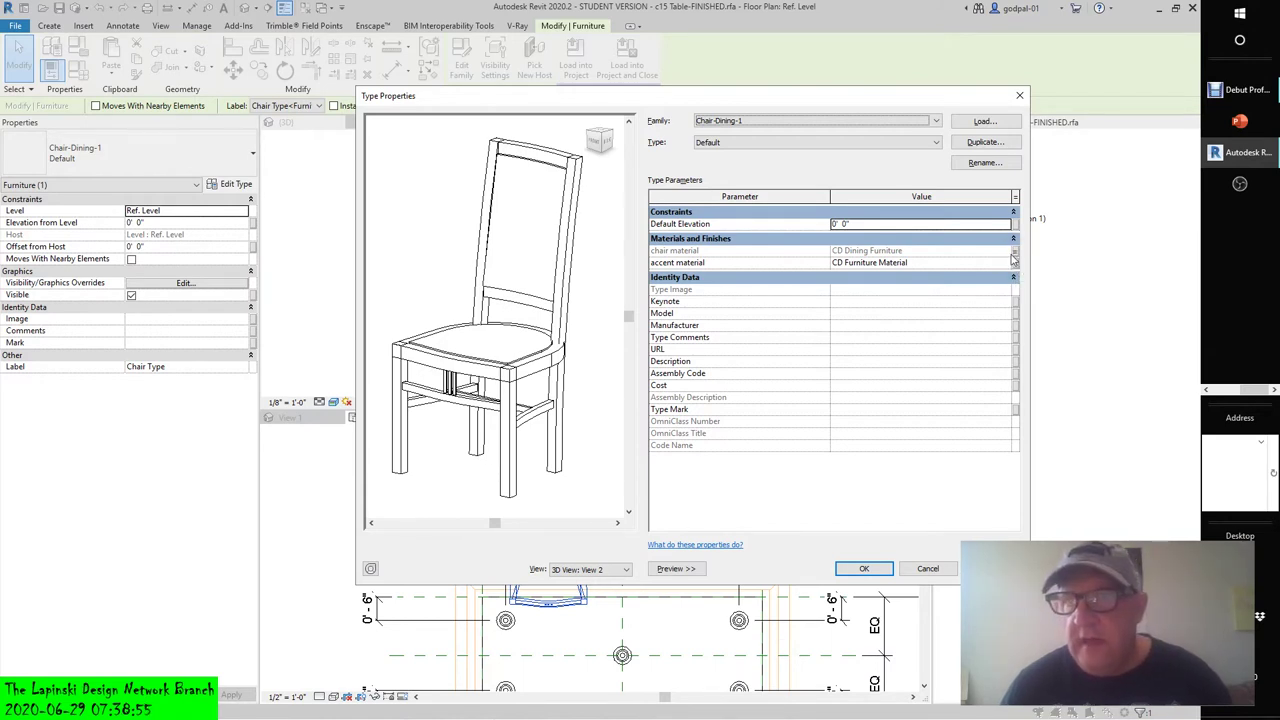
click(1017, 257)
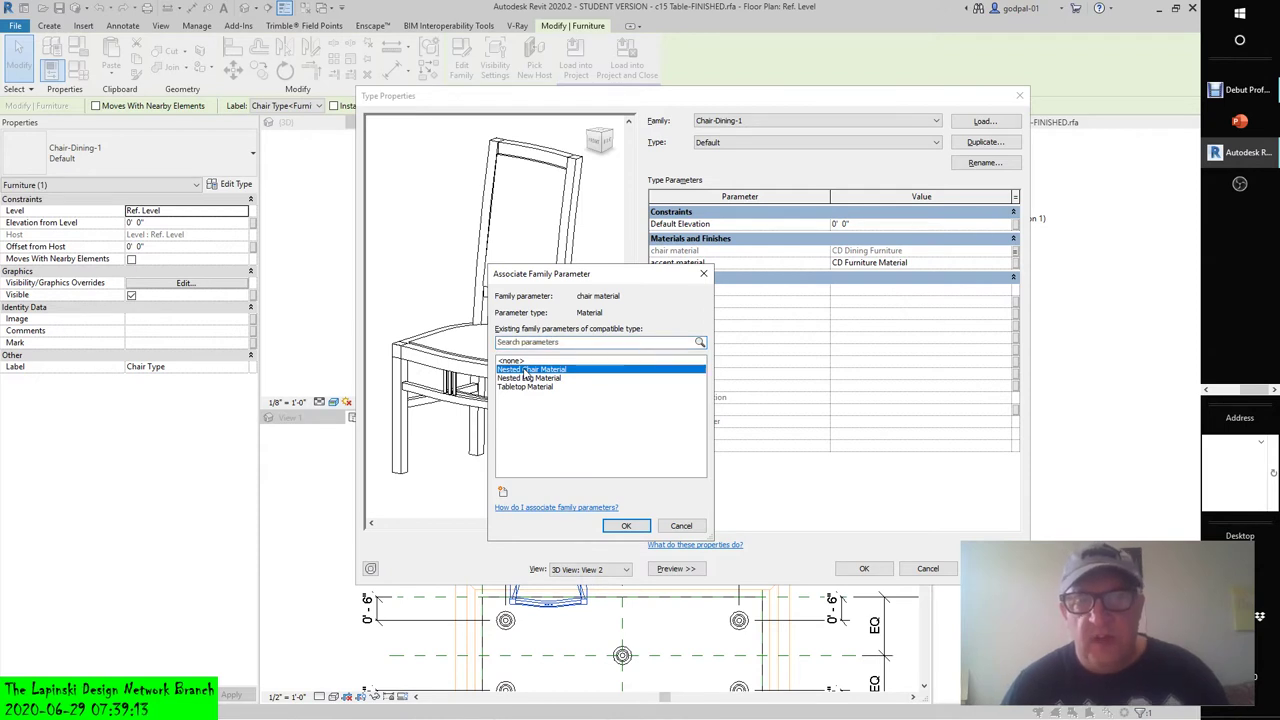
click(626, 525)
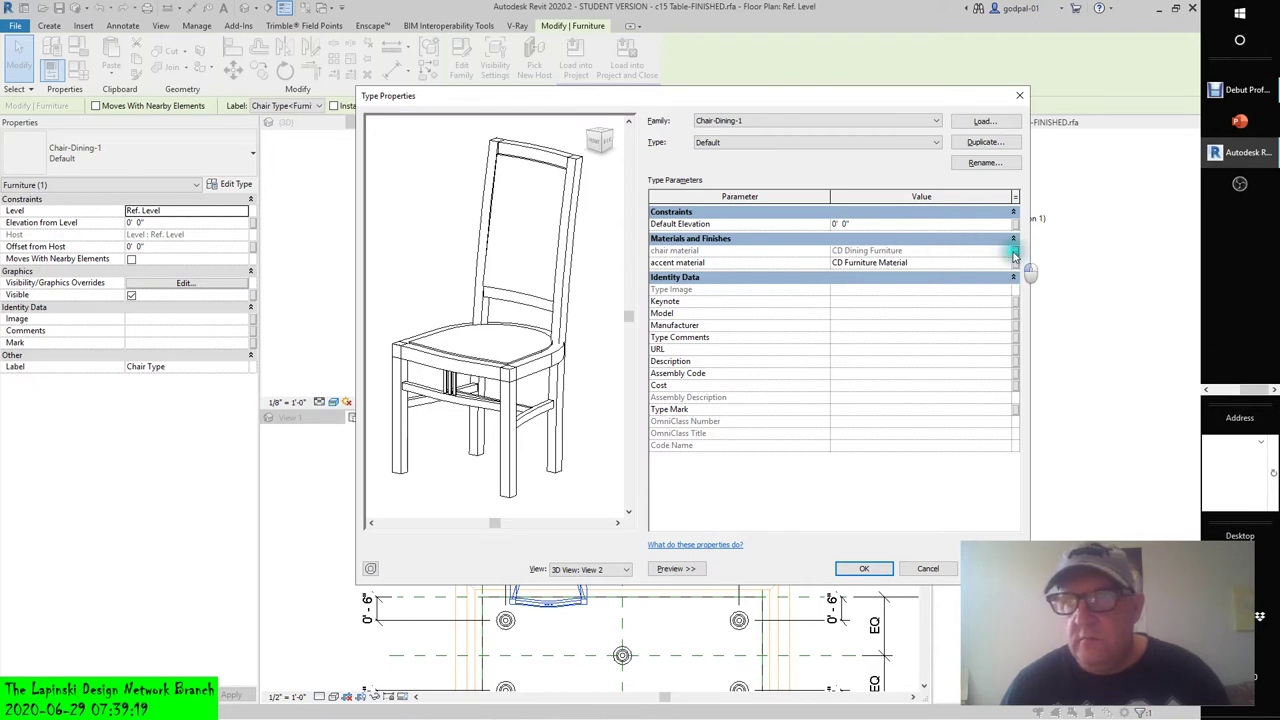
click(1014, 257)
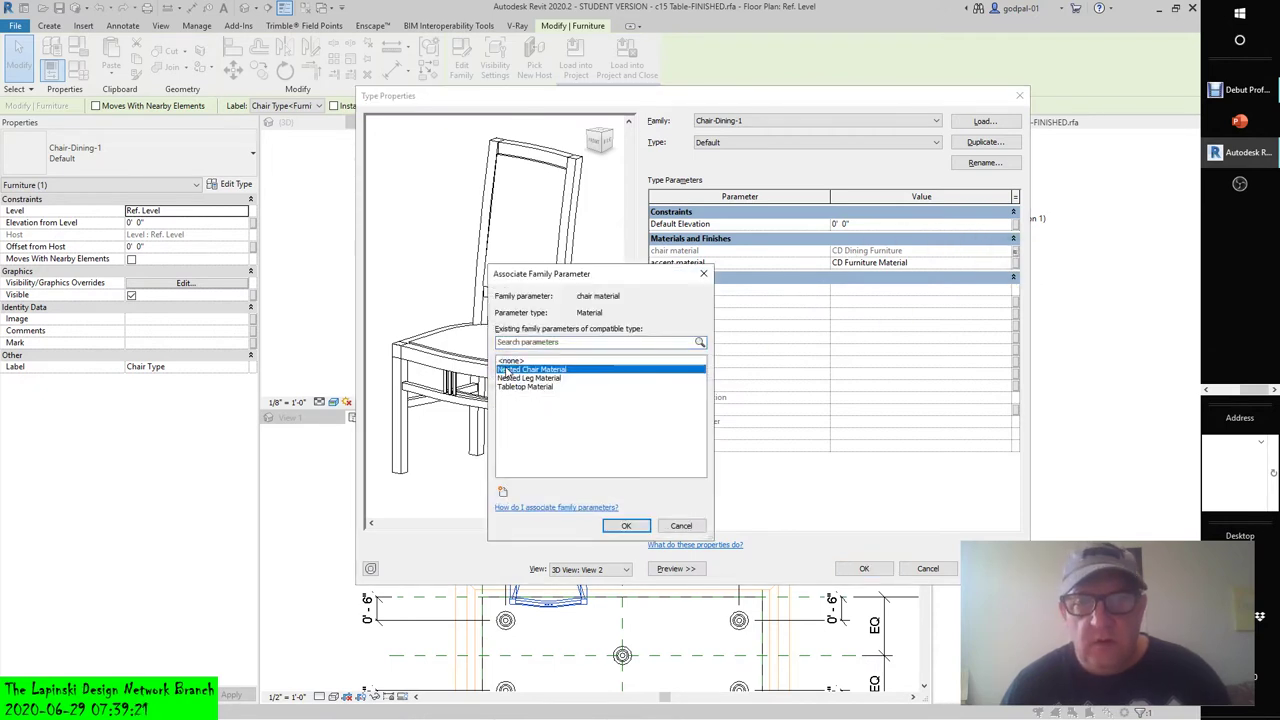
click(681, 526)
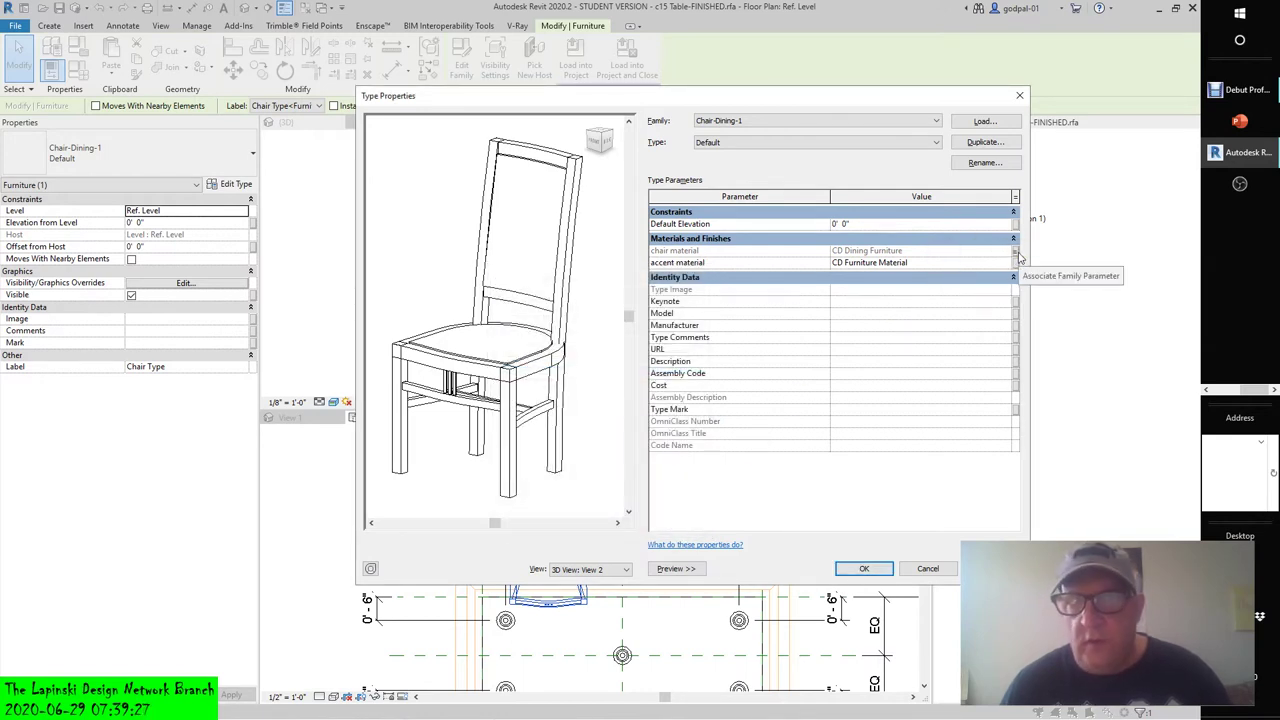
click(1017, 257)
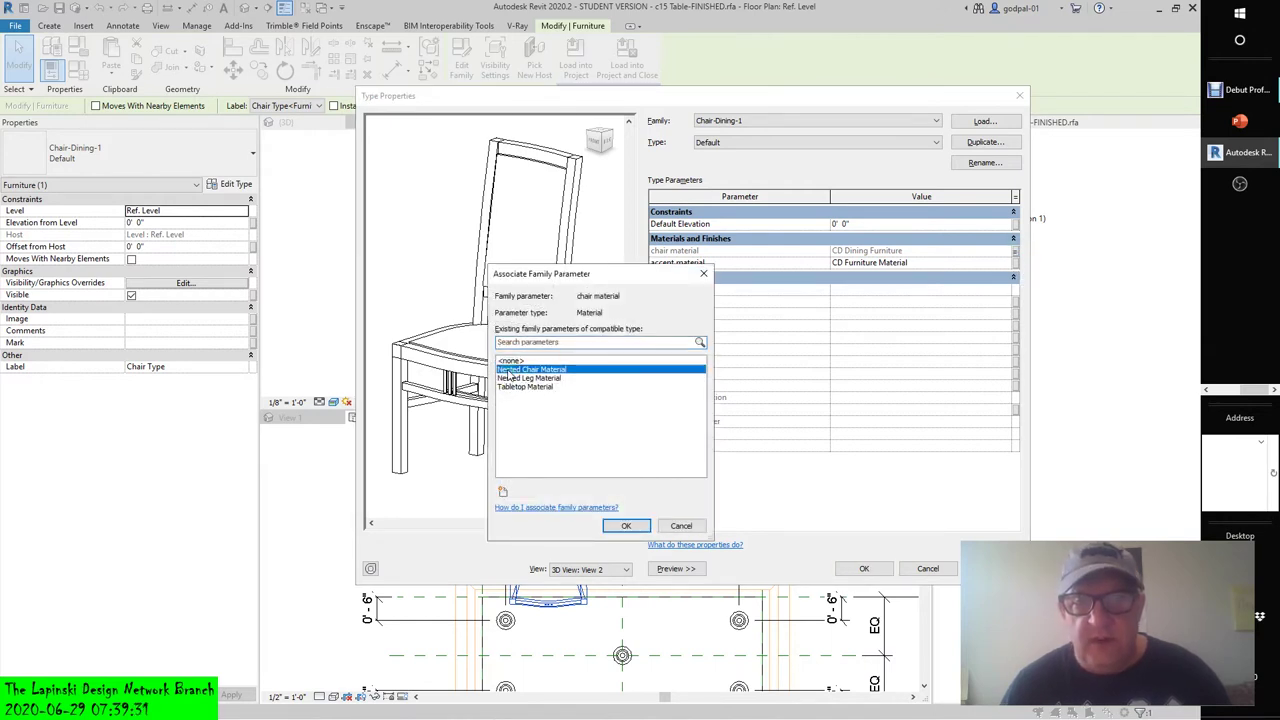
click(626, 525)
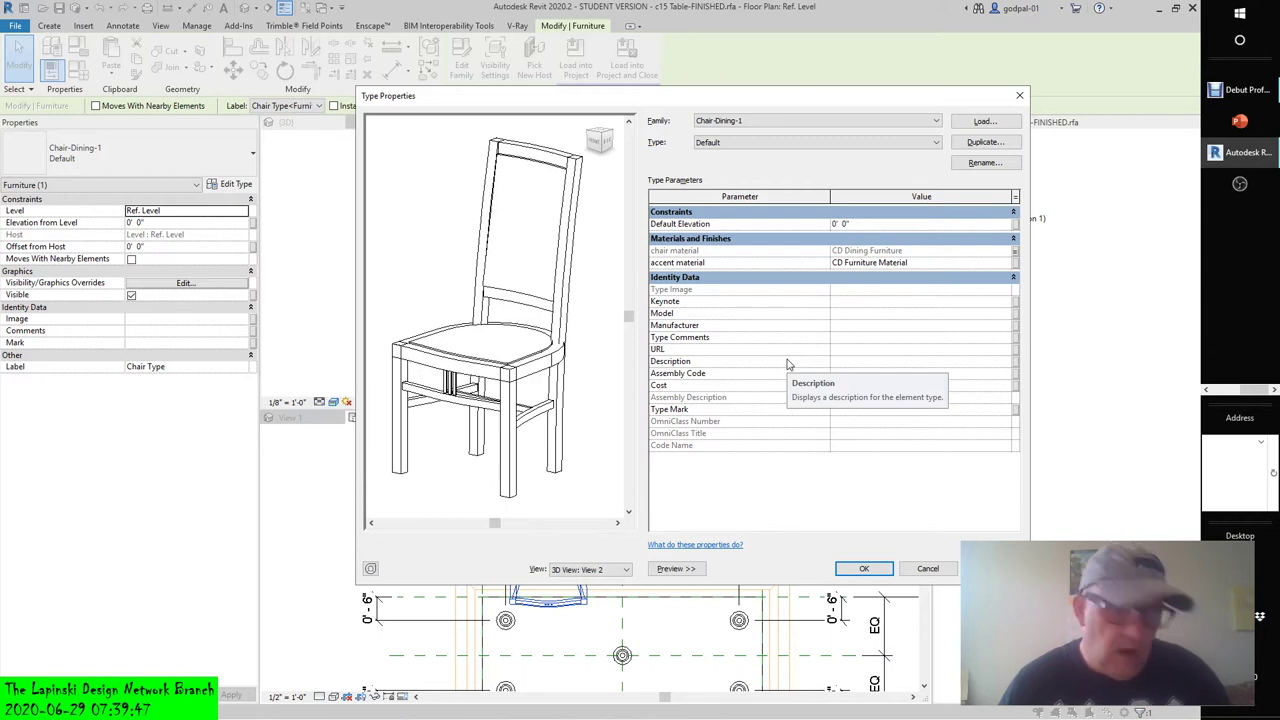
click(863, 567)
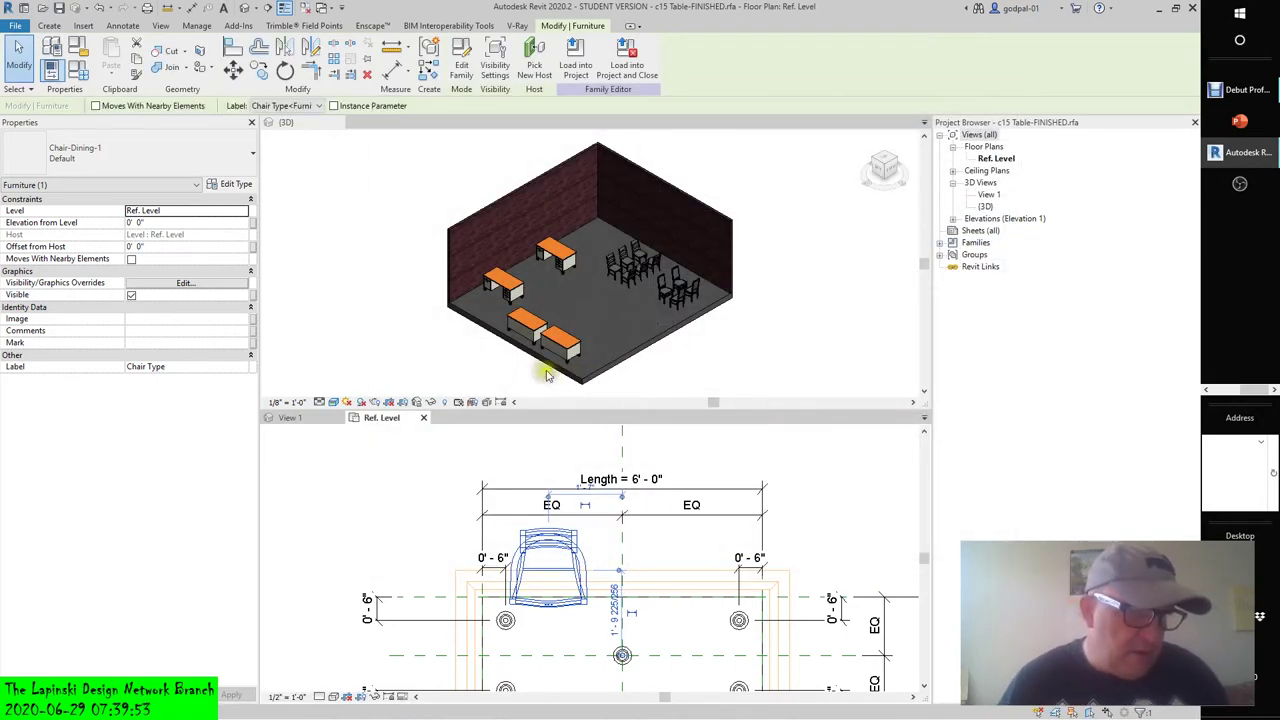
Align the chair's Center (Left/Right) reference to the Back reference plane and lock it.
click(230, 52)
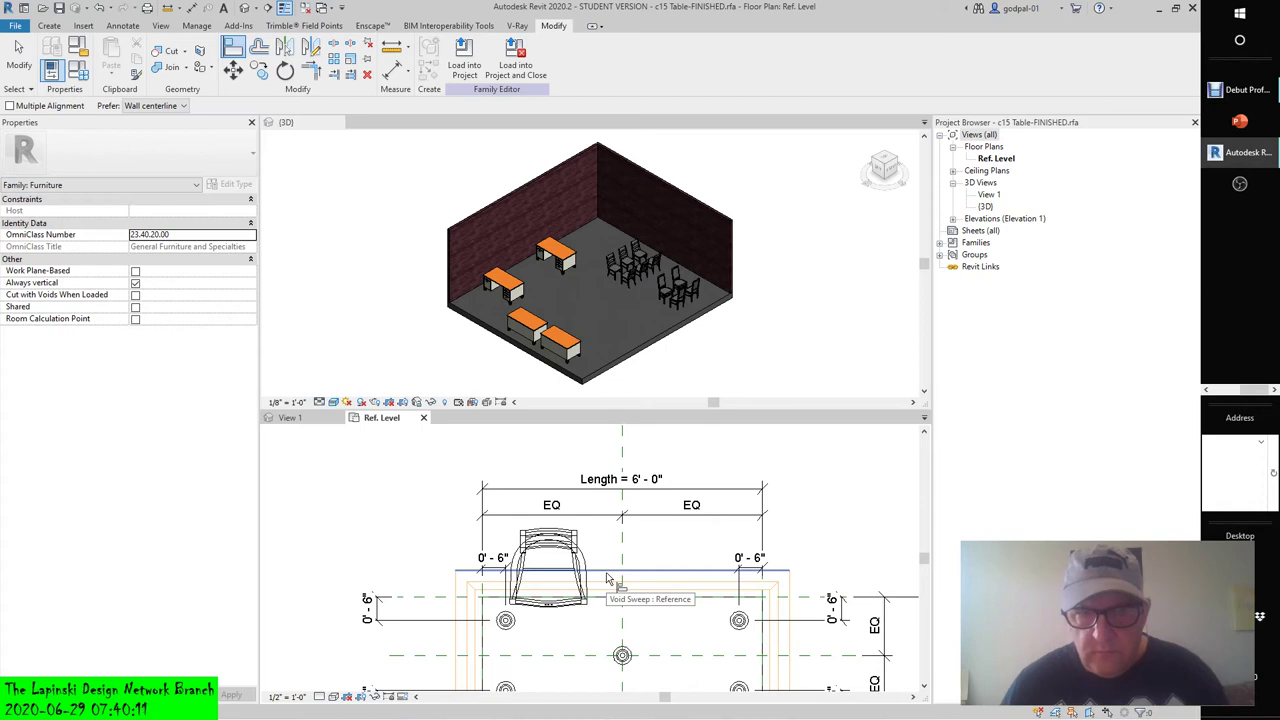
scroll(607, 580, down, 3)
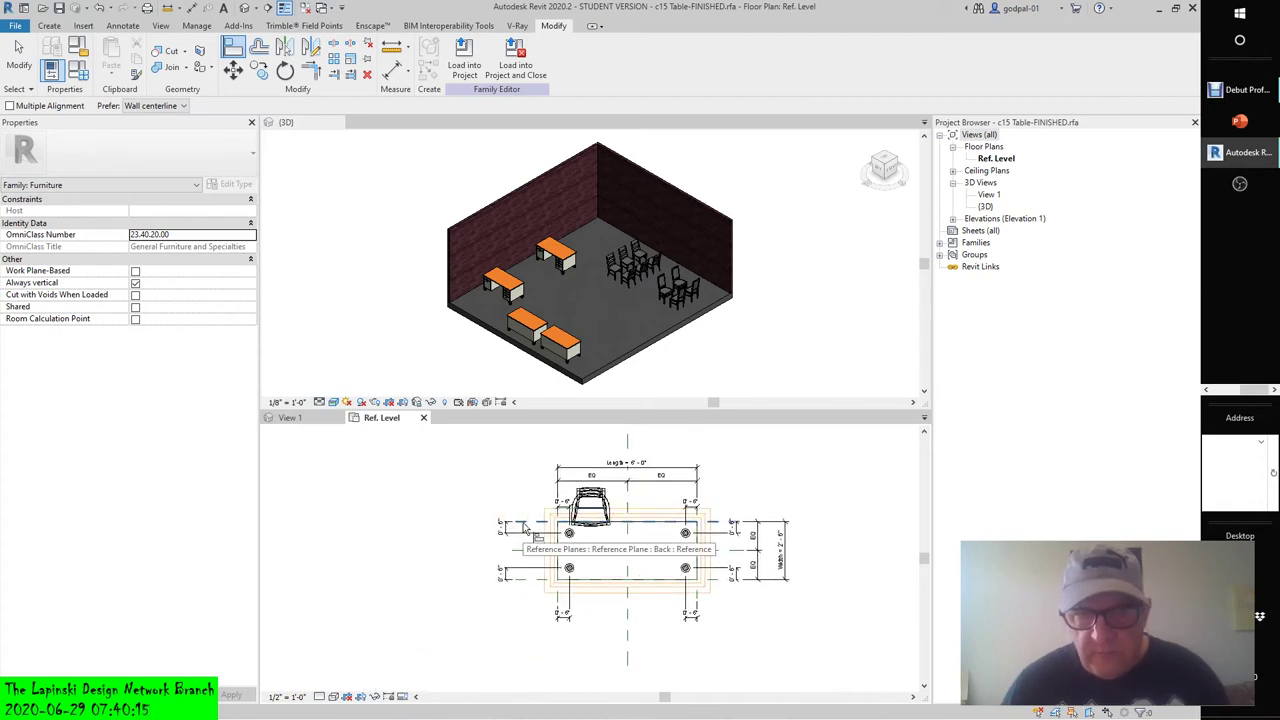
click(523, 528)
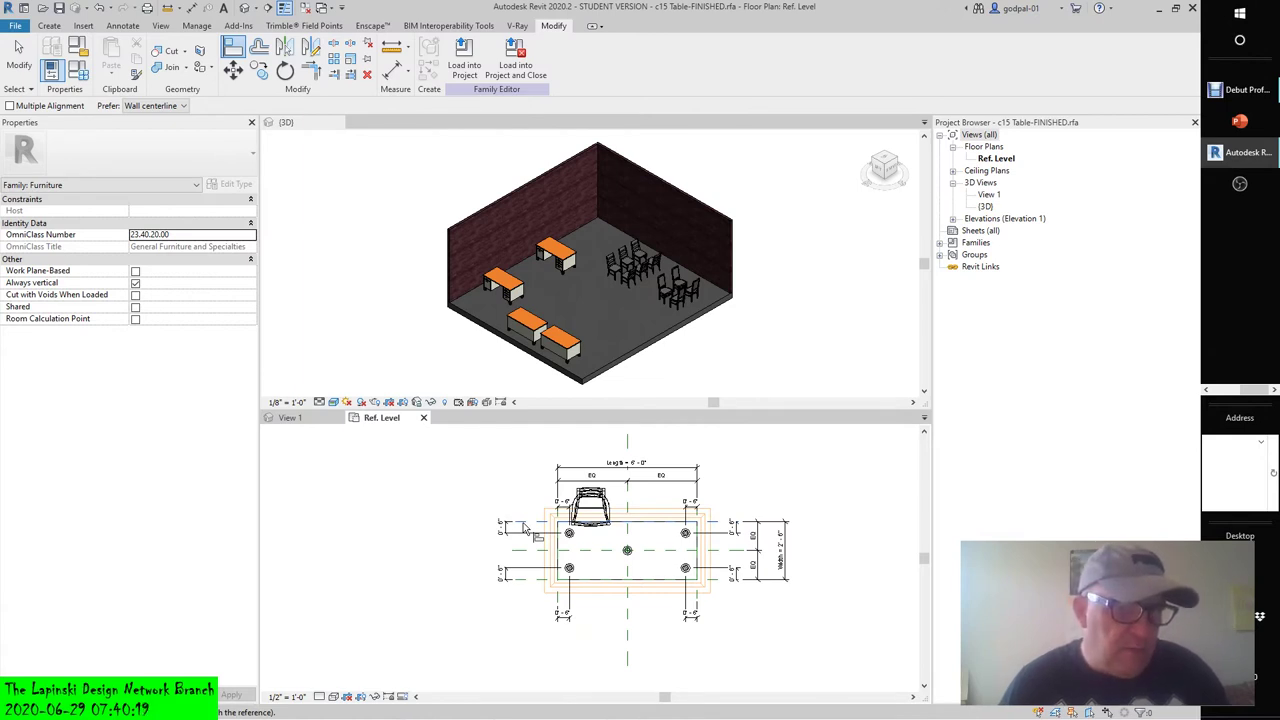
scroll(590, 520, up, 5)
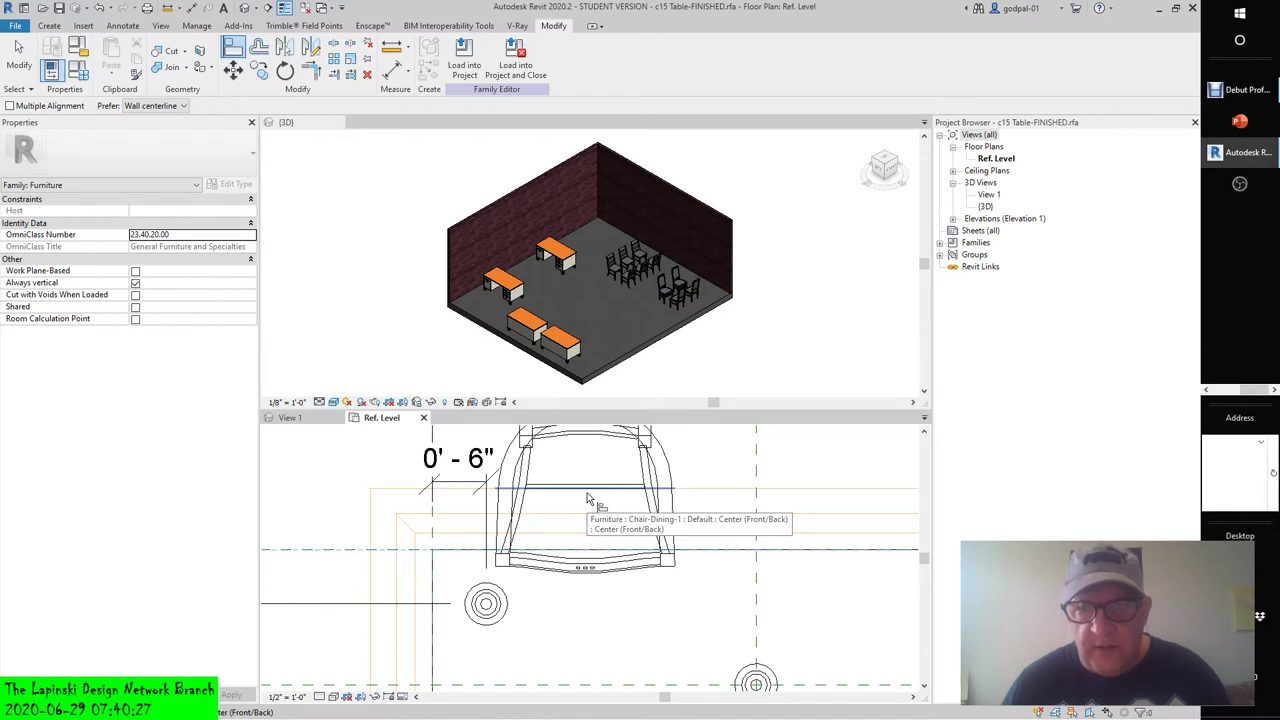
key(ctrl+z)
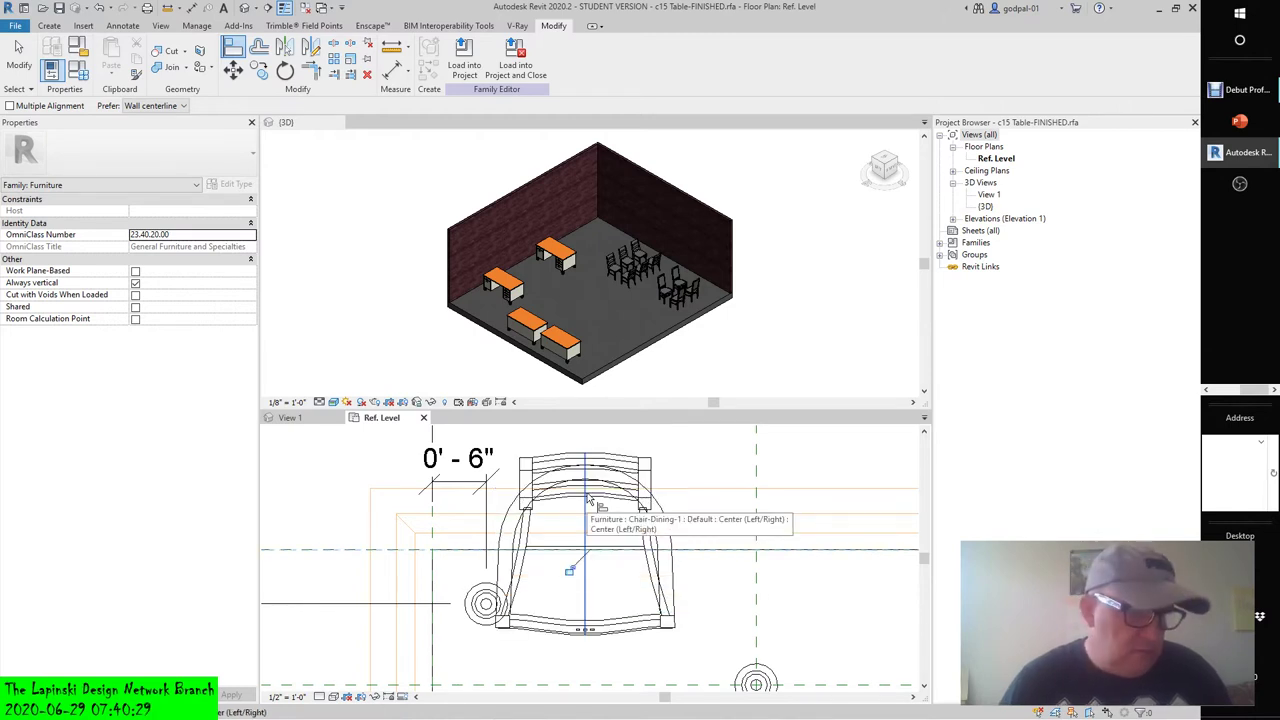
click(571, 557)
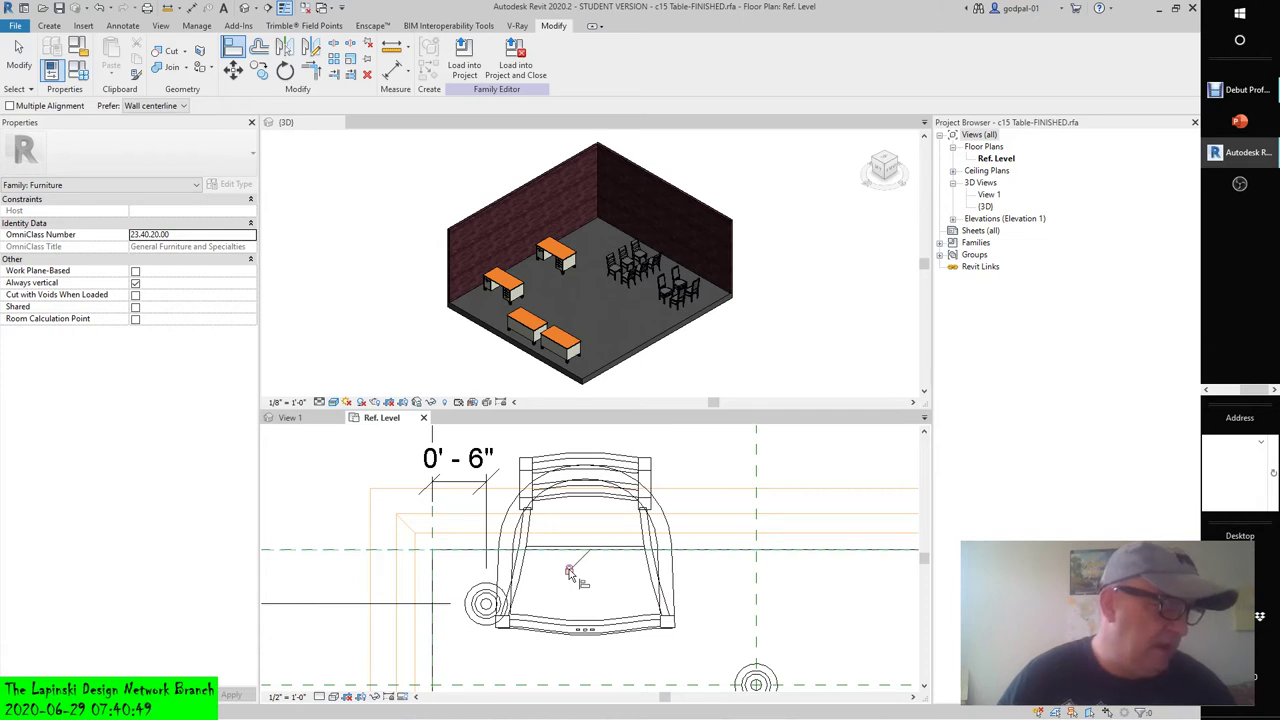
click(569, 571)
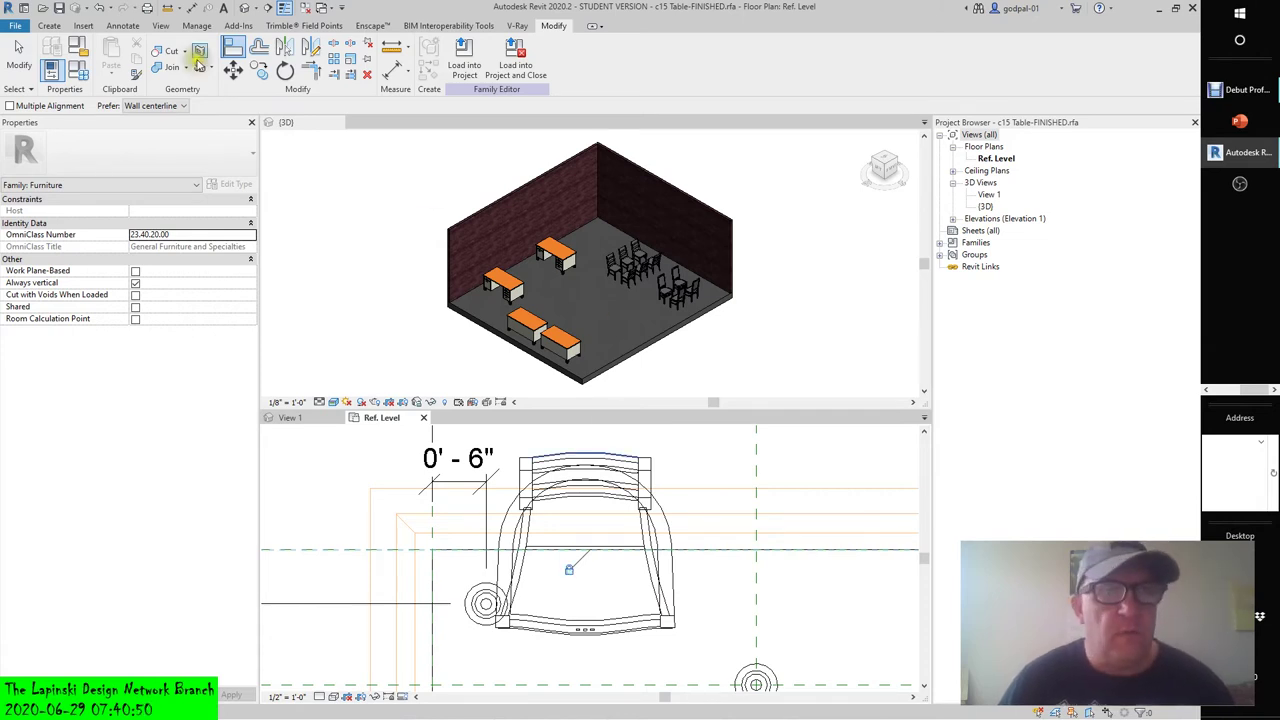
click(122, 25)
Add an aligned dimension from the right reference line to the chair, placed below the table centre.
click(61, 52)
scroll(712, 538, down, 5)
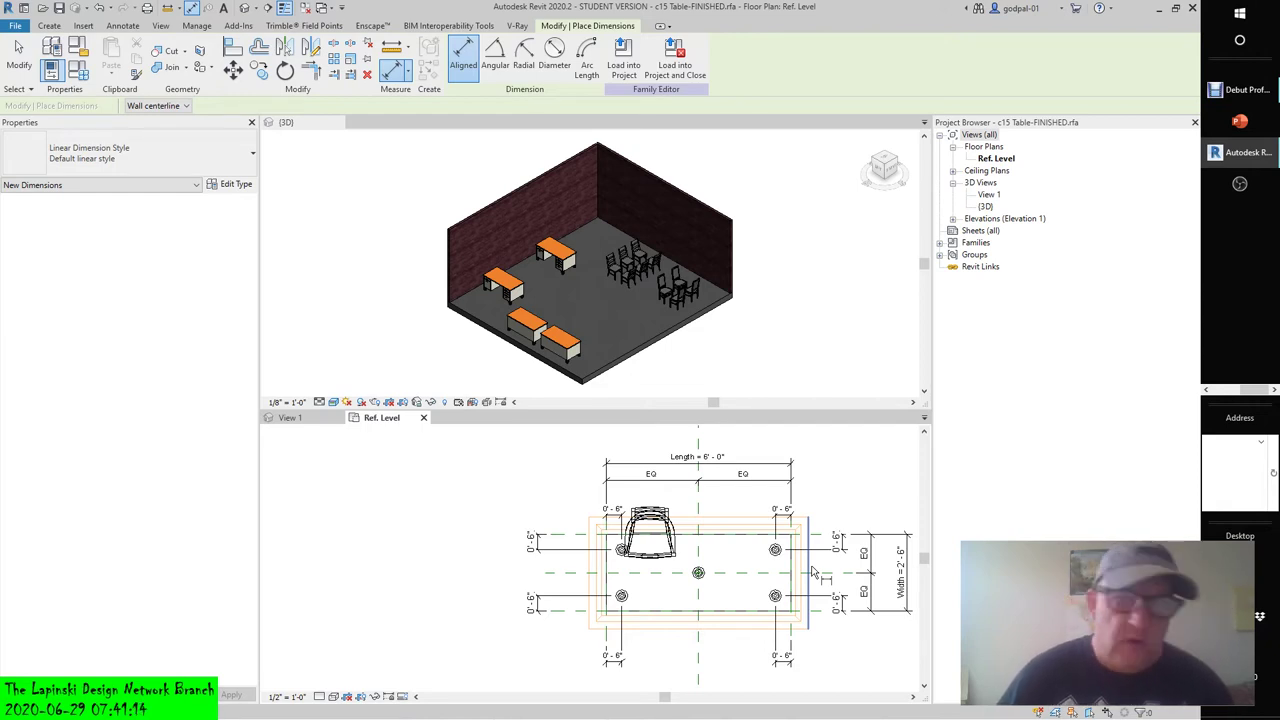
click(810, 572)
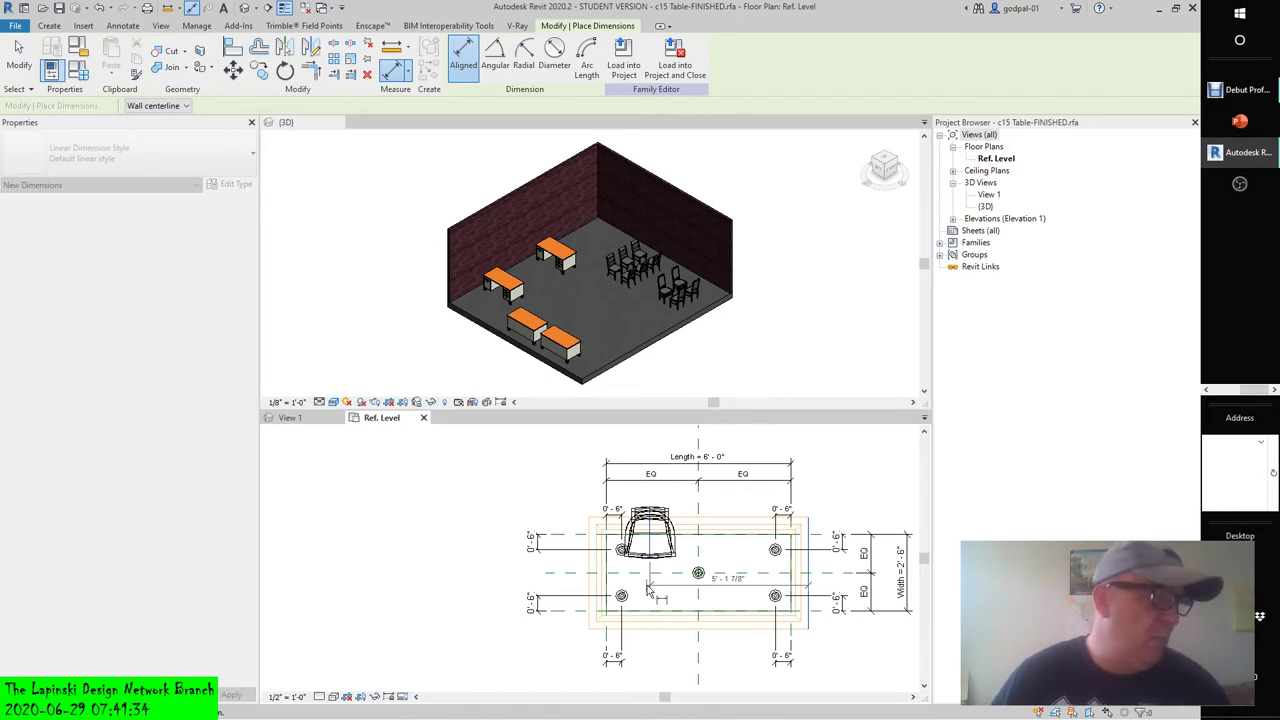
click(646, 592)
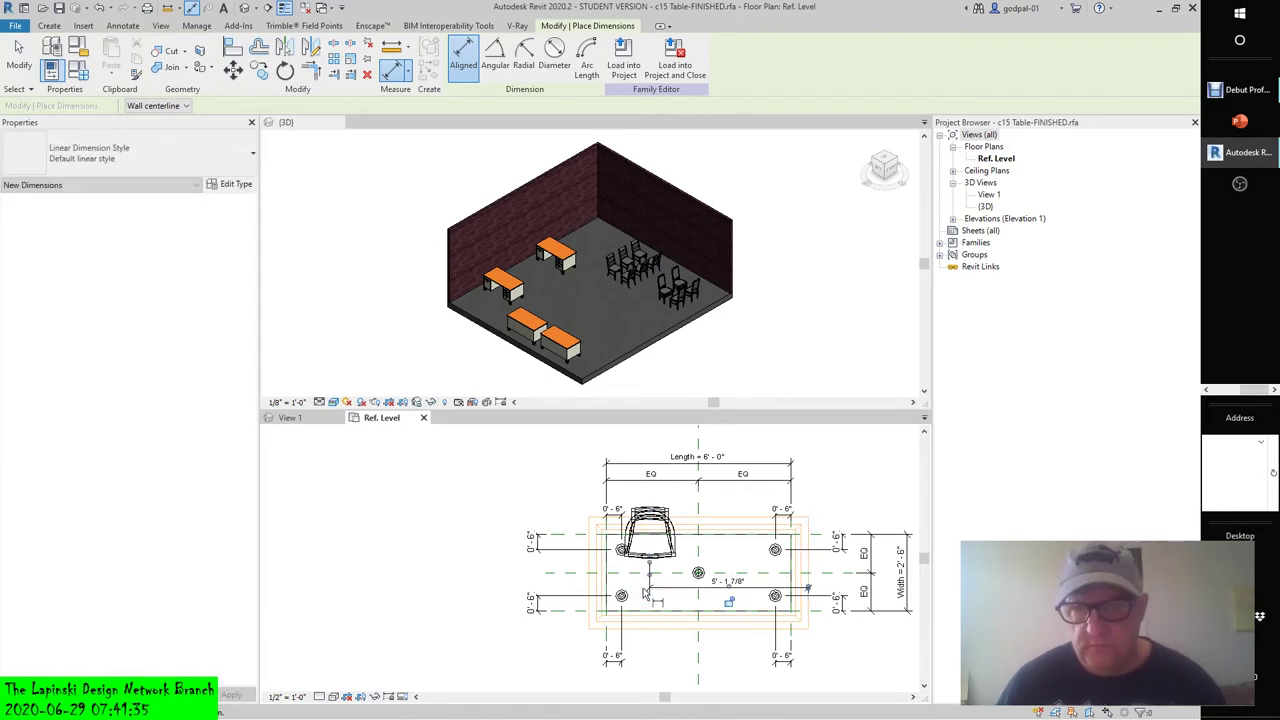
click(738, 589)
key(Escape)
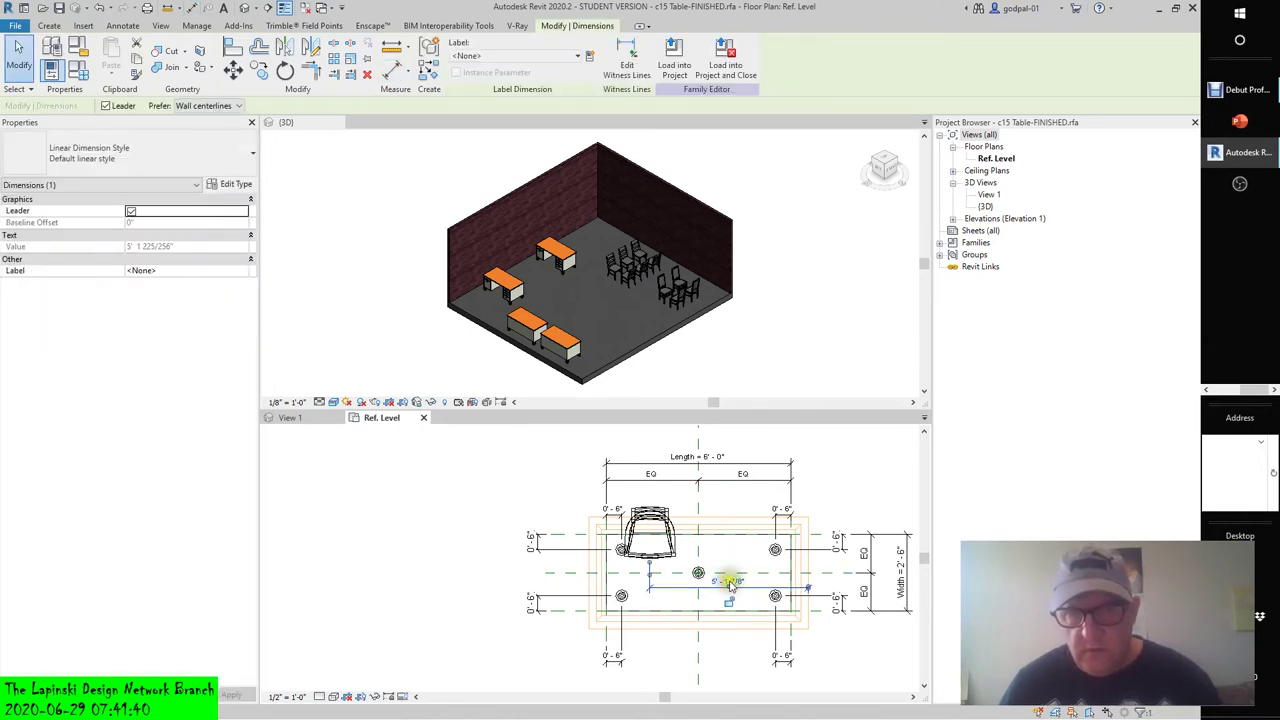
key(Escape)
Slide the chair along the back edge and set its distance from the right reference to 1'-8".
click(666, 557)
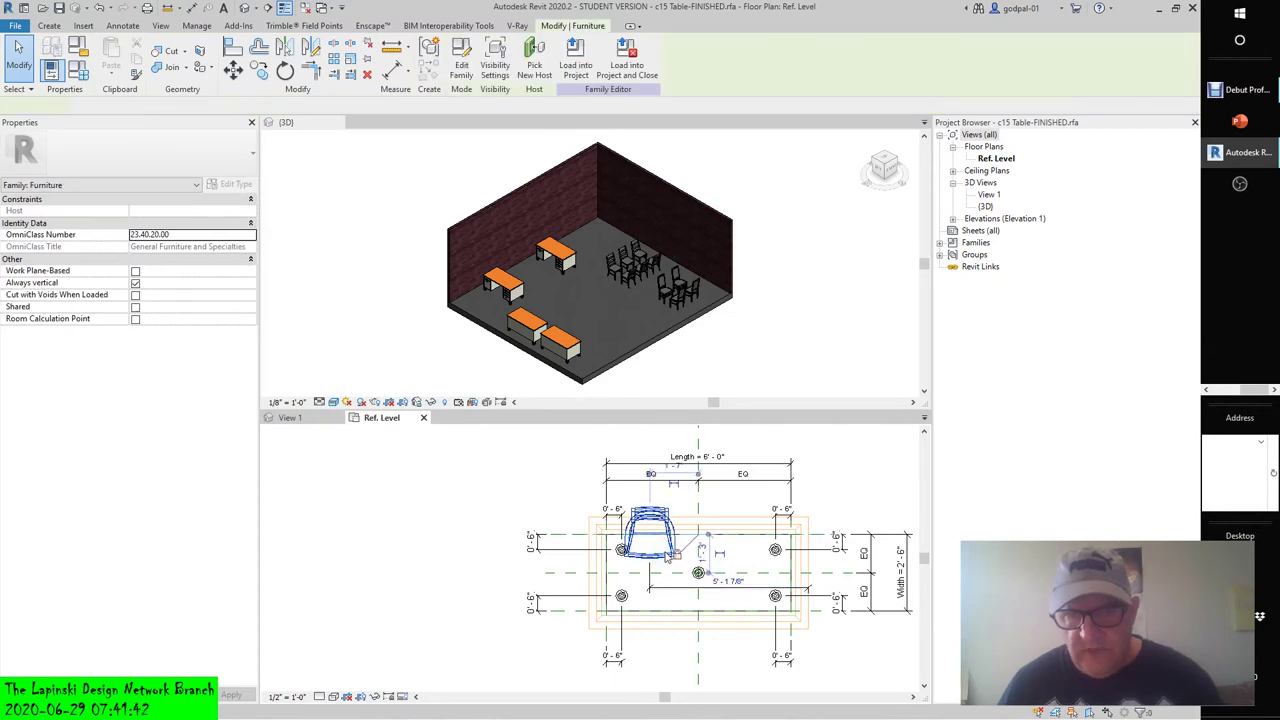
drag(650, 551, 678, 551)
click(742, 577)
text(1)
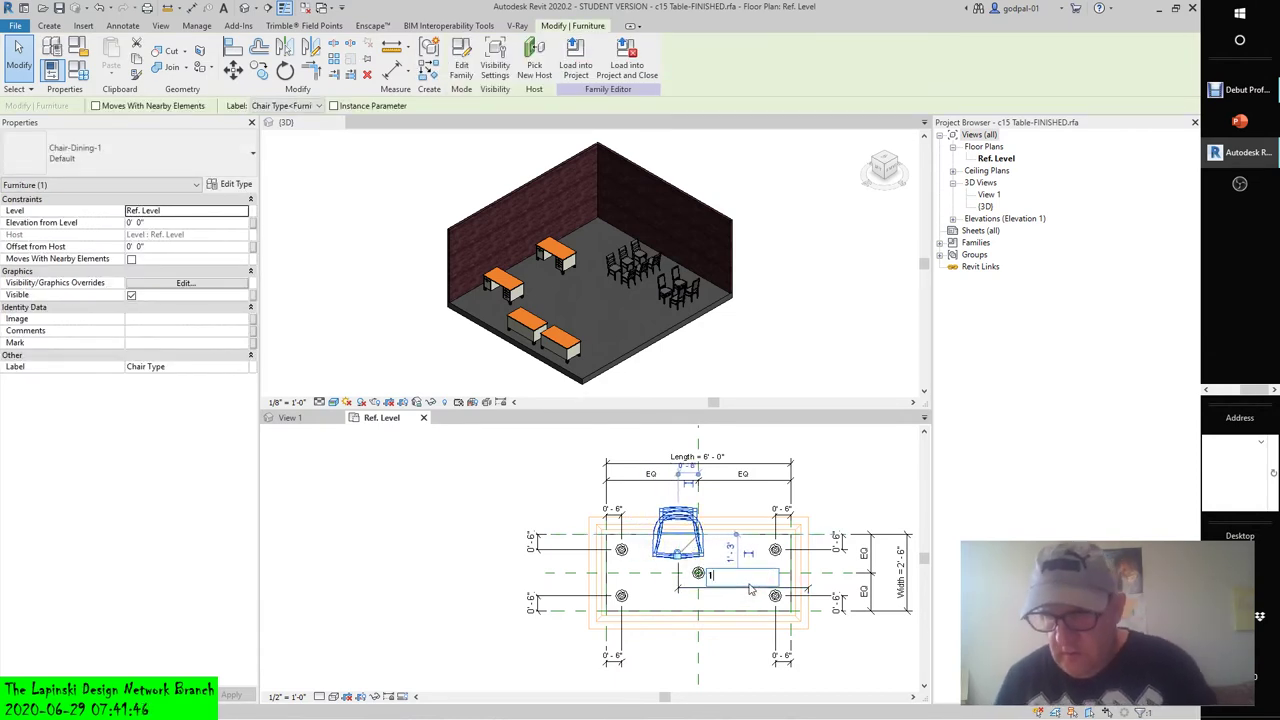
text(' - 8)
key(Return)
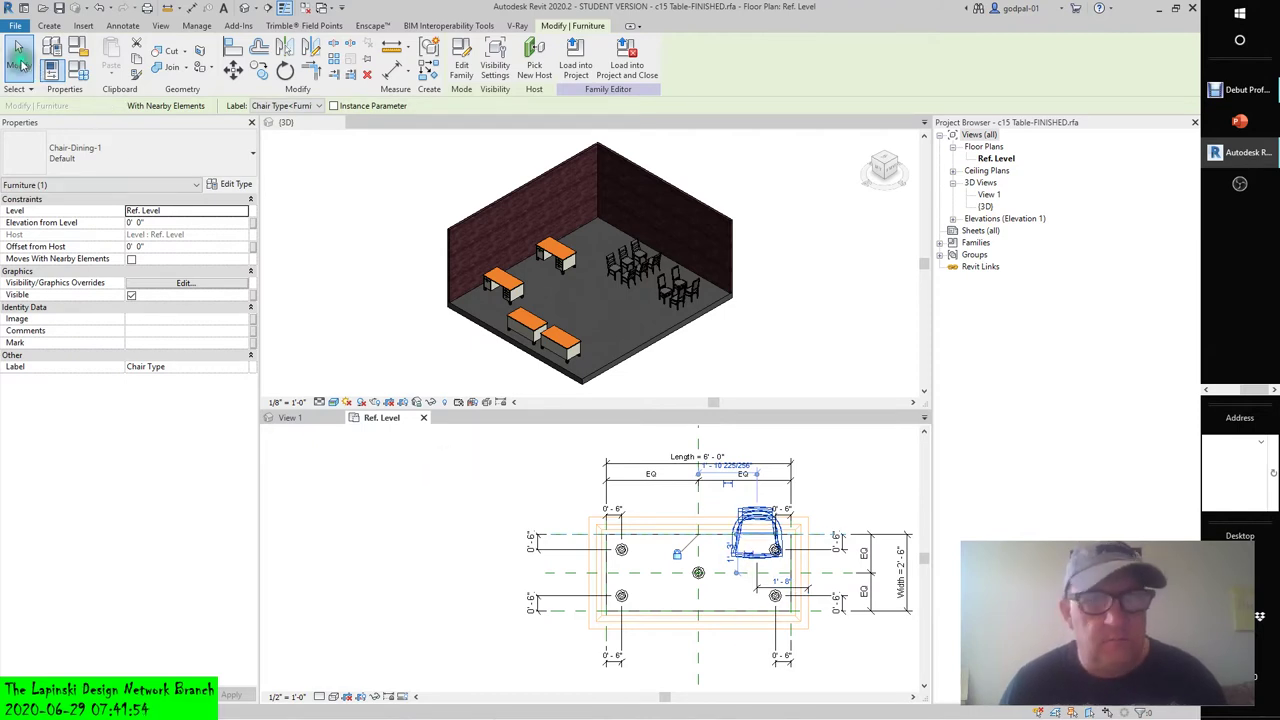
click(18, 58)
click(763, 583)
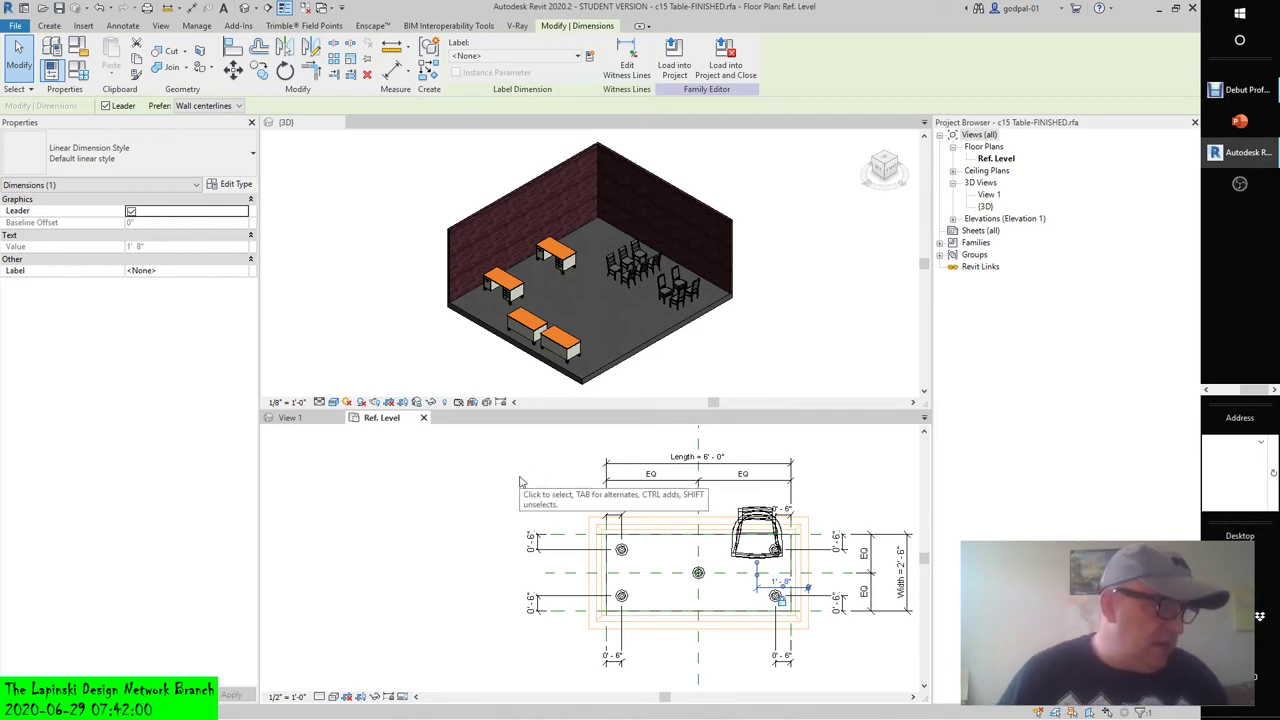
Array the chair linearly as a group of 2, with Move To: Last and the last copy to the left.
click(758, 515)
click(758, 515)
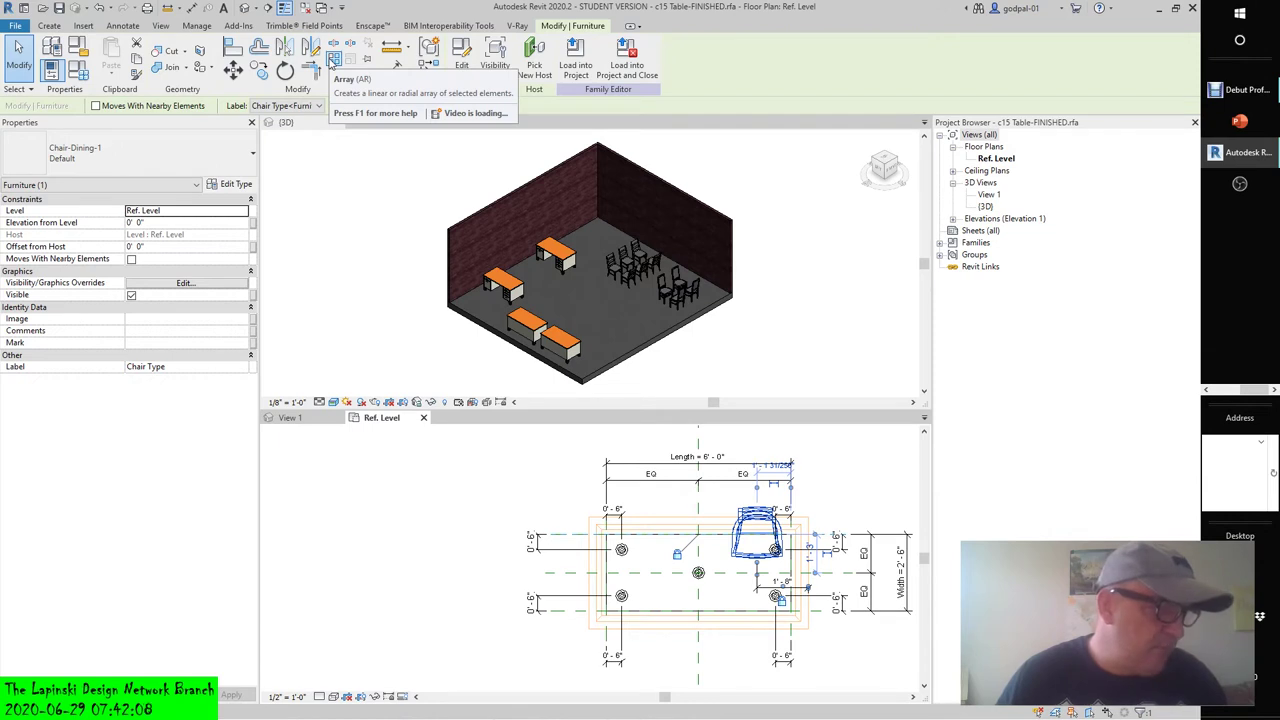
click(333, 60)
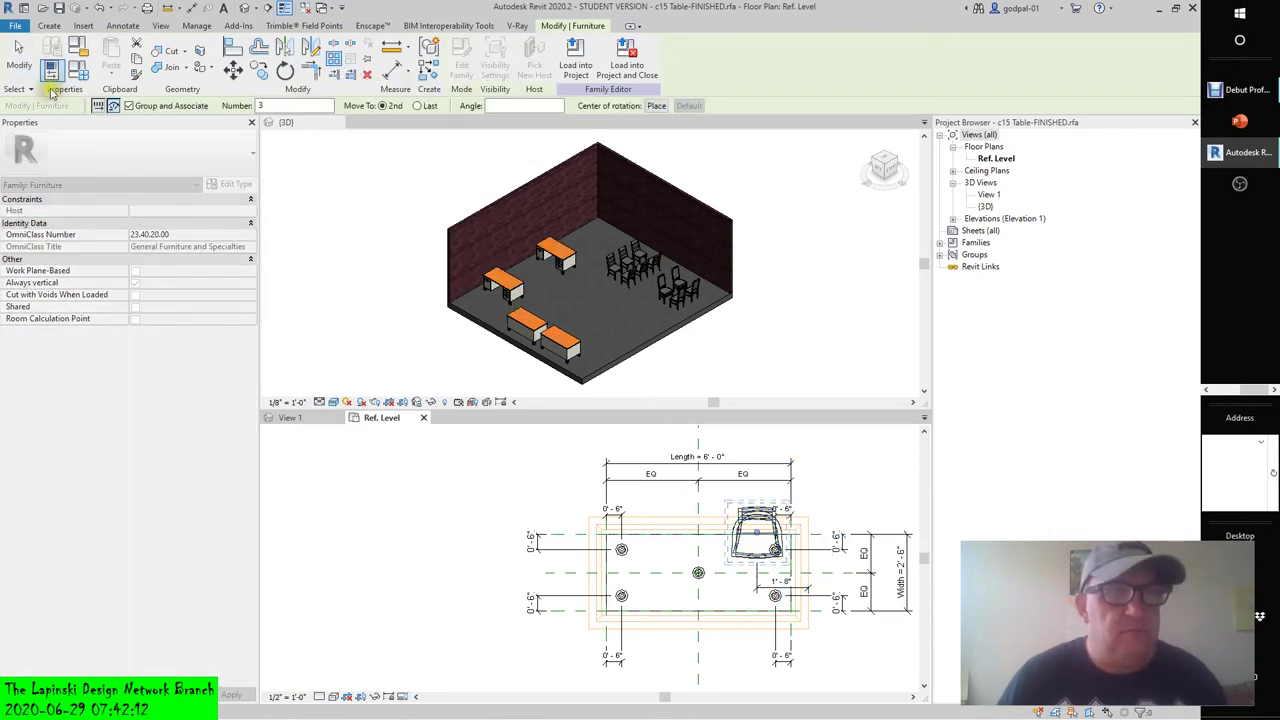
click(98, 105)
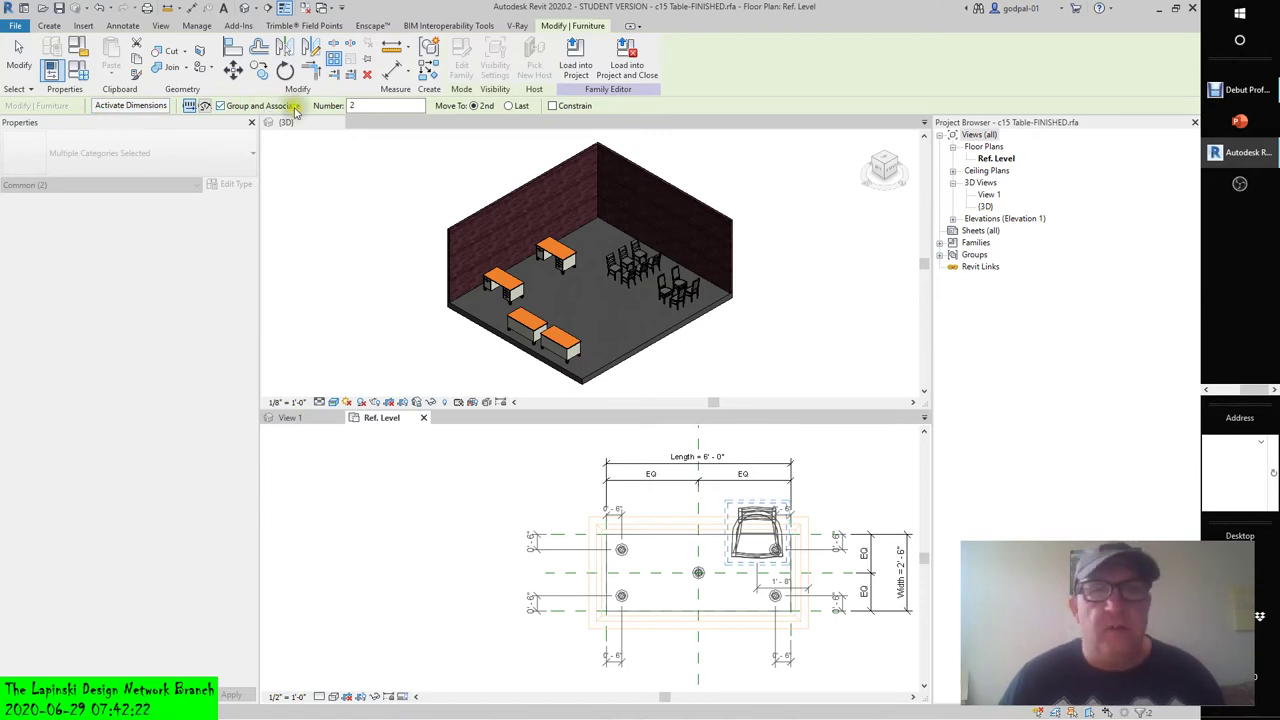
click(509, 106)
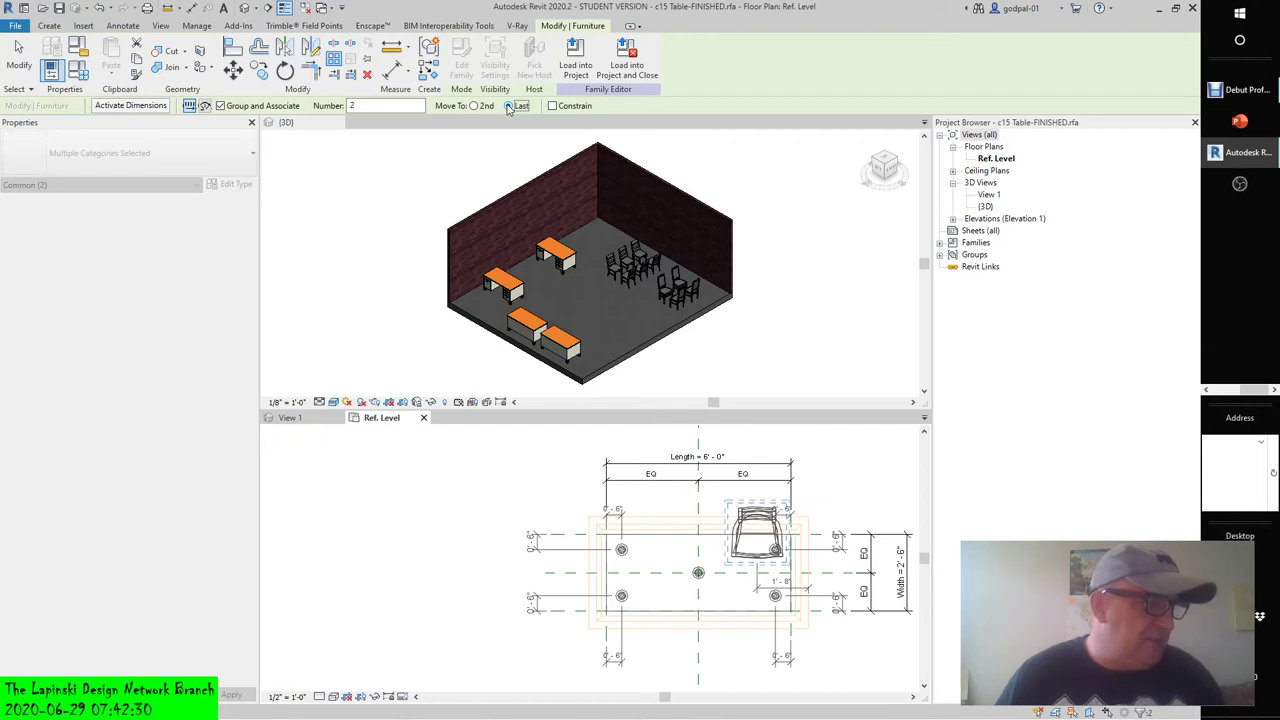
click(762, 513)
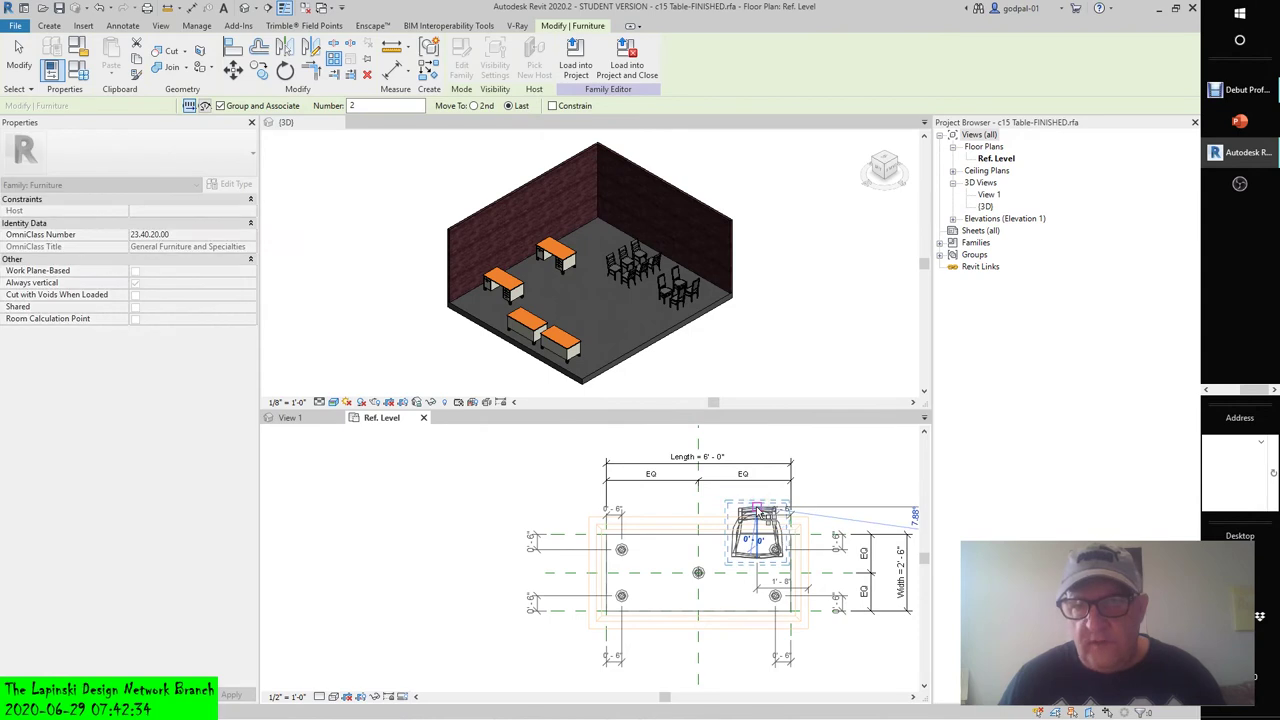
click(675, 511)
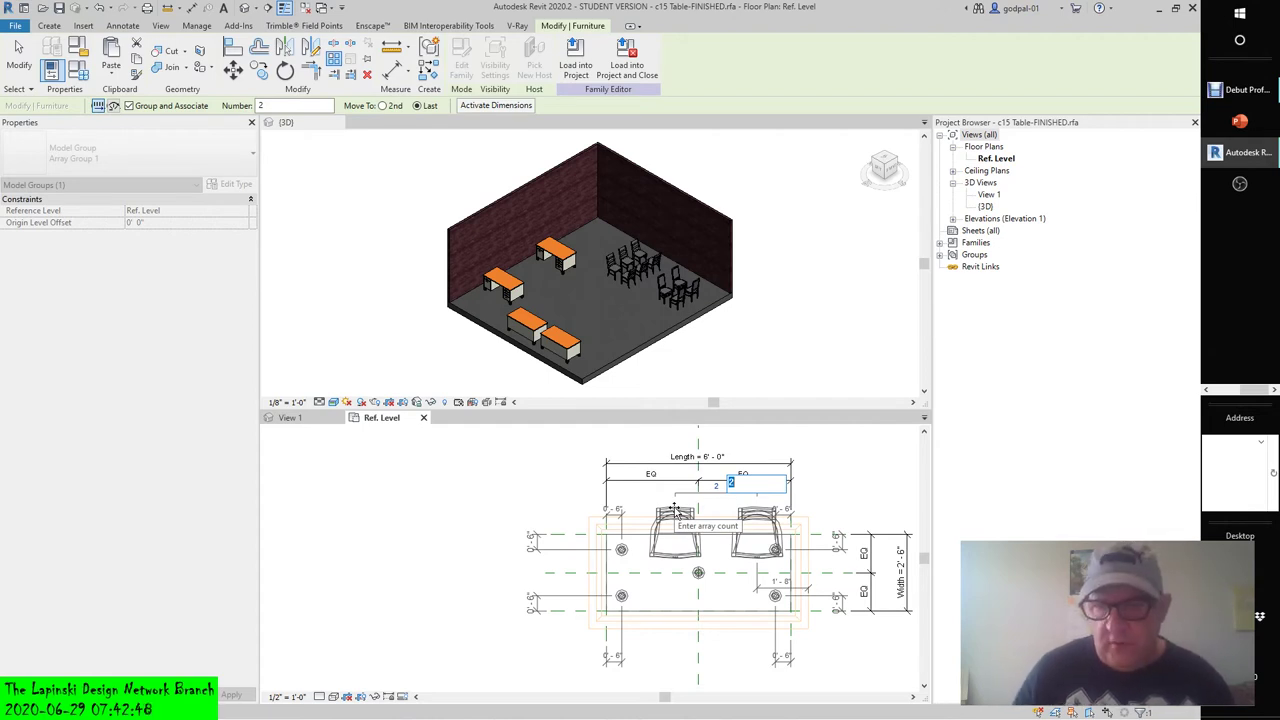
key(Return)
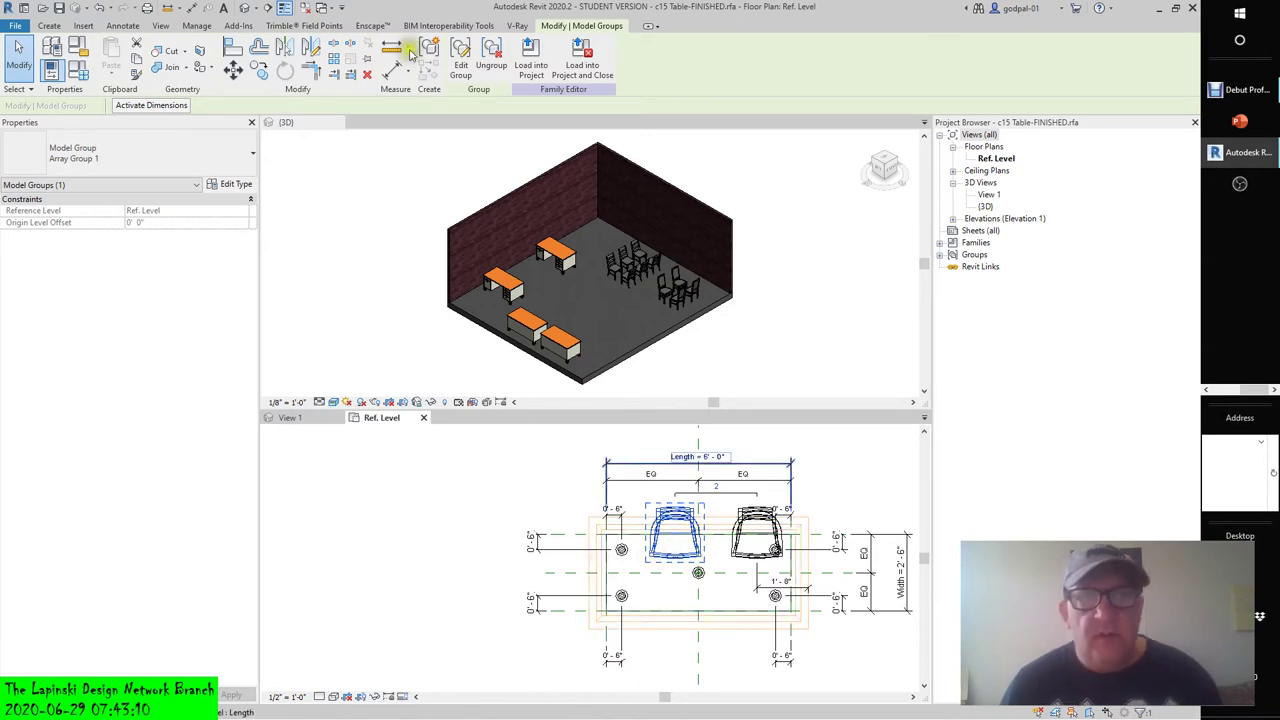
click(503, 503)
scroll(600, 537, up, 4)
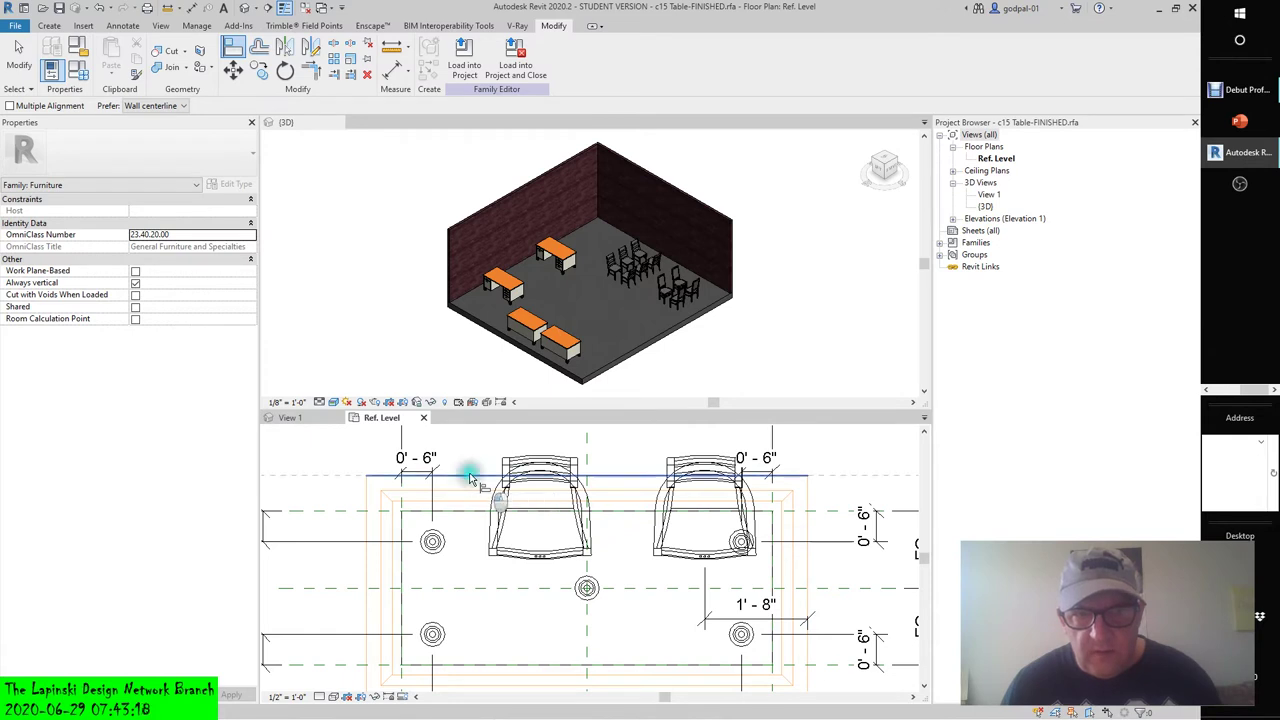
click(537, 466)
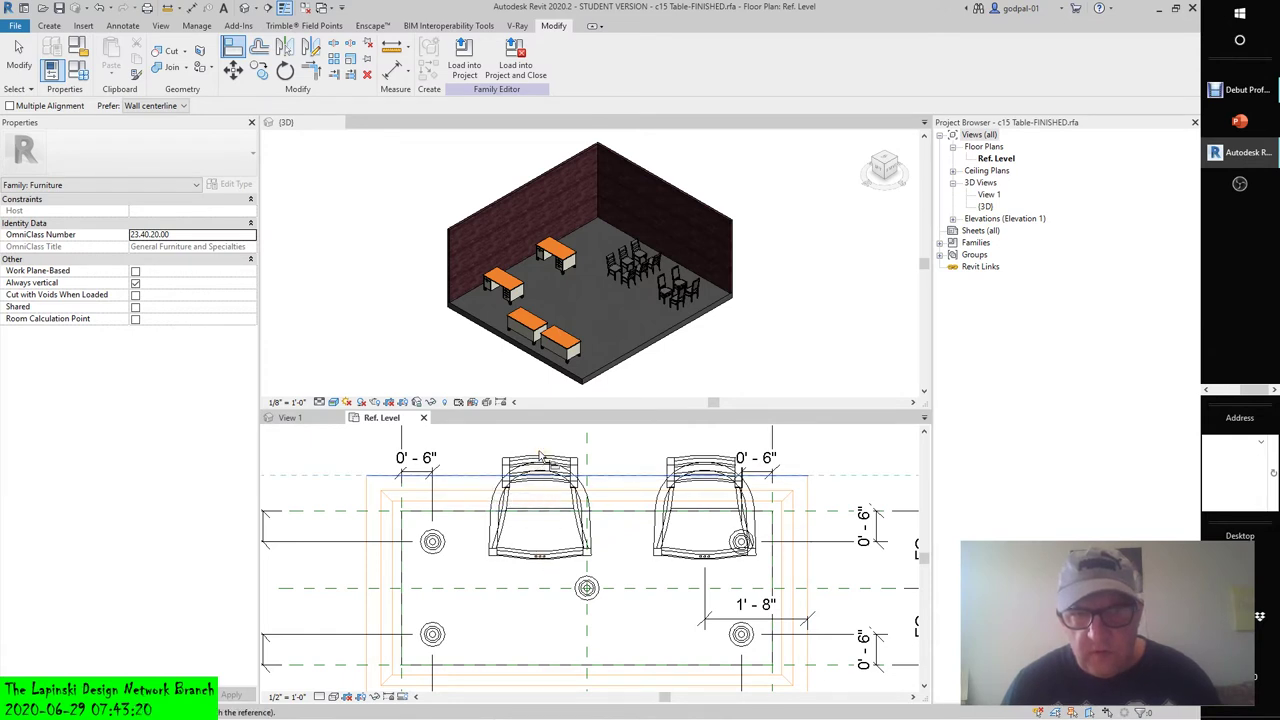
click(542, 488)
click(540, 495)
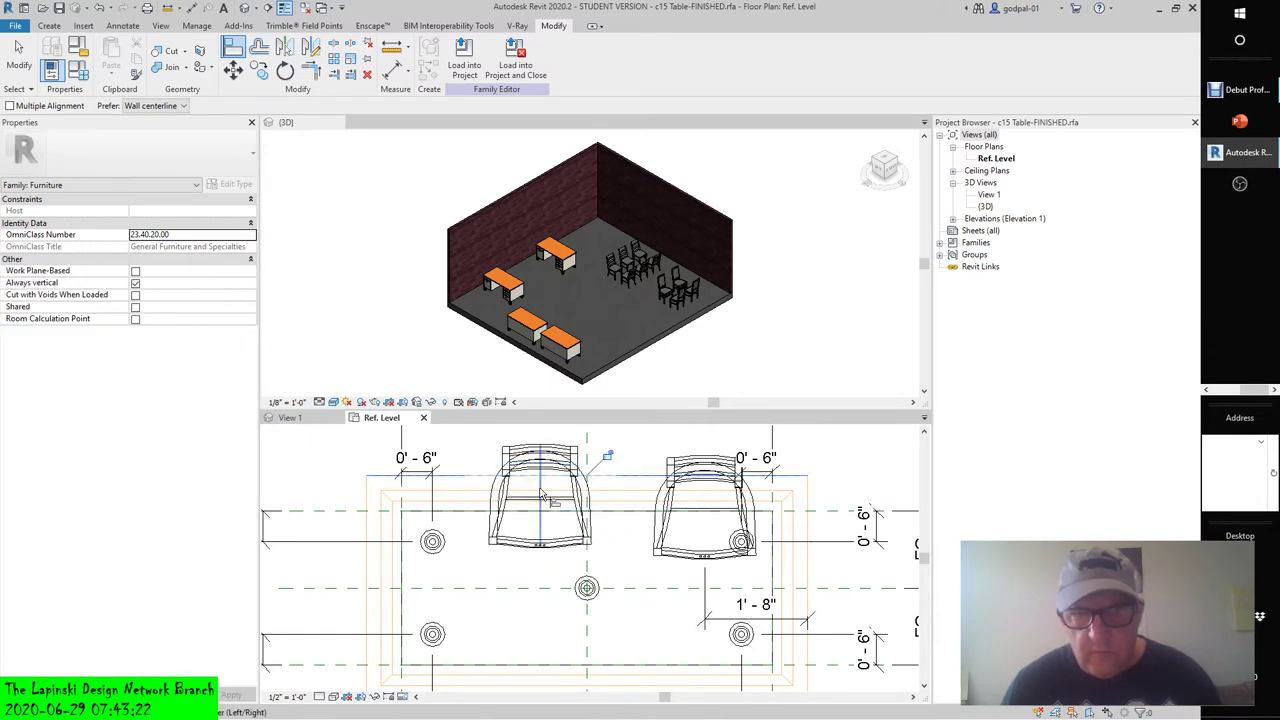
click(99, 8)
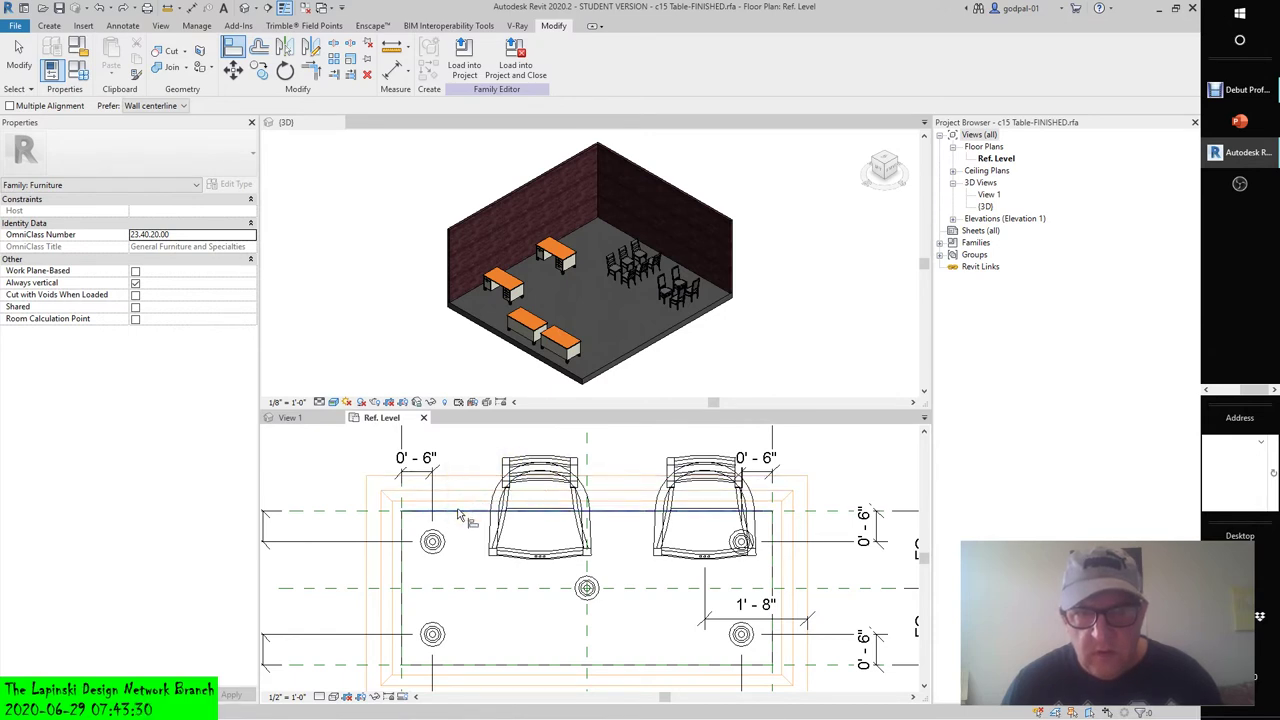
drag(459, 514, 459, 503)
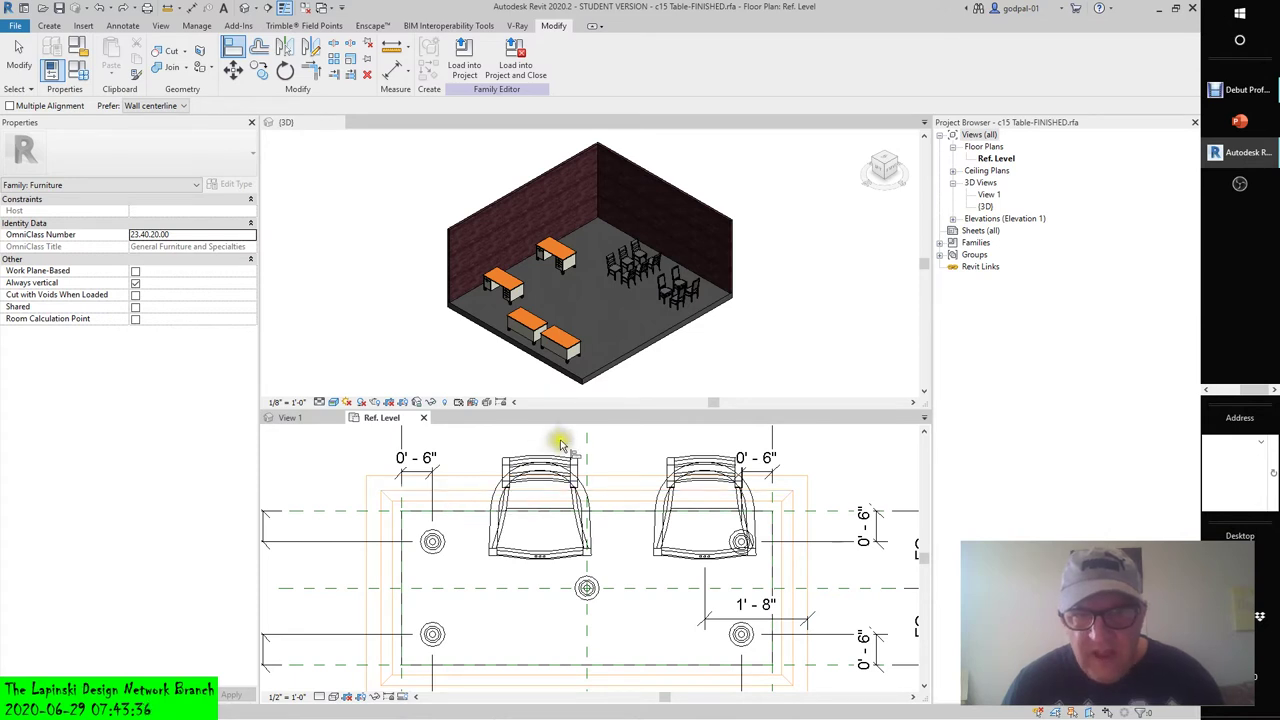
click(20, 52)
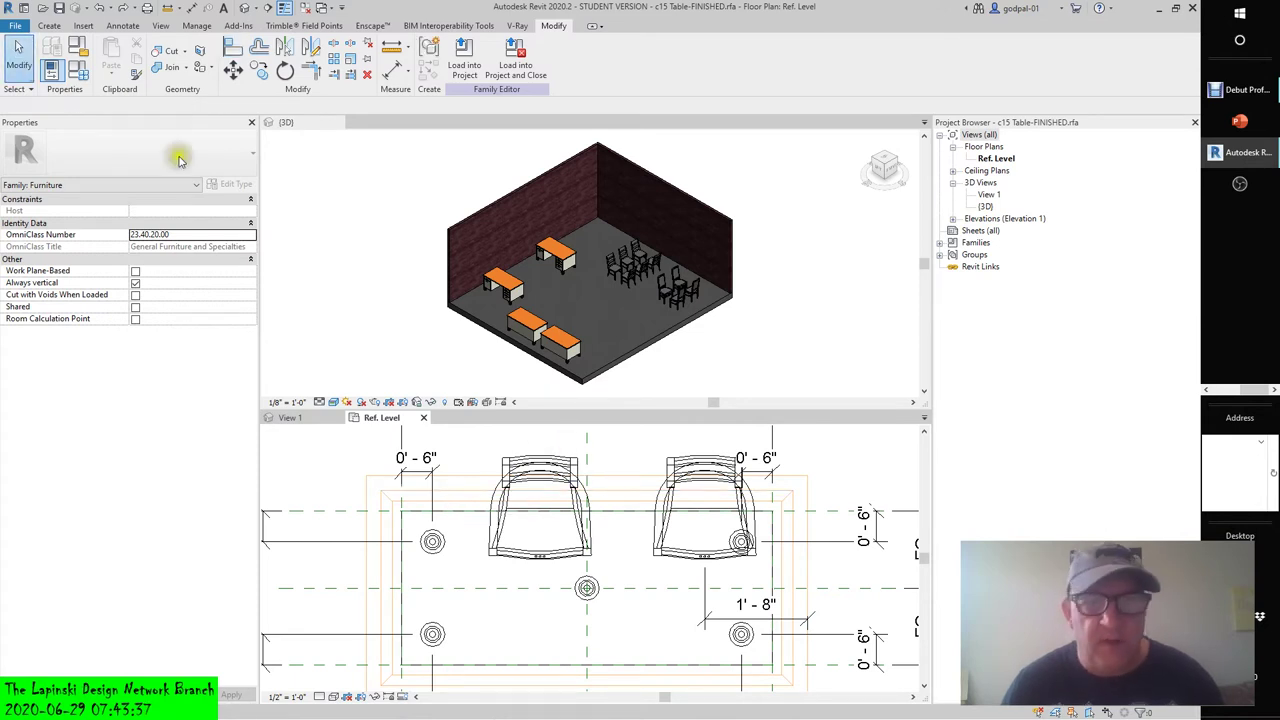
Dimension the left chair's centre to the left reference line, initially reading 2'-9 3/4".
click(122, 25)
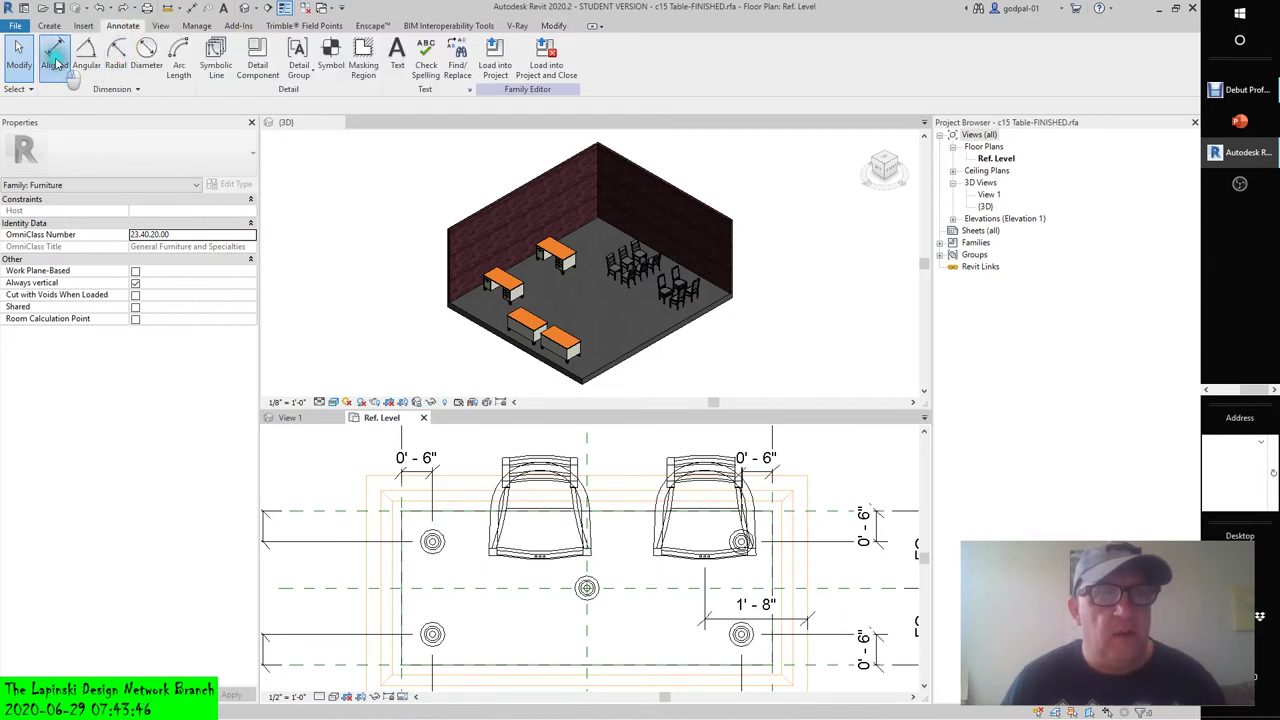
click(19, 55)
click(538, 532)
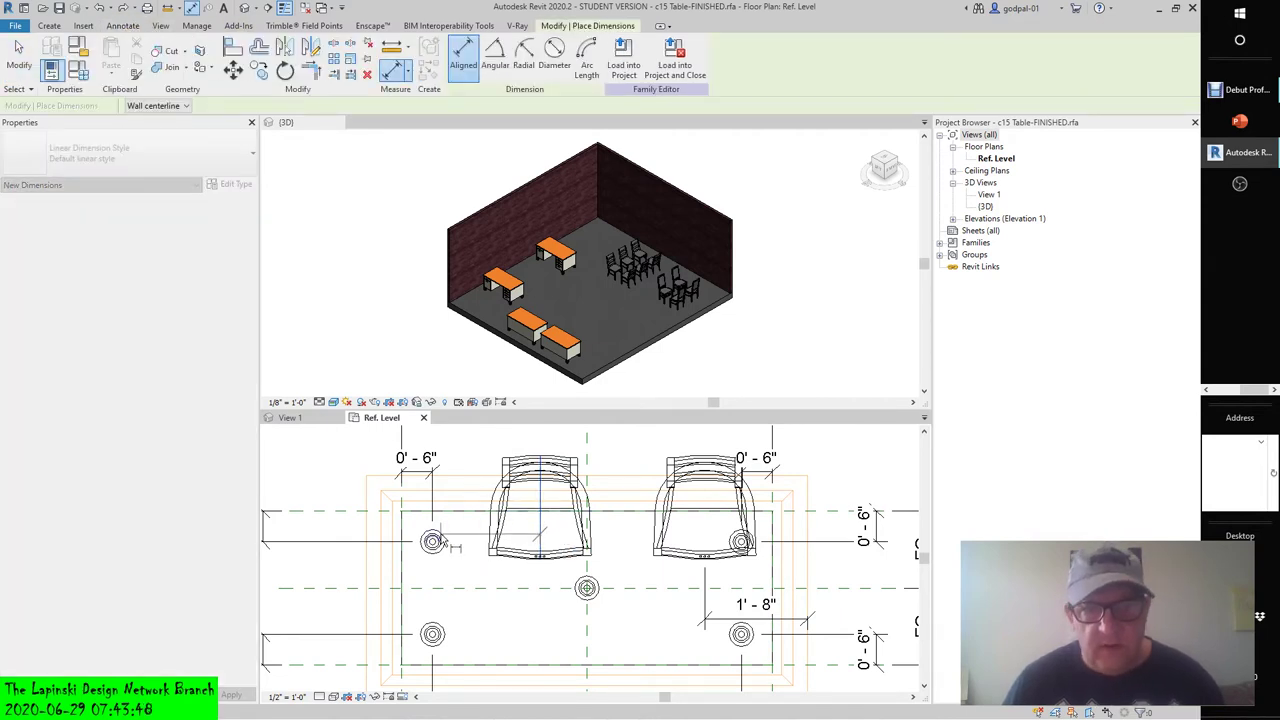
click(360, 543)
click(472, 618)
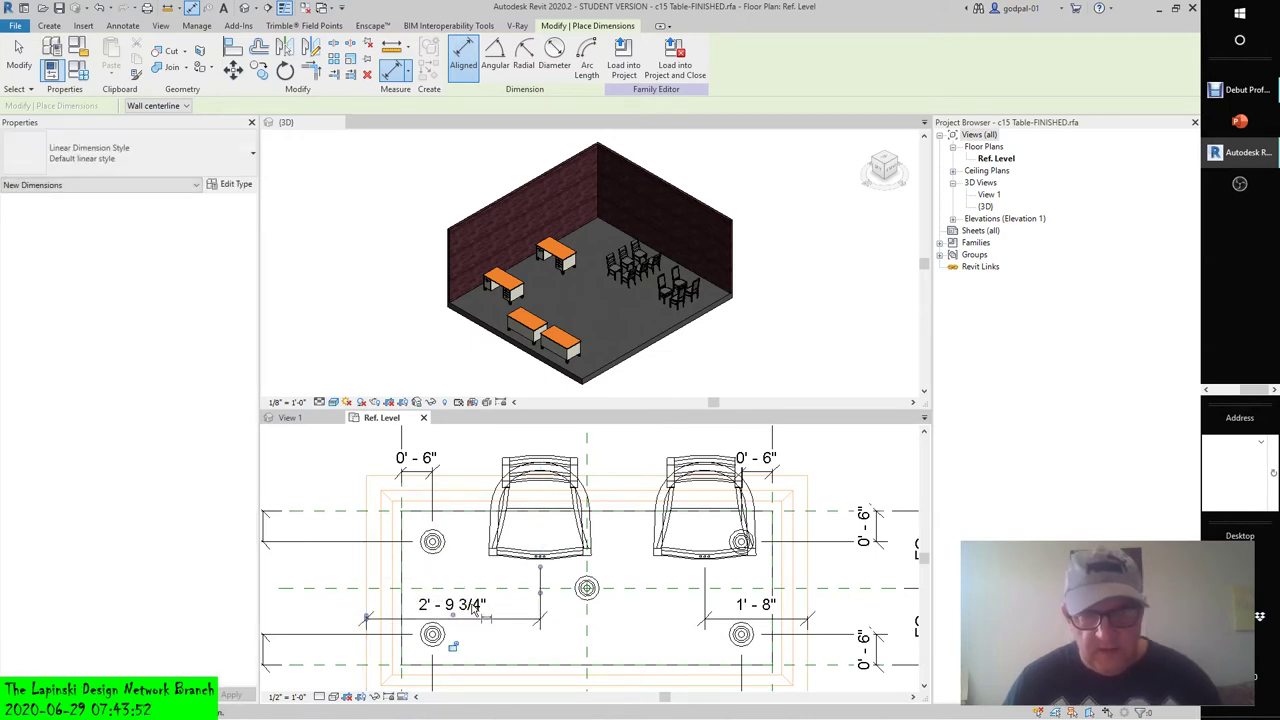
key(Escape)
key(Escape)
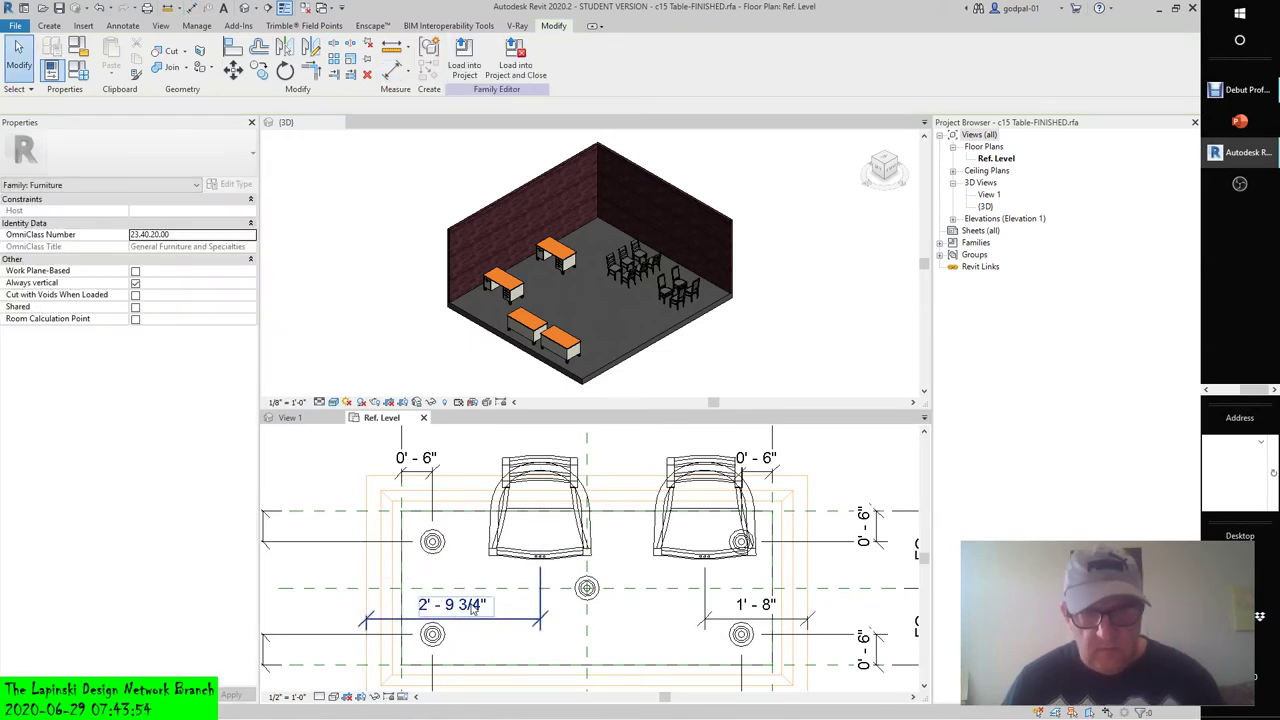
Nudge the chair array group left until that dimension reads 1'-8".
click(474, 610)
click(451, 607)
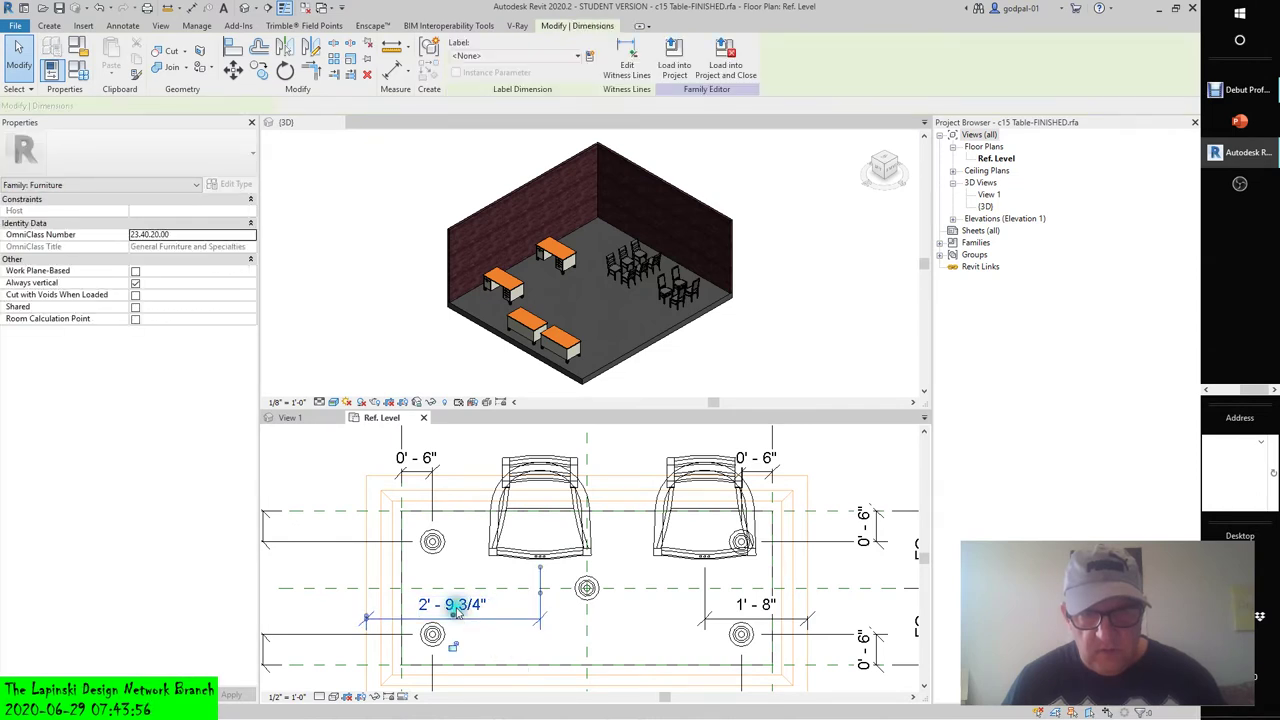
click(445, 603)
click(536, 539)
drag(536, 539, 524, 540)
click(451, 607)
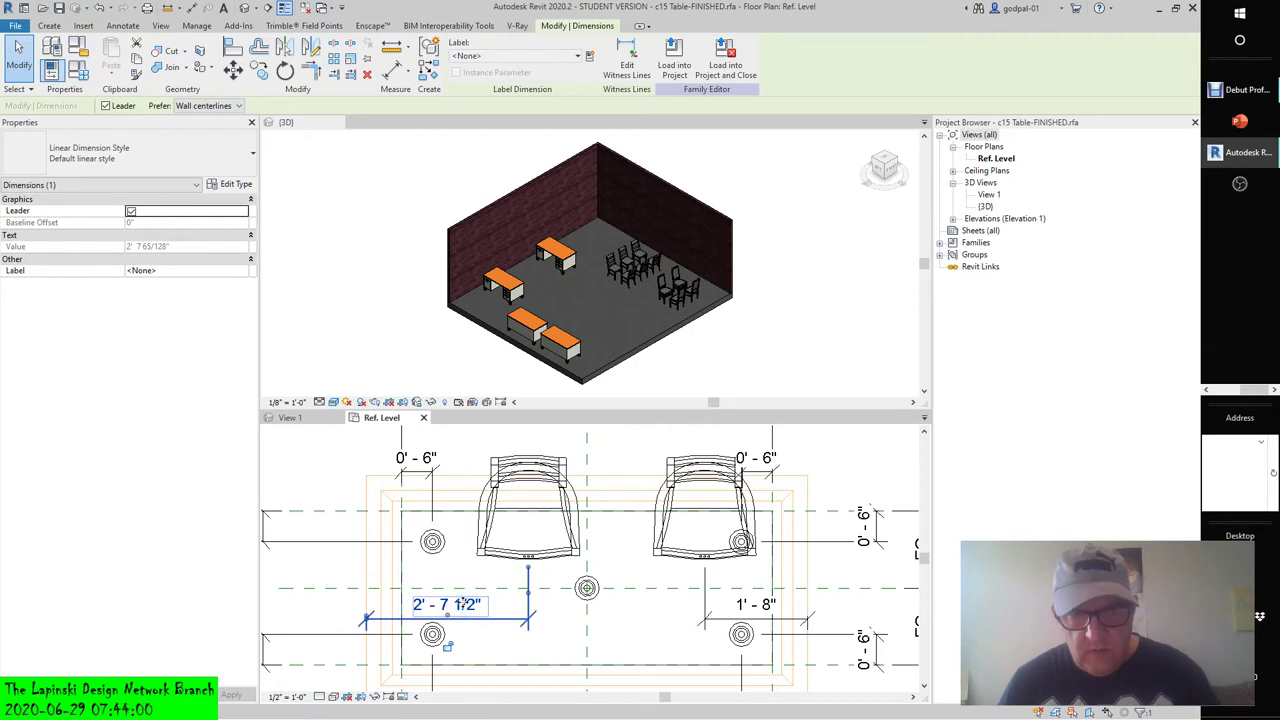
click(522, 536)
key(Left)
key(Left)
key(Left)
key(Left)
key(Left)
key(Left)
key(Left)
key(Left)
key(Left)
key(Left)
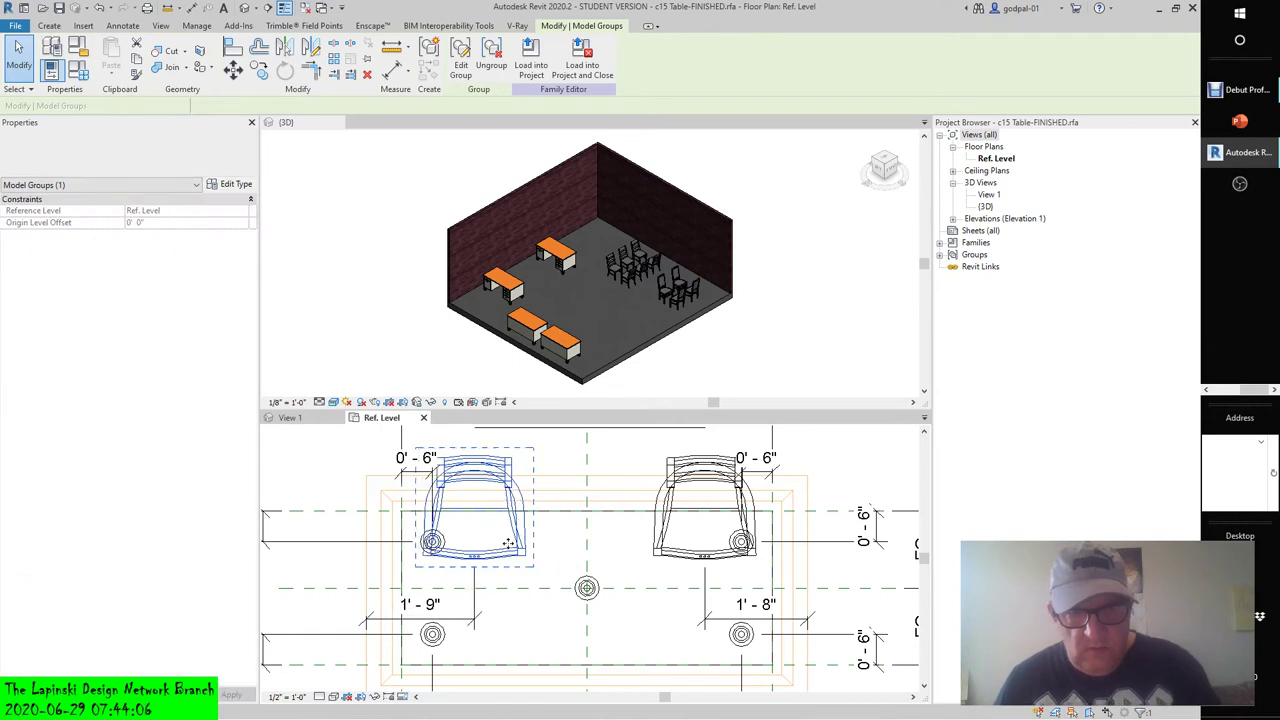
click(432, 604)
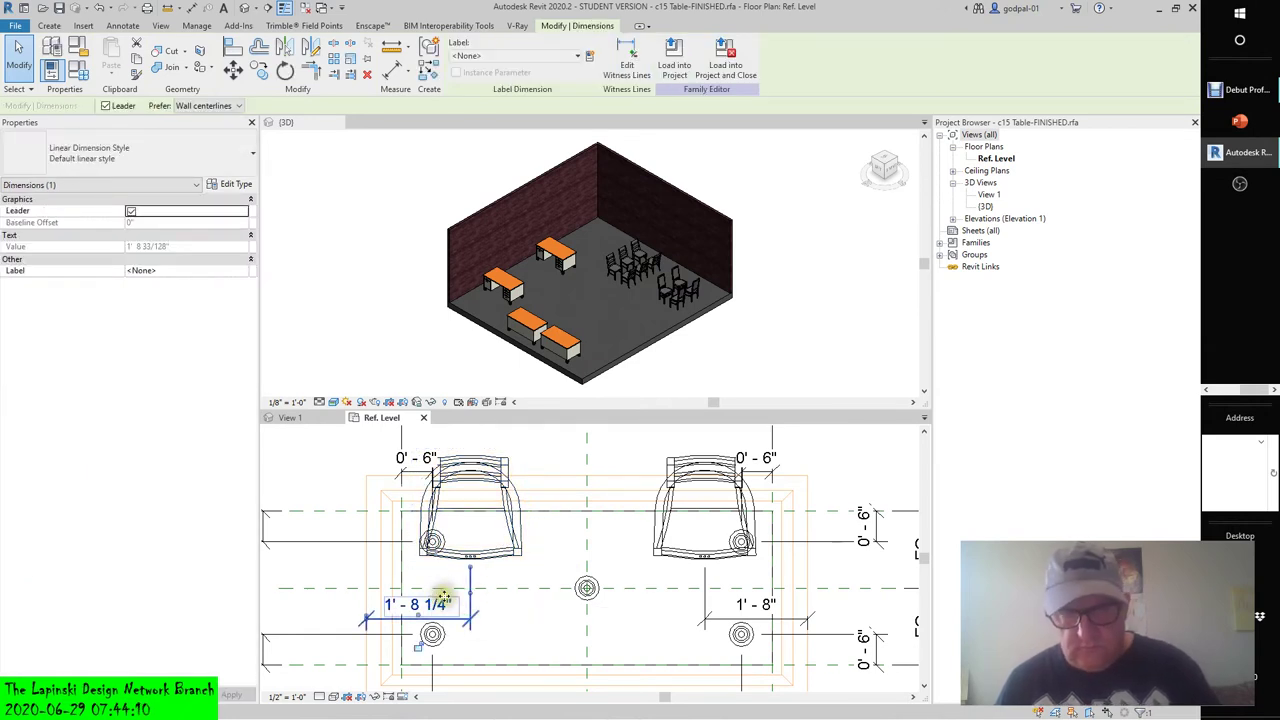
scroll(460, 560, up, 2)
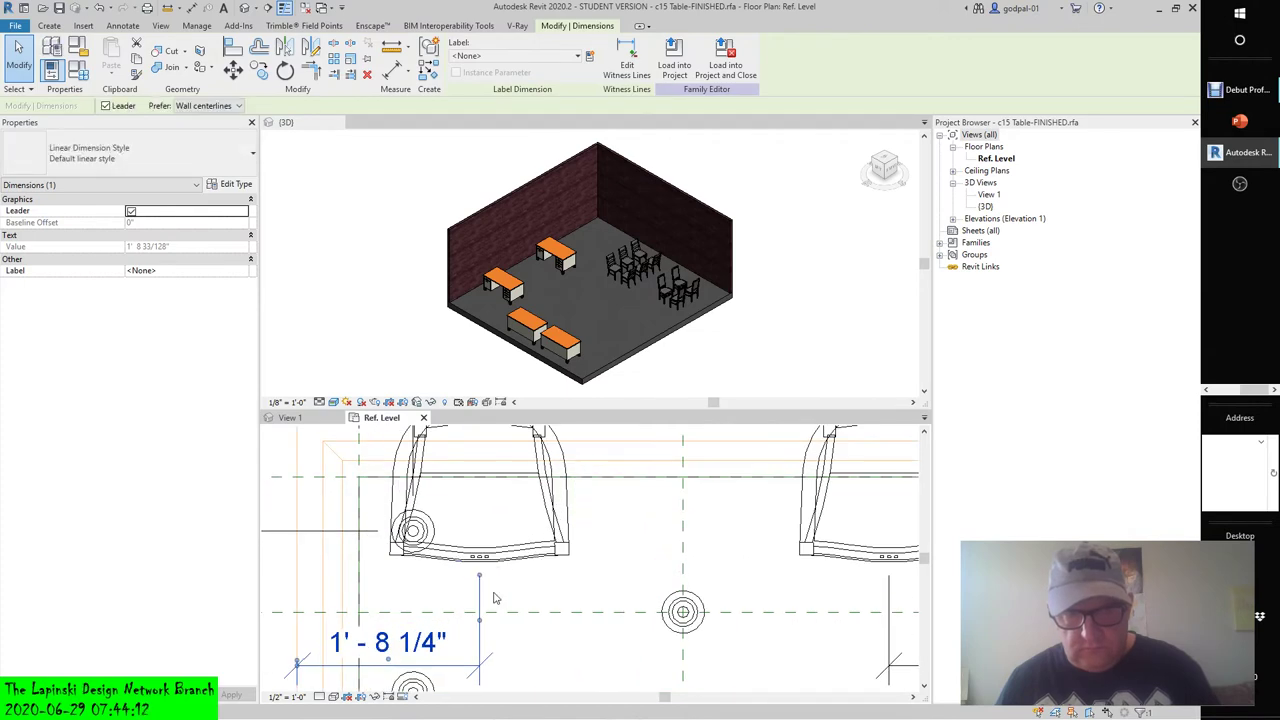
click(493, 546)
key(Left)
click(578, 608)
scroll(580, 603, down, 3)
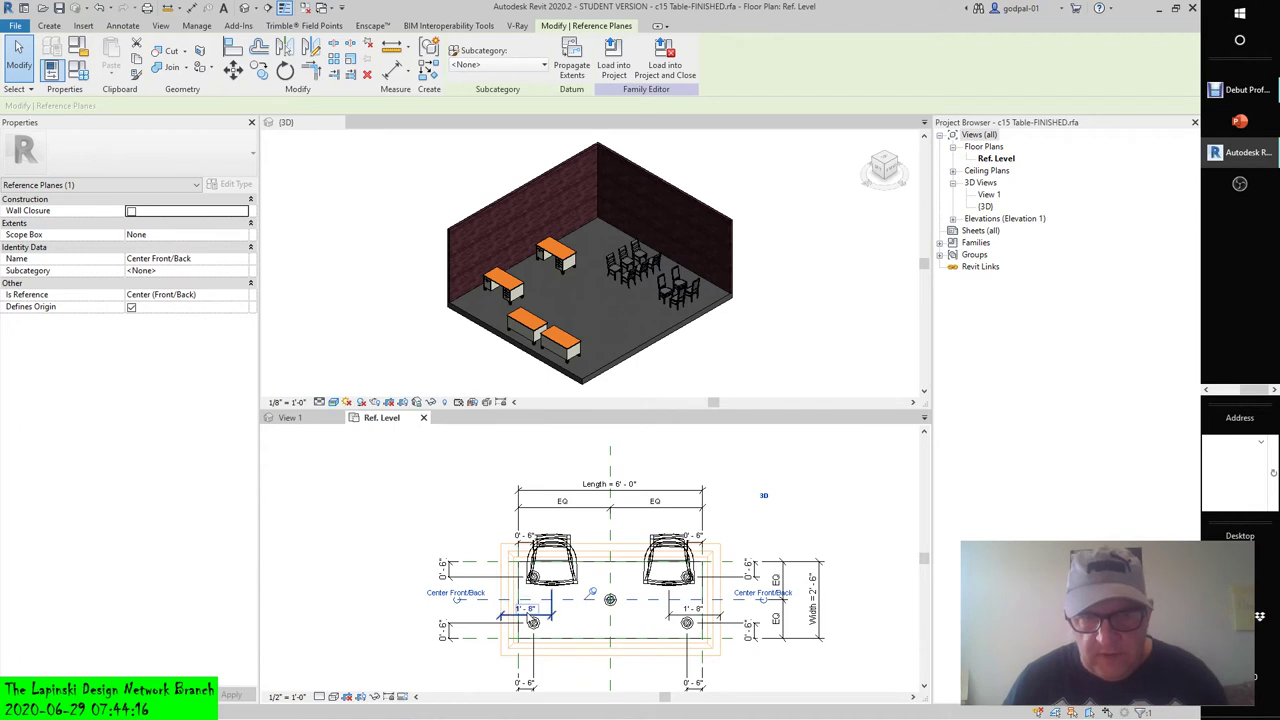
click(527, 612)
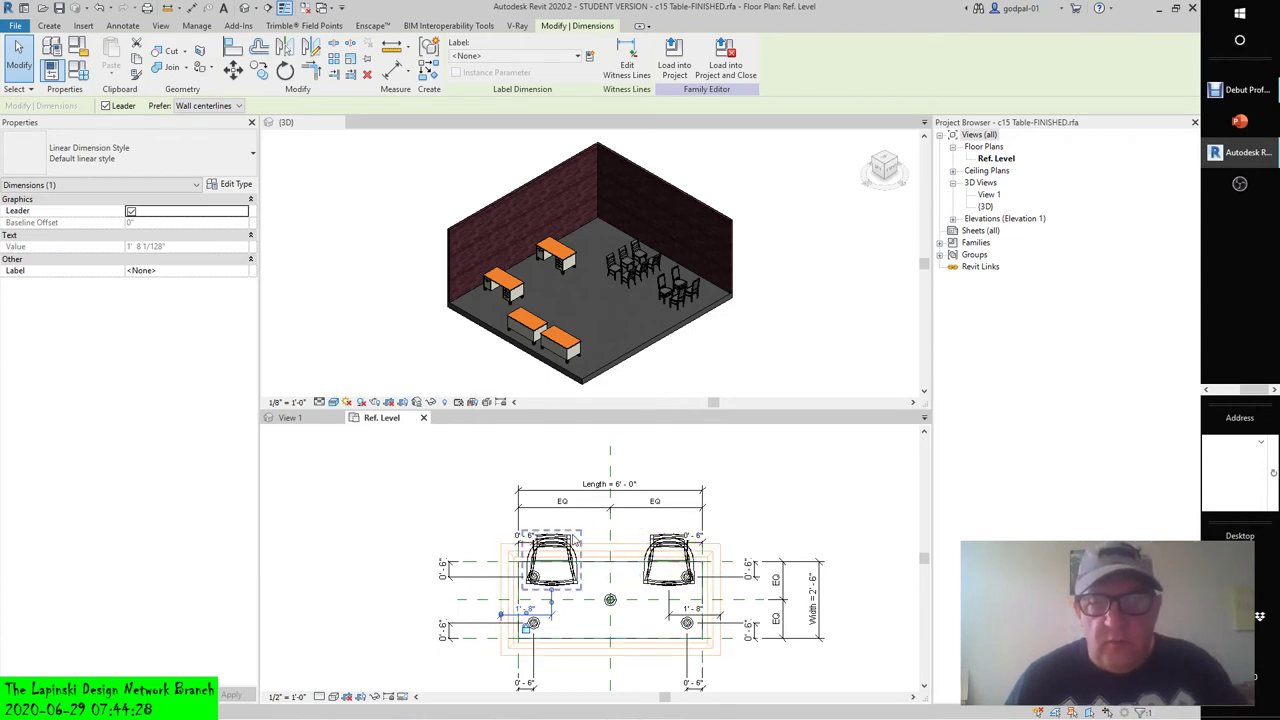
click(568, 545)
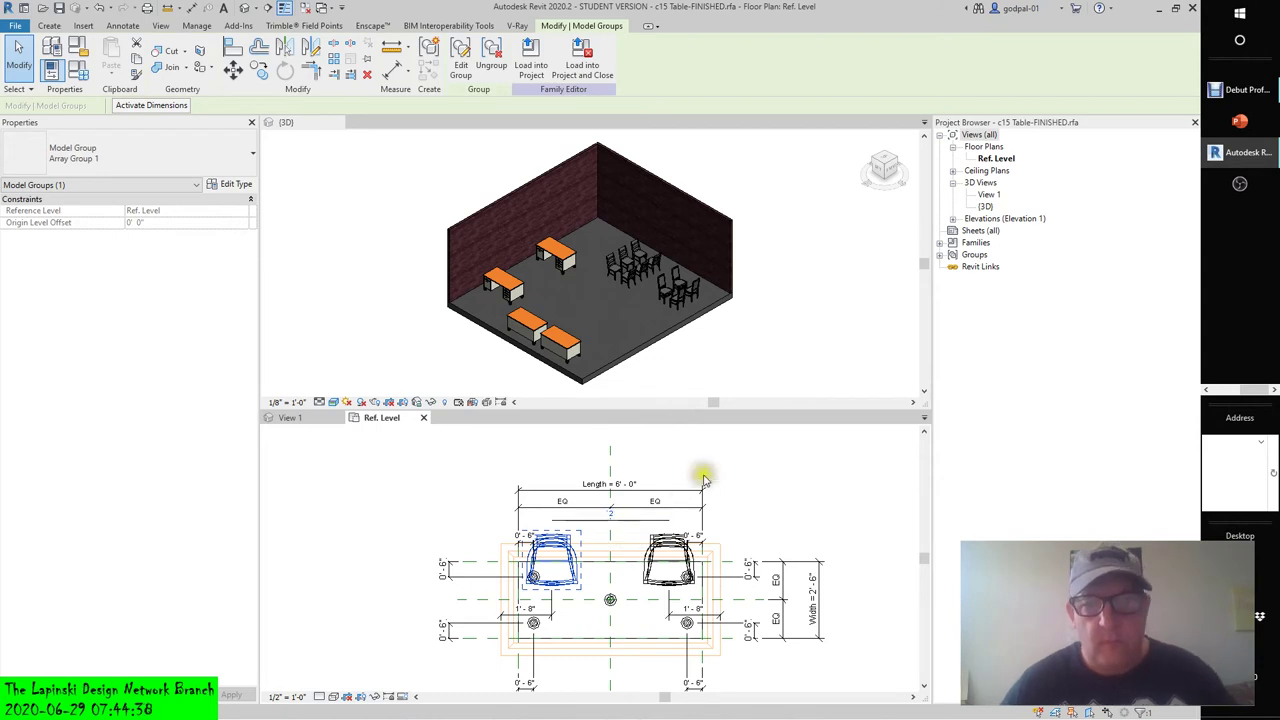
click(767, 482)
click(565, 541)
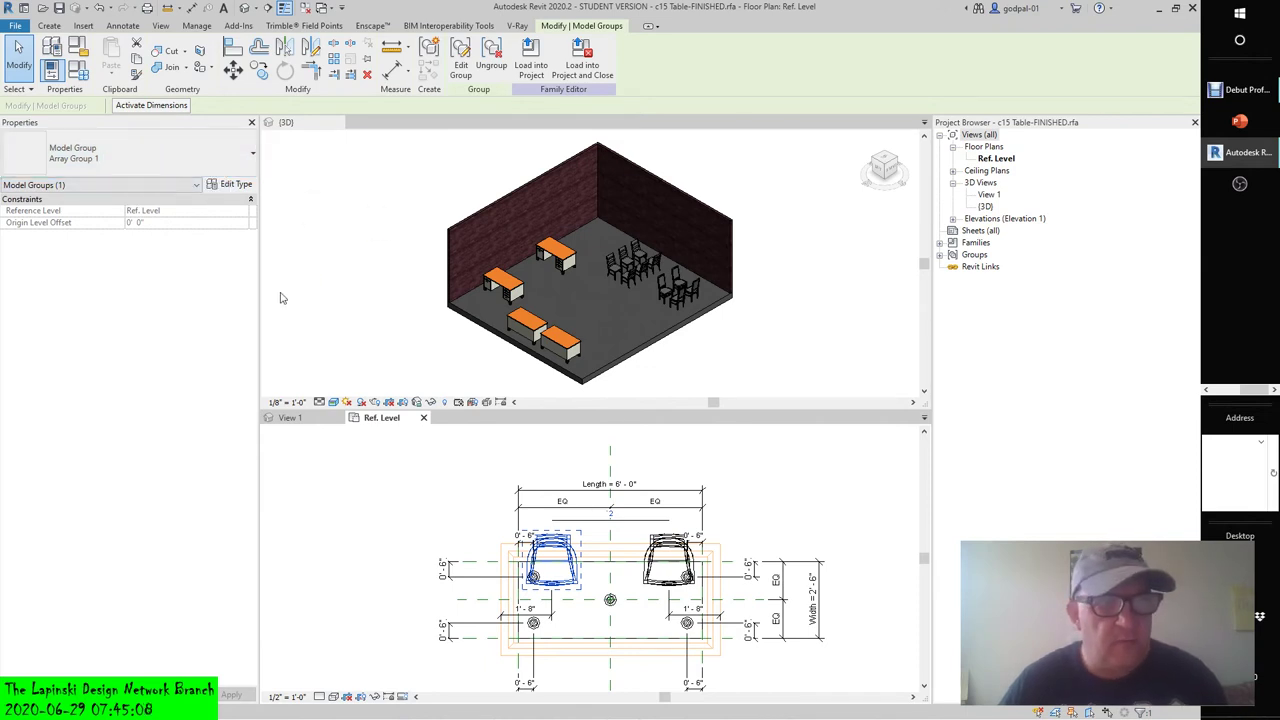
Review Array Group 1's type settings, then dismiss the desk project's save reminder and return to the table family.
click(238, 185)
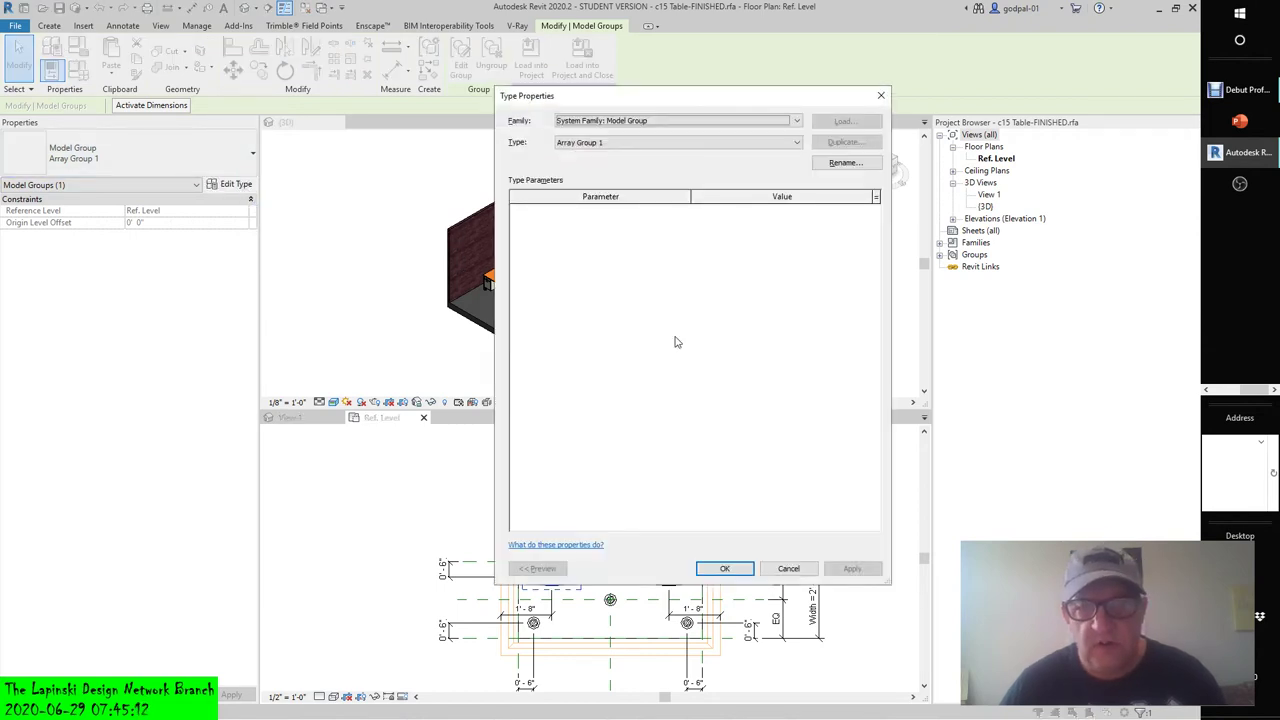
click(789, 568)
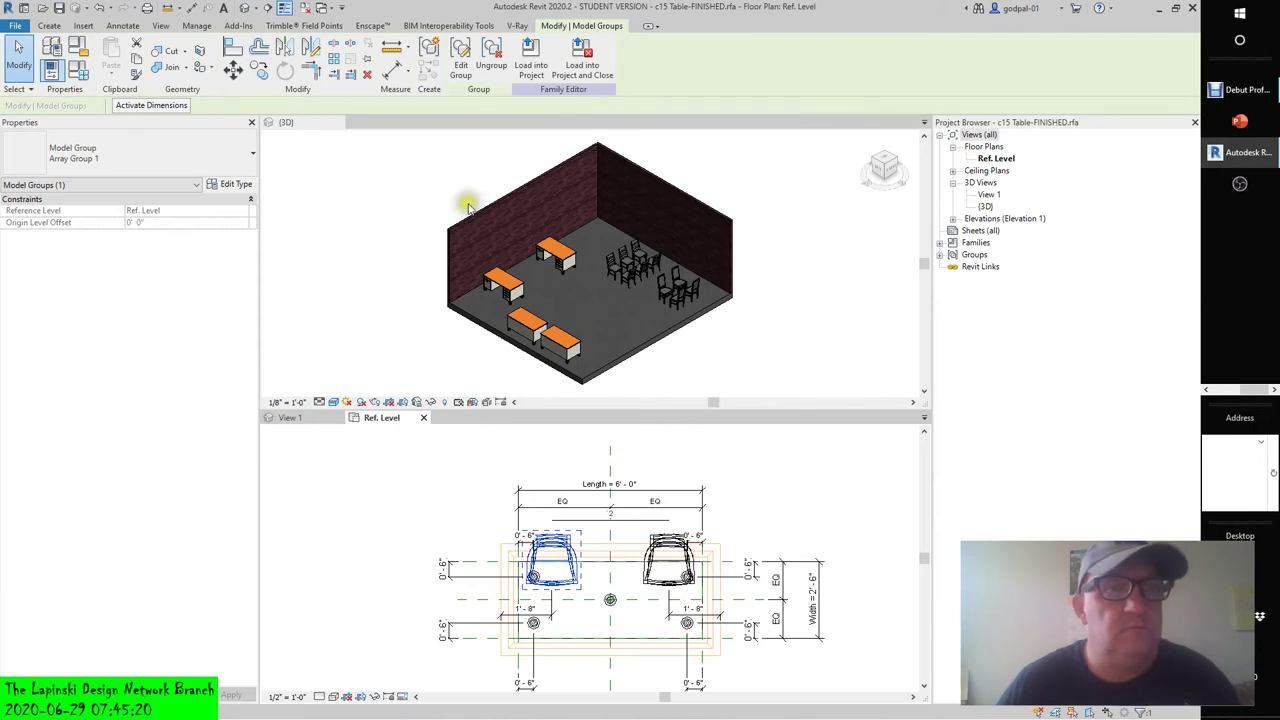
click(331, 205)
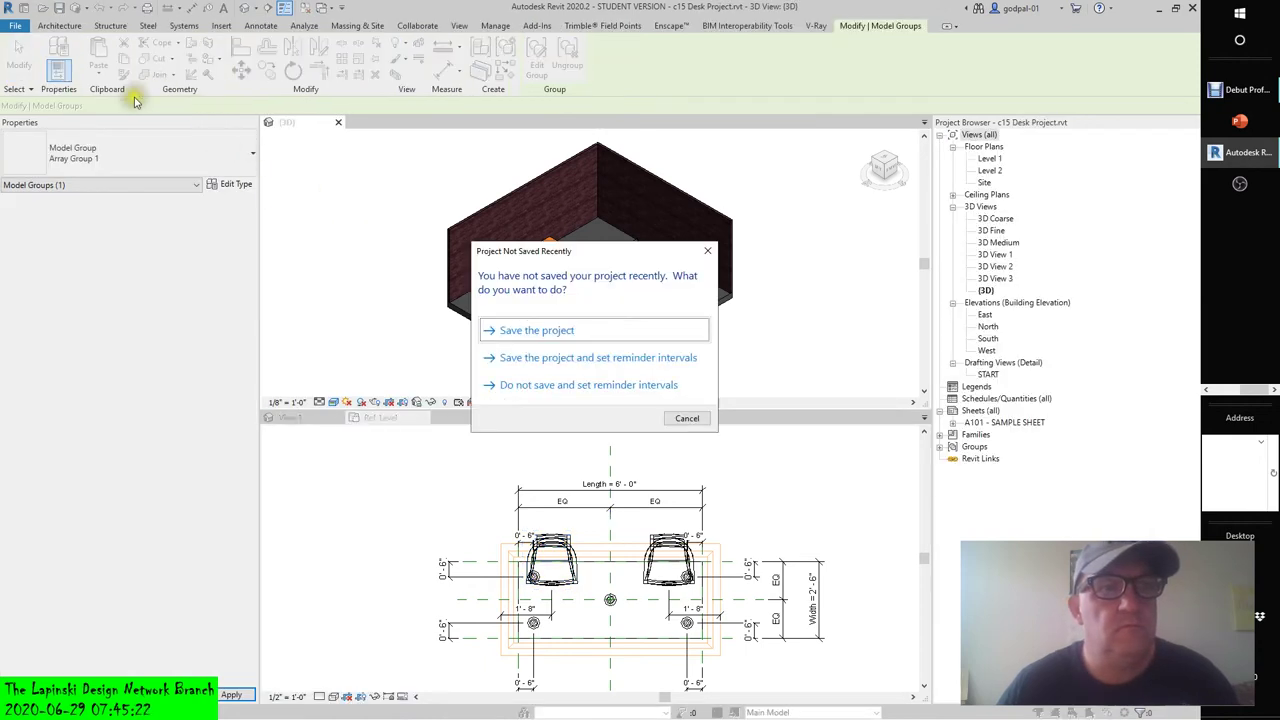
click(687, 418)
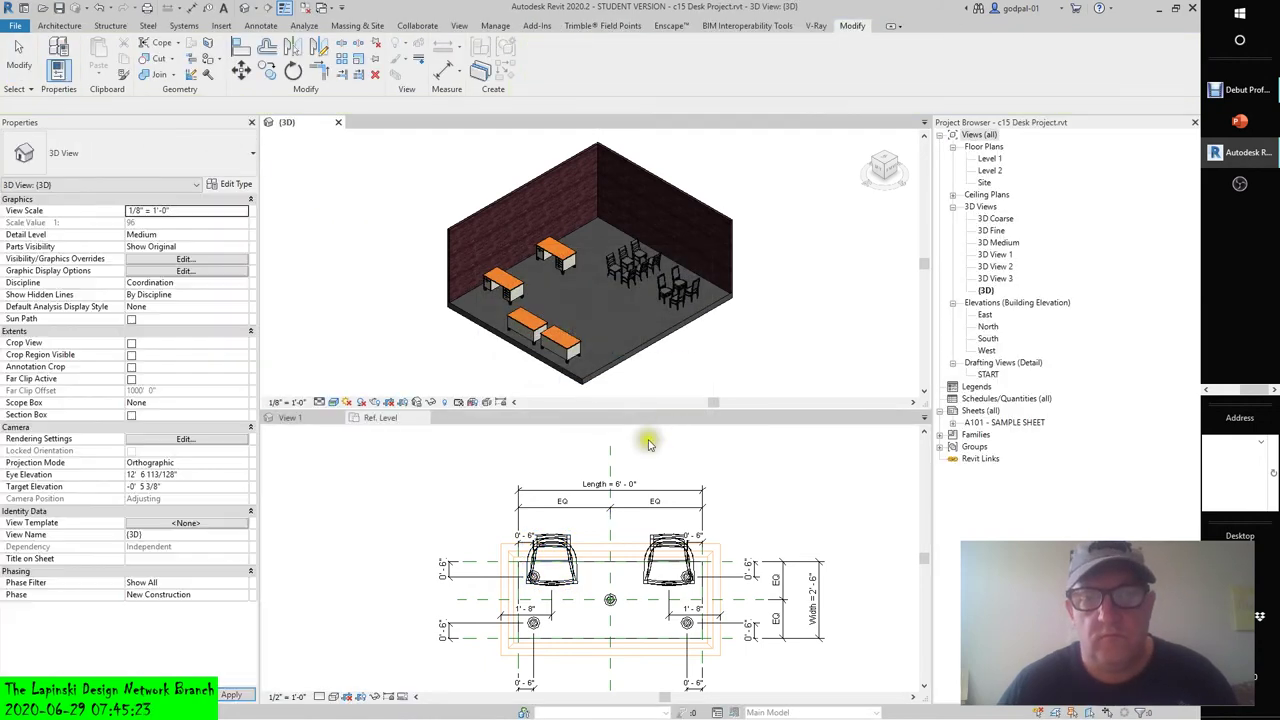
click(563, 533)
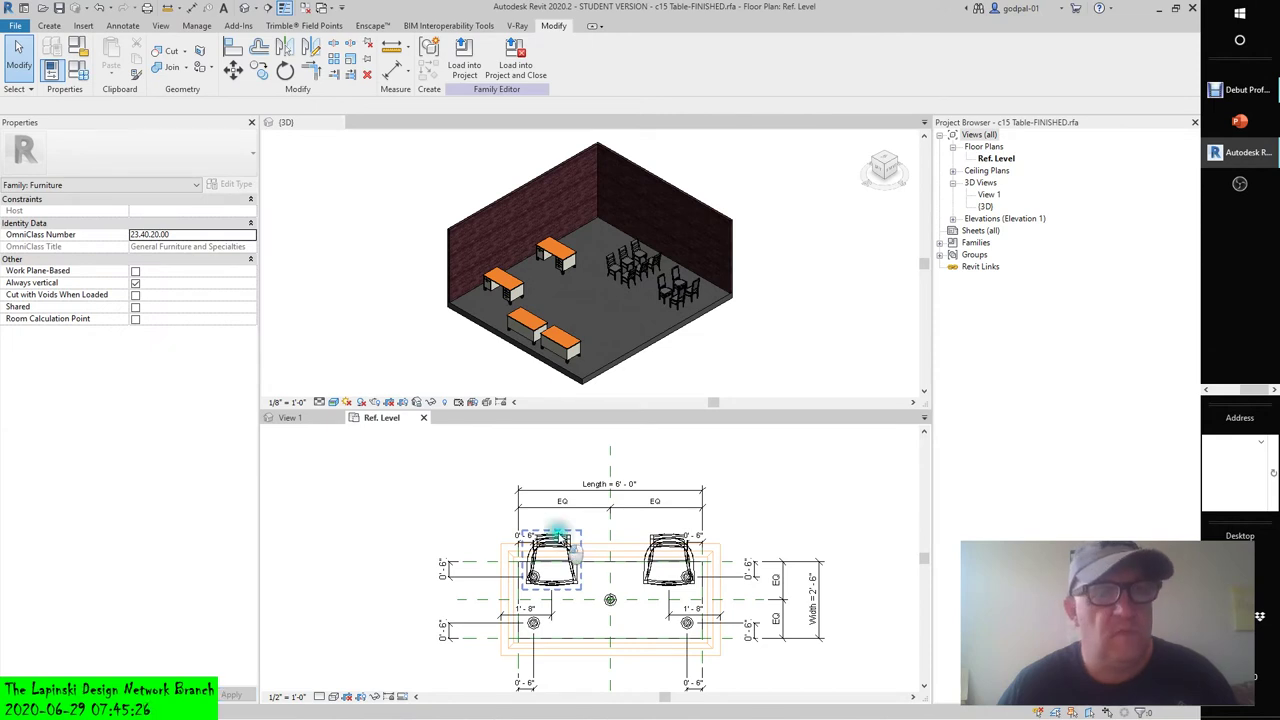
Inspect both chair array groups, confirm the family category as Furniture, and reselect the left group.
click(553, 535)
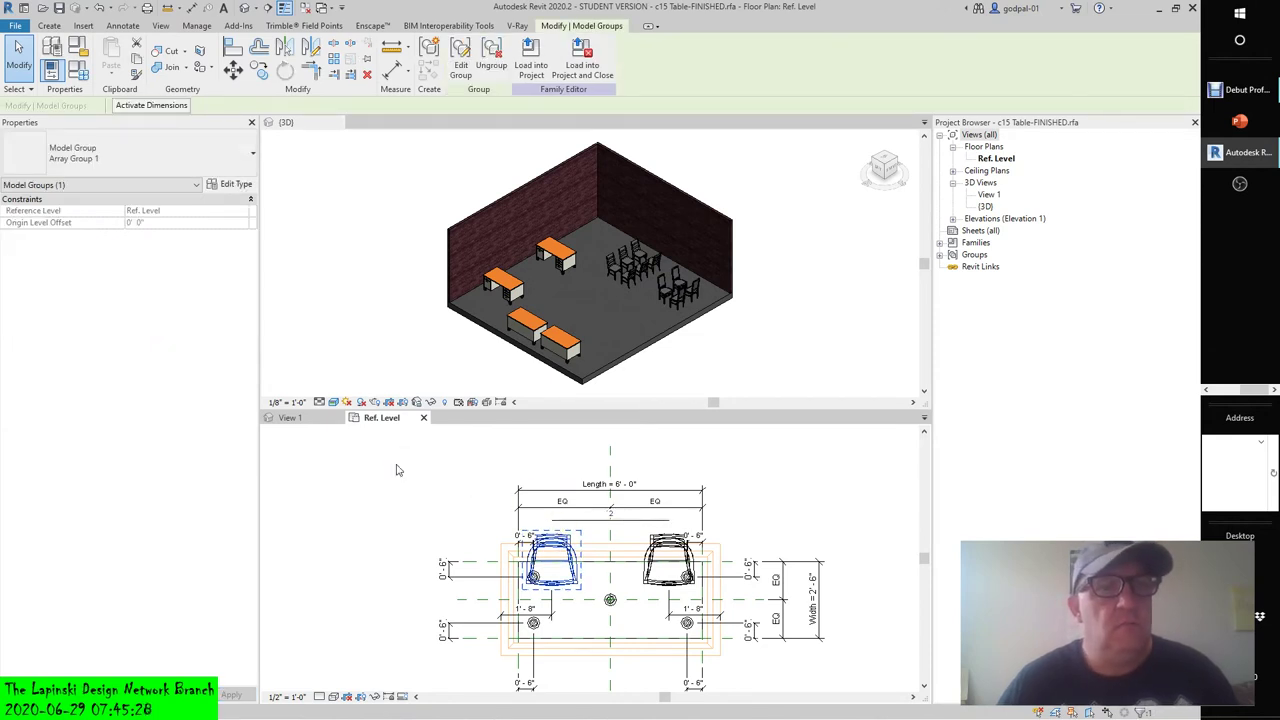
click(152, 106)
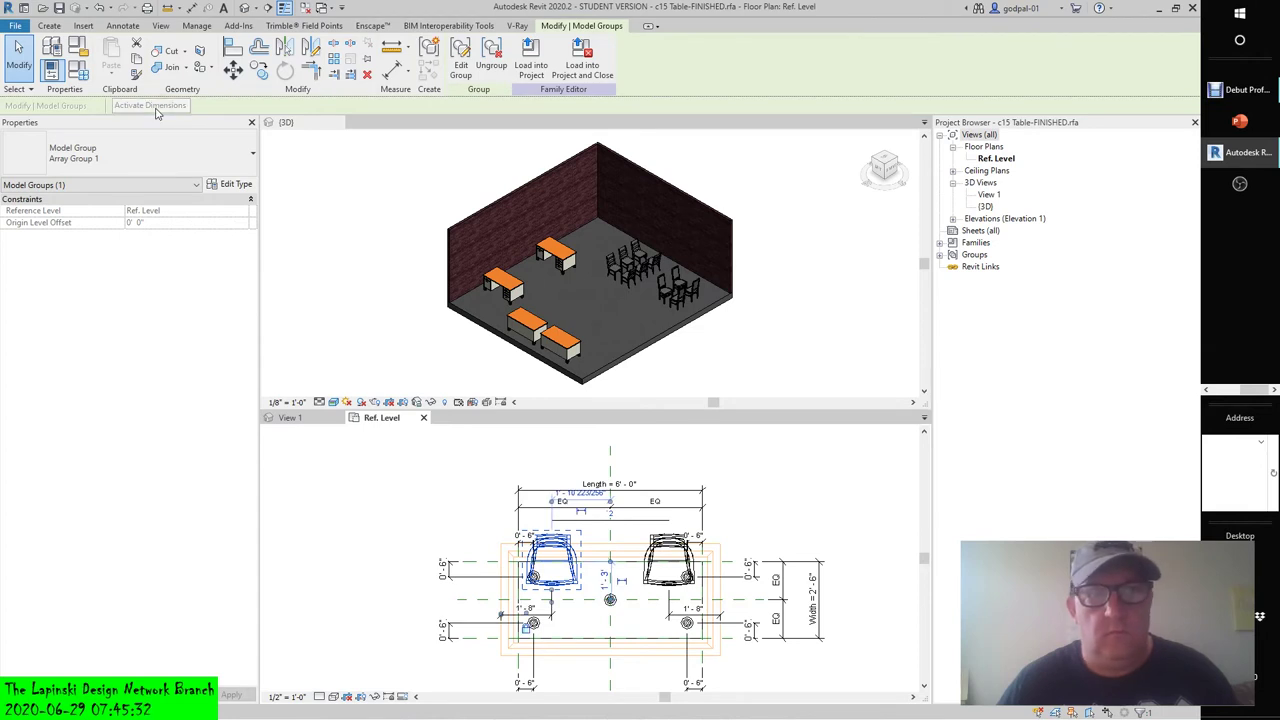
click(336, 482)
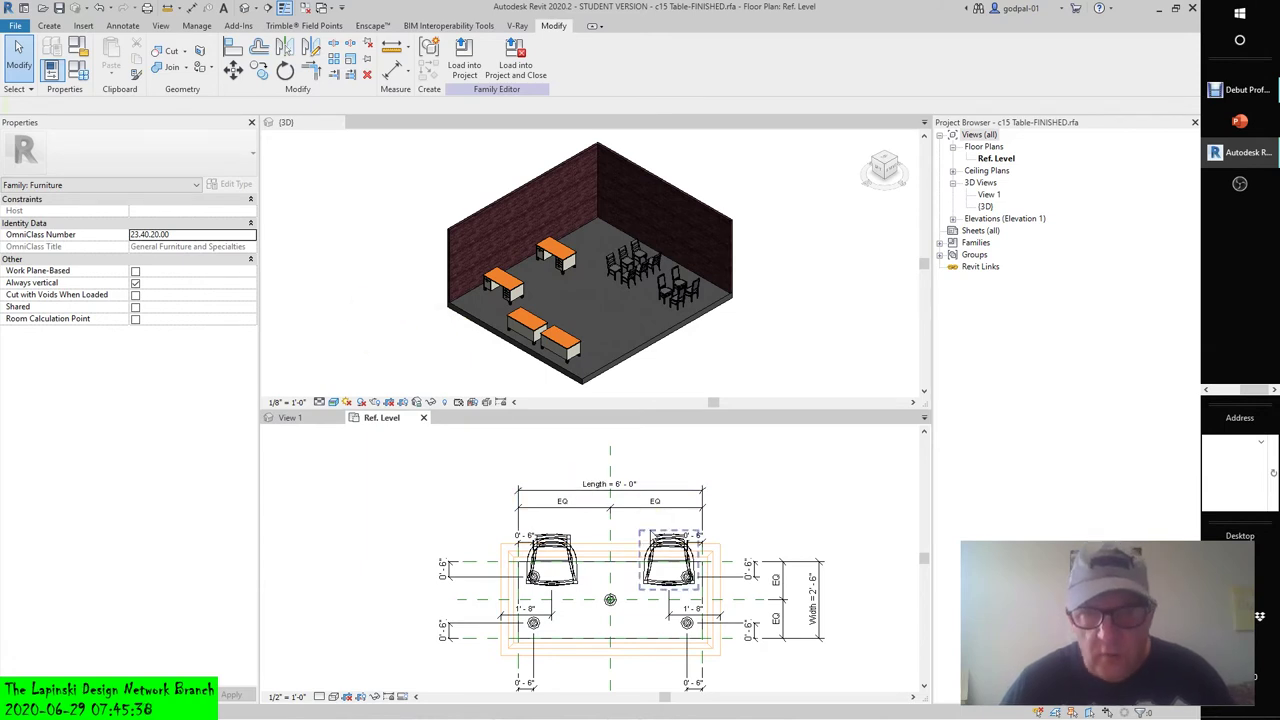
click(668, 540)
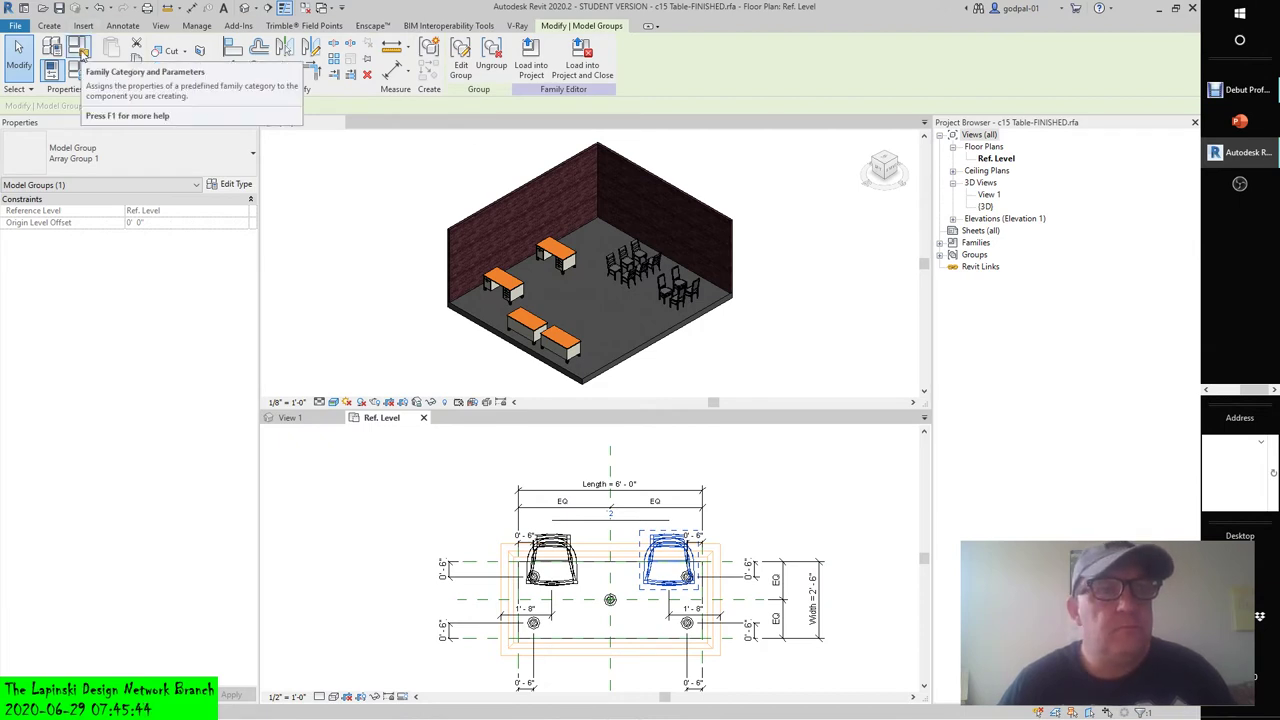
click(79, 48)
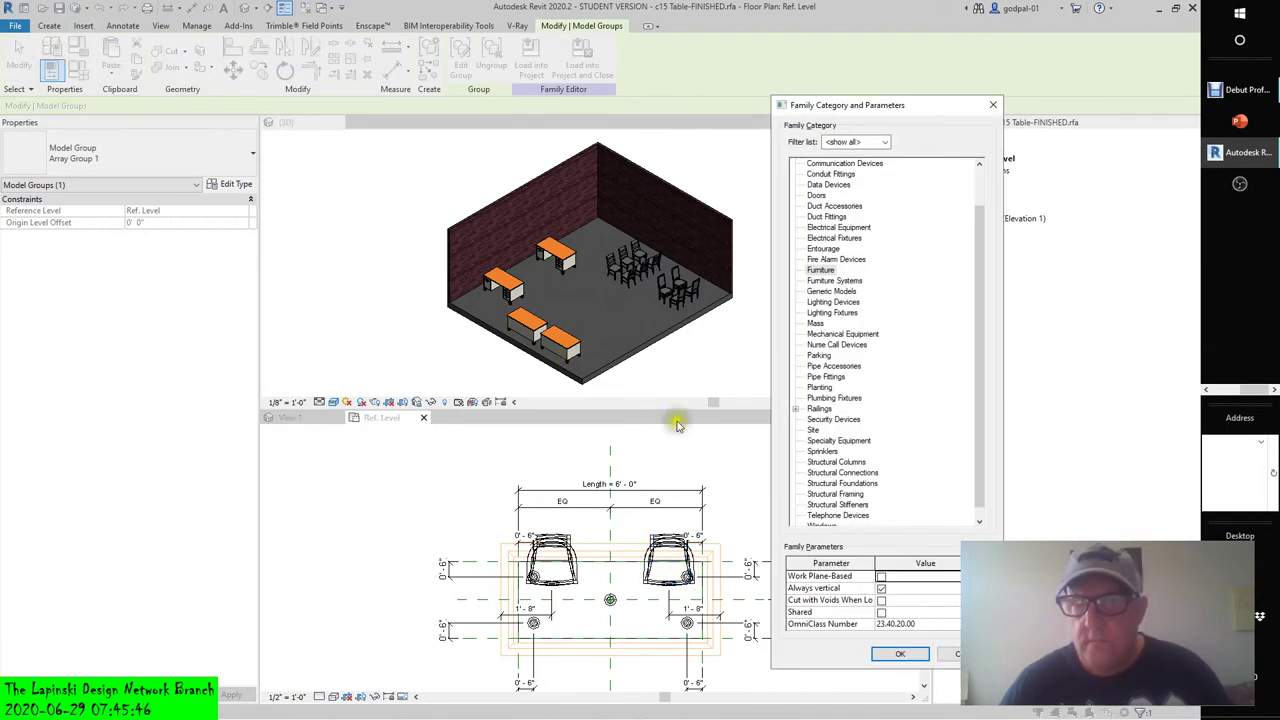
click(905, 653)
click(395, 301)
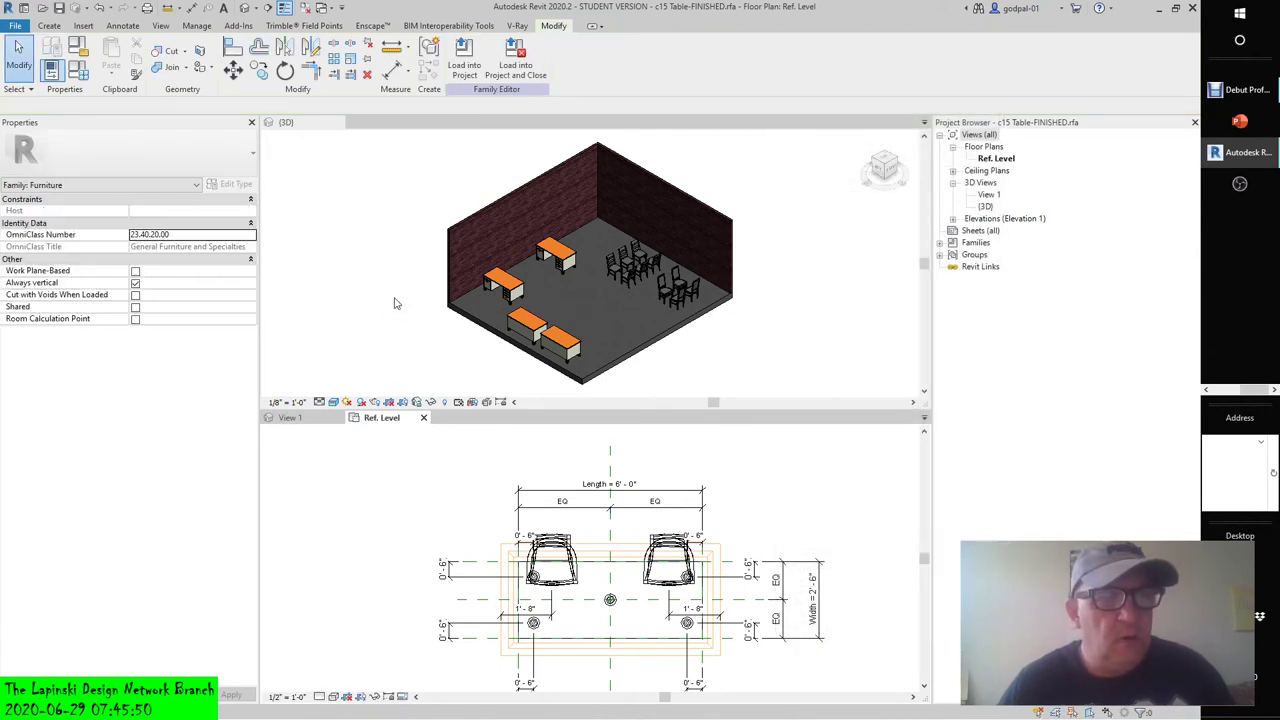
click(566, 546)
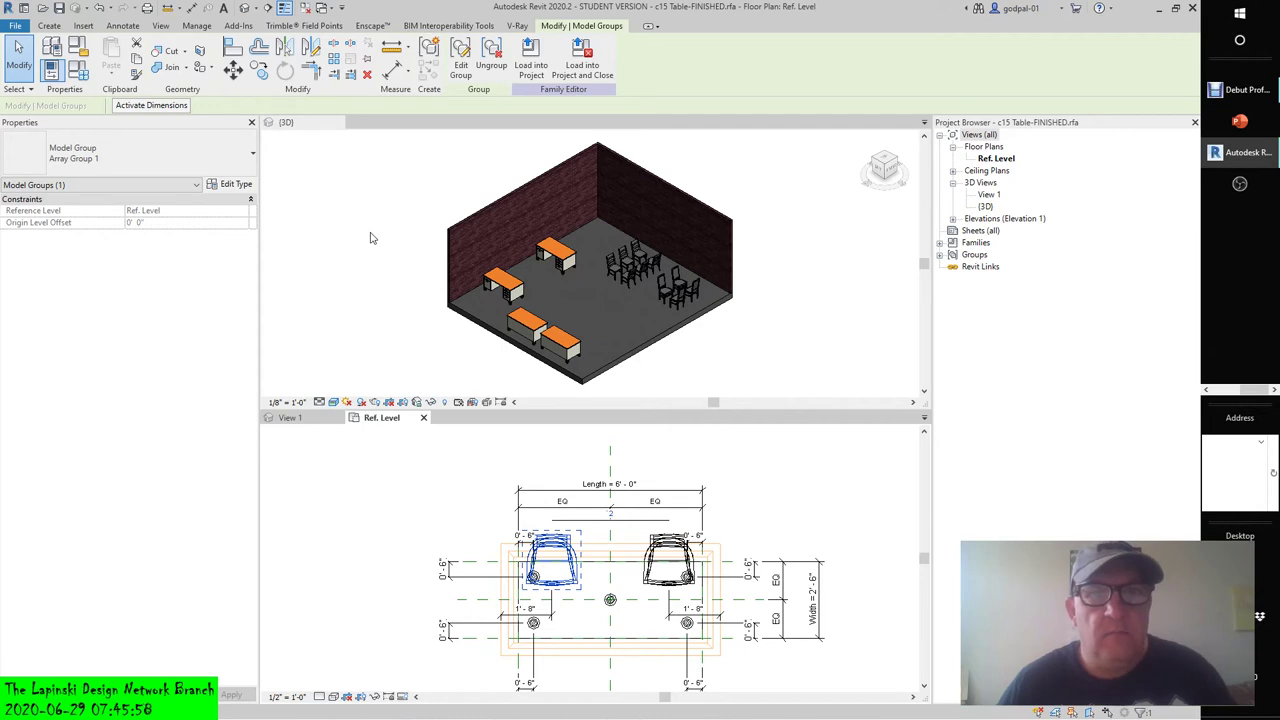
In the group edit, try labelling the left chair with a new 'Chair Array' parameter, cancelling after the duplicate-name error.
click(461, 55)
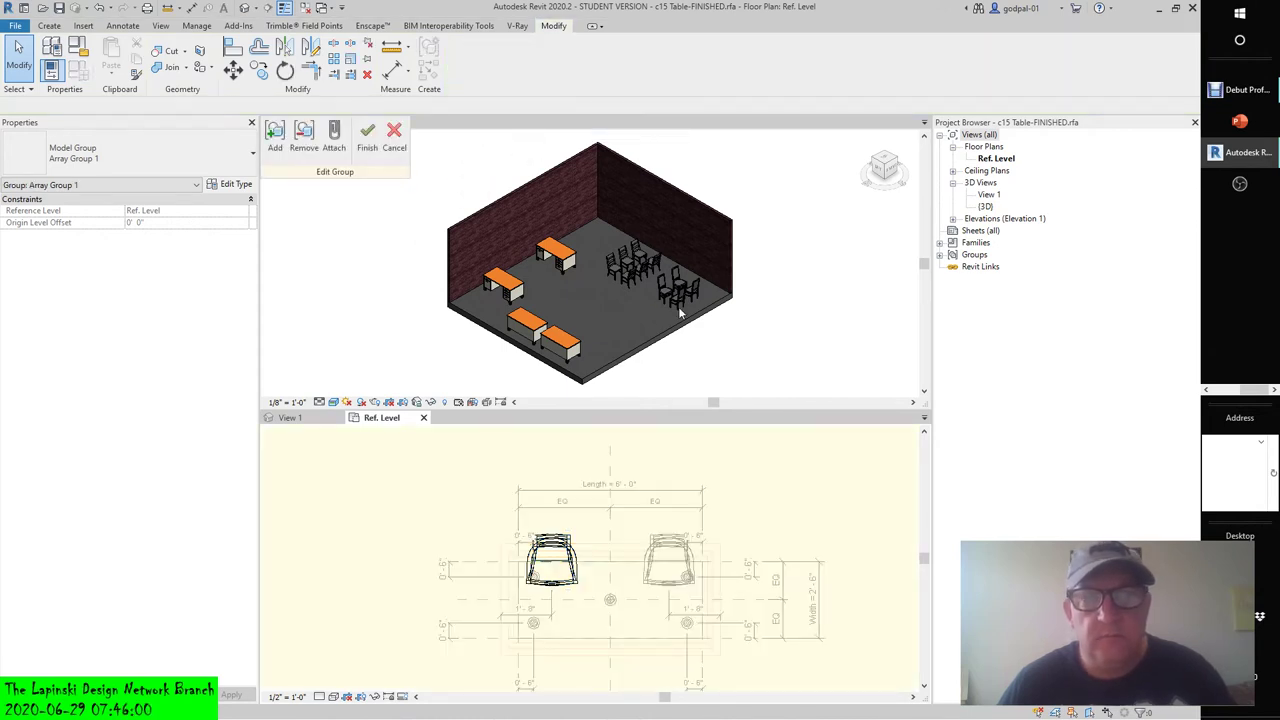
click(570, 541)
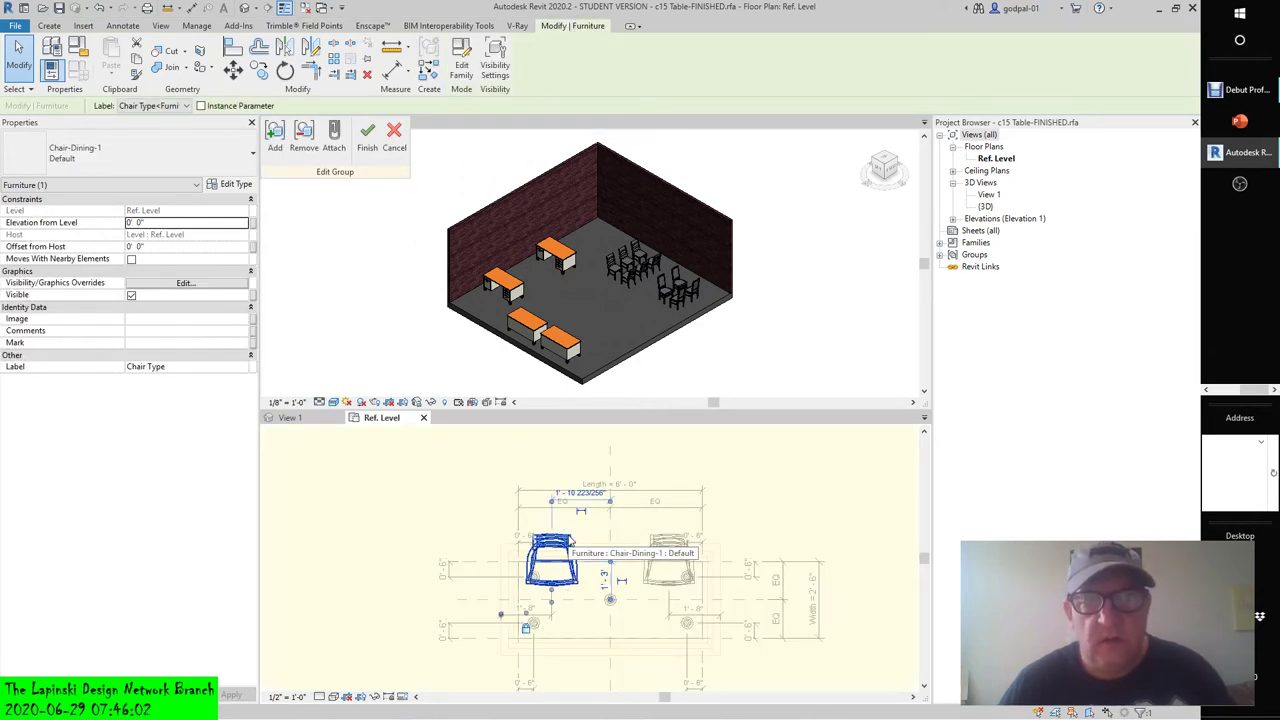
click(186, 106)
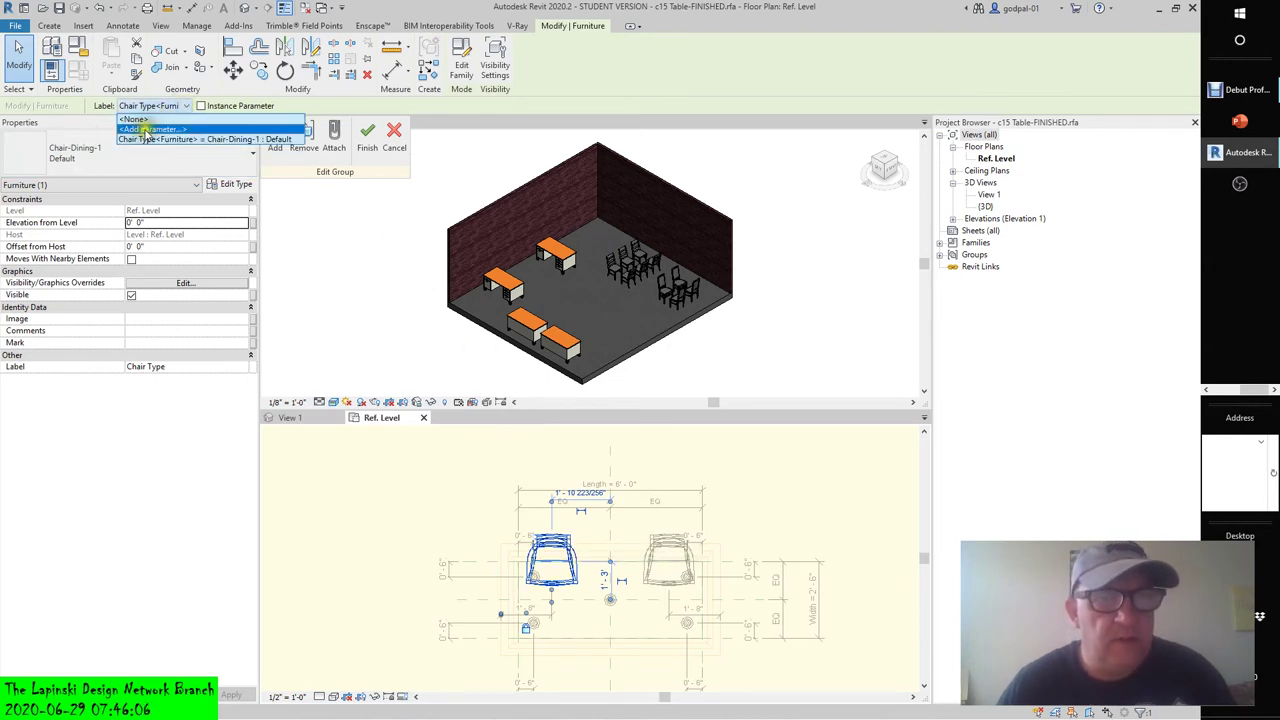
click(148, 129)
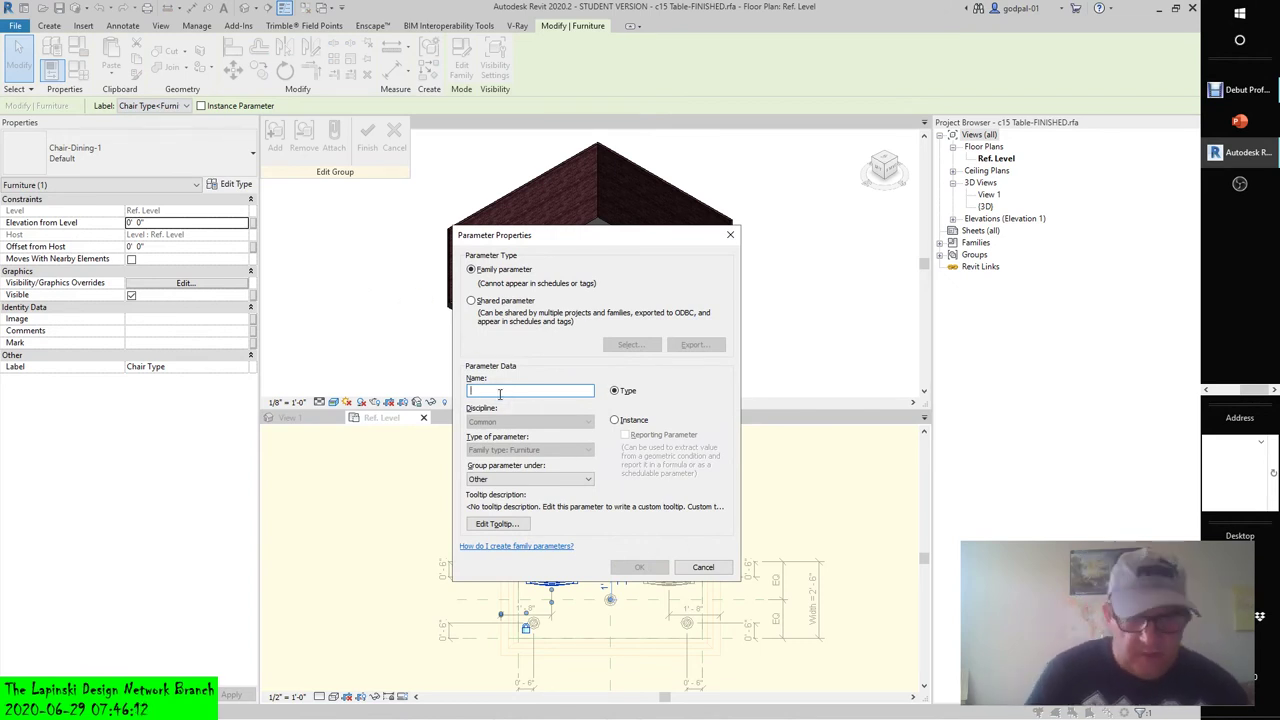
text(Chair Array)
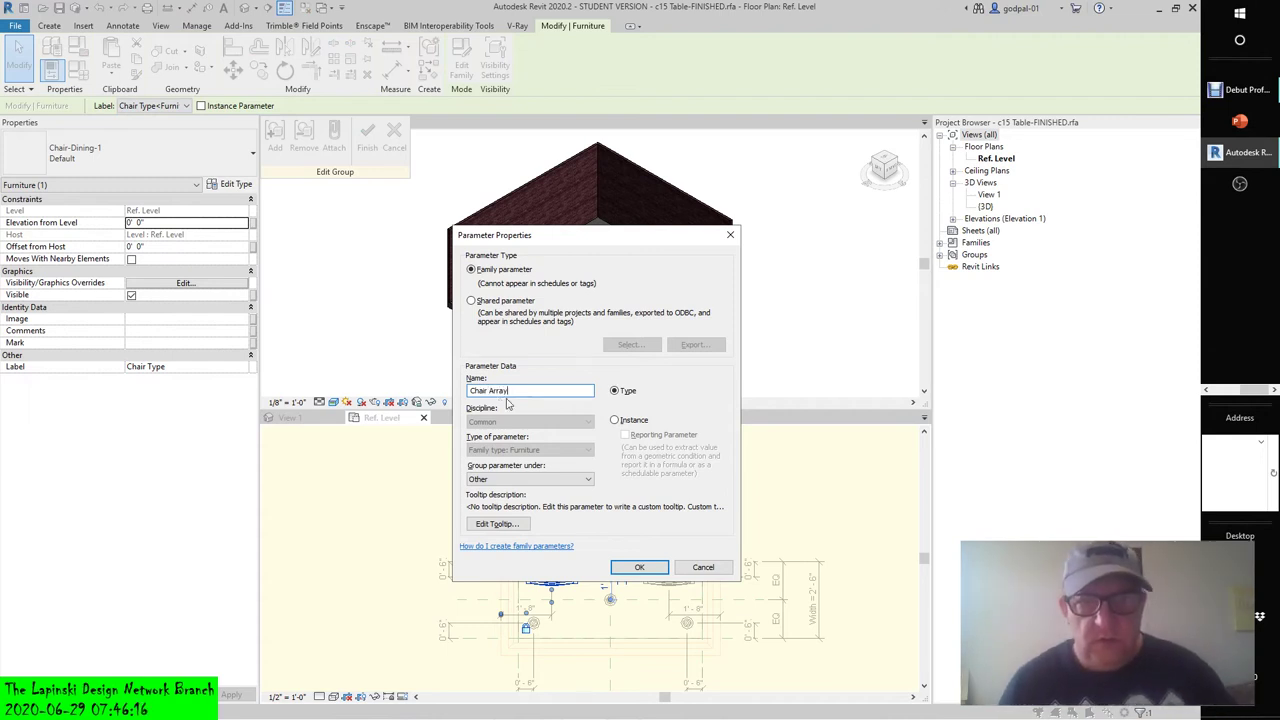
click(620, 566)
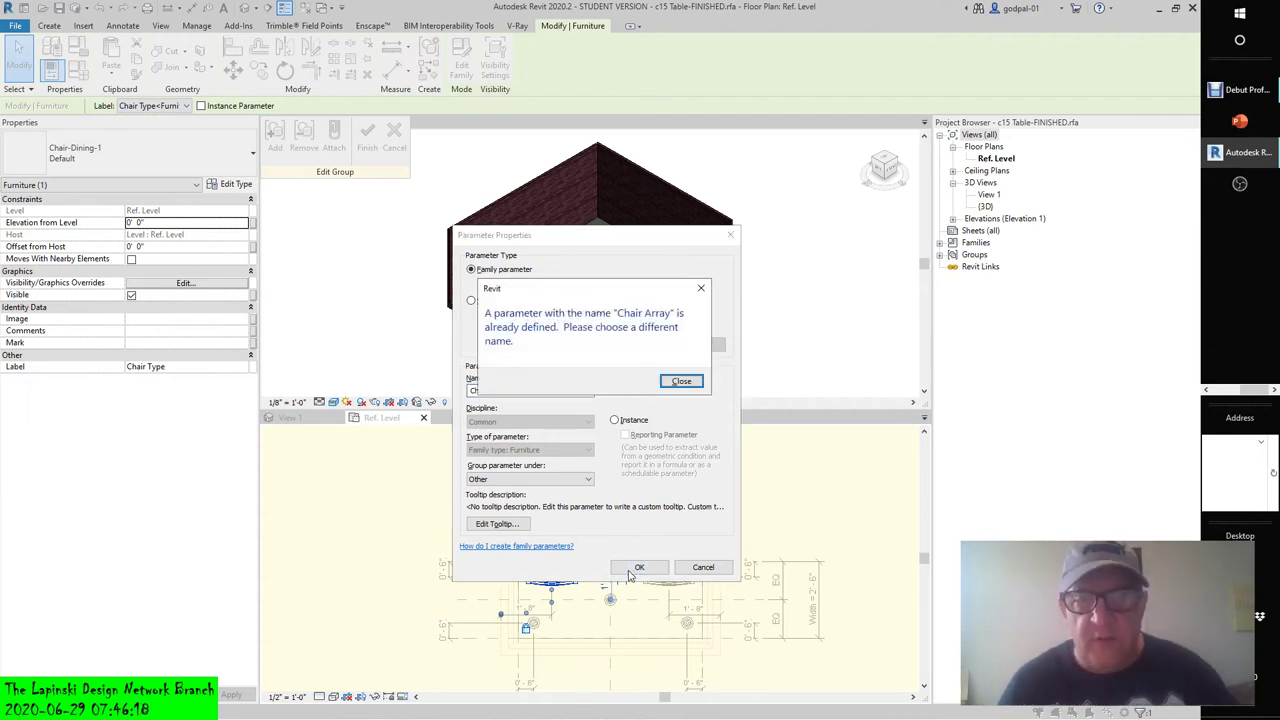
click(681, 381)
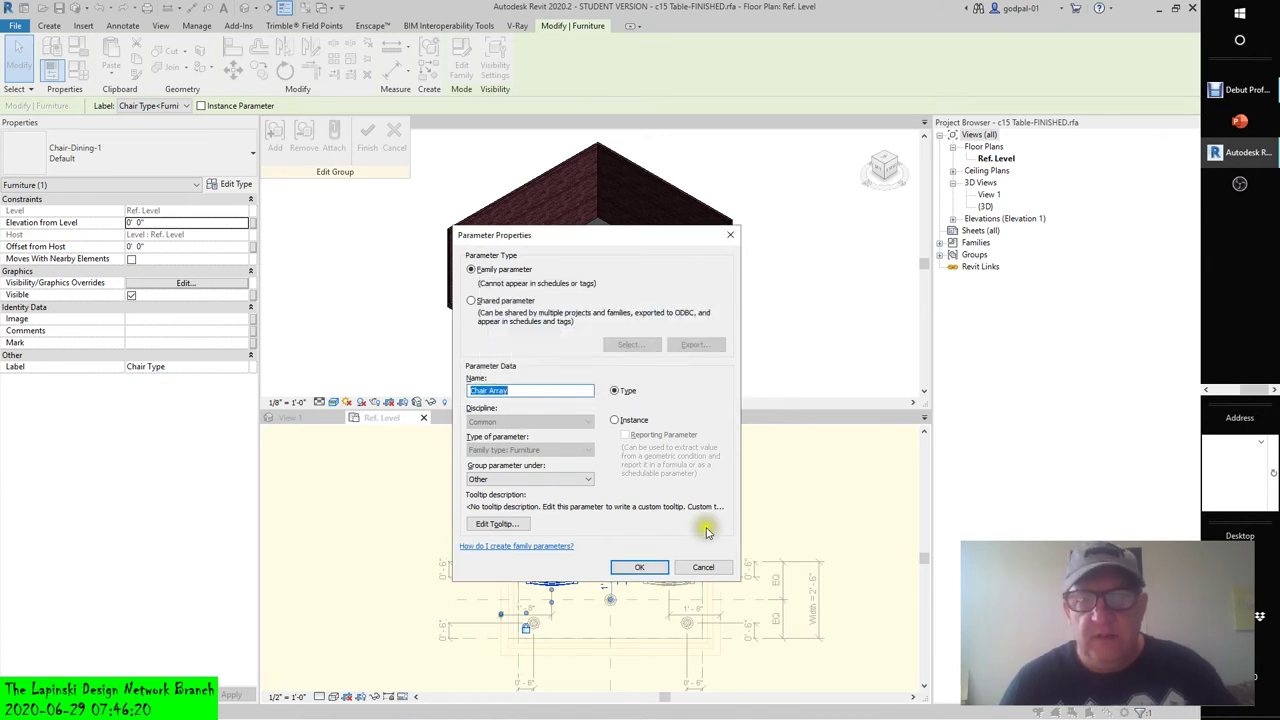
click(703, 568)
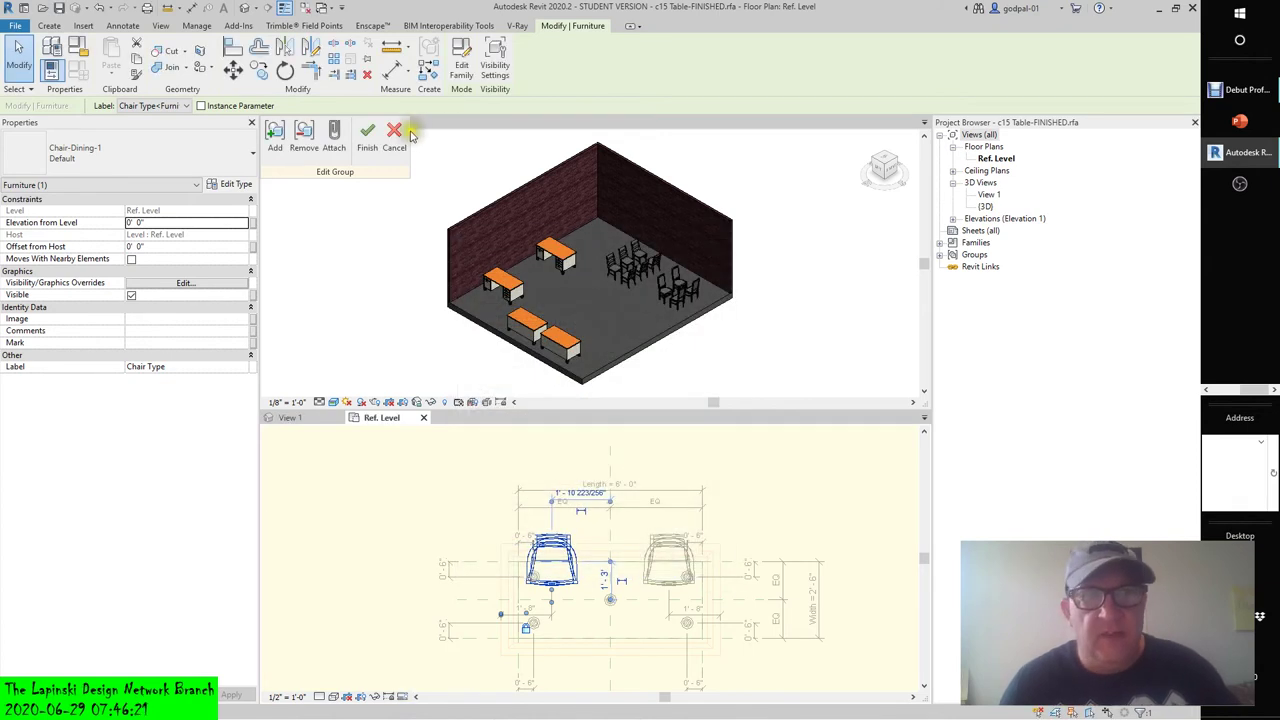
Keep the Chair Type label, cancel the group edit, and dismiss the save reminder.
click(185, 106)
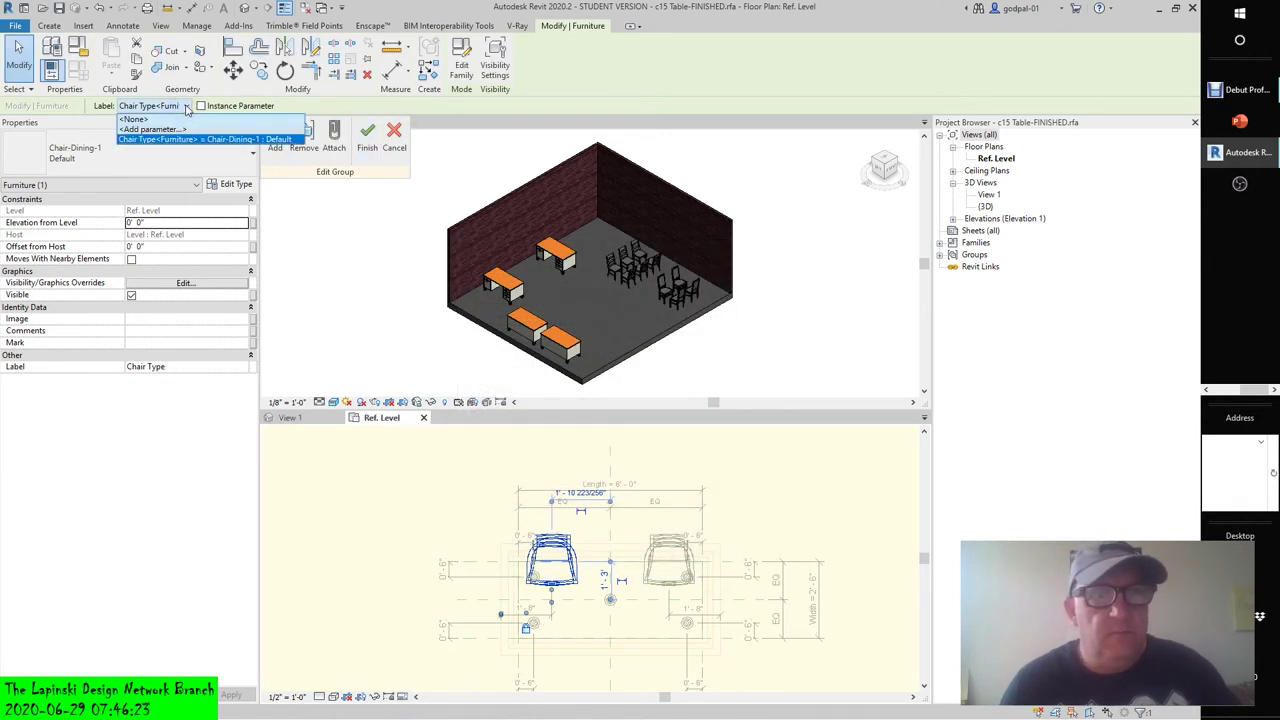
click(394, 136)
click(395, 136)
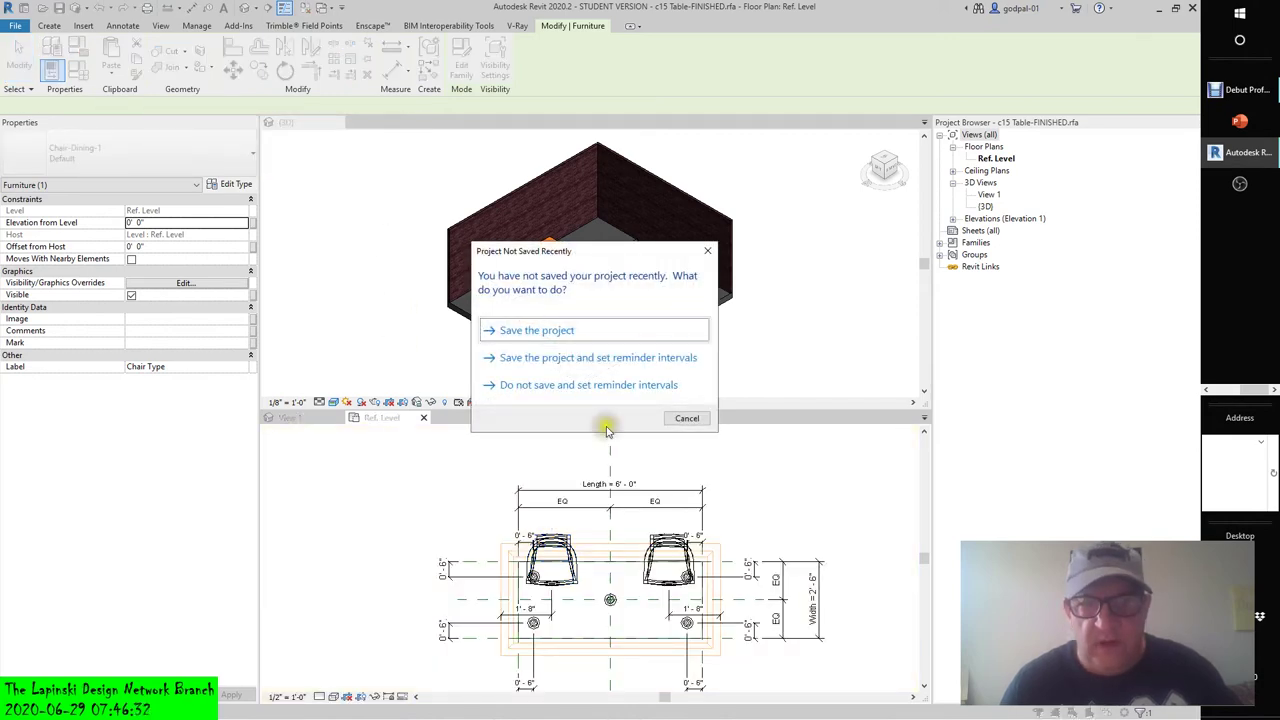
click(682, 418)
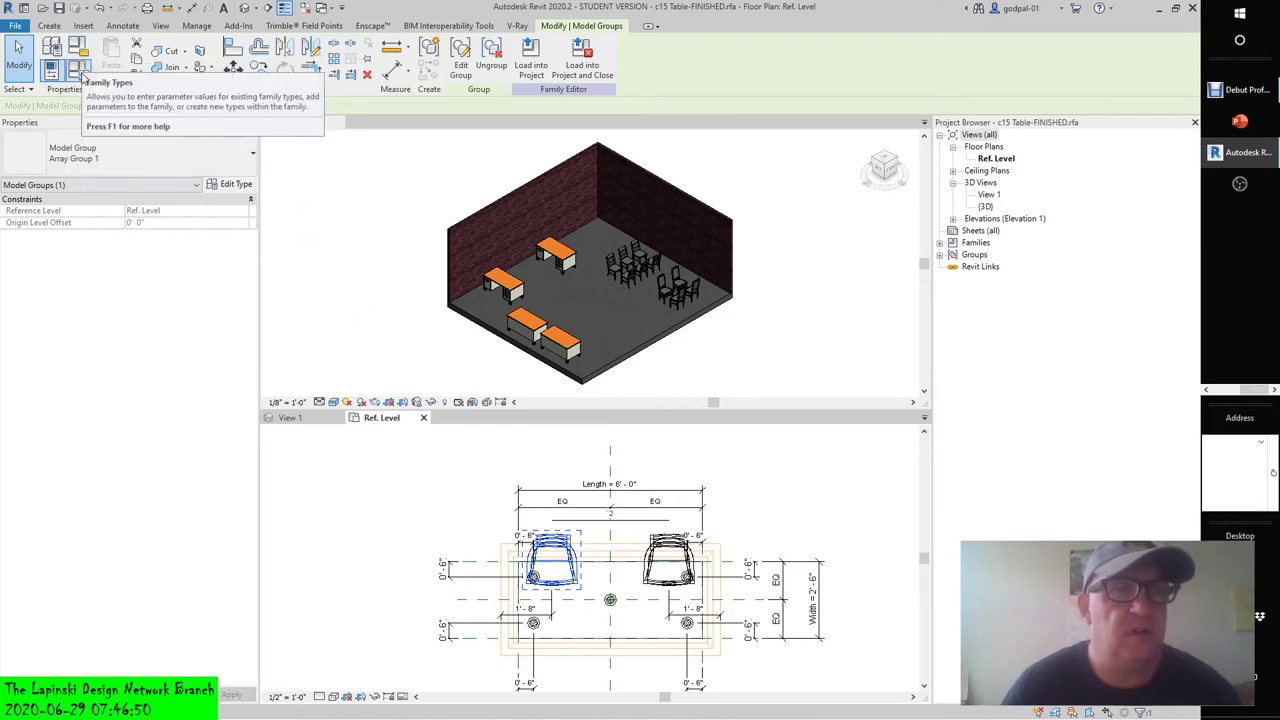
In Family Types, review the Chair Array formula, then switch to Type 2 and apply it.
click(79, 70)
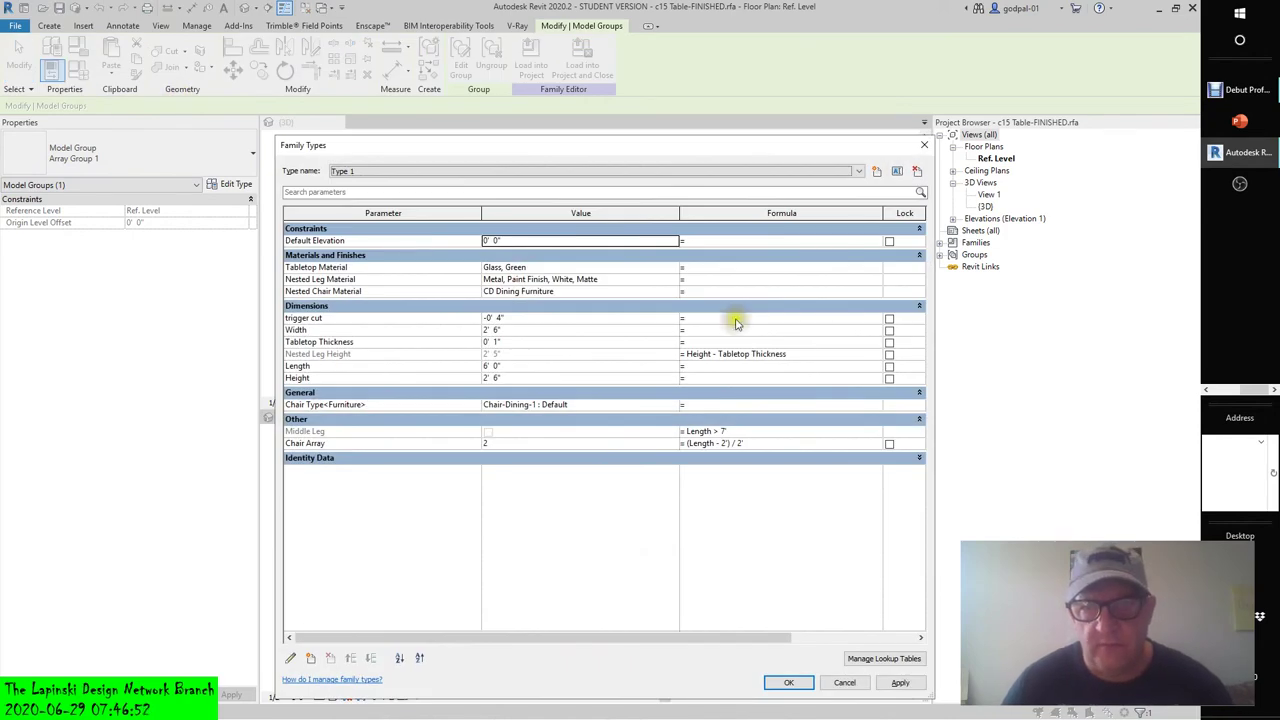
click(708, 444)
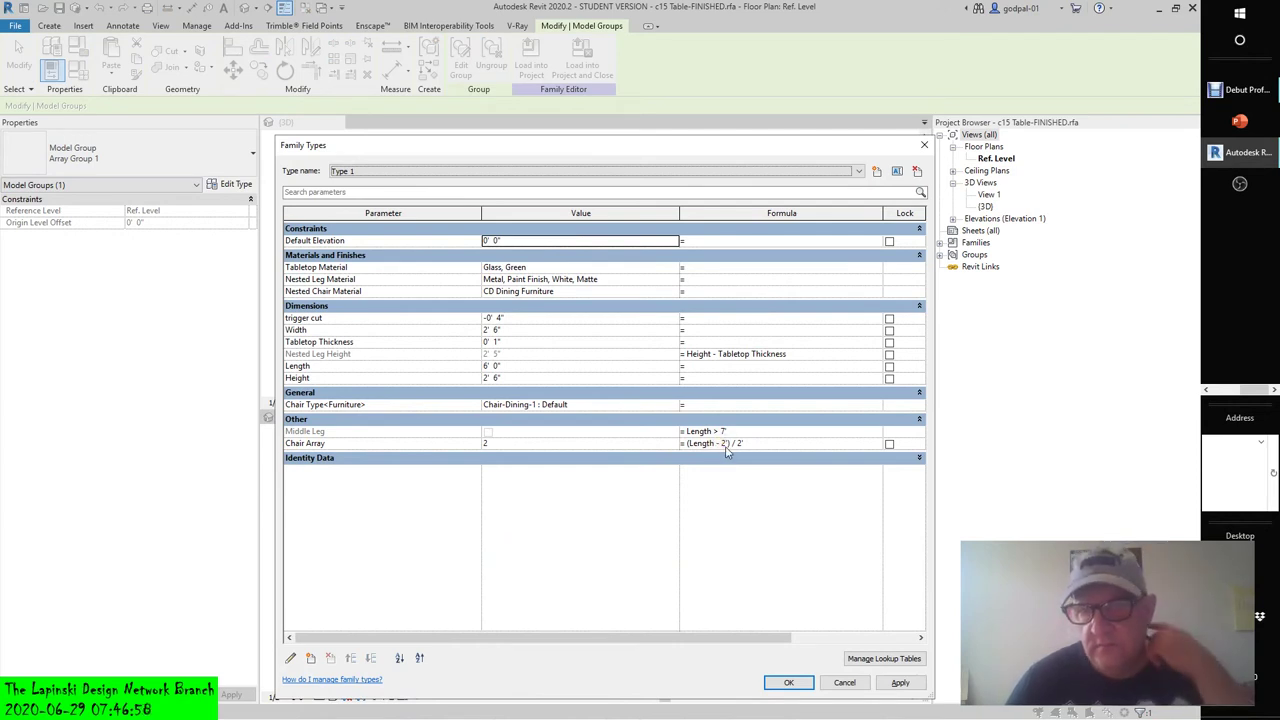
click(733, 444)
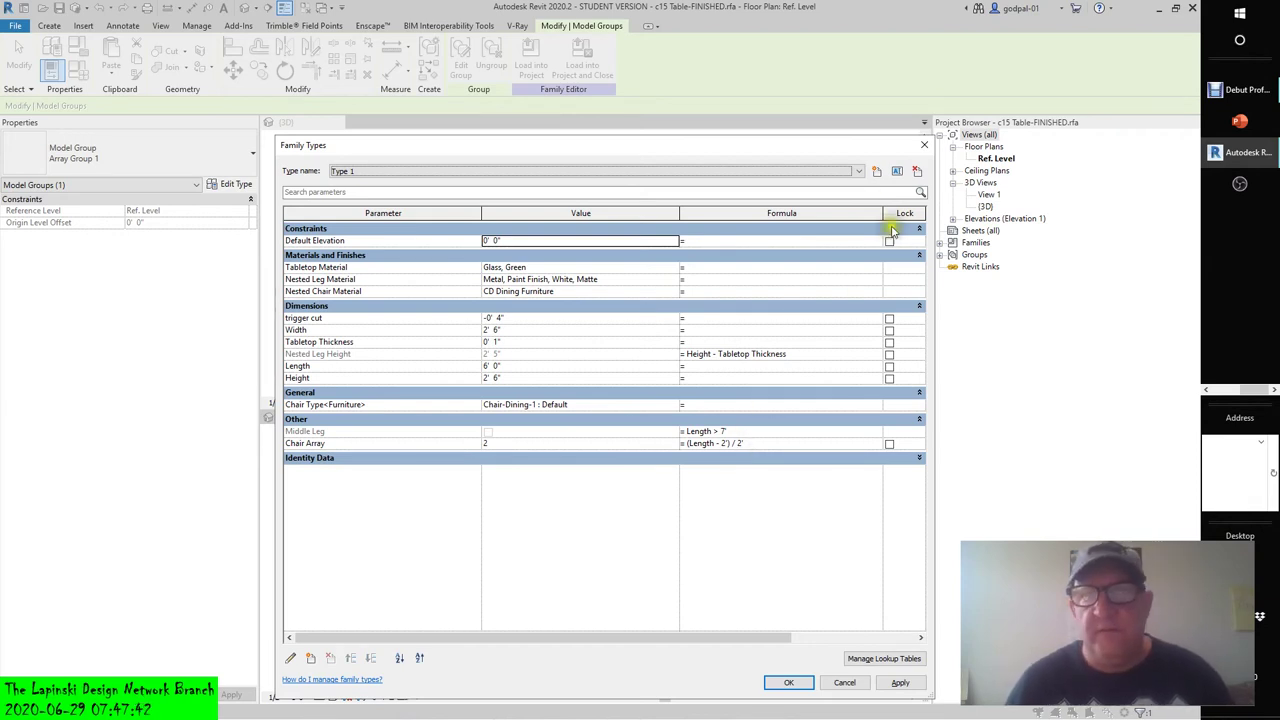
click(858, 171)
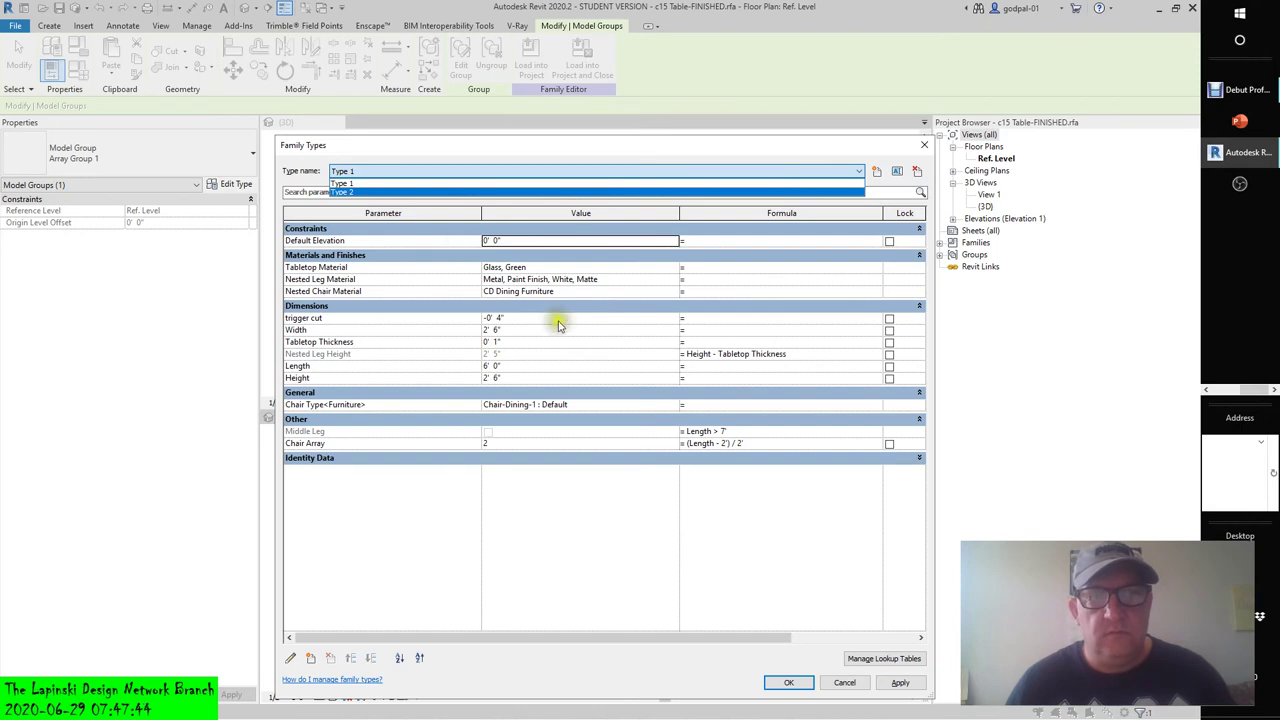
click(386, 193)
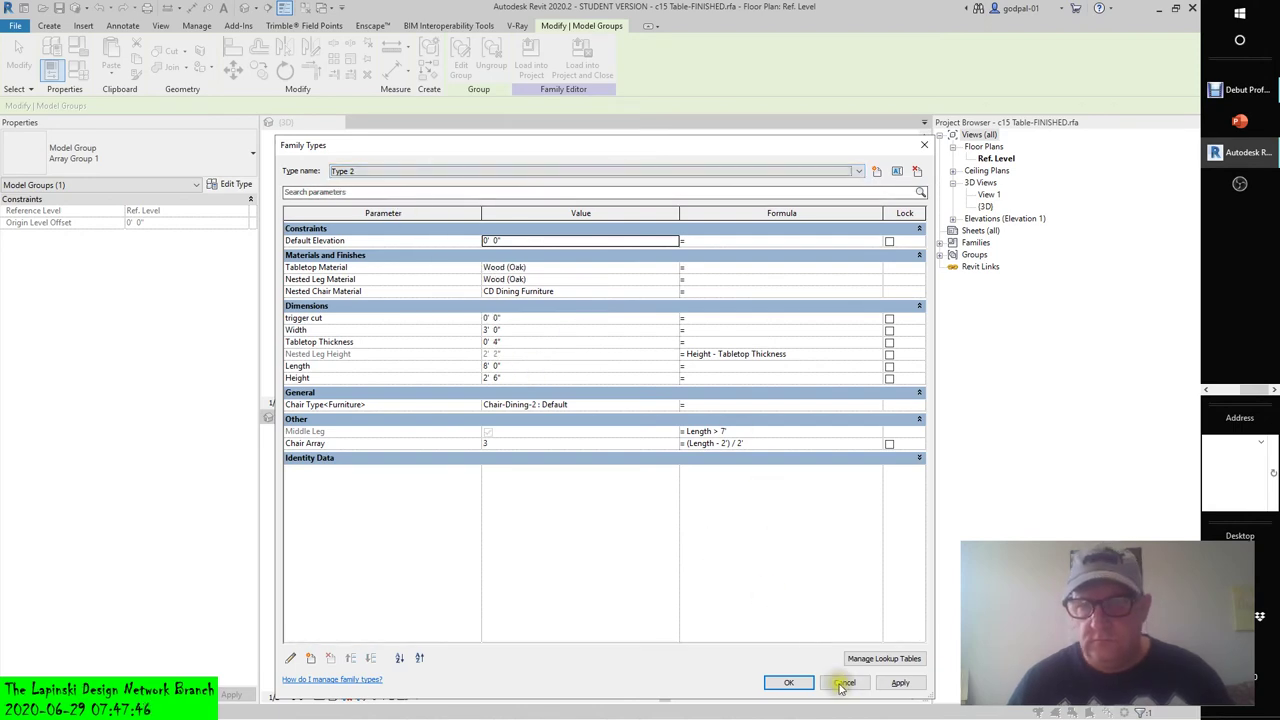
click(900, 683)
Close Family Types, pan to the 8'-0" by 3'-0" Type 2 table, and reopen Family Types.
click(788, 683)
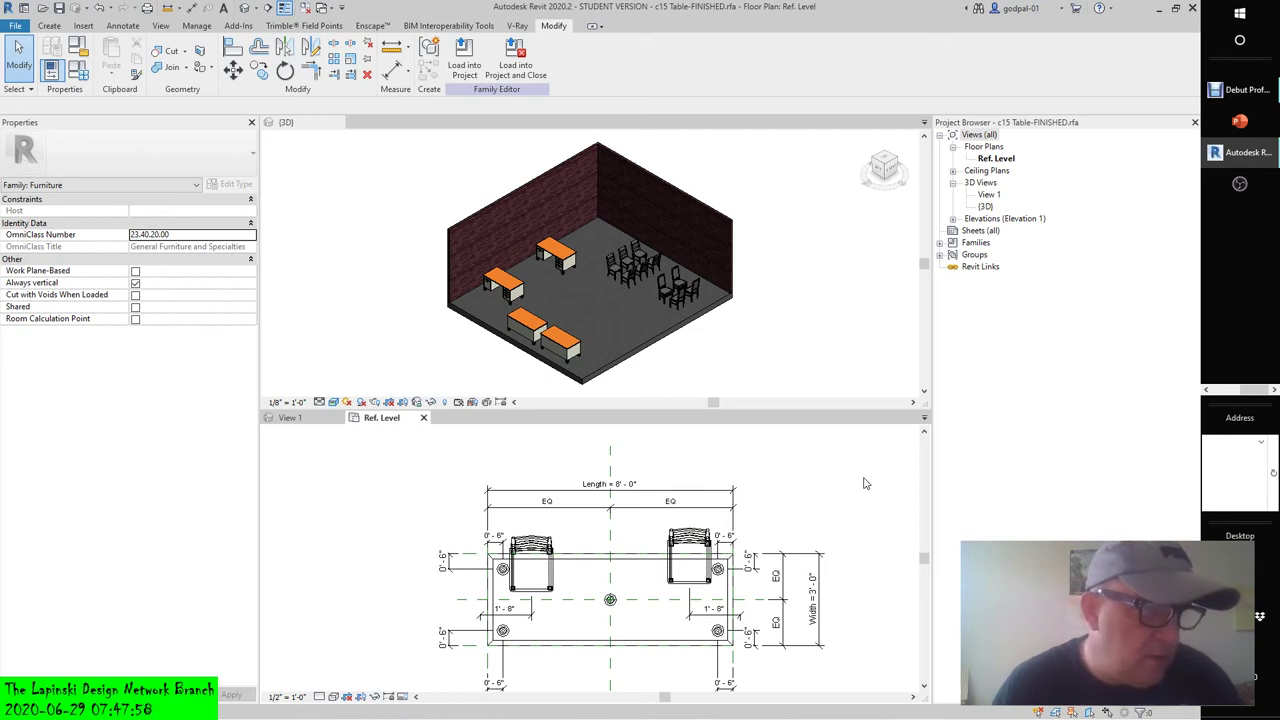
scroll(837, 554, down, 1)
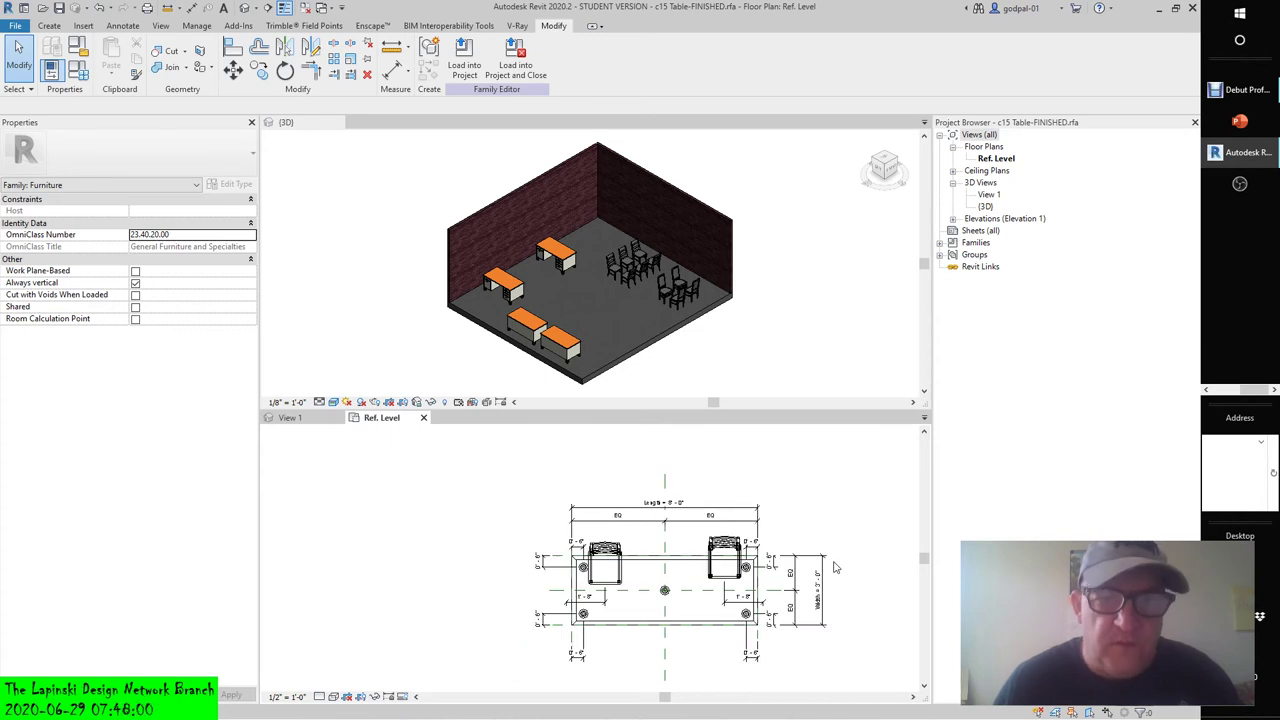
scroll(866, 531, down, 1)
middle_drag(803, 491, 806, 474)
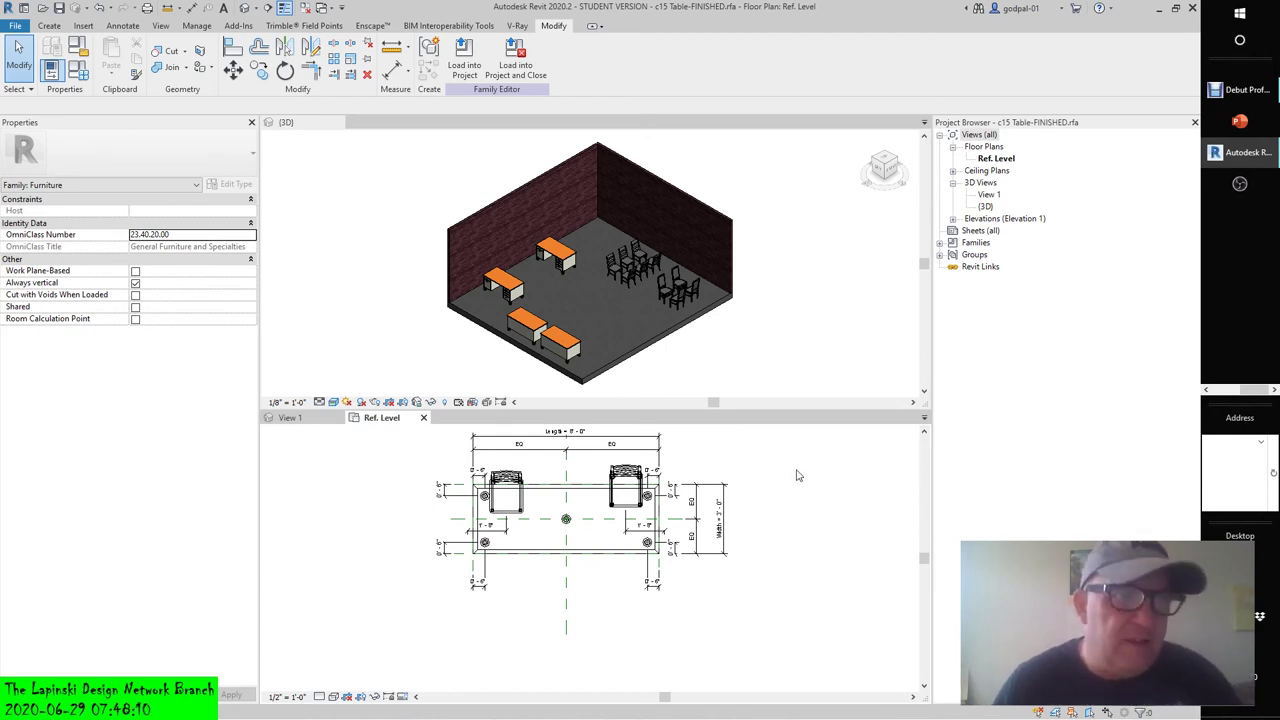
click(234, 190)
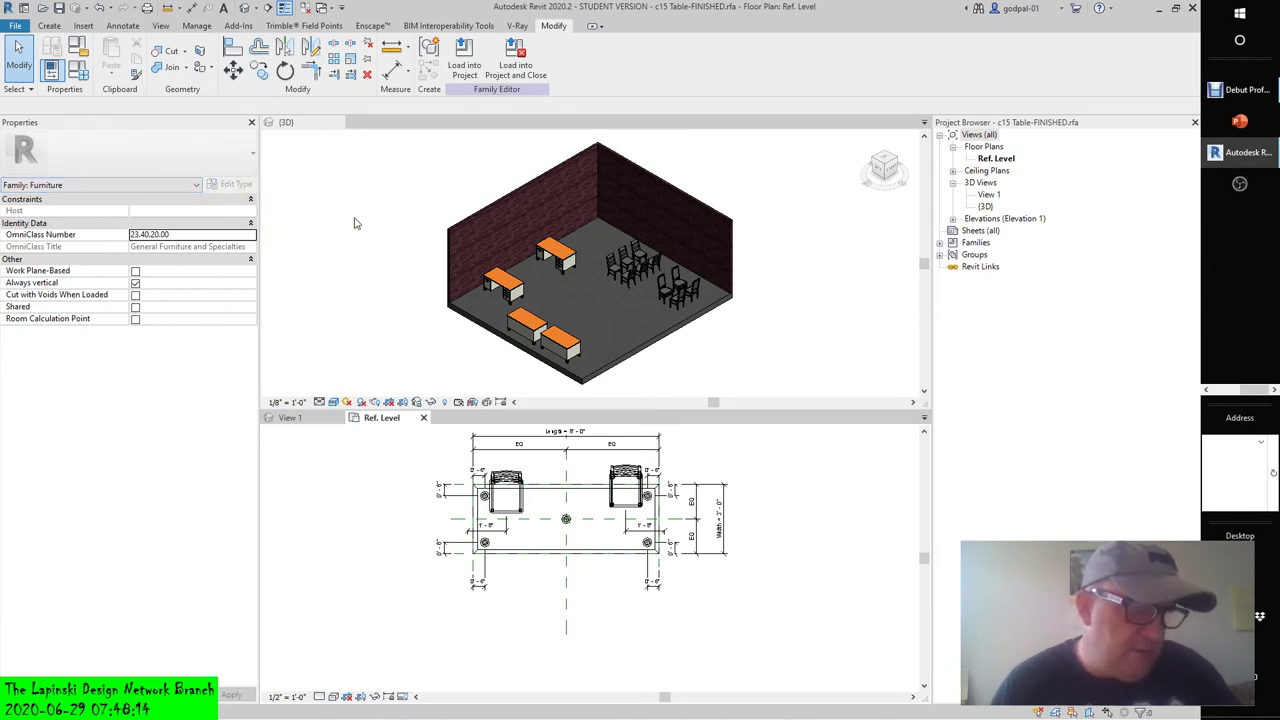
click(52, 70)
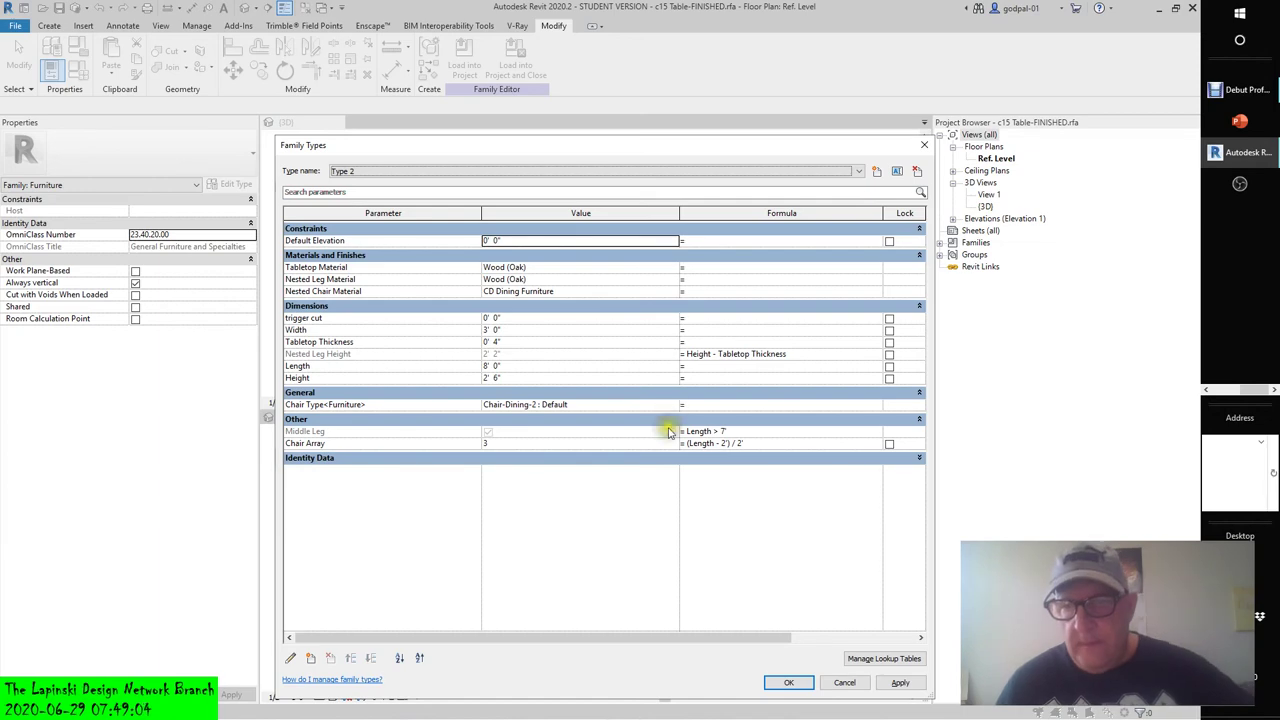
Save c15 Table-FINISHED and load it into the desk project, overwriting the existing version and its parameter values.
click(897, 681)
click(789, 682)
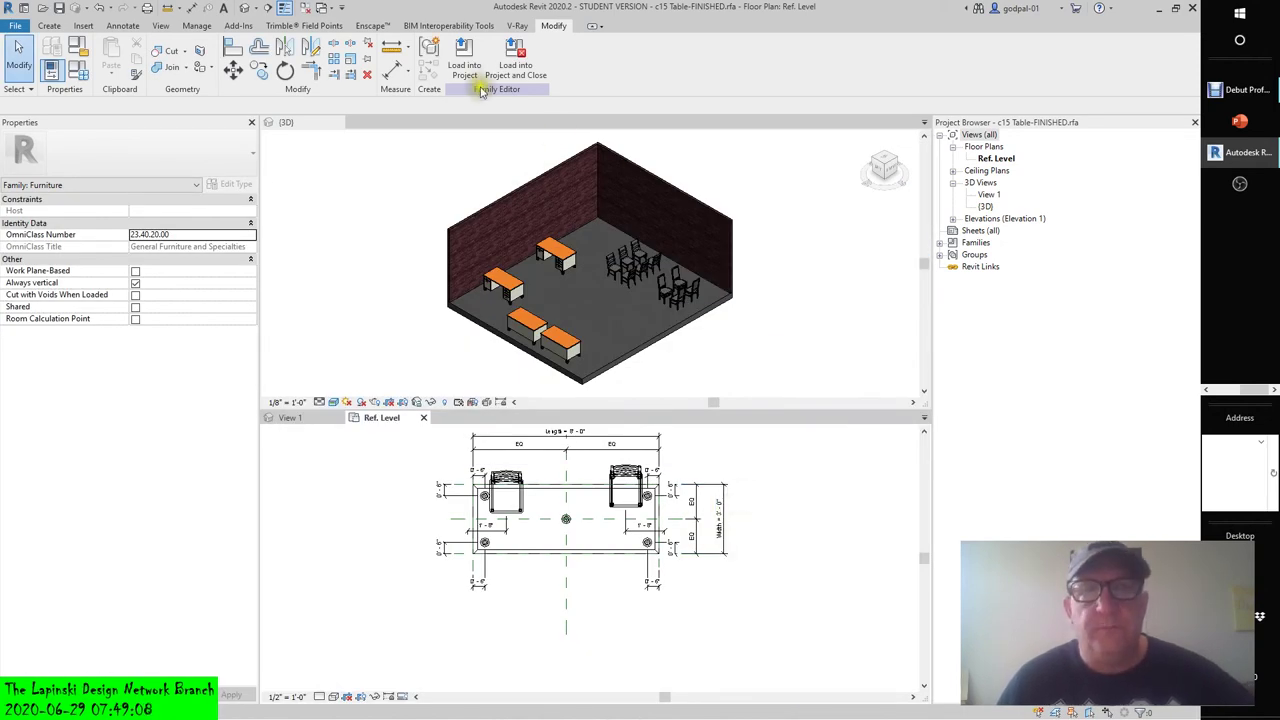
click(515, 52)
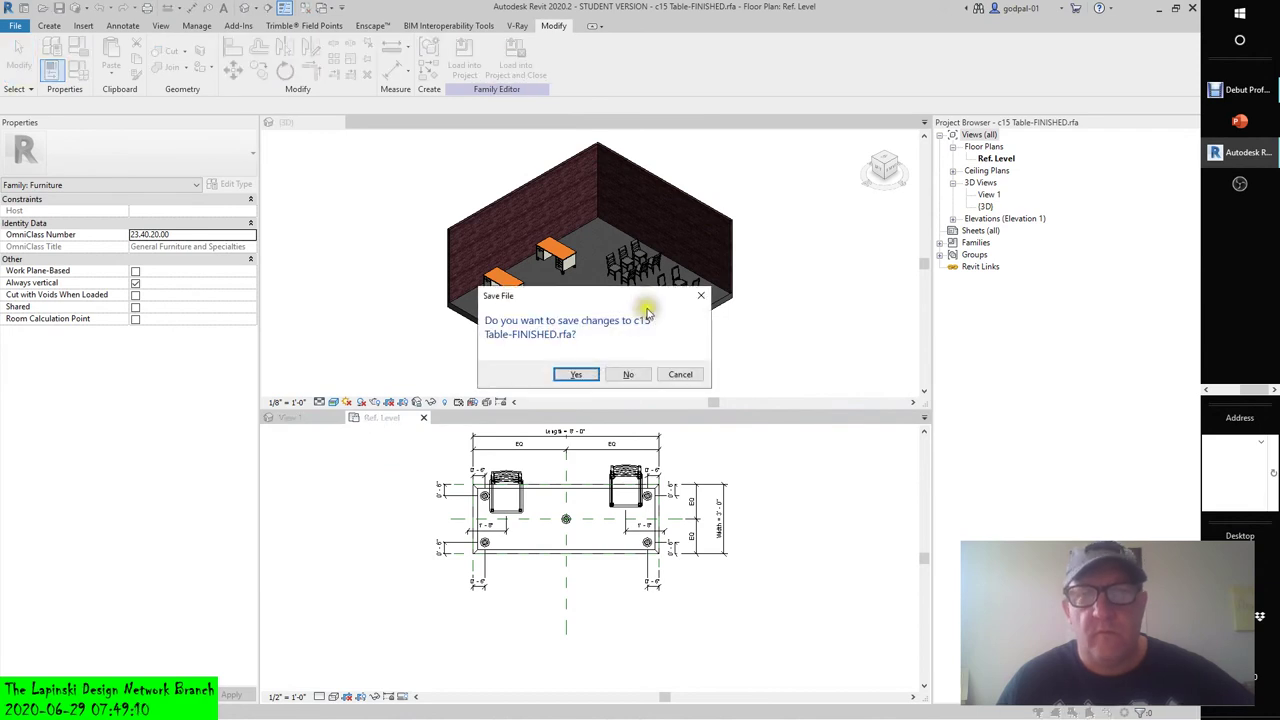
click(584, 374)
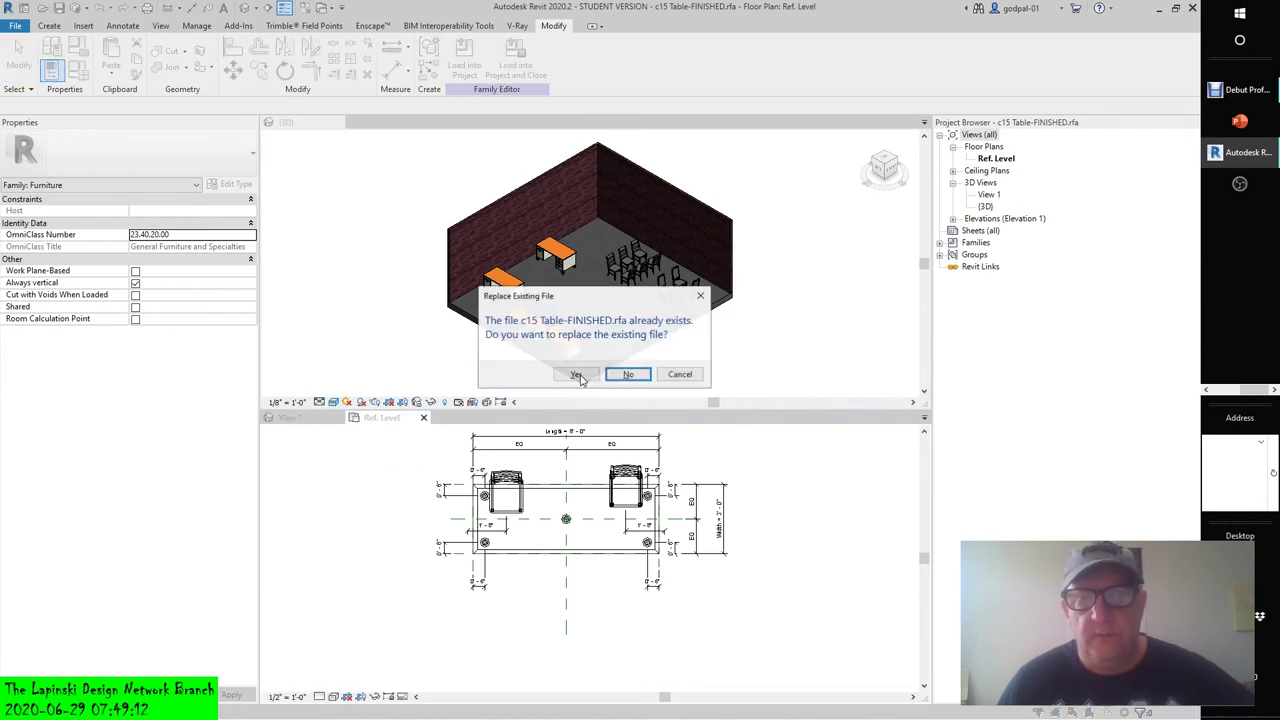
click(578, 376)
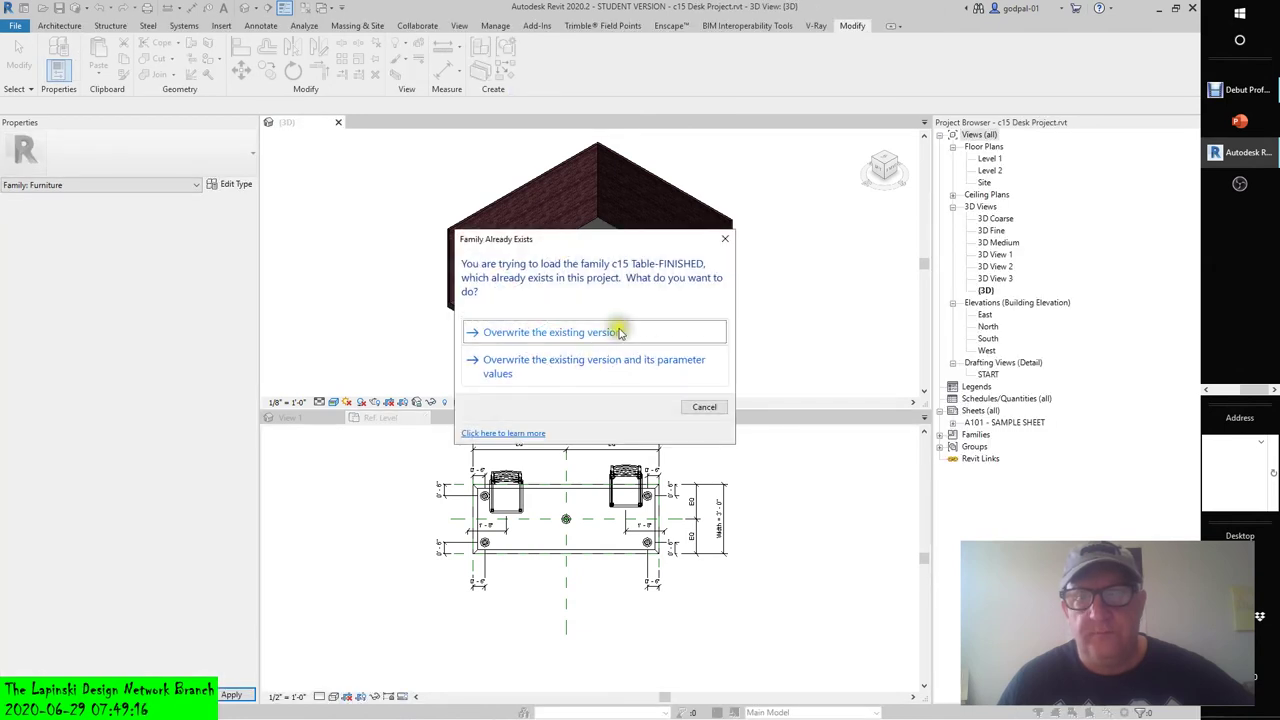
click(563, 372)
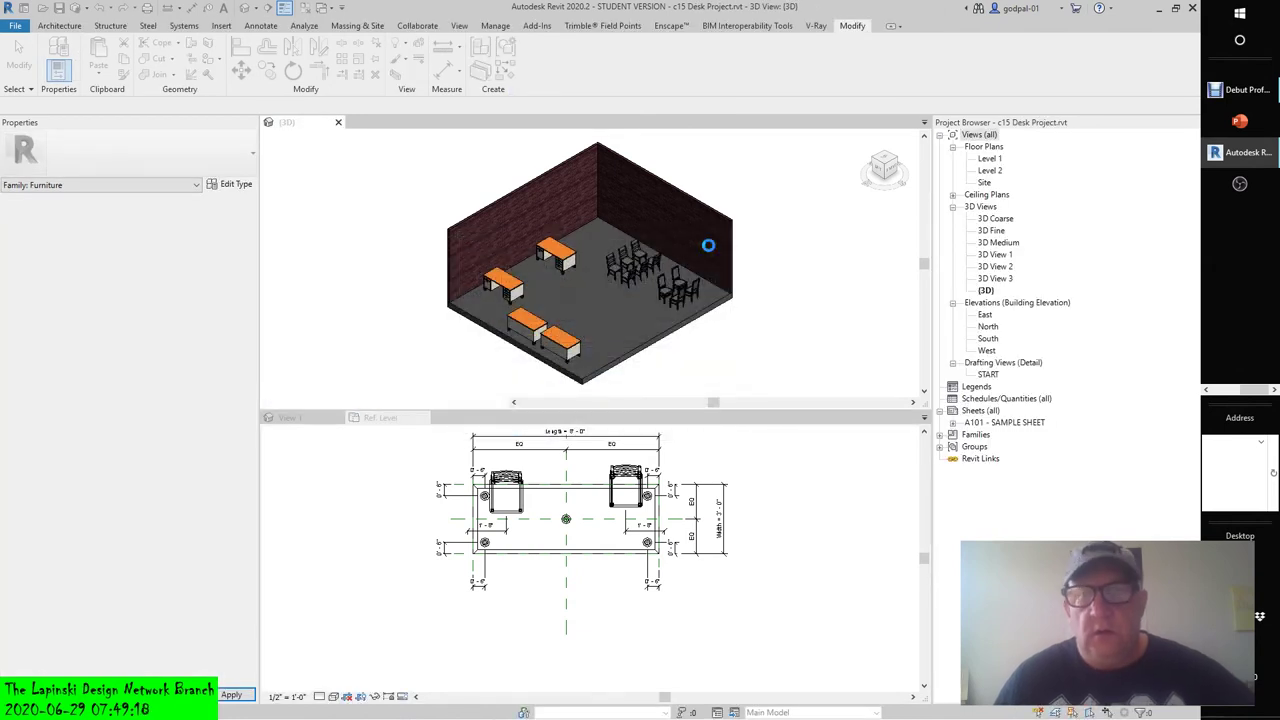
middle_drag(649, 366, 614, 492)
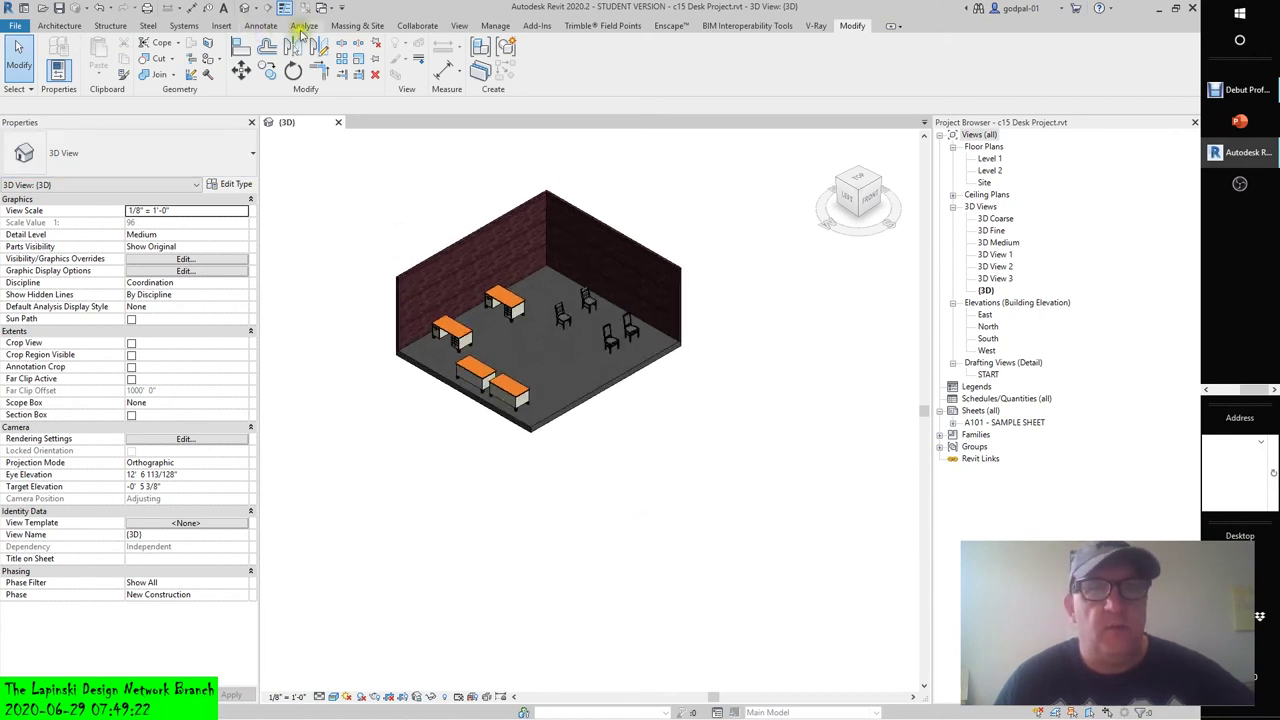
Turn on the Furniture > Tables subcategory in the 3D view's Visibility/Graphics.
click(459, 25)
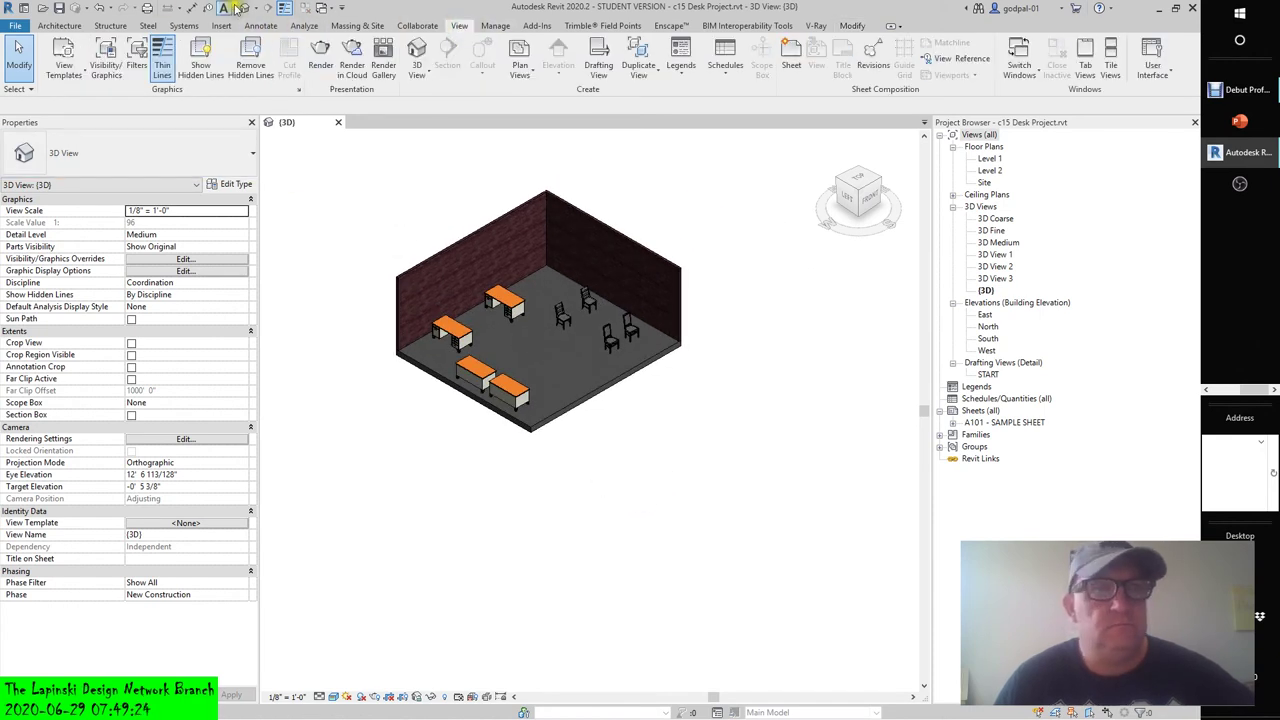
click(112, 64)
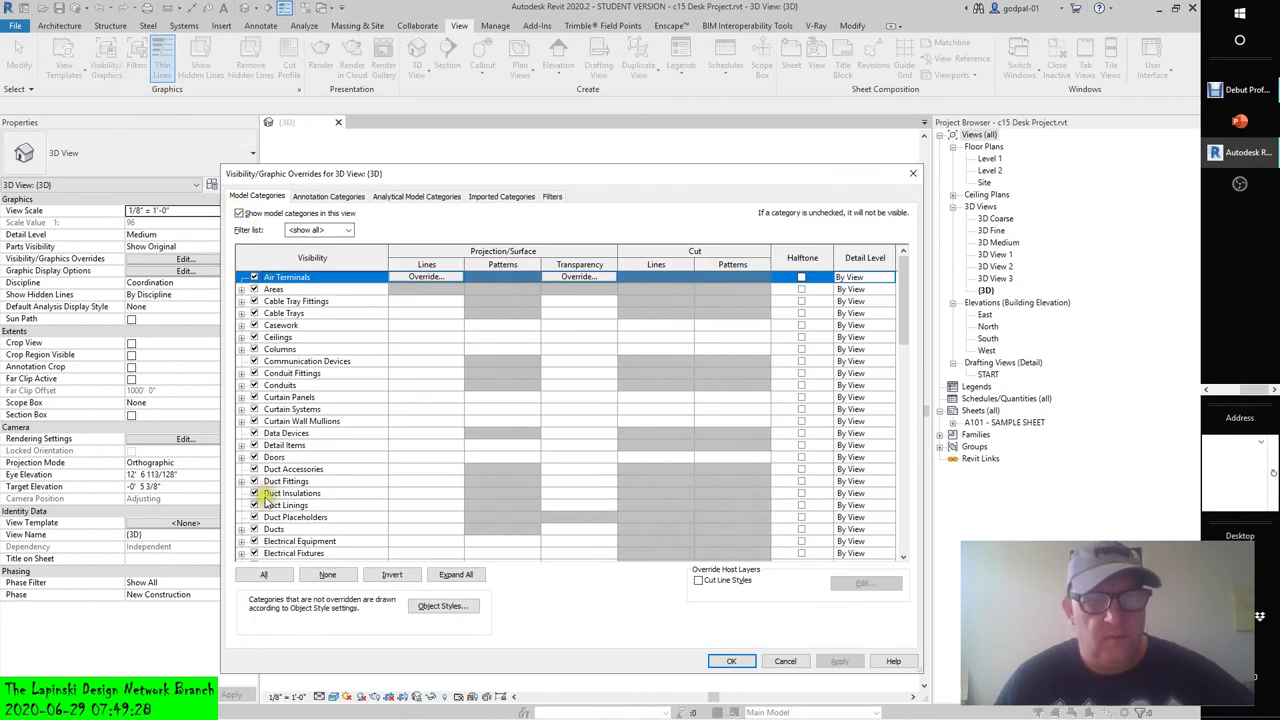
scroll(270, 508, down, 2)
scroll(270, 508, down, 2)
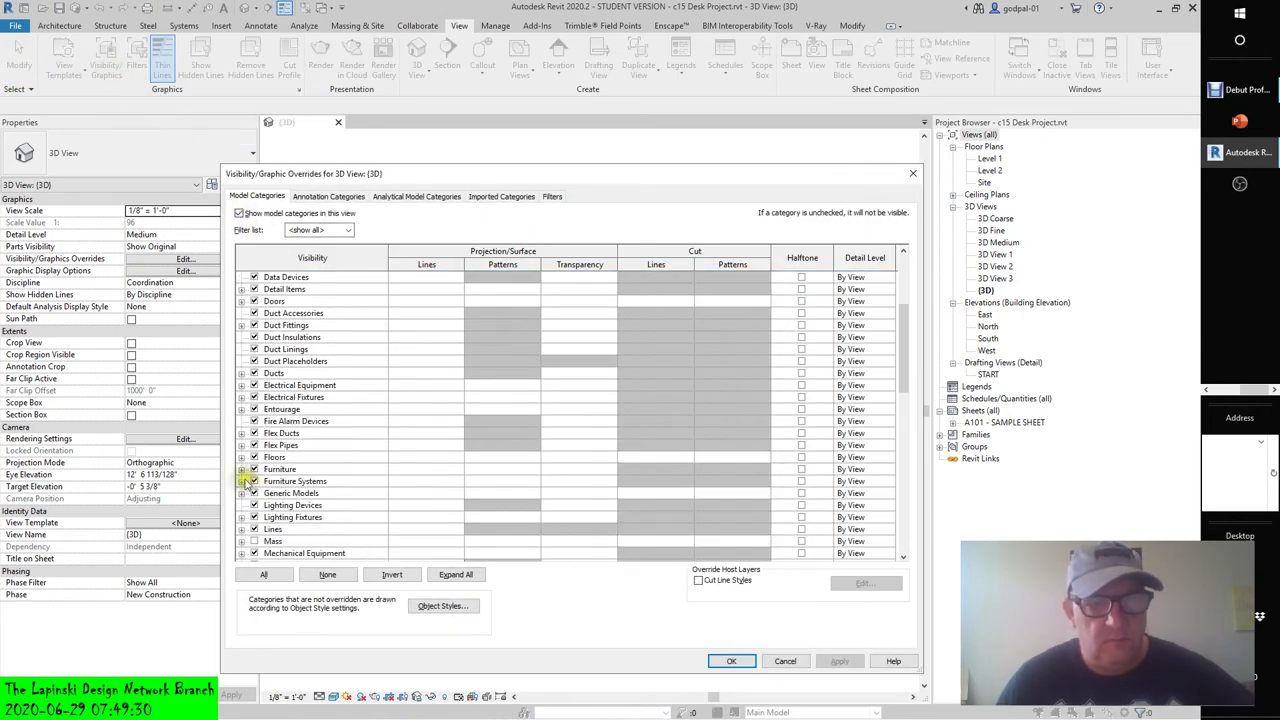
click(242, 470)
click(272, 516)
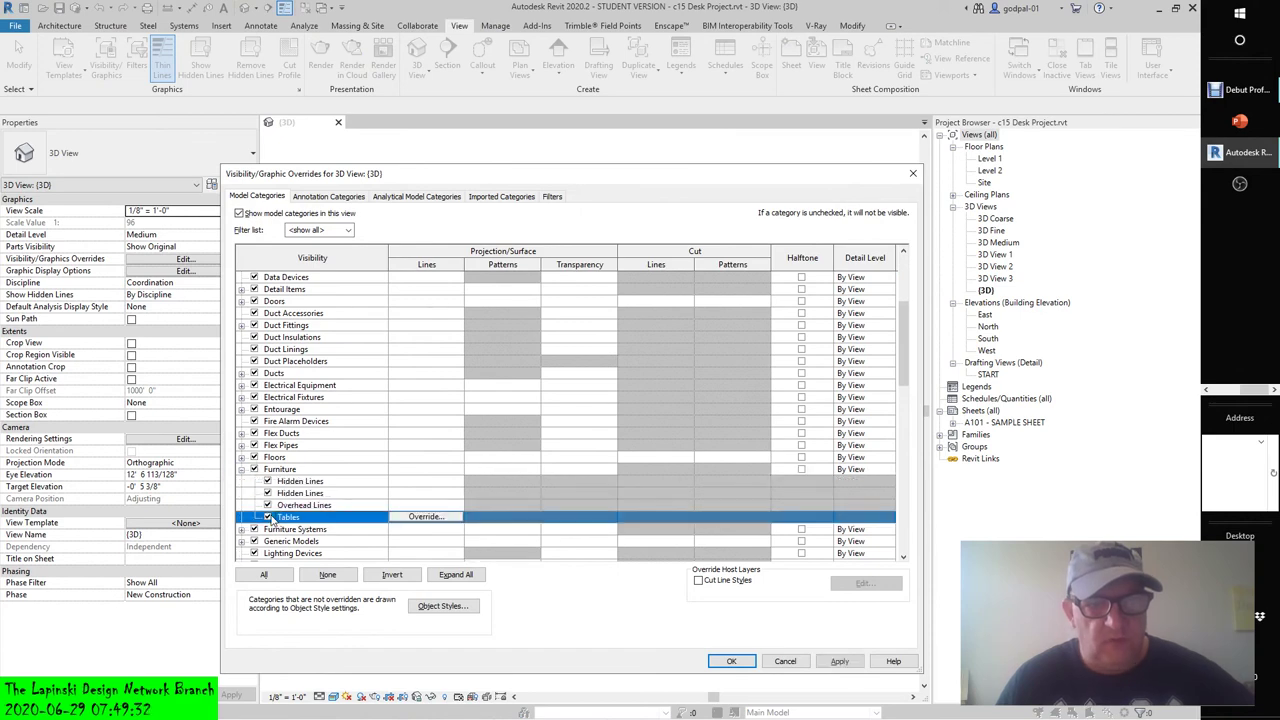
click(731, 661)
scroll(686, 365, up, 5)
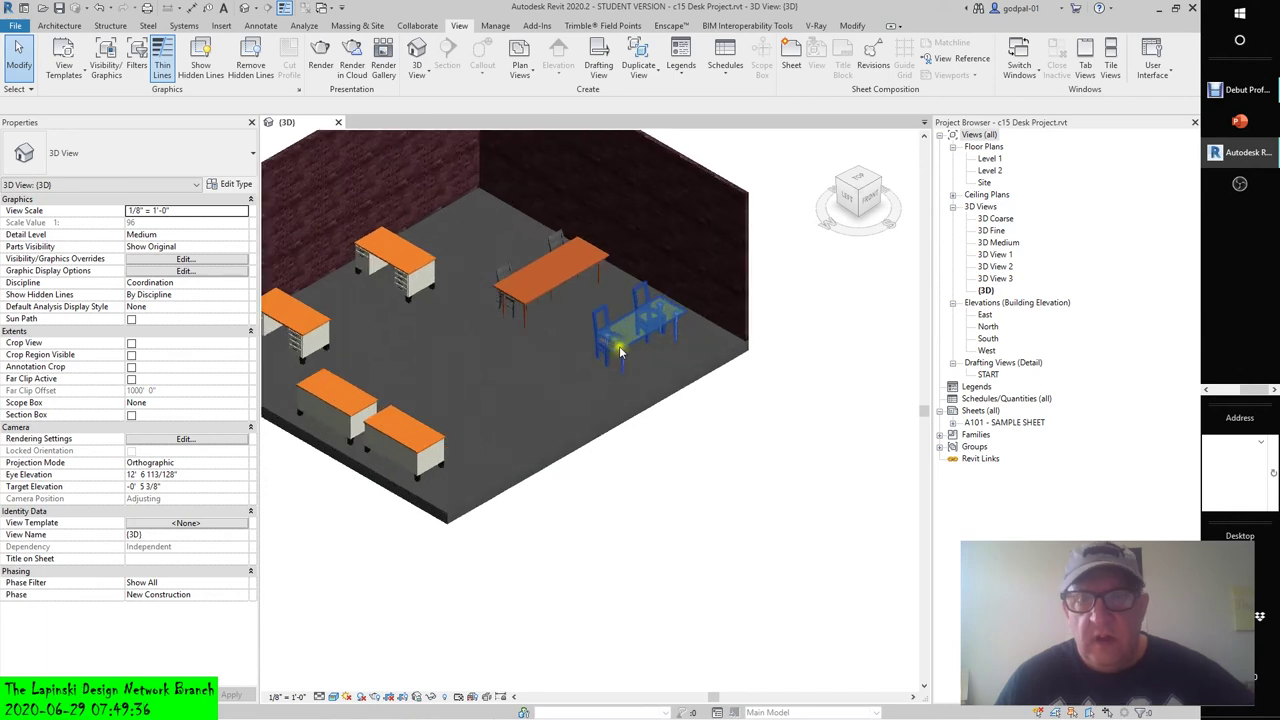
Switch the selected glass table with its chairs to Type 2.
click(655, 328)
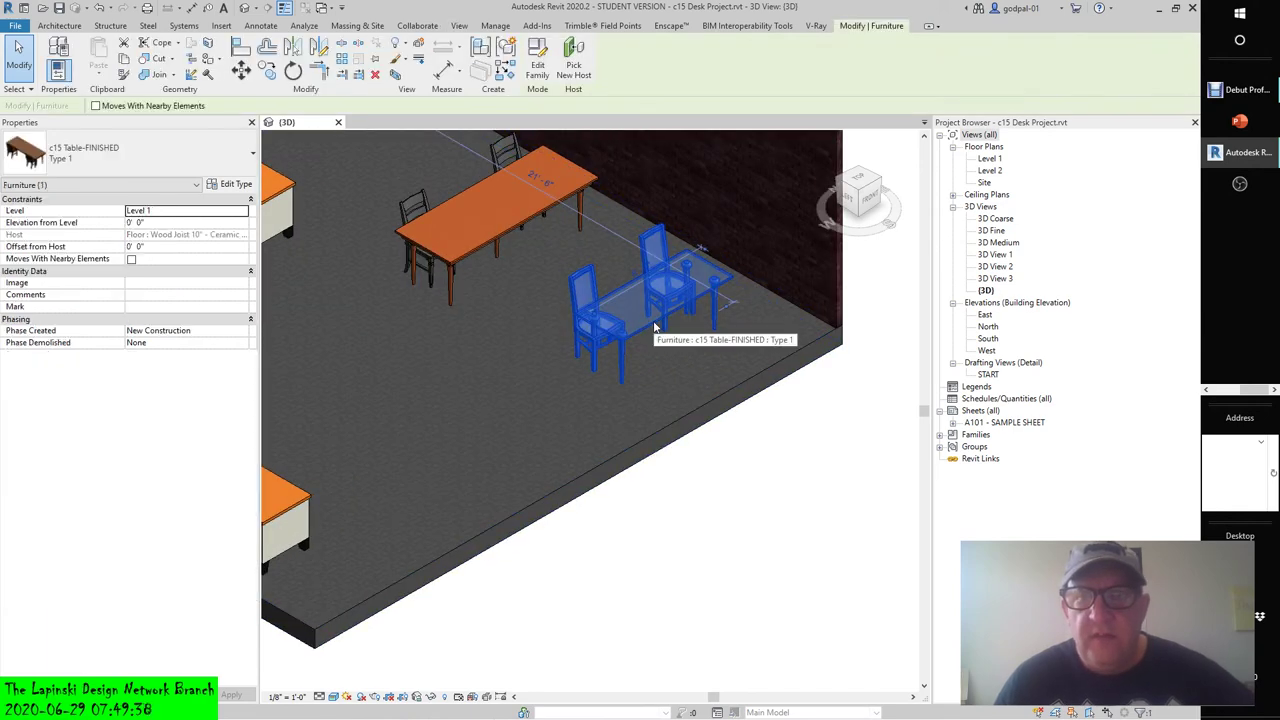
click(240, 158)
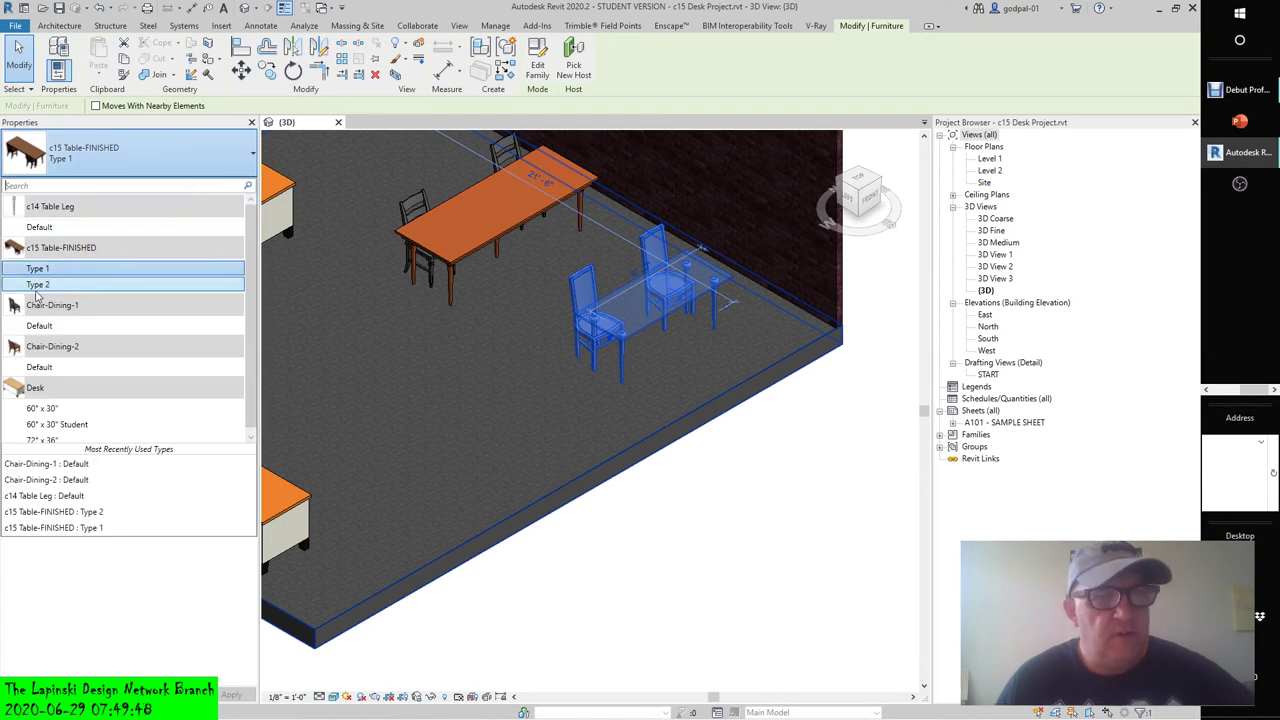
click(37, 285)
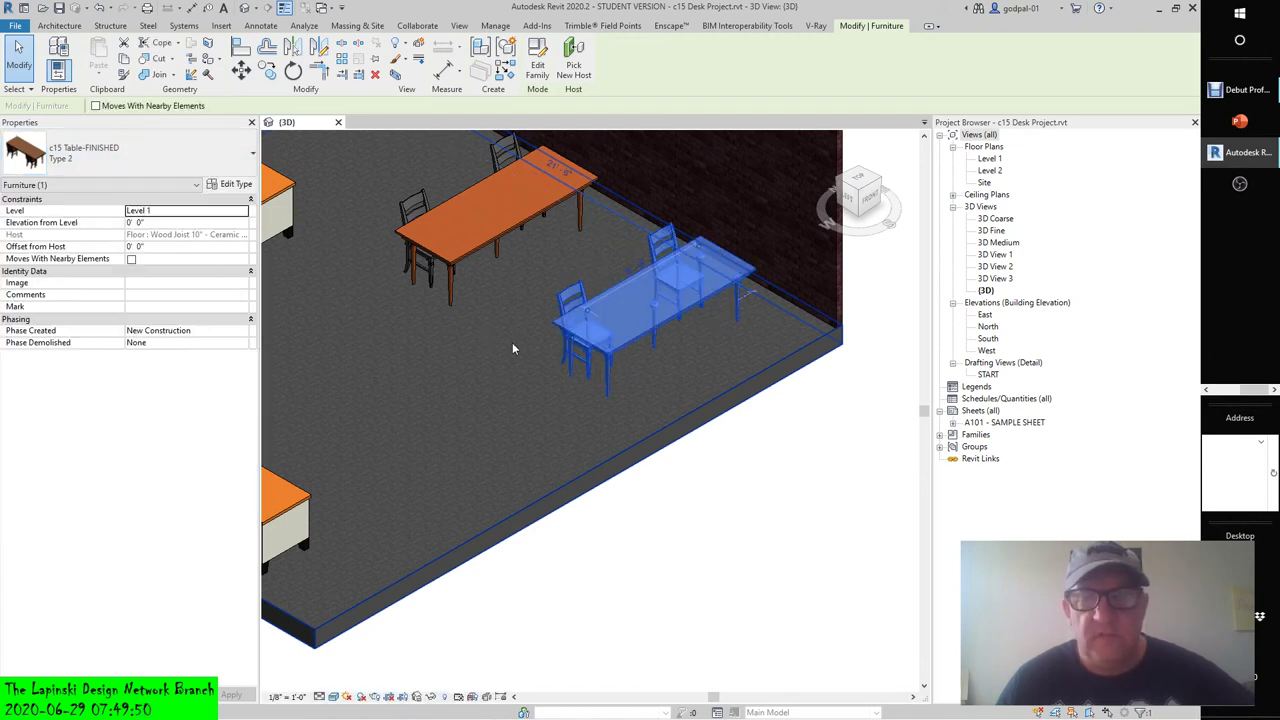
Raise the Type 2 Chair Array to 6, stretching the table to 14'-0" long.
click(228, 186)
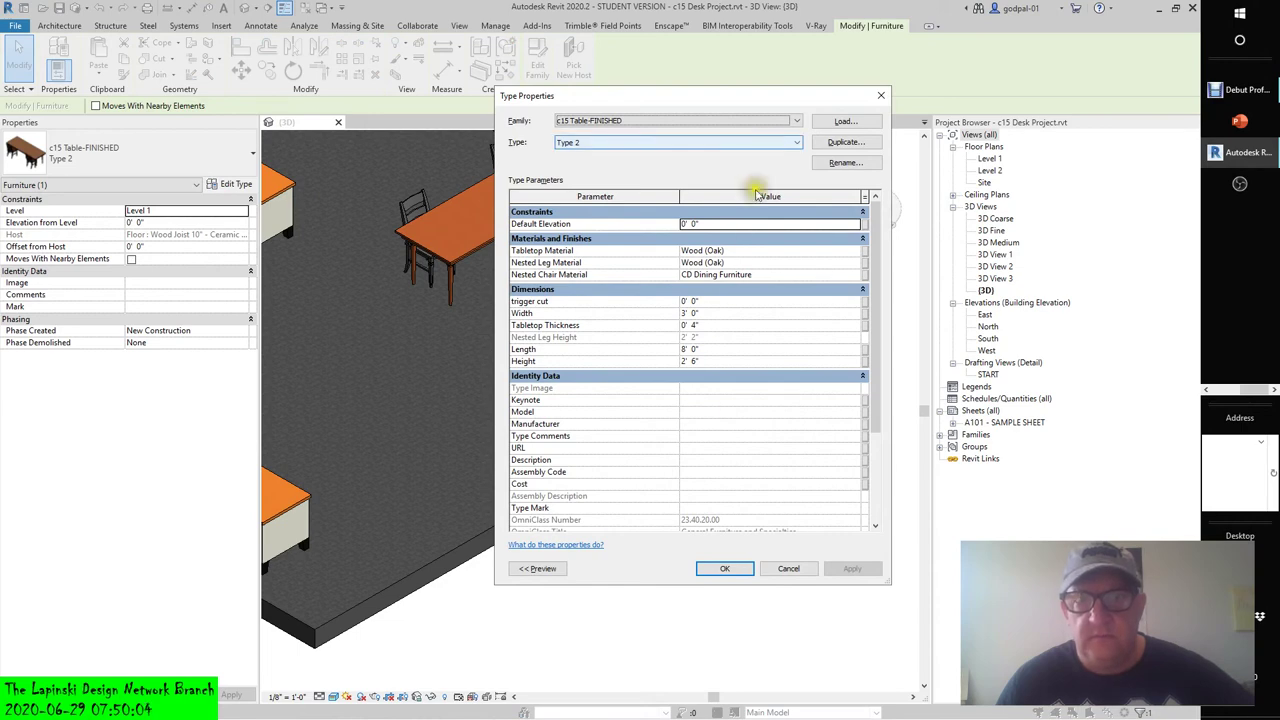
scroll(709, 338, down, 3)
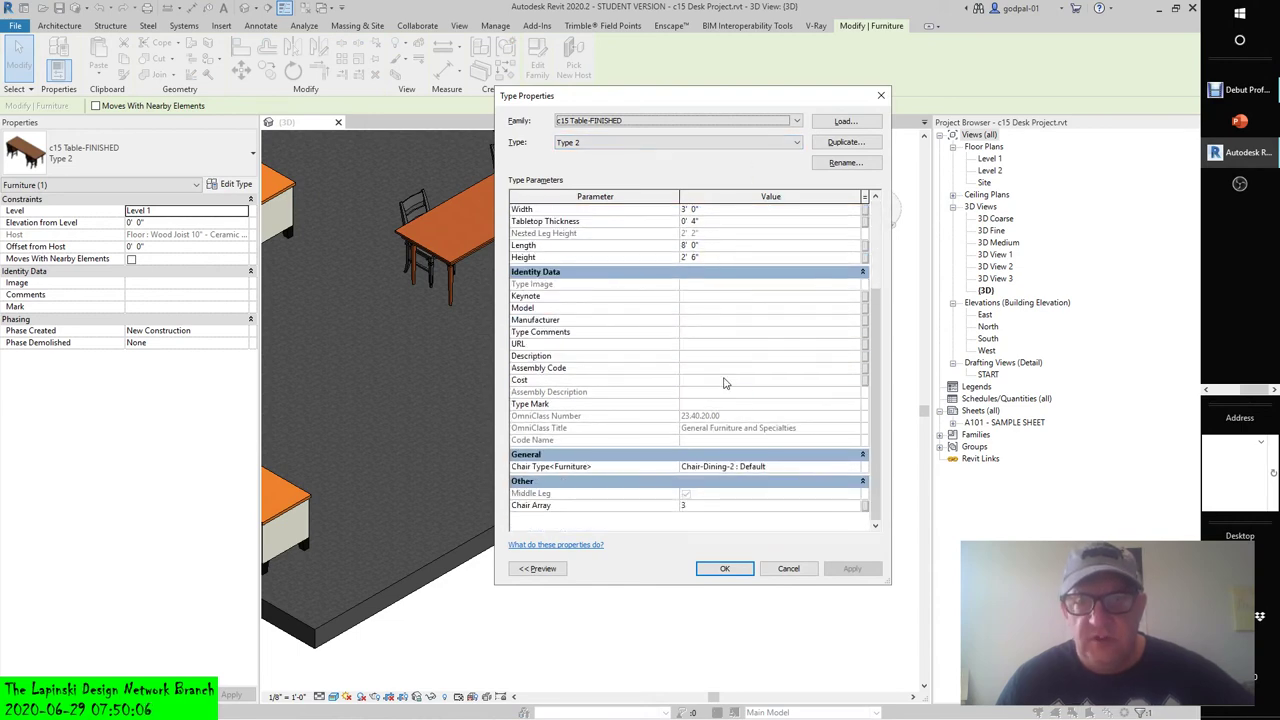
drag(669, 100, 889, 118)
click(905, 523)
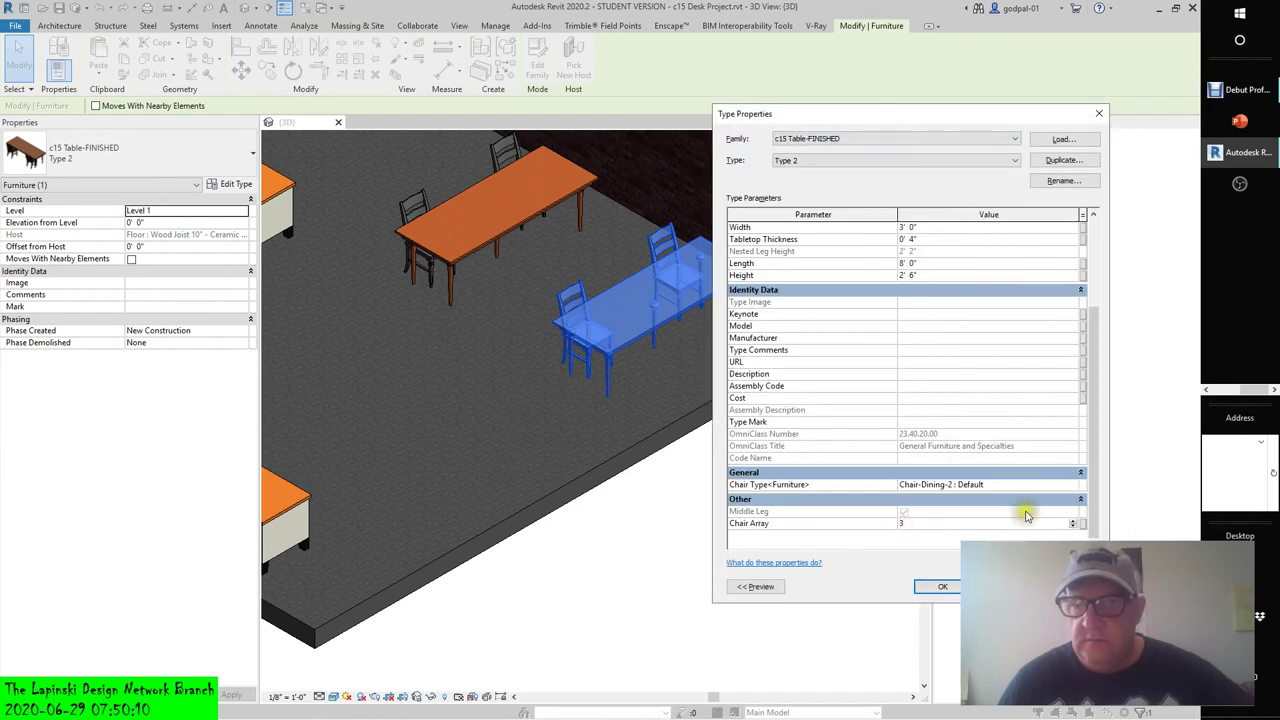
click(1072, 522)
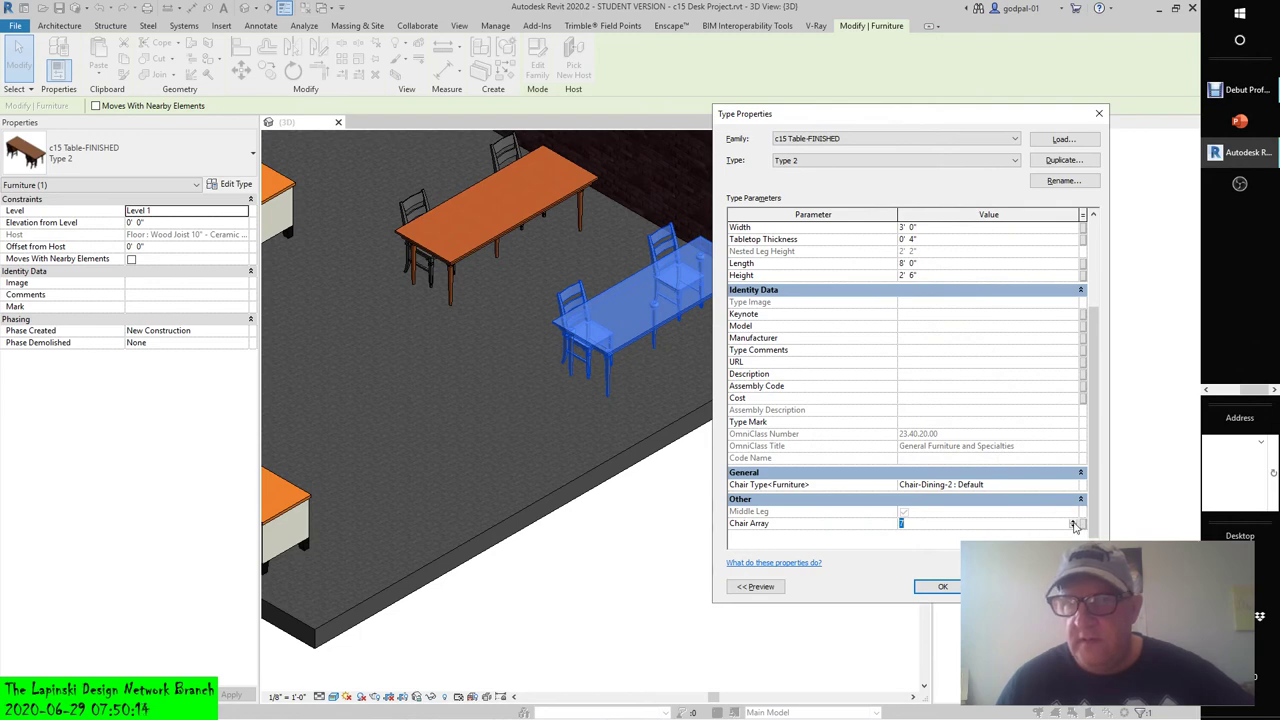
click(1073, 524)
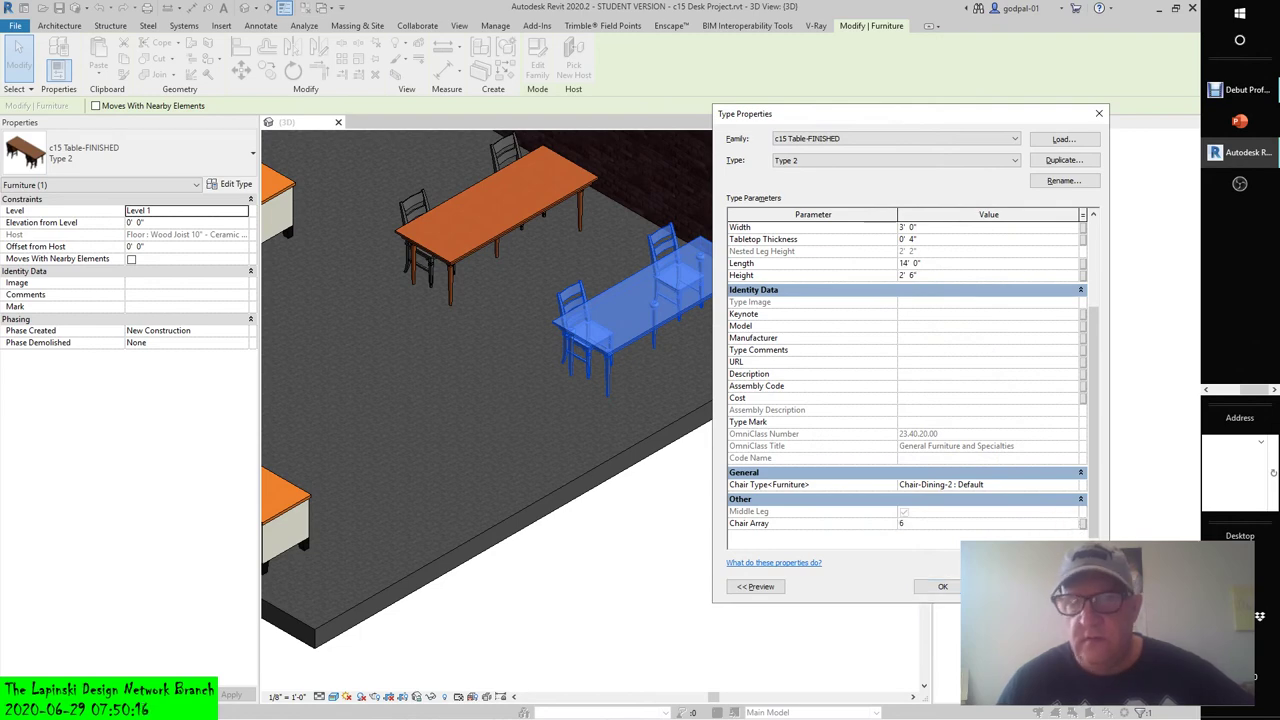
click(940, 586)
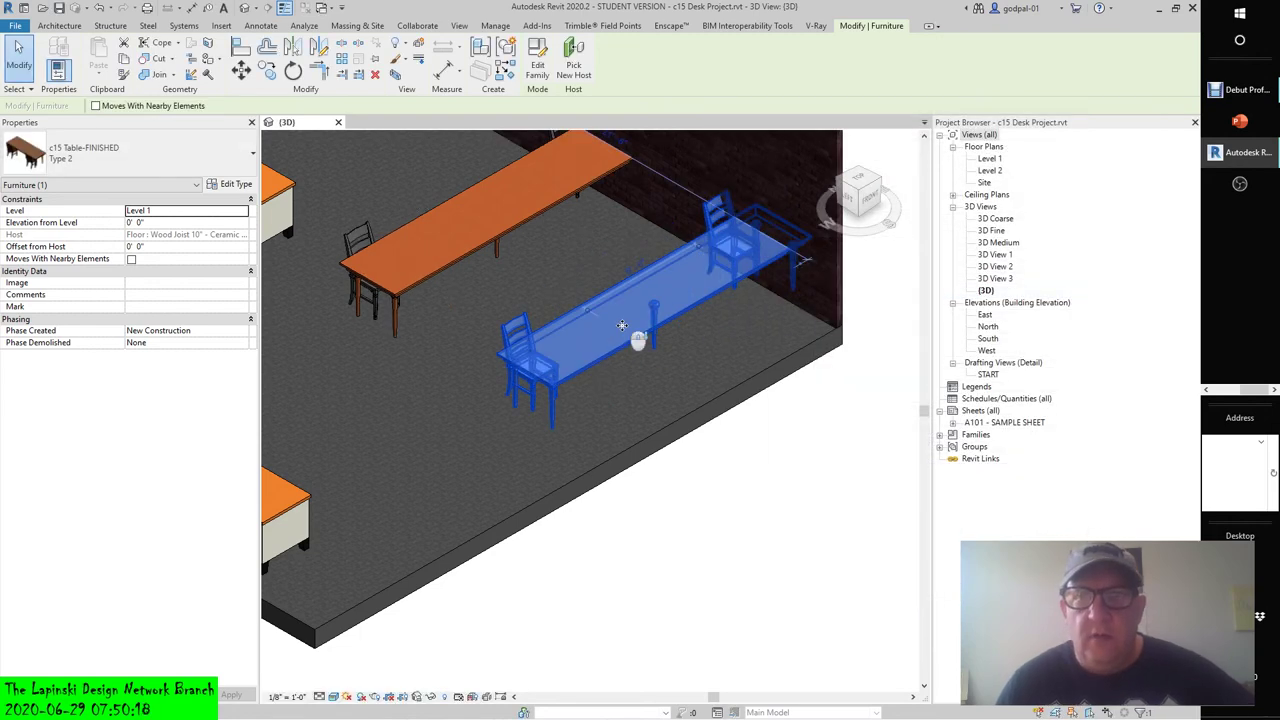
Show the tables from a rotated Top view and nudge the long table slightly left.
scroll(640, 340, down, 4)
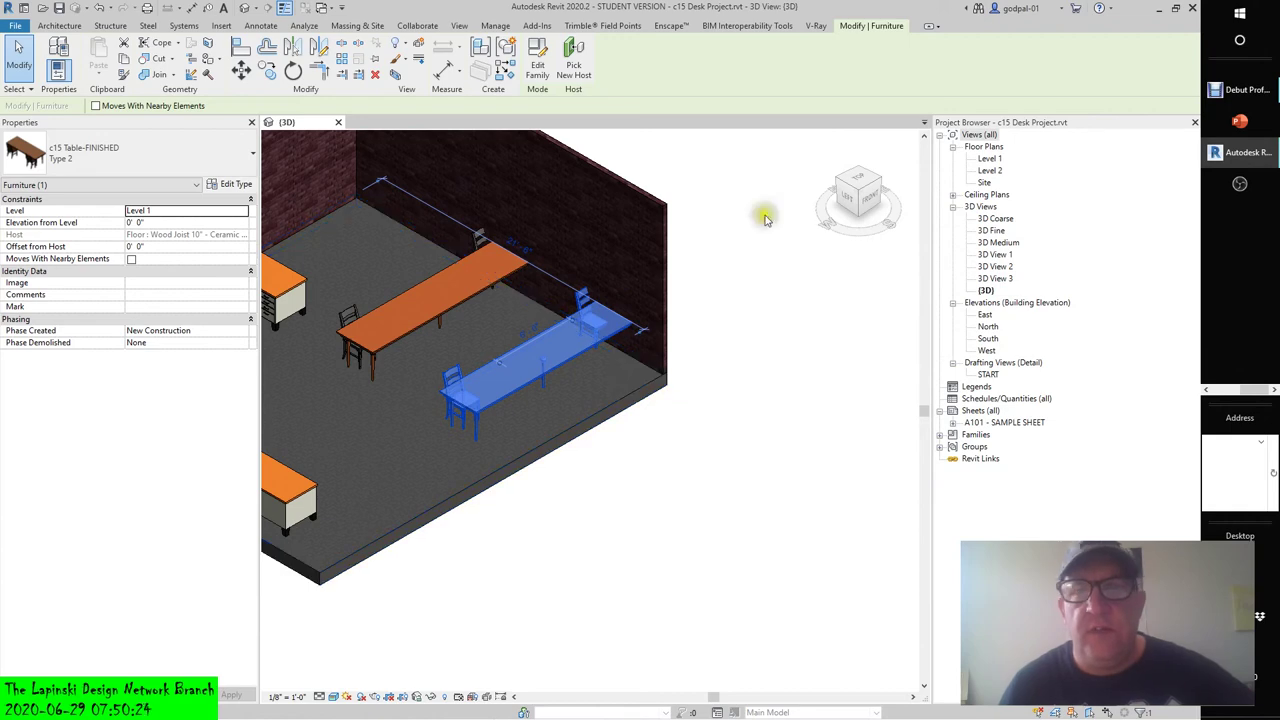
click(857, 182)
click(911, 160)
drag(568, 440, 577, 425)
Line the upper table up with the lower one, then move both tables left together.
scroll(529, 337, down, 4)
click(521, 276)
drag(521, 276, 521, 282)
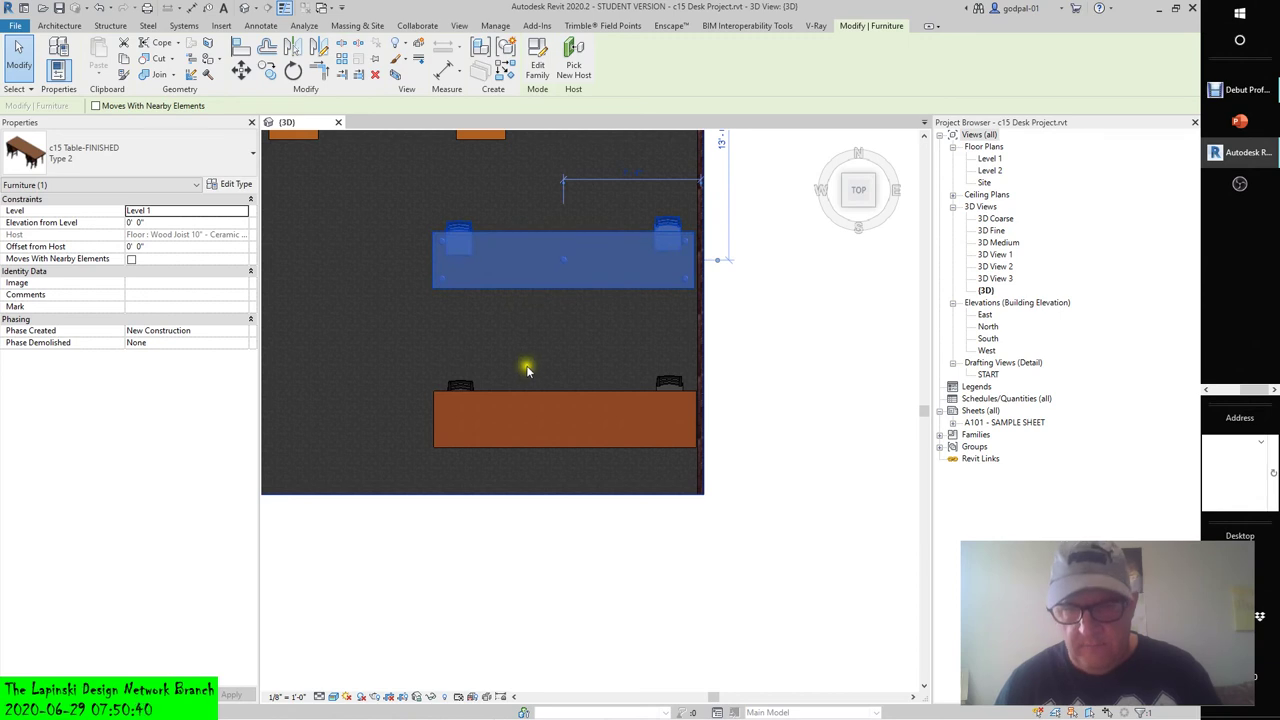
ctrl+click(546, 419)
drag(546, 422, 524, 417)
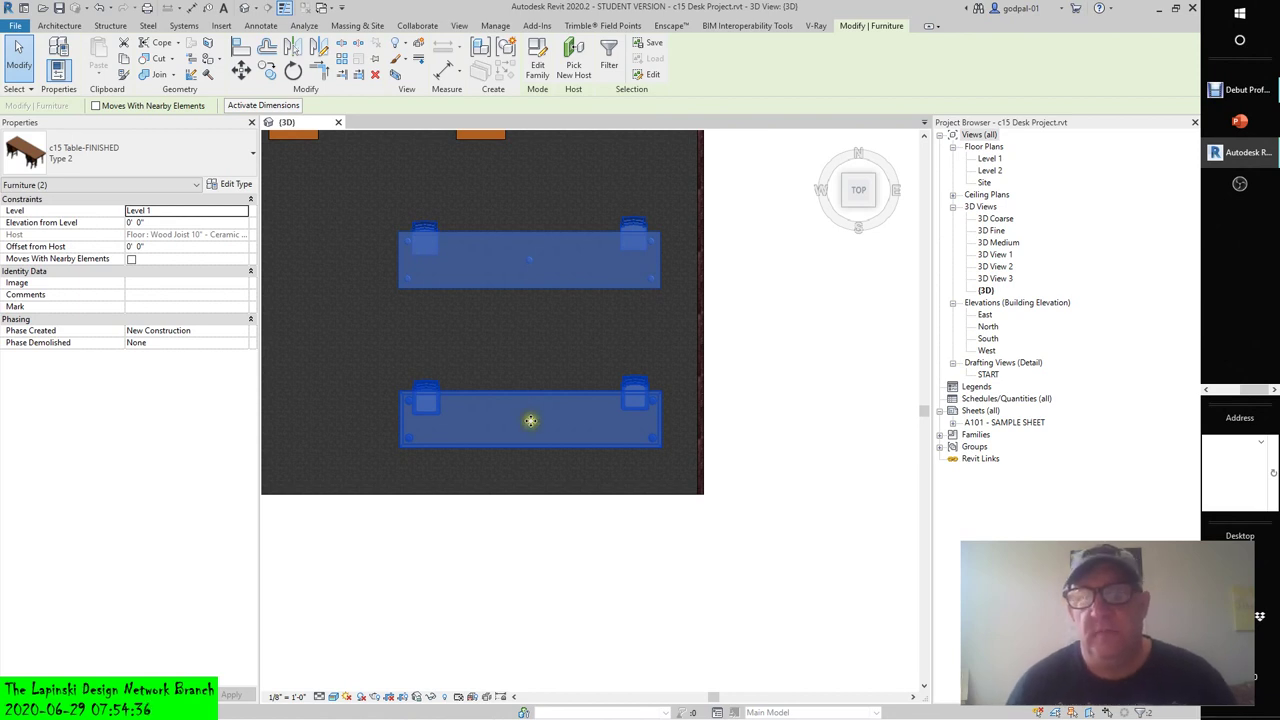
Deselect the tables and zoom out to show both long tables and four orange desks.
click(792, 474)
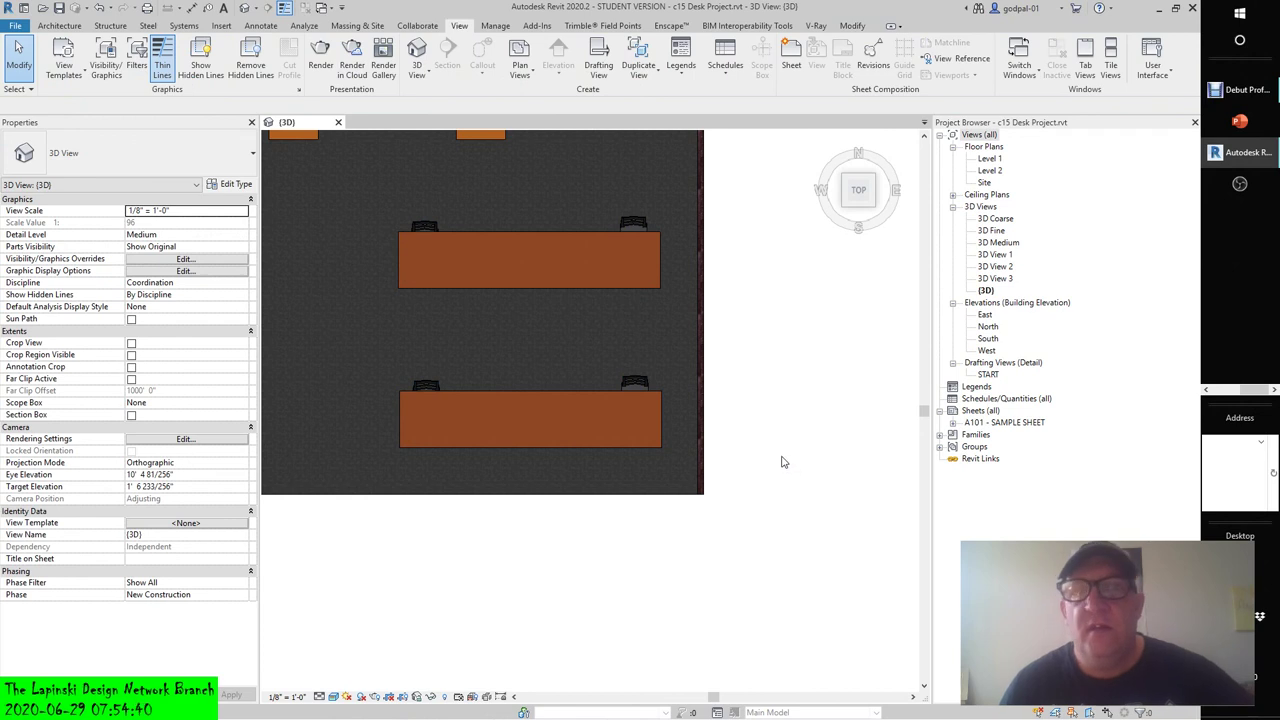
scroll(666, 277, down, 4)
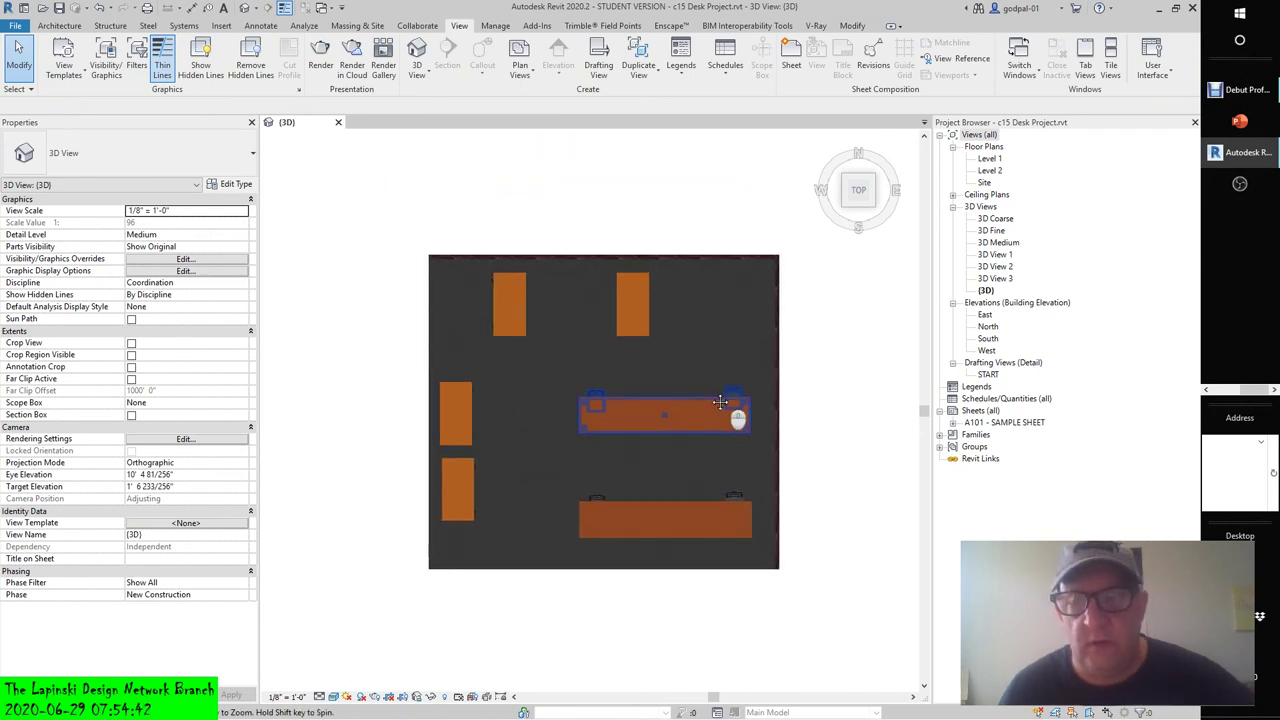
scroll(808, 395, up, 2)
click(800, 400)
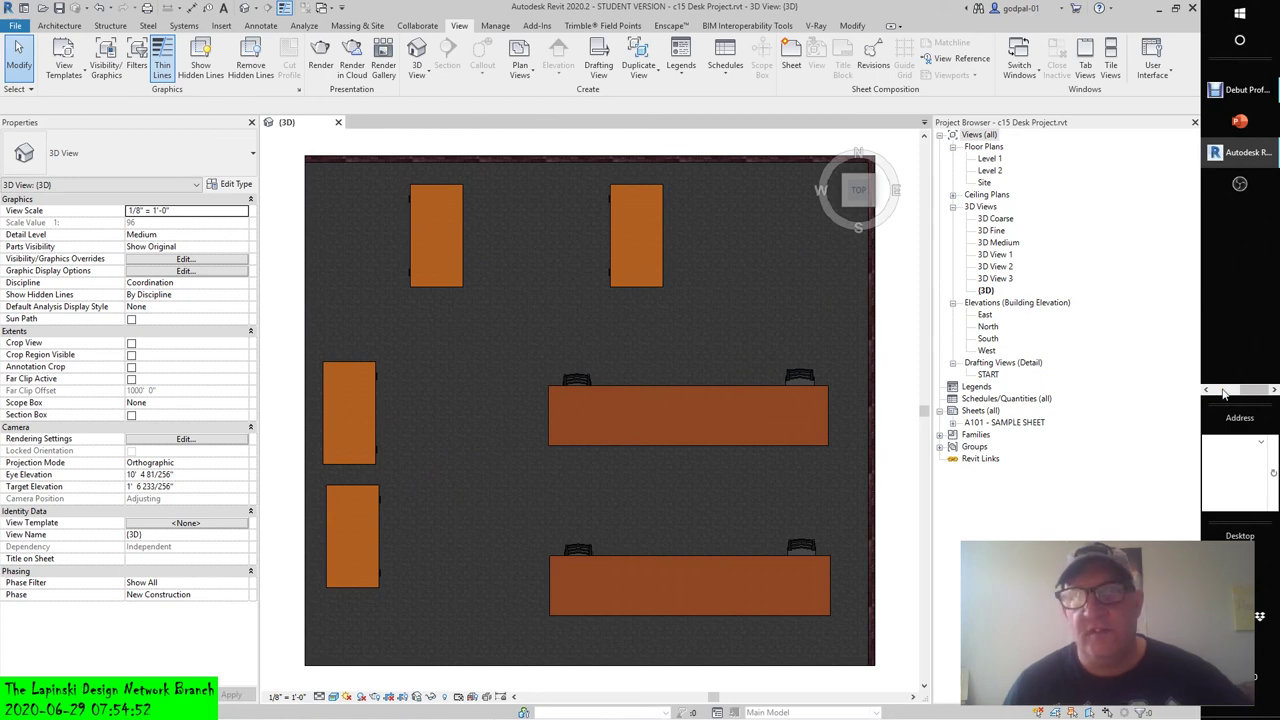
Bring Debut Professional's Screen Recording window to the front from the taskbar.
click(1243, 89)
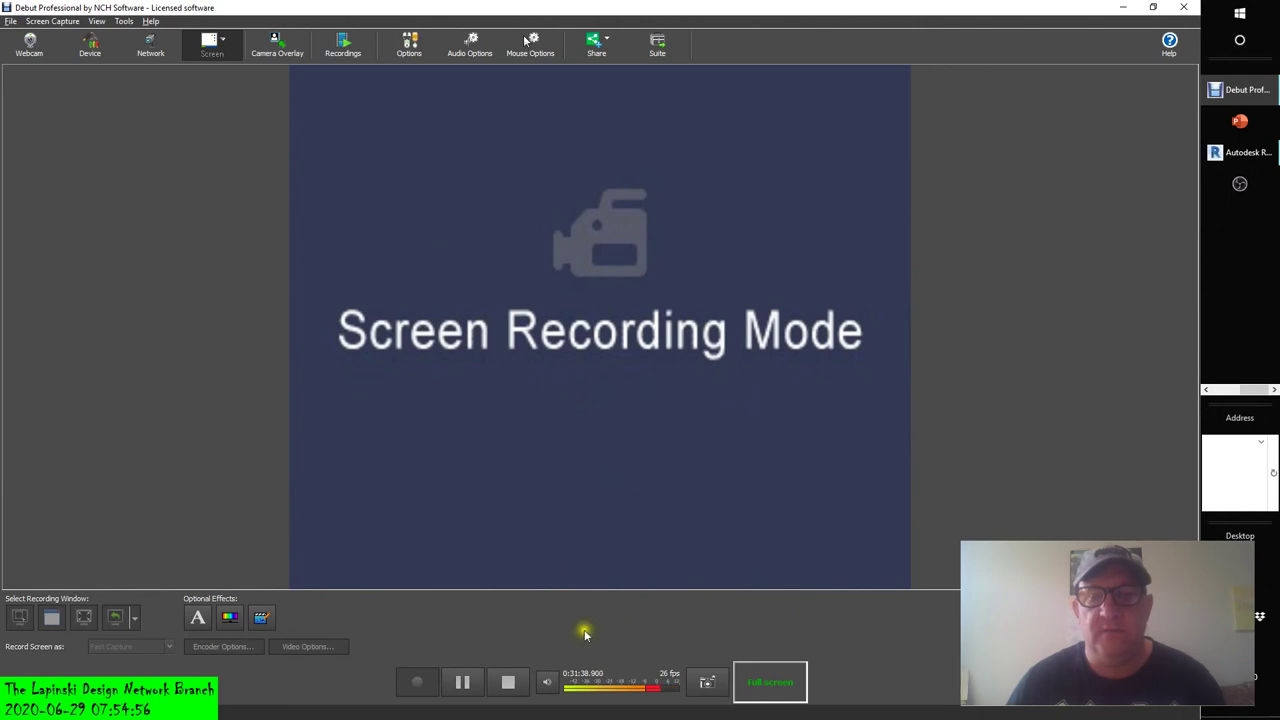